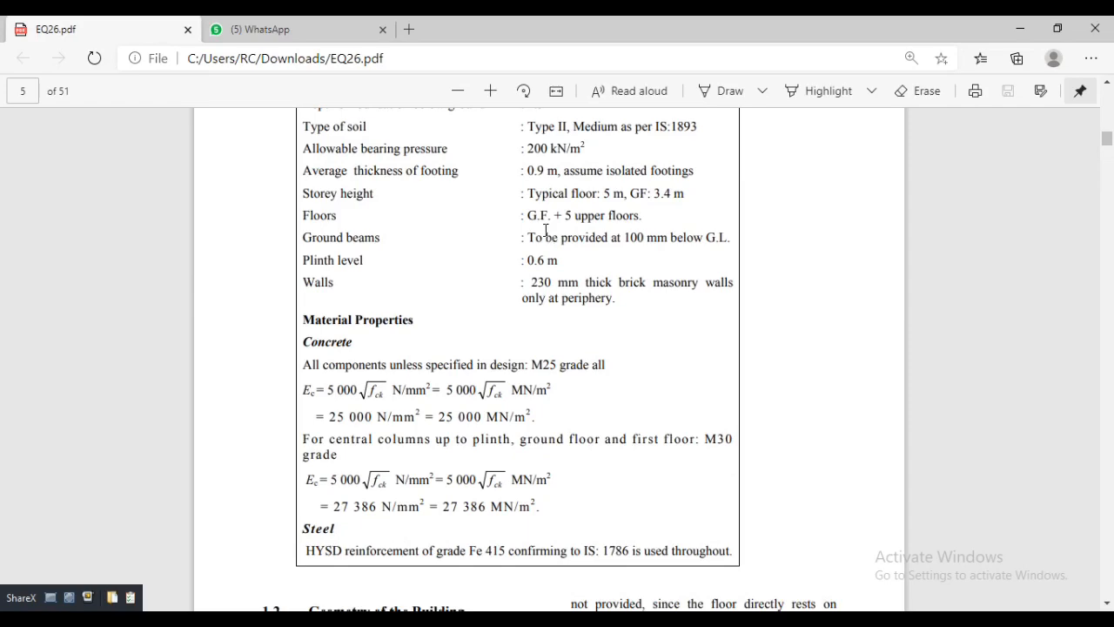
# - Review the building's design data and the unit load calculations for members, walls and slabs in EQ26.pdf
pyautogui.scroll(3, 545, 230)
pyautogui.scroll(3, 417, 214)
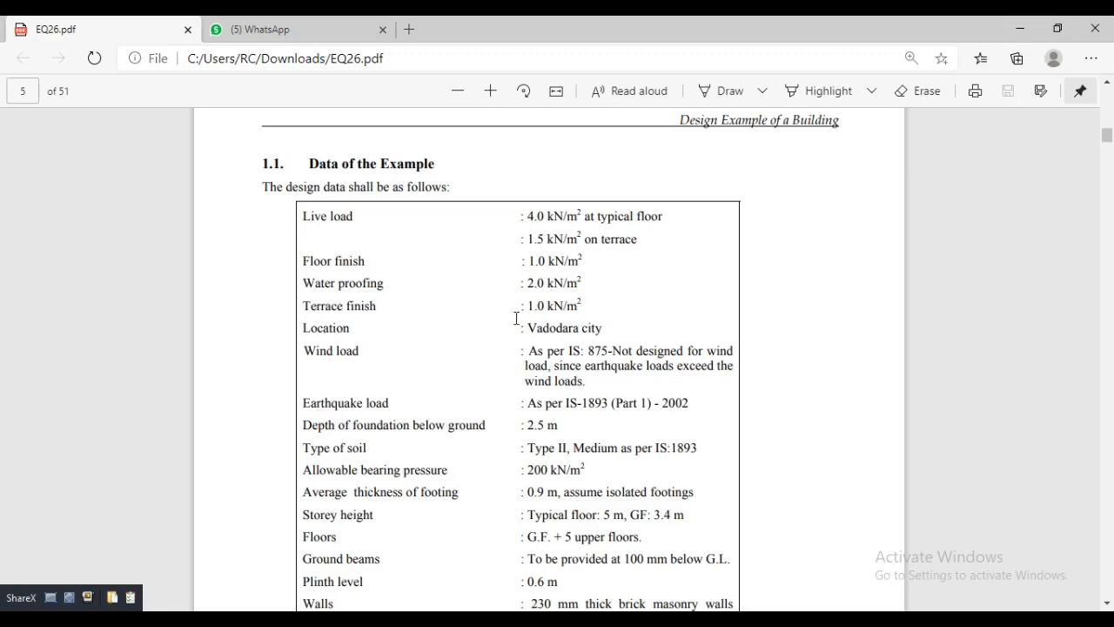
pyautogui.scroll(-7, 517, 320)
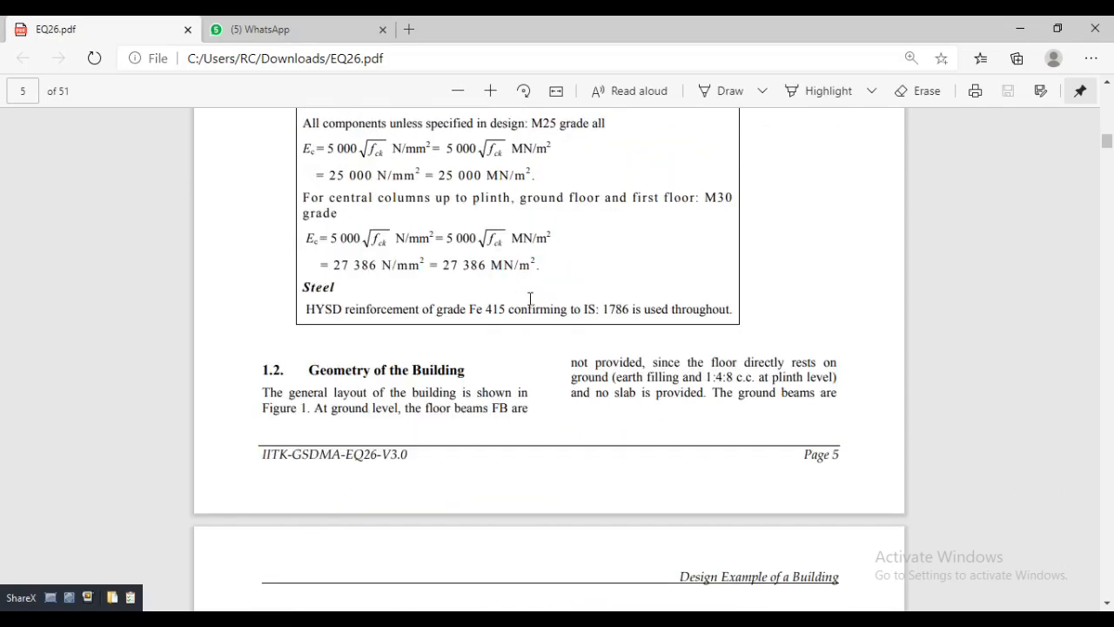
pyautogui.scroll(-10, 530, 300)
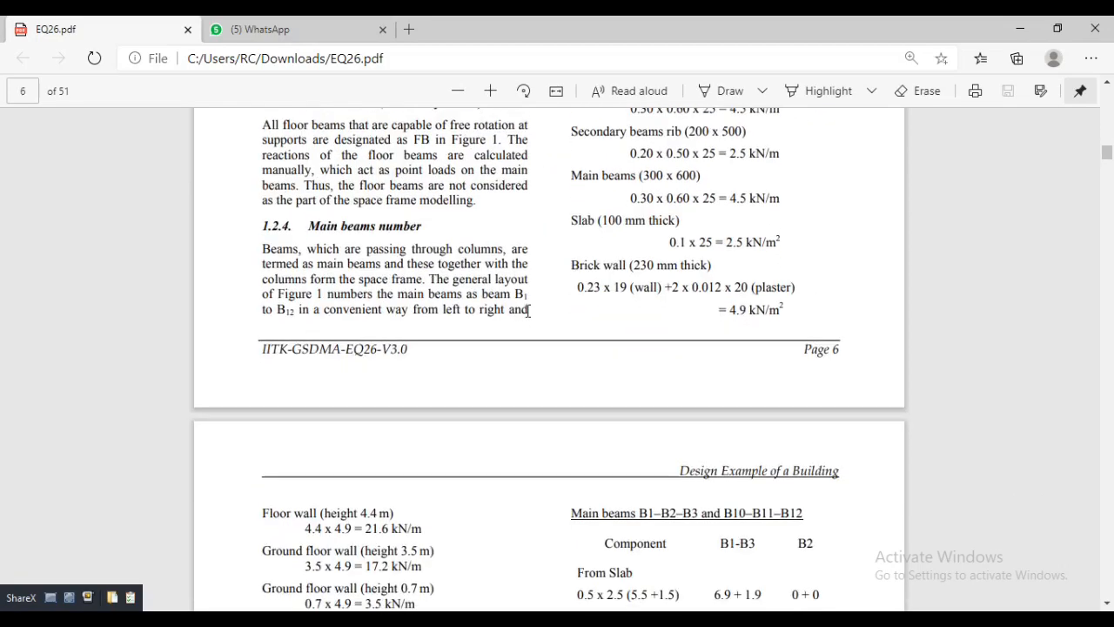
pyautogui.scroll(3, 529, 311)
pyautogui.scroll(-6, 504, 322)
pyautogui.scroll(-1, 391, 349)
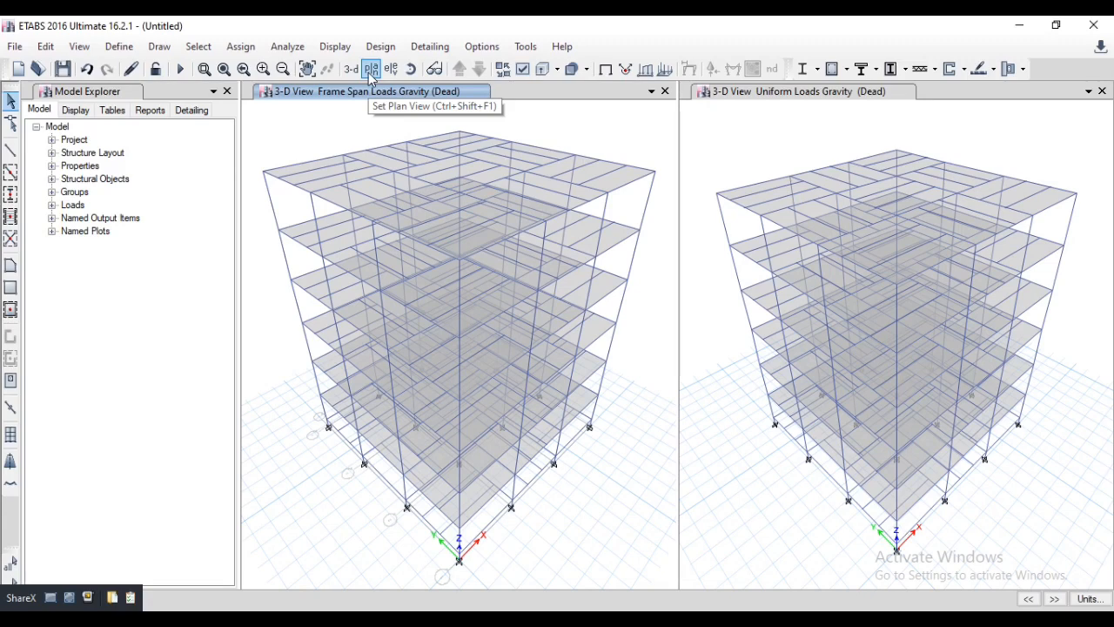
# - Switch to ETABS and show the Story7 plan view as an undeformed shape without load display
pyautogui.click(369, 73)
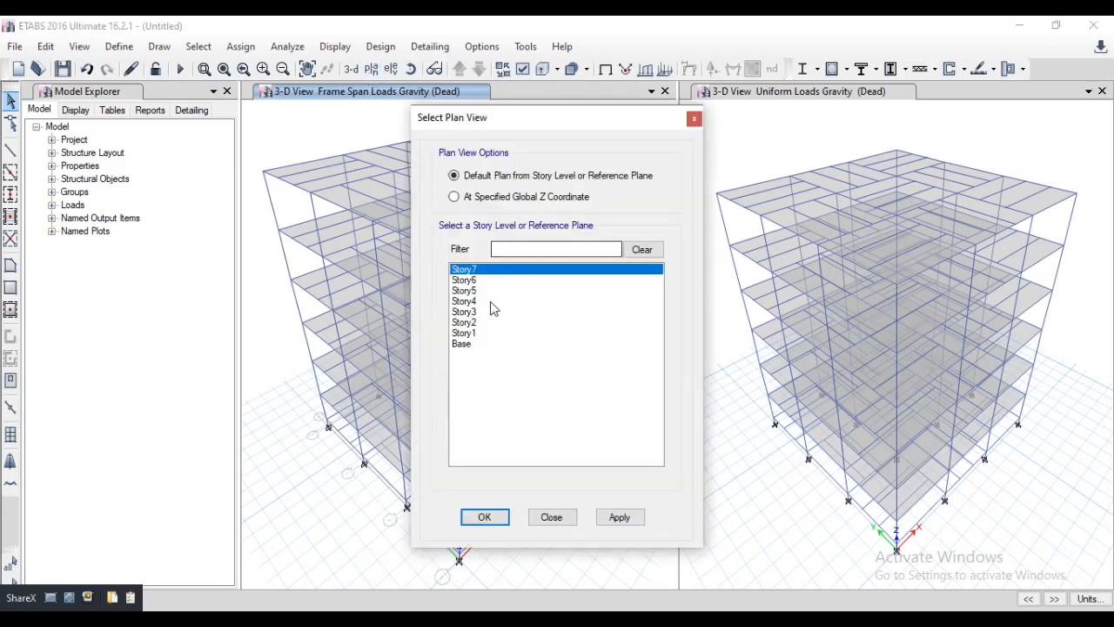
pyautogui.click(620, 517)
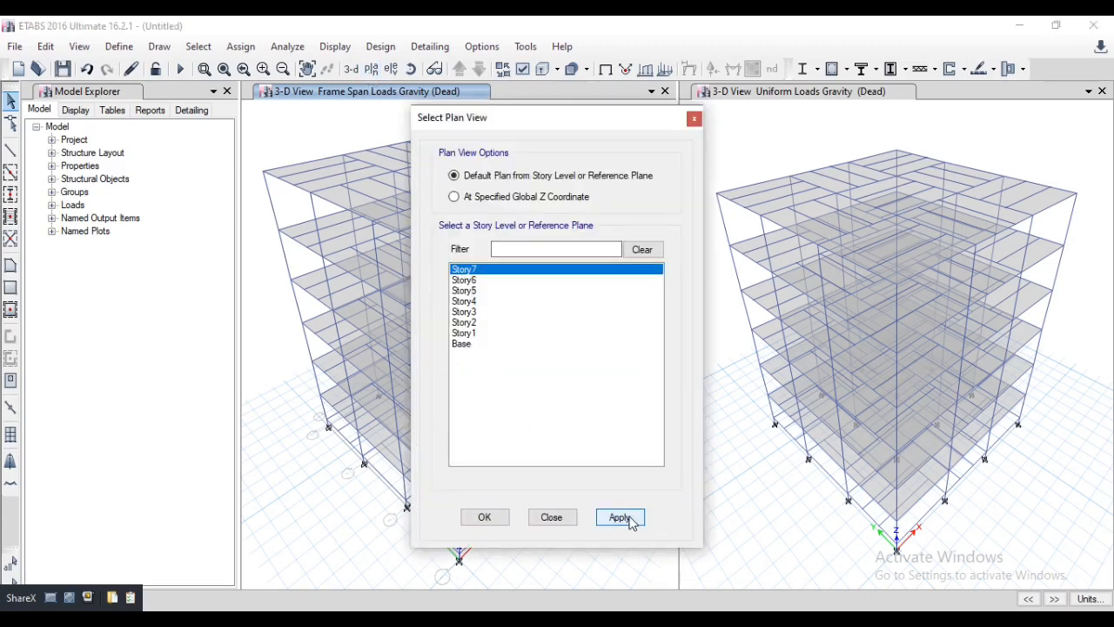
pyautogui.click(482, 515)
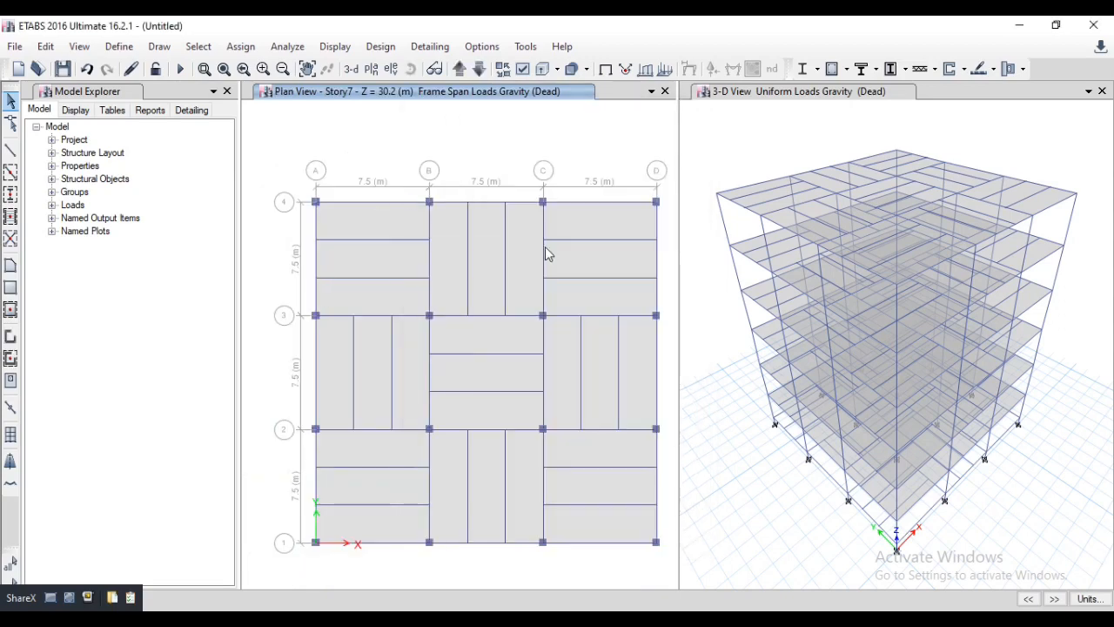
pyautogui.click(336, 47)
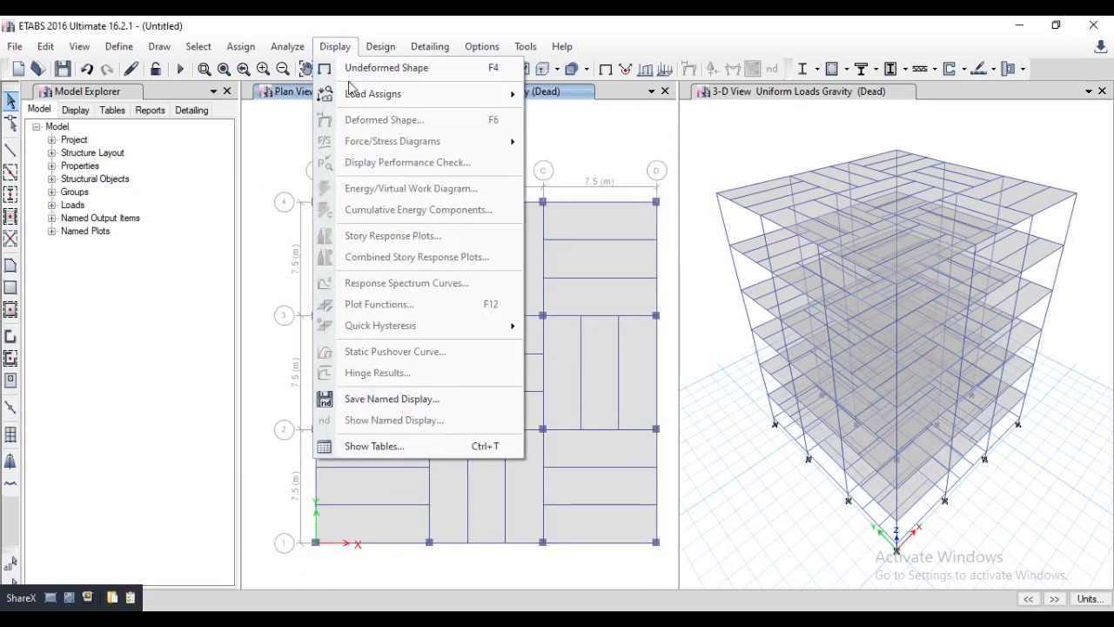
pyautogui.click(370, 68)
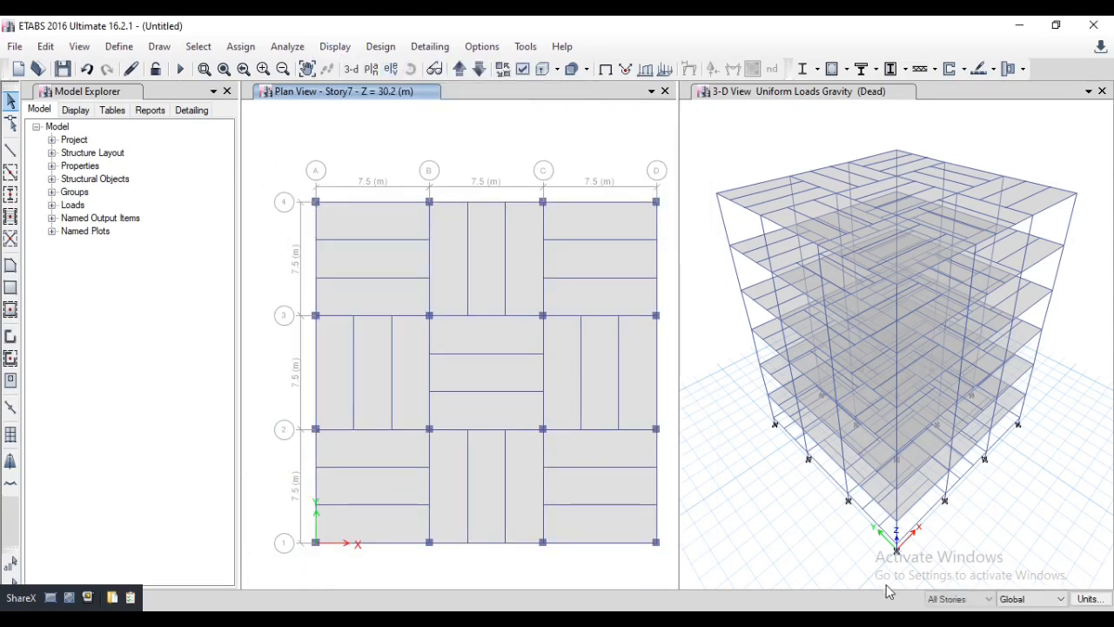
# - Limit the plan editing to One Story and select all nine slab panels on Story7
pyautogui.click(950, 600)
pyautogui.click(950, 612)
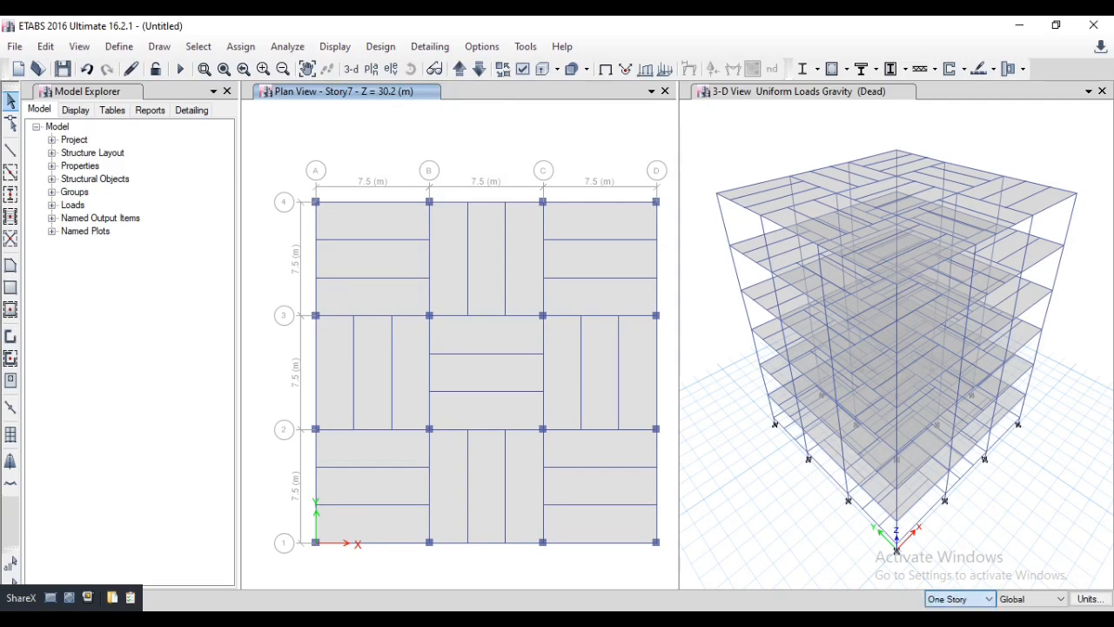
pyautogui.click(356, 269)
pyautogui.click(480, 261)
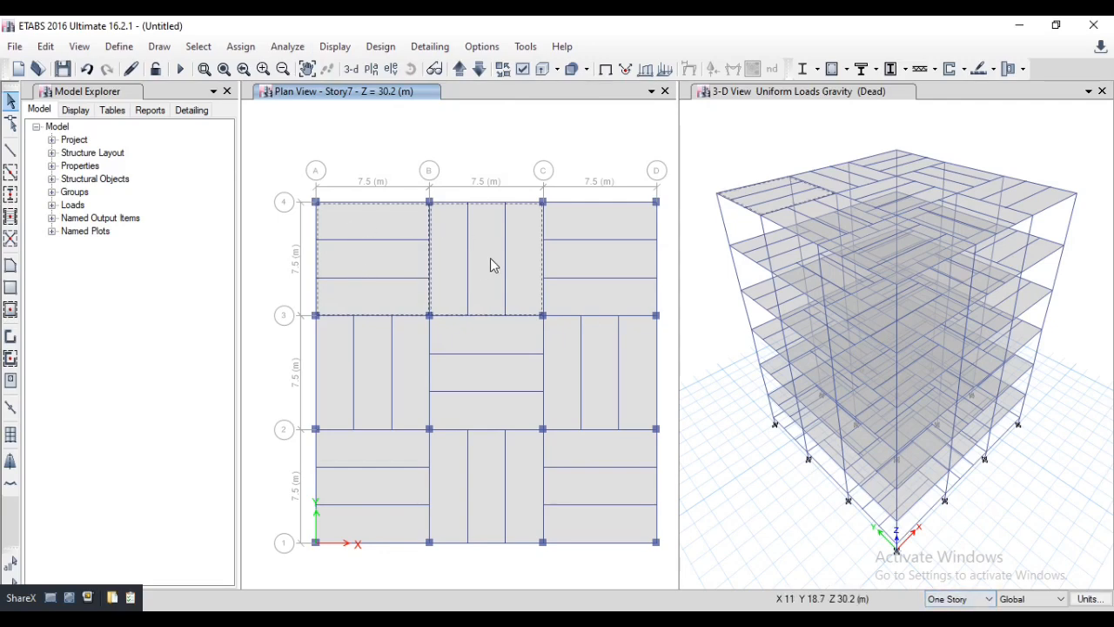
pyautogui.click(603, 259)
pyautogui.click(595, 335)
pyautogui.click(524, 371)
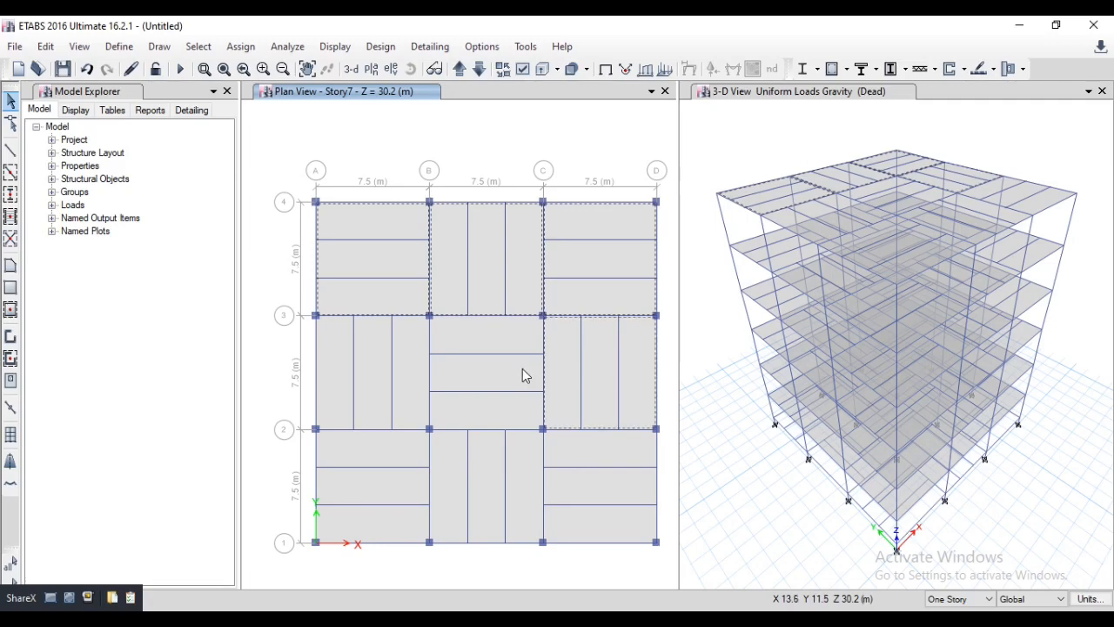
pyautogui.click(418, 385)
pyautogui.click(391, 489)
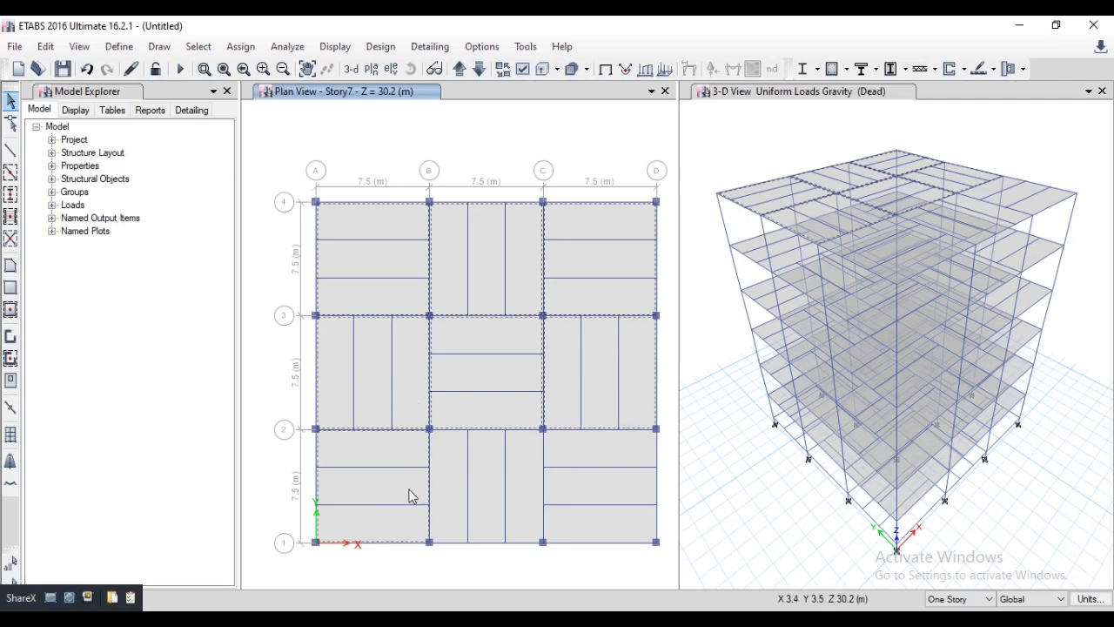
pyautogui.click(492, 490)
pyautogui.click(612, 486)
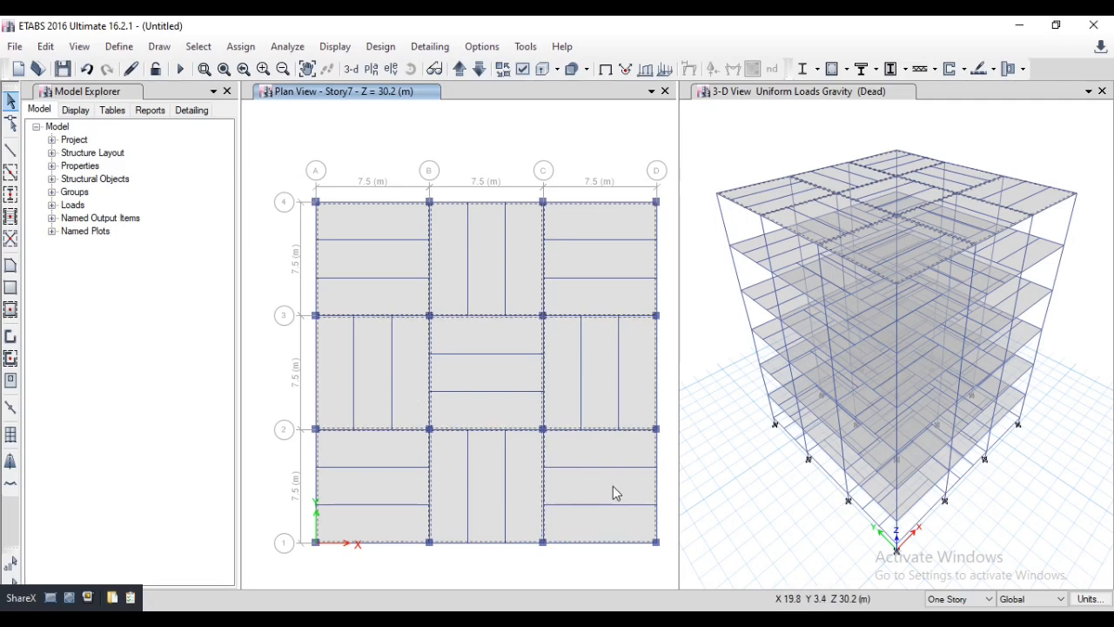
# - Assign a uniform Live load of 1.5 kN/m² to the selected Story7 slabs, checking the terrace value in EQ26.pdf
pyautogui.click(240, 47)
pyautogui.moveTo(305, 228)
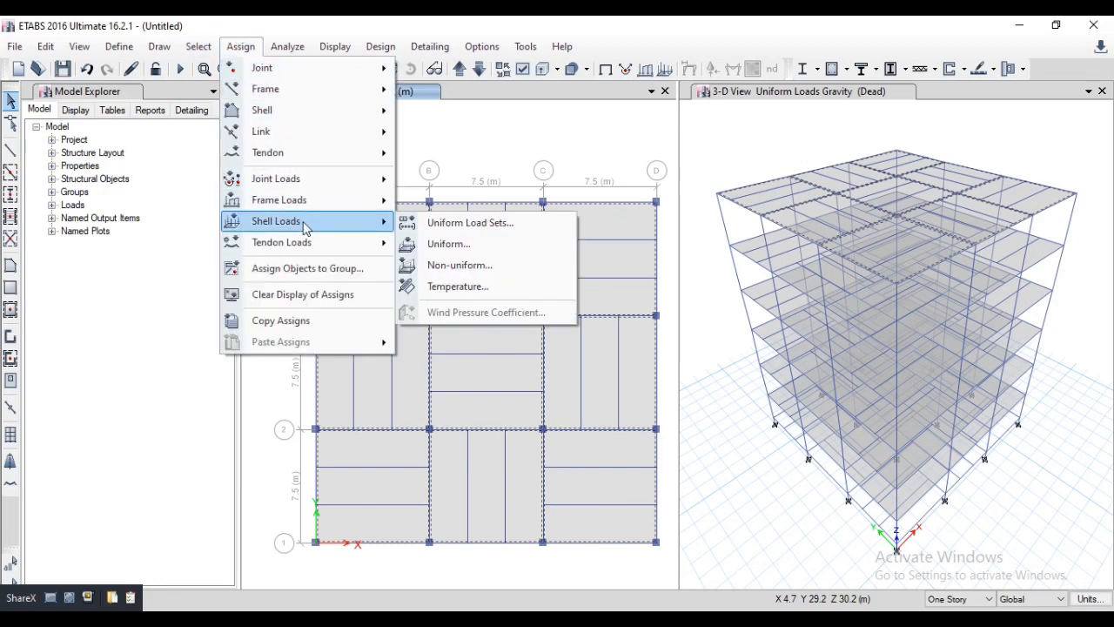
pyautogui.click(441, 247)
pyautogui.moveTo(518, 232); pyautogui.dragTo(888, 228)
pyautogui.click(983, 282)
pyautogui.click(983, 306)
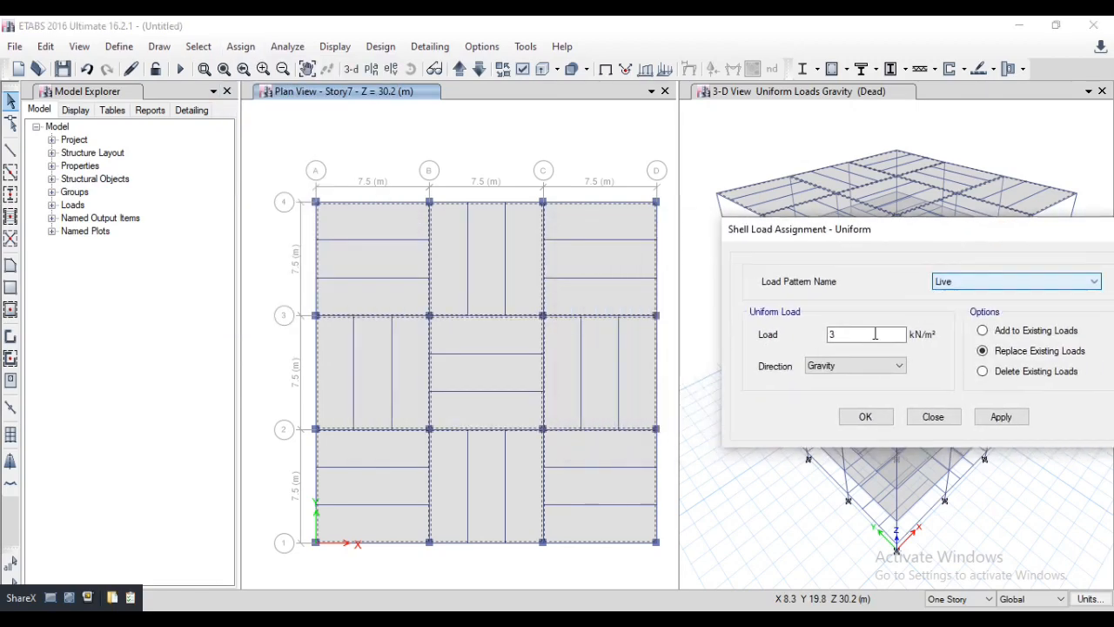
pyautogui.click(564, 622)
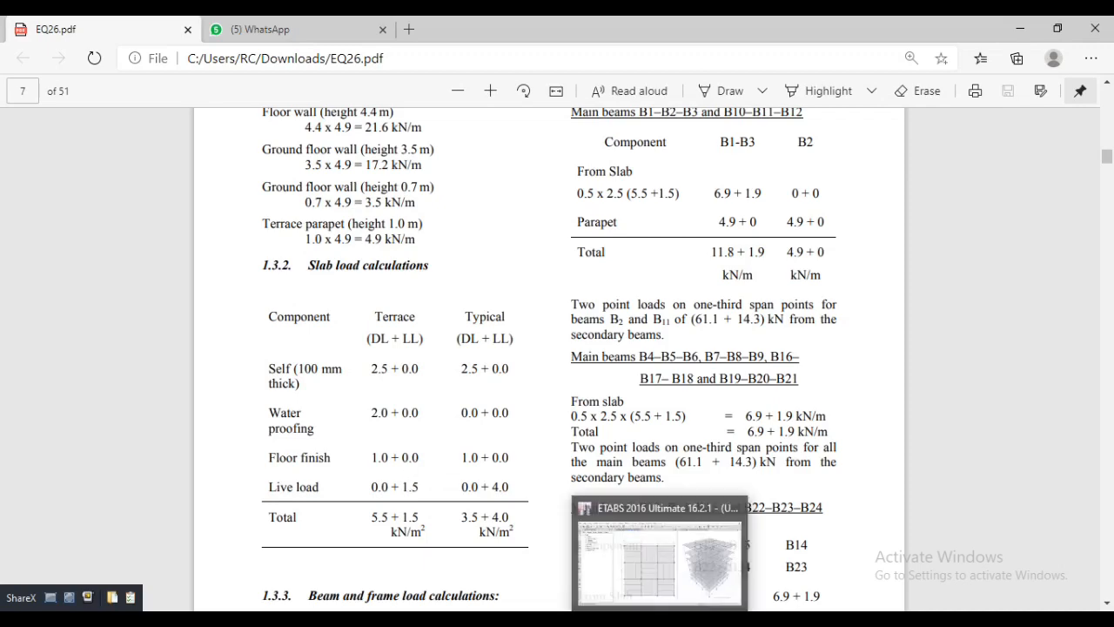
pyautogui.click(659, 555)
pyautogui.click(853, 333)
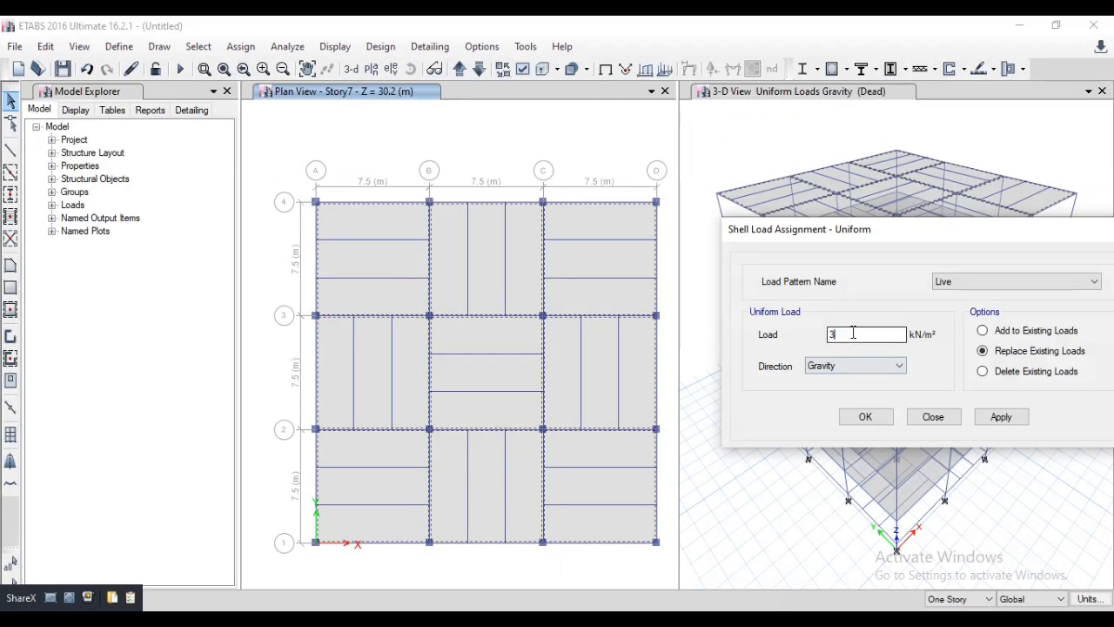
pyautogui.write('1.5')
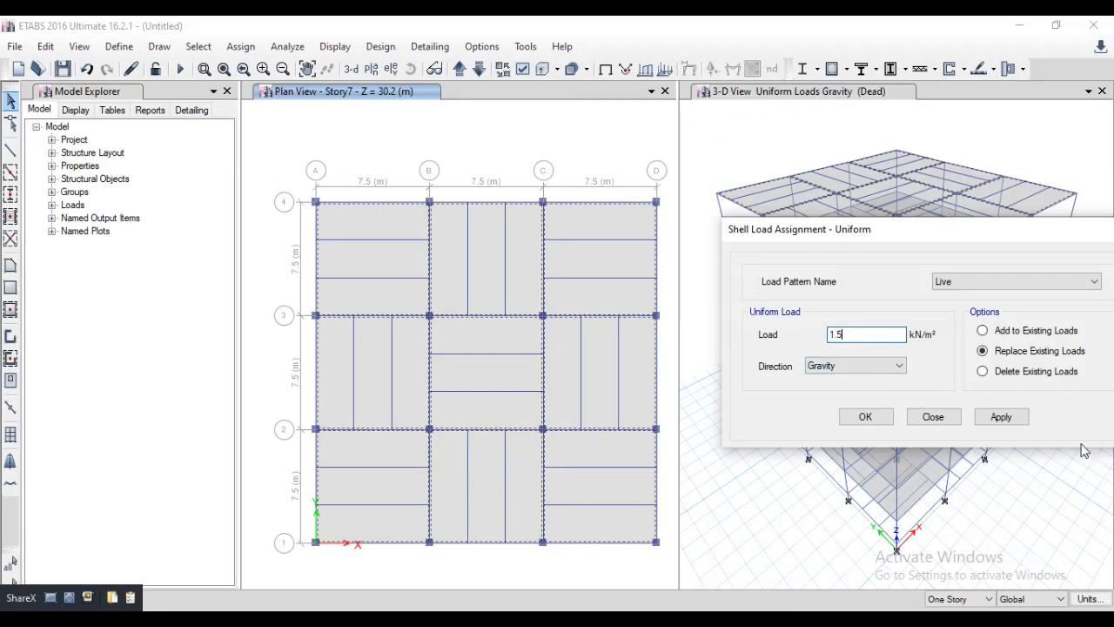
pyautogui.click(999, 417)
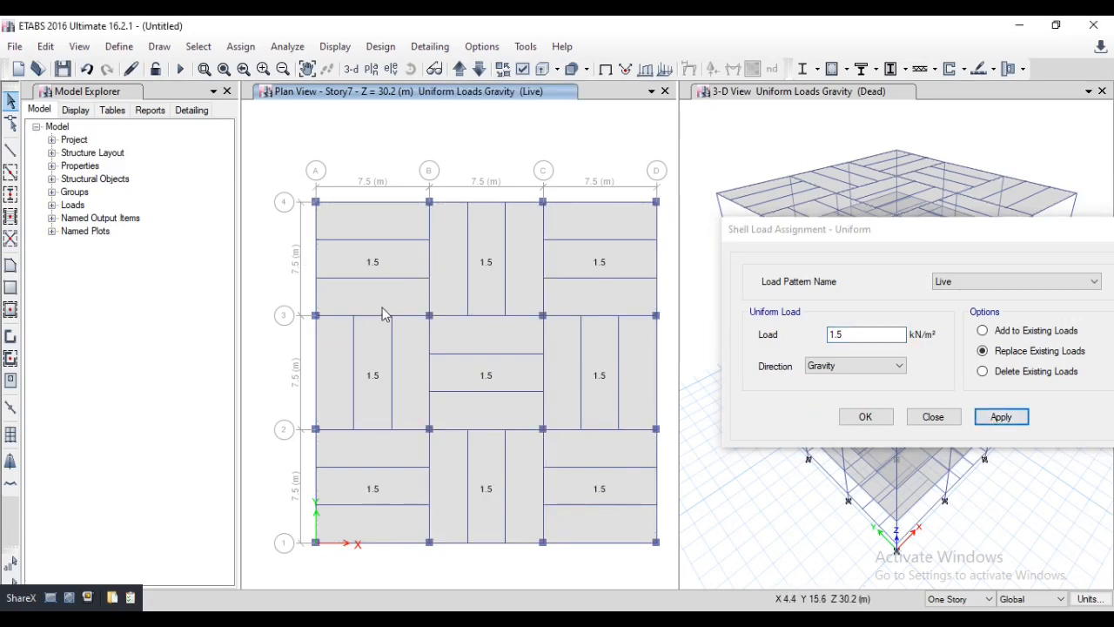
# - Set the uniform shell load to pattern Dead with 3 kN/m², based on the terrace water proofing and floor finish in EQ26.pdf
pyautogui.click(949, 293)
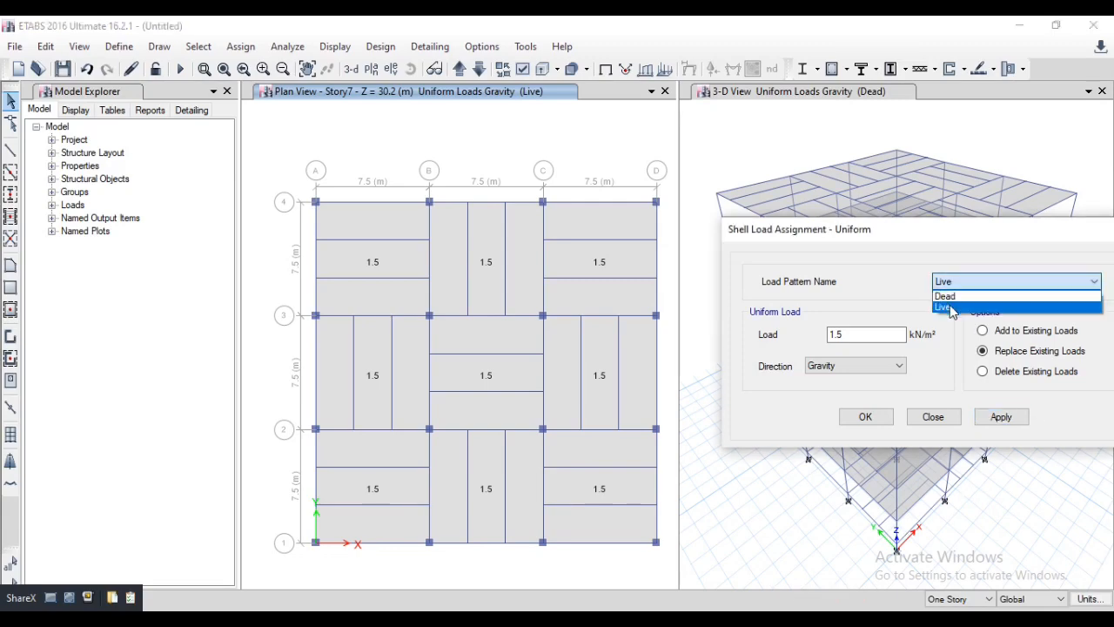
pyautogui.click(954, 305)
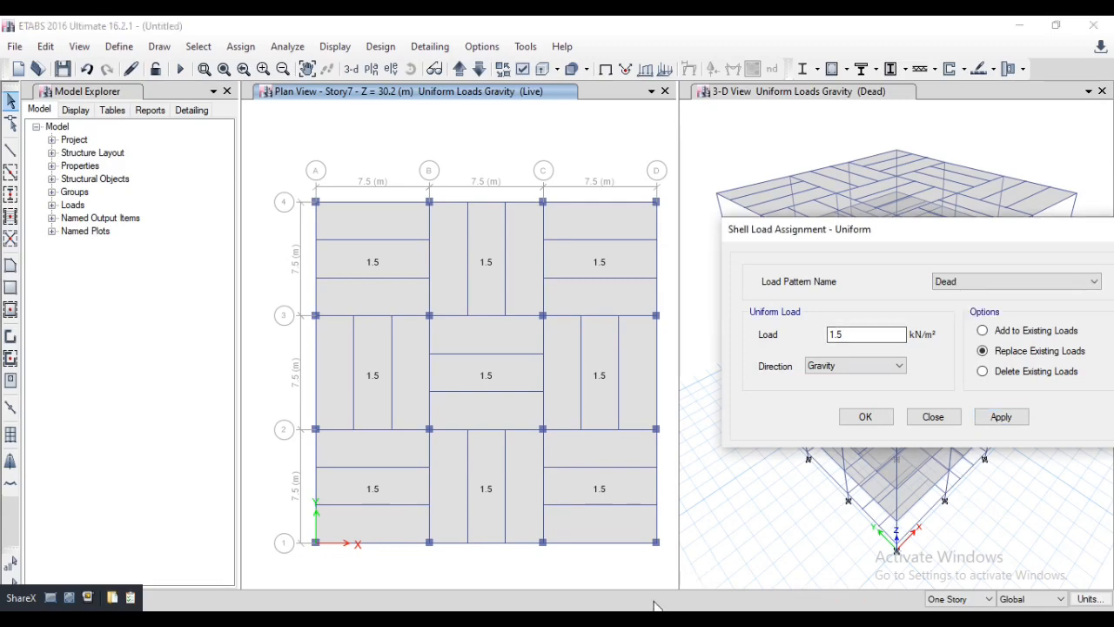
pyautogui.click(609, 621)
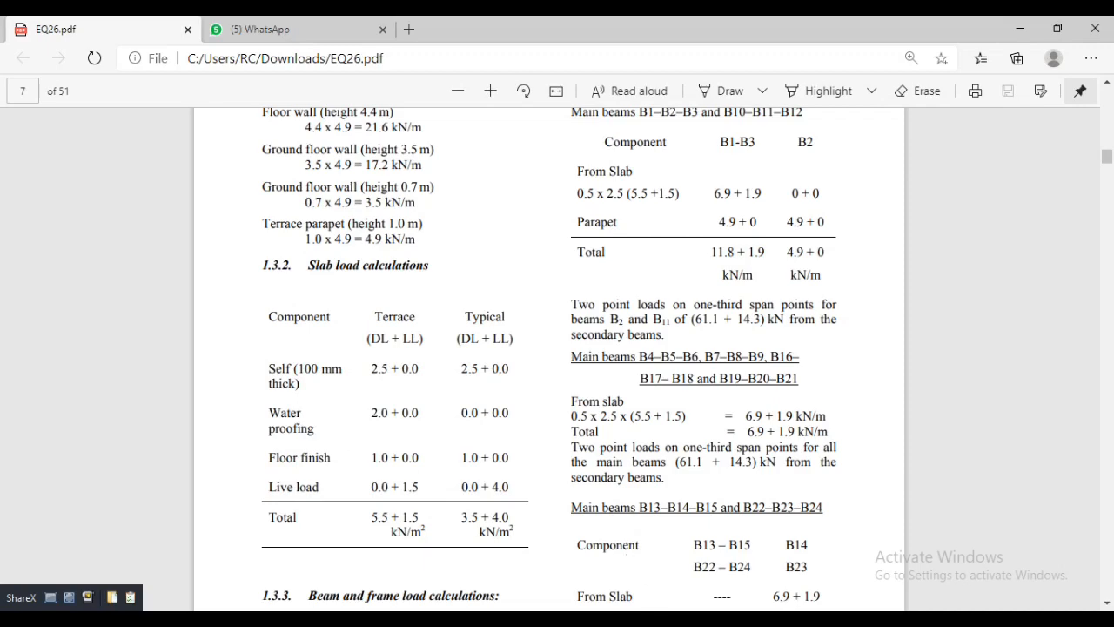
pyautogui.hotkey('alt', 'Tab')
pyautogui.click(862, 333)
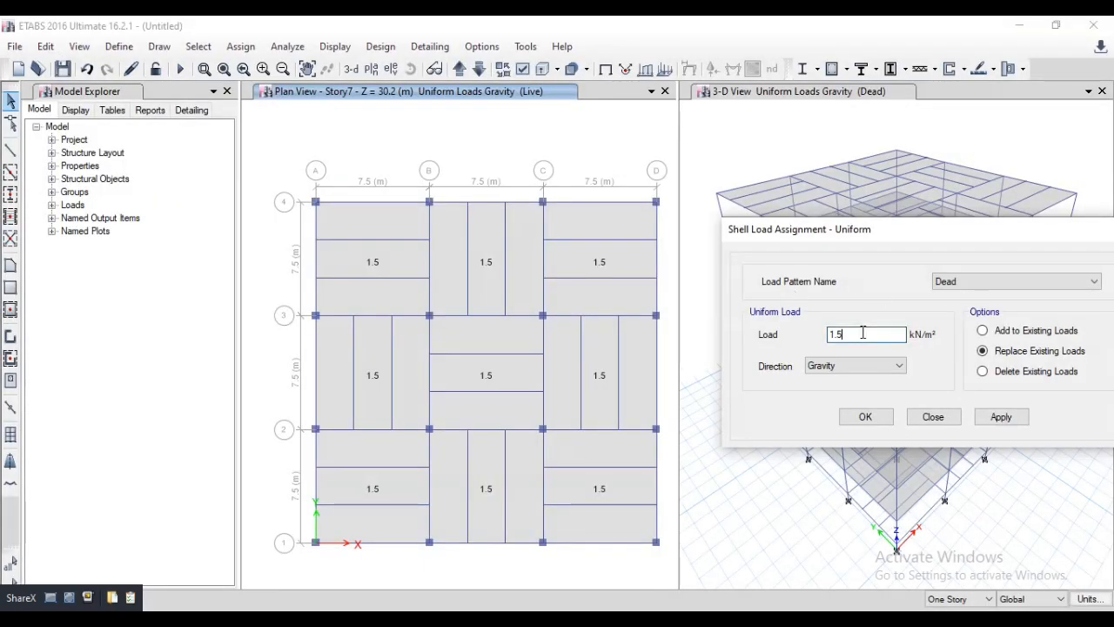
pyautogui.press('BackSpace')
pyautogui.press('BackSpace')
pyautogui.press('BackSpace')
pyautogui.write('3')
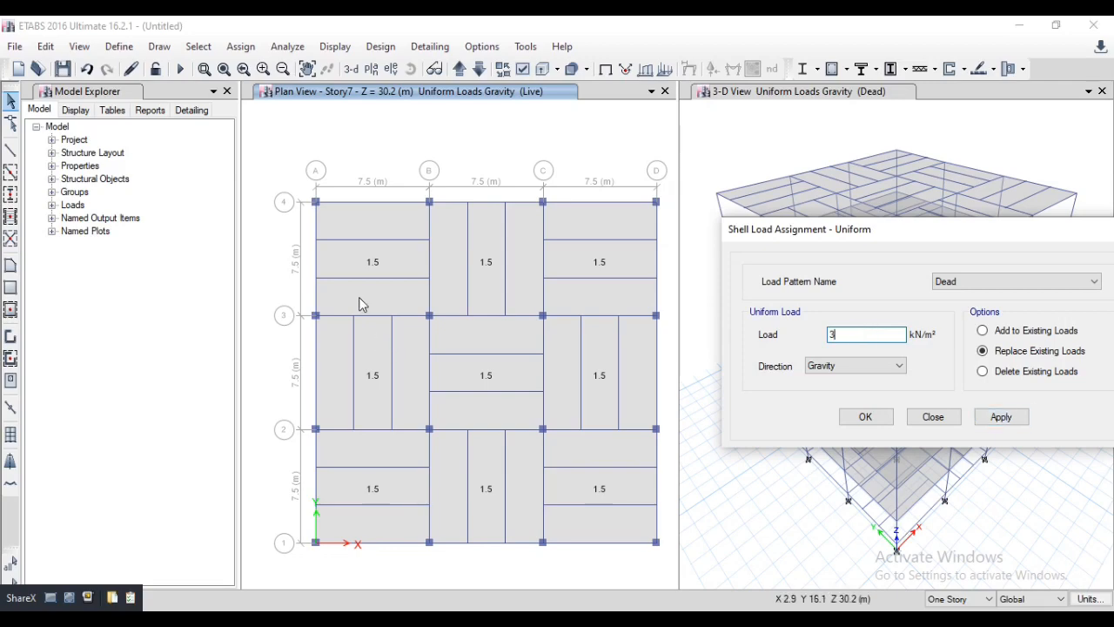
# - Select all nine Story7 slab panels and apply the uniform Dead load to them
pyautogui.click(372, 276)
pyautogui.click(483, 261)
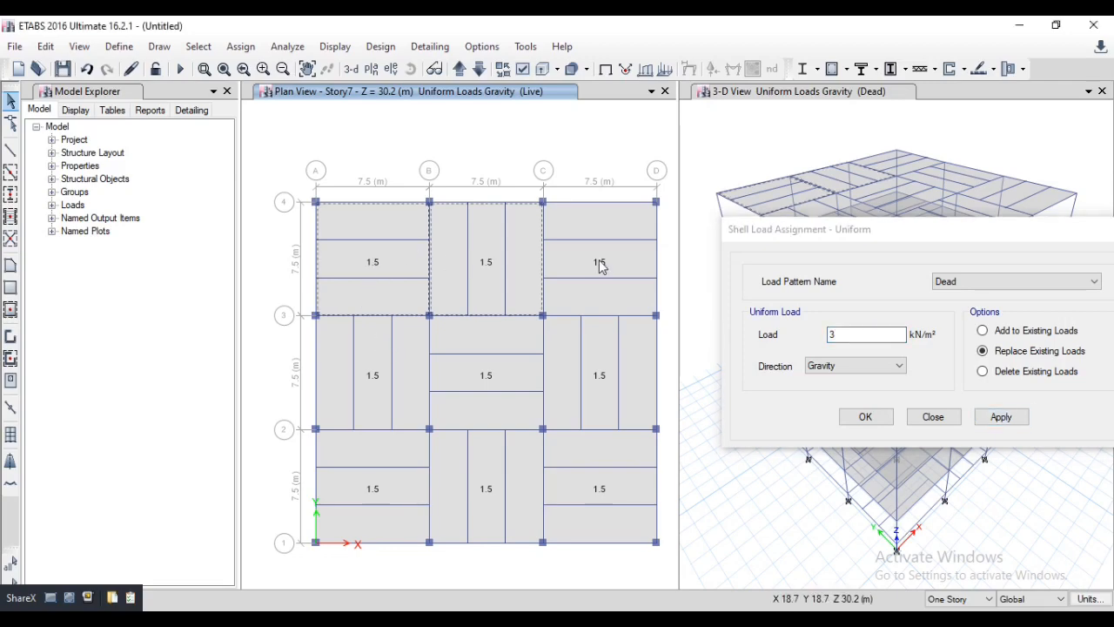
pyautogui.click(599, 259)
pyautogui.click(605, 372)
pyautogui.click(530, 378)
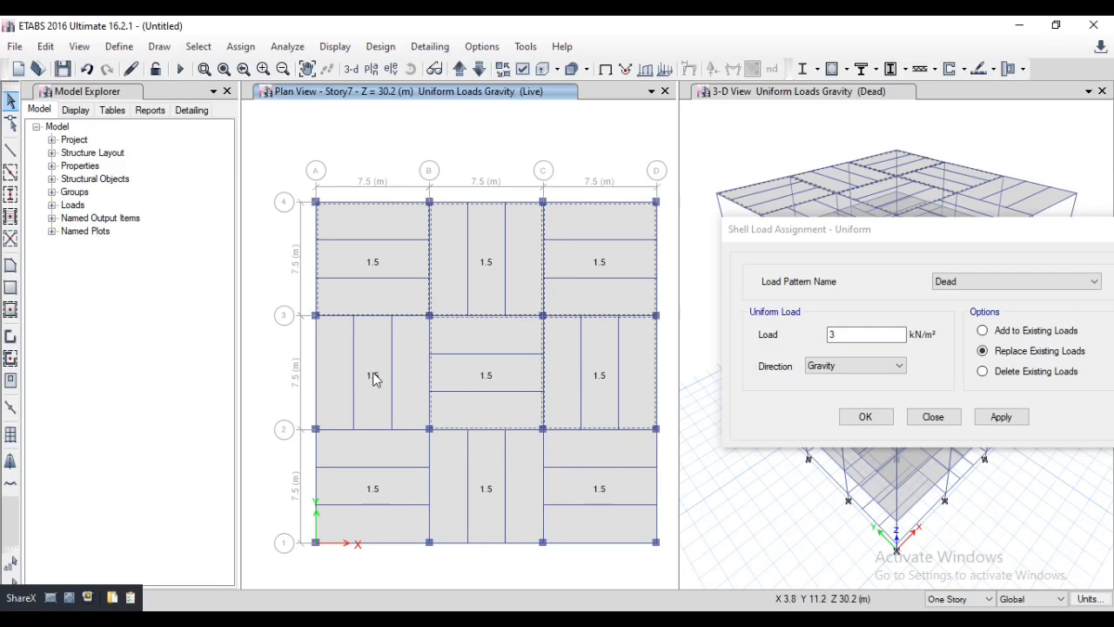
pyautogui.click(372, 372)
pyautogui.click(376, 481)
pyautogui.click(469, 478)
pyautogui.click(607, 494)
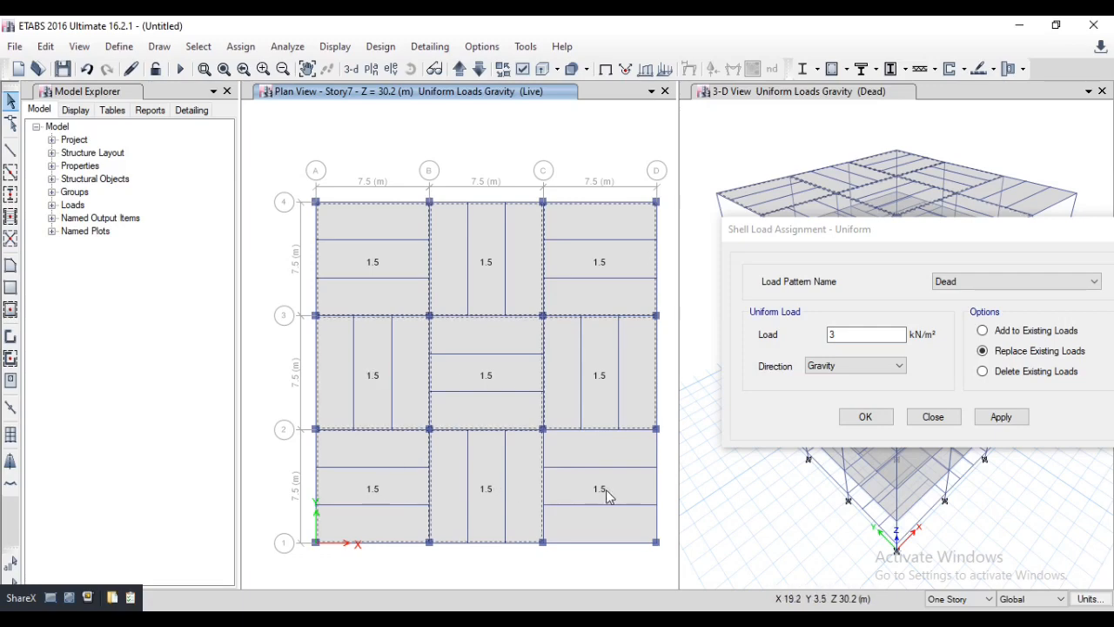
pyautogui.click(1001, 417)
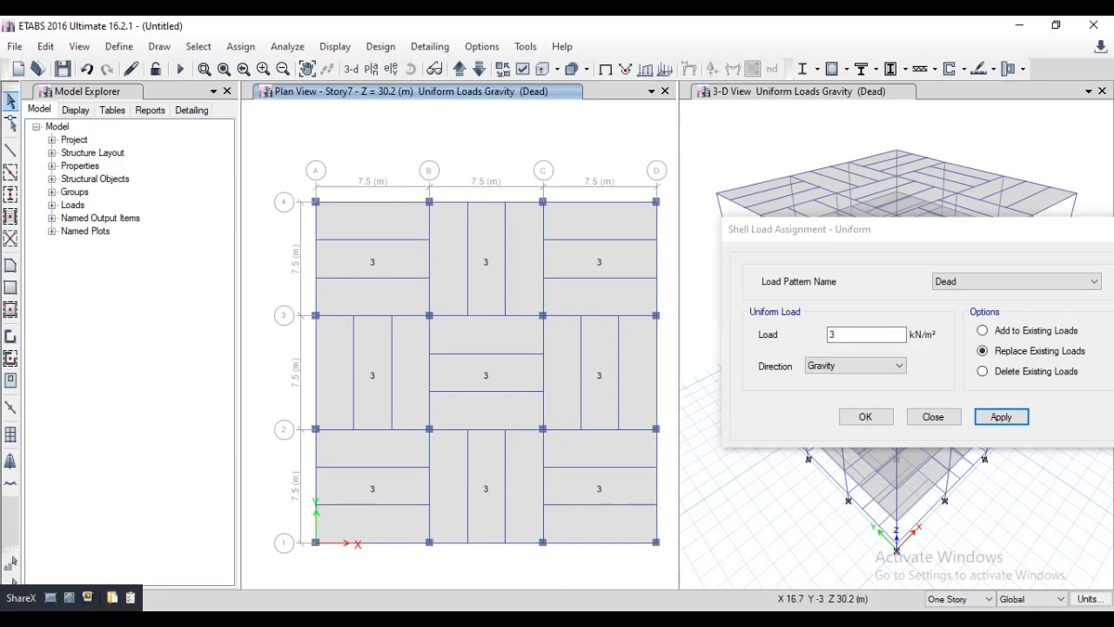
# - Check the brick wall and terrace parapet load calculations in EQ26.pdf
pyautogui.click(573, 618)
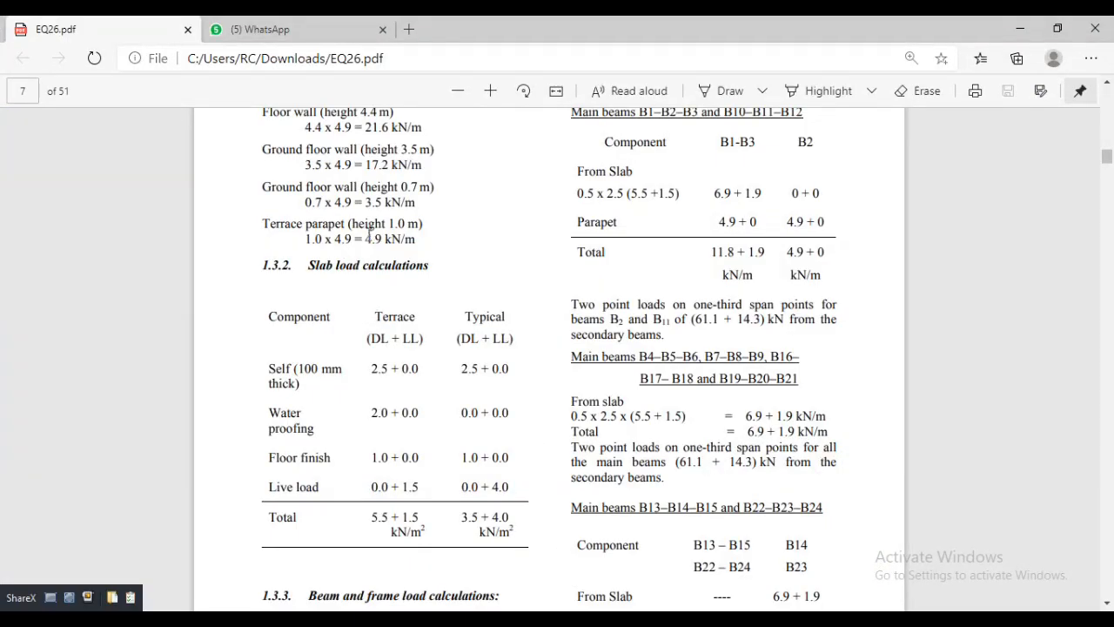
pyautogui.scroll(4, 474, 258)
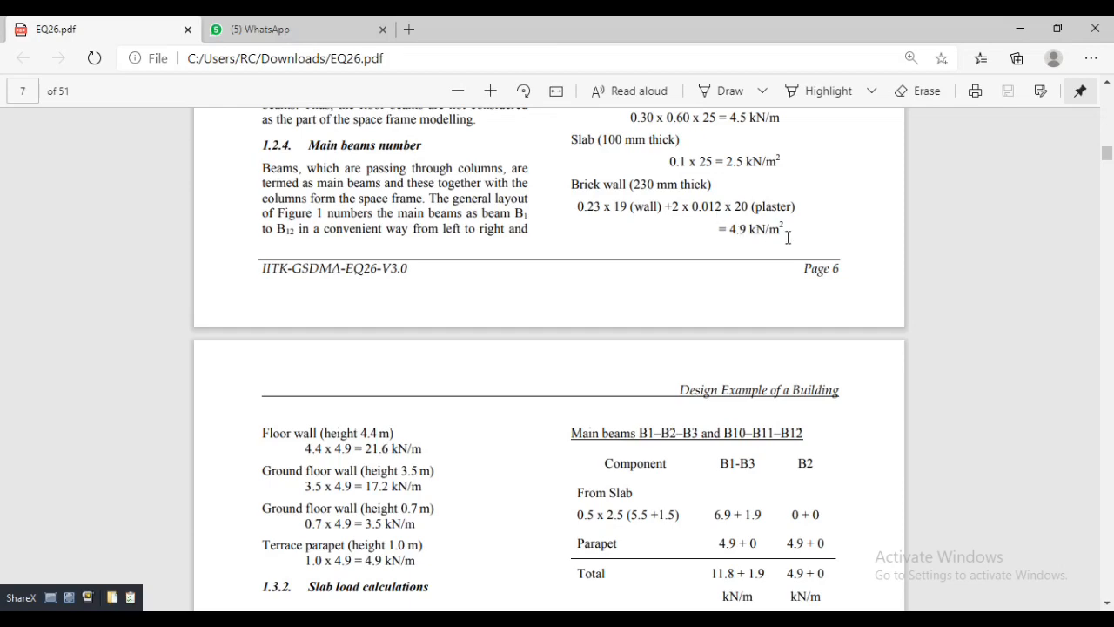
pyautogui.scroll(-3, 790, 237)
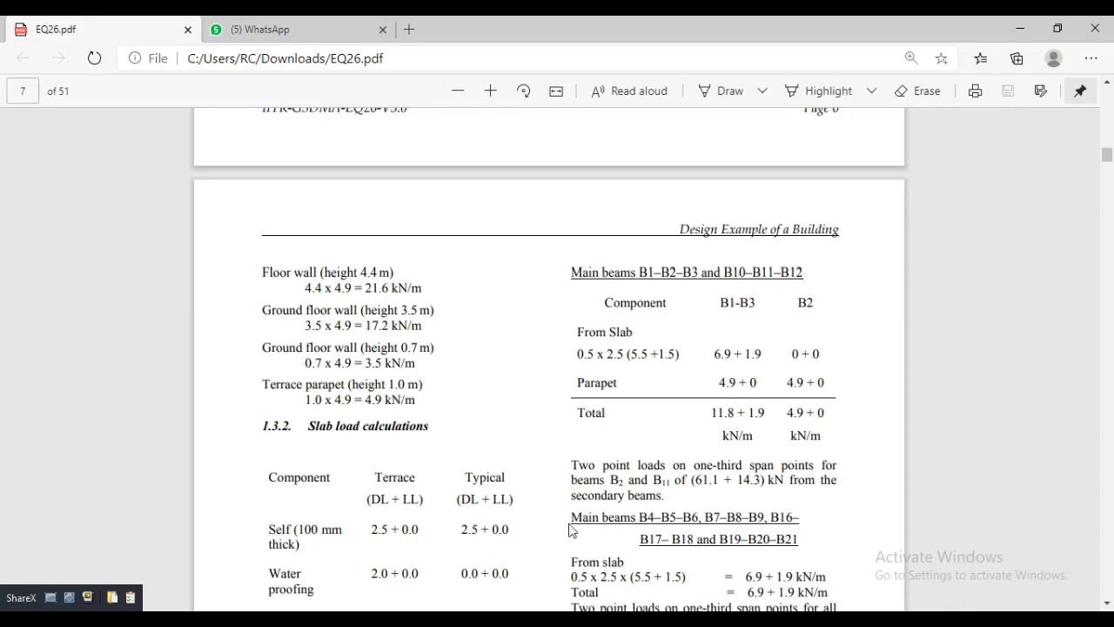
pyautogui.moveTo(660, 620)
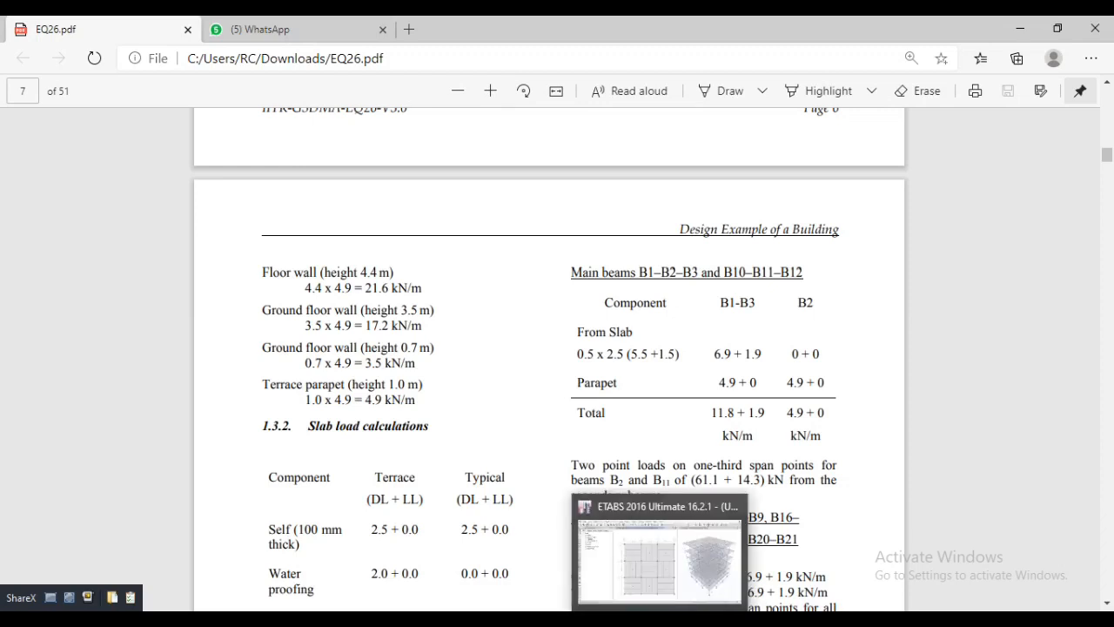
# - In ETABS, assign the terrace parapet as a uniform Dead frame load of 4.9 kN/m in the gravity direction to the Story7 perimeter beams
pyautogui.click(660, 553)
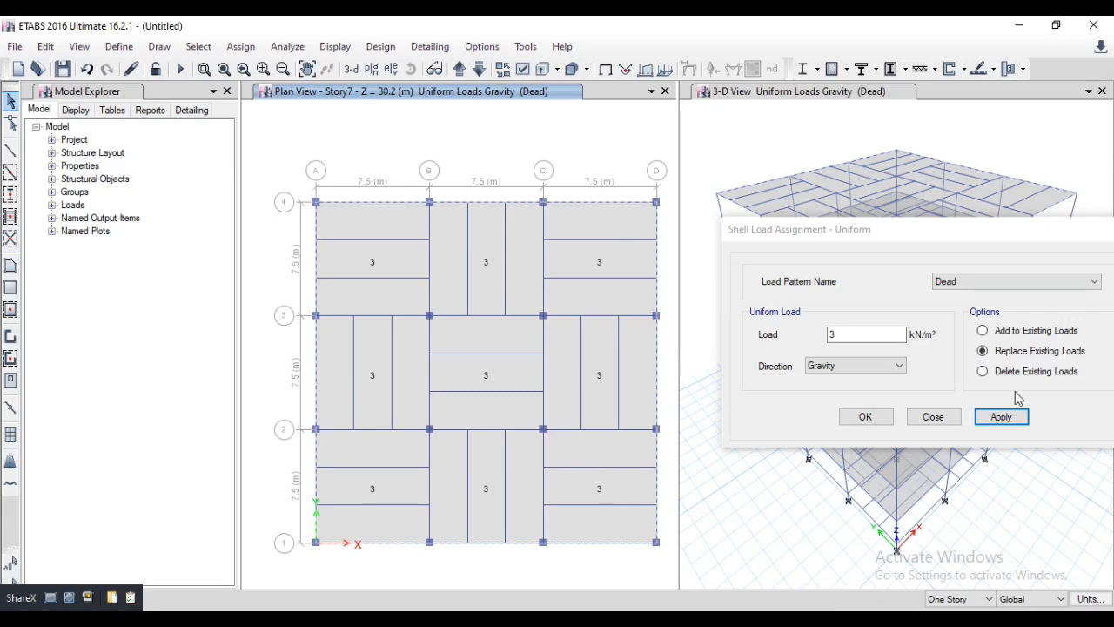
pyautogui.click(933, 416)
pyautogui.click(240, 46)
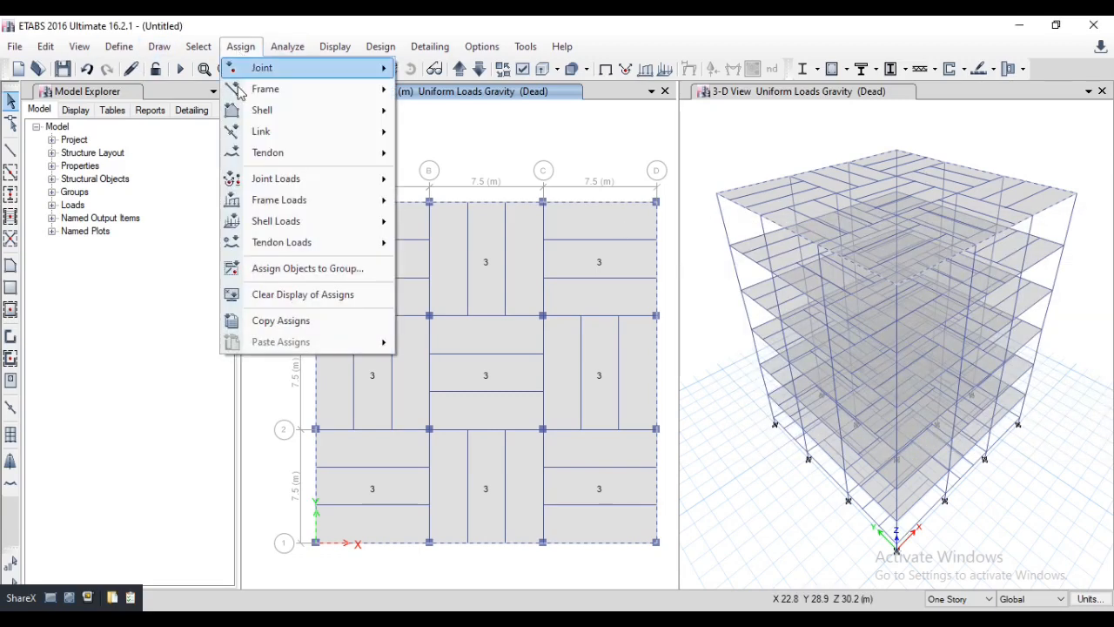
pyautogui.moveTo(291, 201)
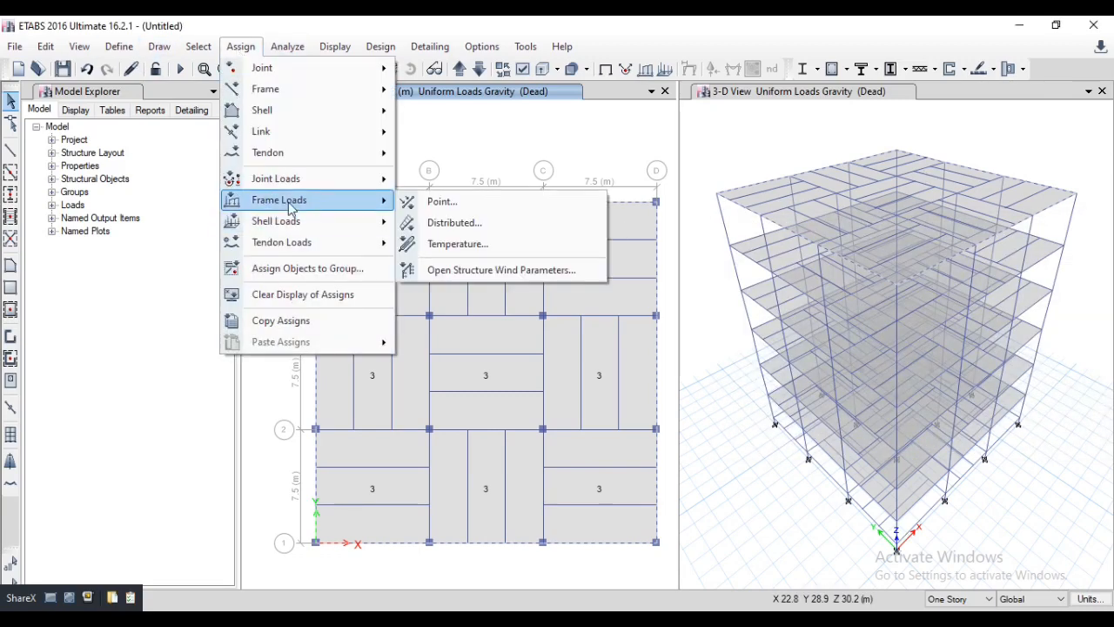
pyautogui.click(470, 224)
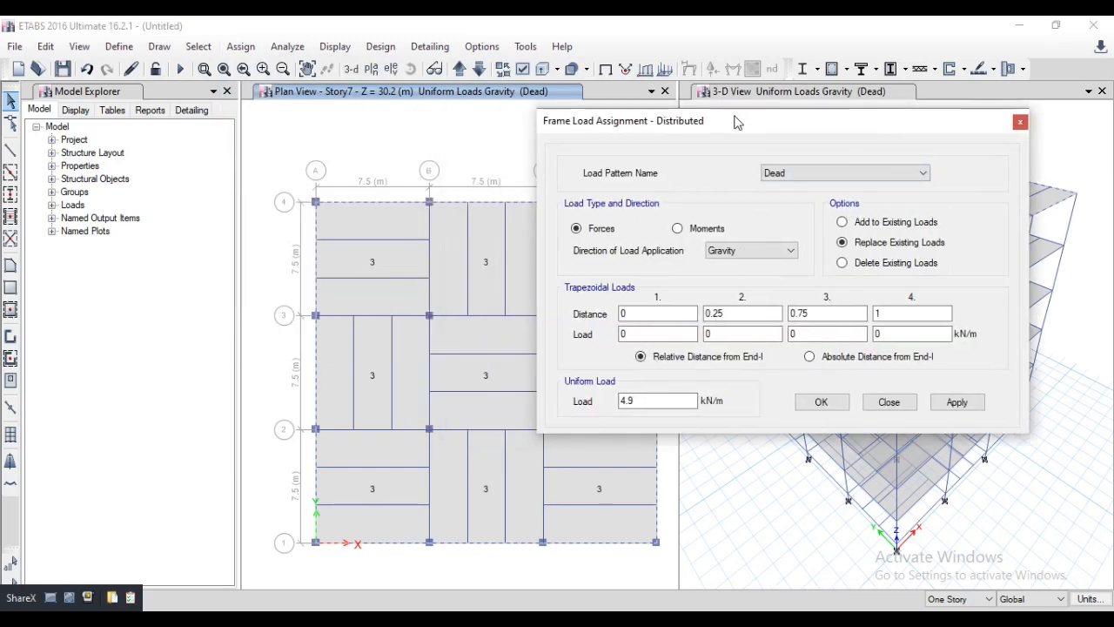
pyautogui.click(740, 405)
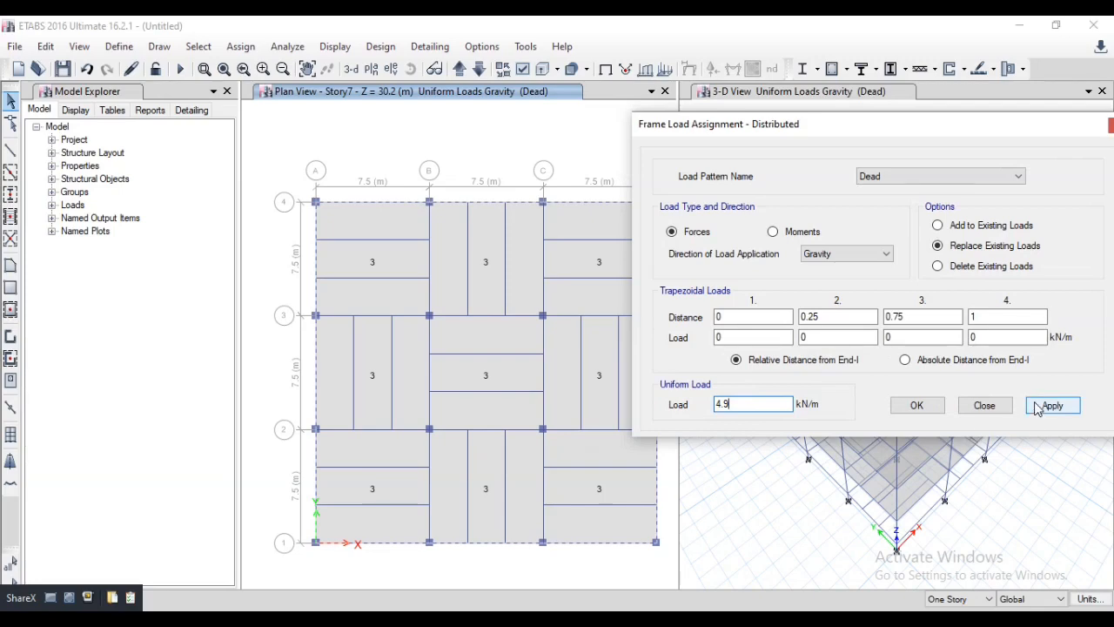
pyautogui.moveTo(720, 129); pyautogui.dragTo(769, 122)
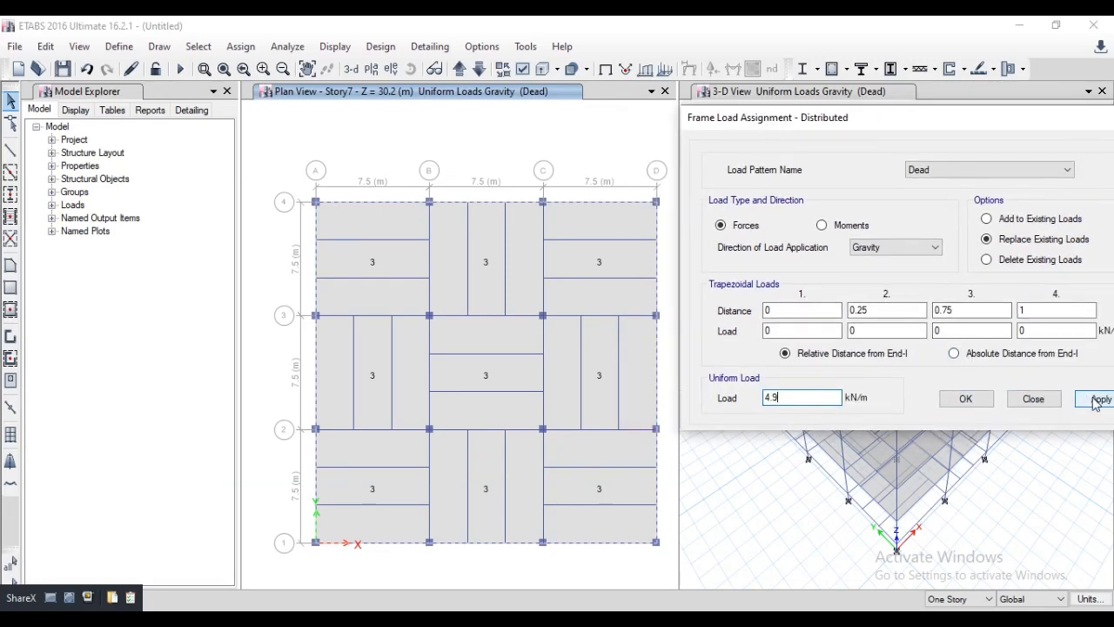
pyautogui.click(1094, 400)
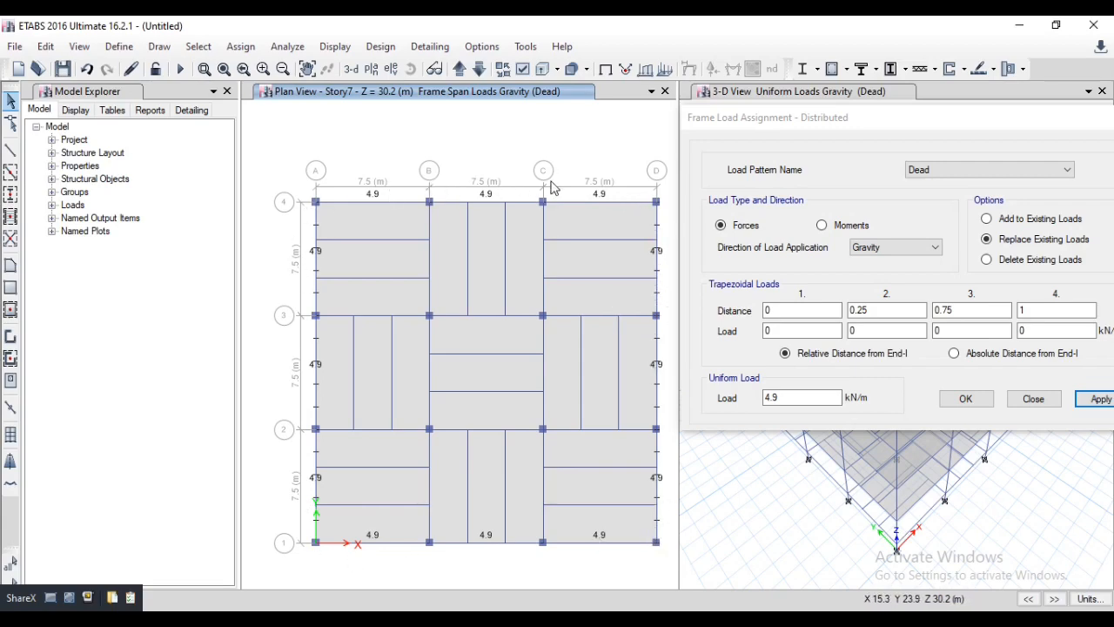
pyautogui.click(1030, 398)
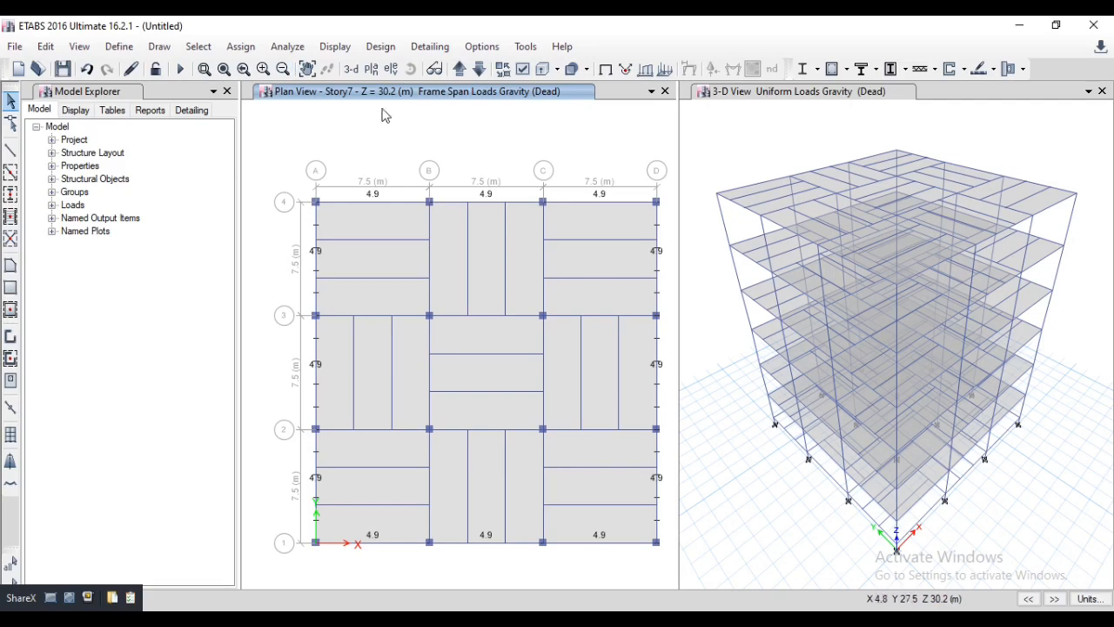
# - Switch the plan view to Story6 and clear the displayed load values from it
pyautogui.click(373, 69)
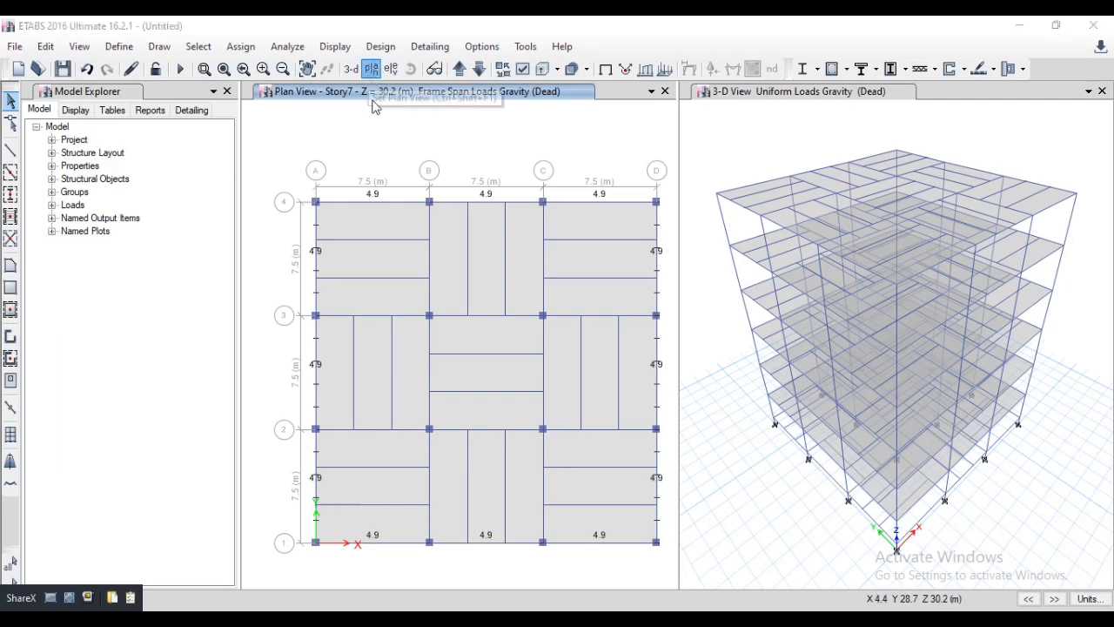
pyautogui.click(463, 280)
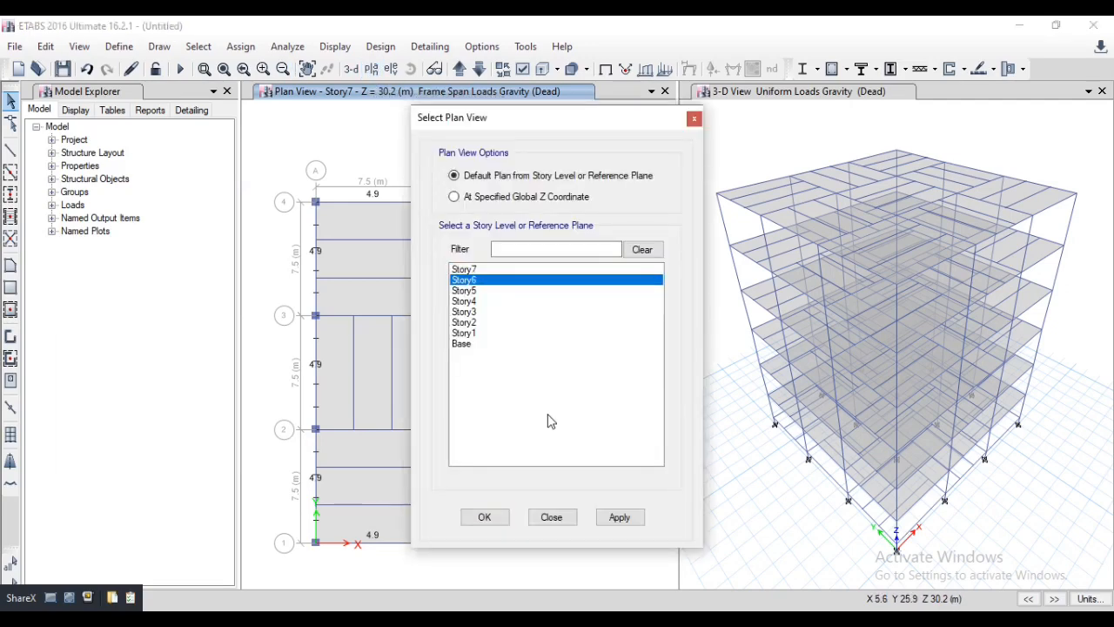
pyautogui.click(618, 523)
pyautogui.click(551, 517)
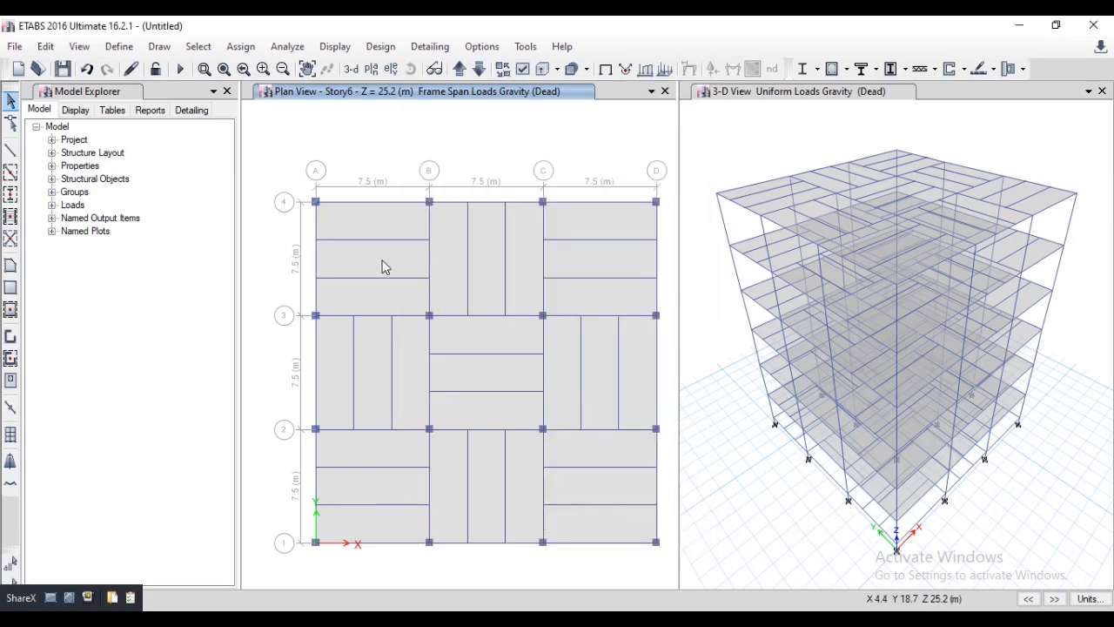
pyautogui.click(334, 46)
pyautogui.click(949, 463)
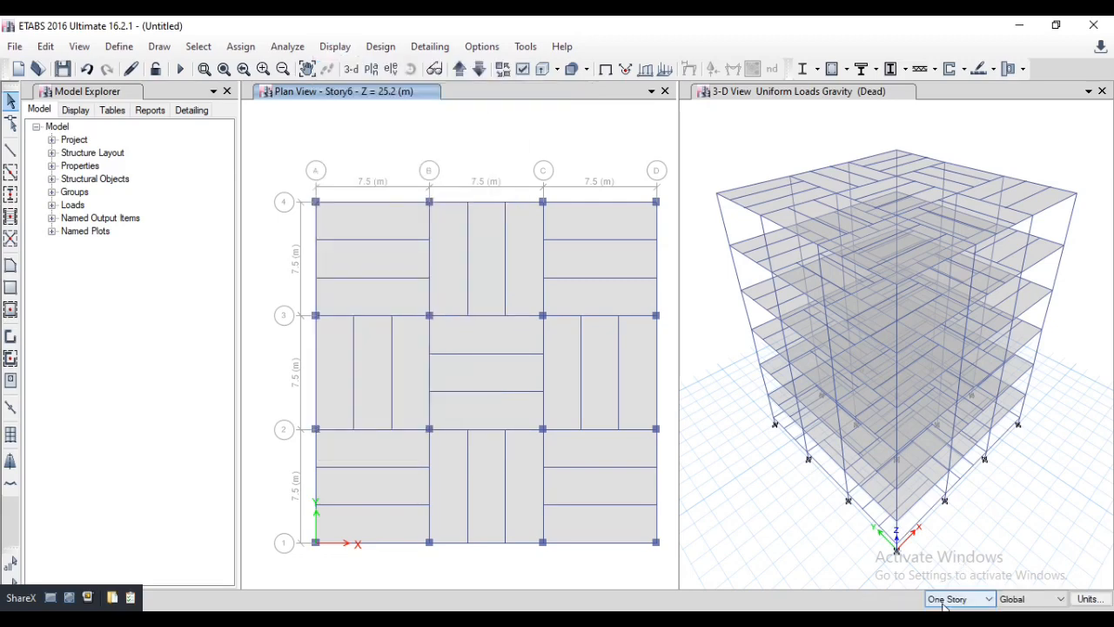
# - Extend plan selection to All Stories and select all nine slab panels in the Story6 plan
pyautogui.click(959, 600)
pyautogui.click(948, 621)
pyautogui.click(376, 264)
pyautogui.click(475, 255)
pyautogui.click(613, 265)
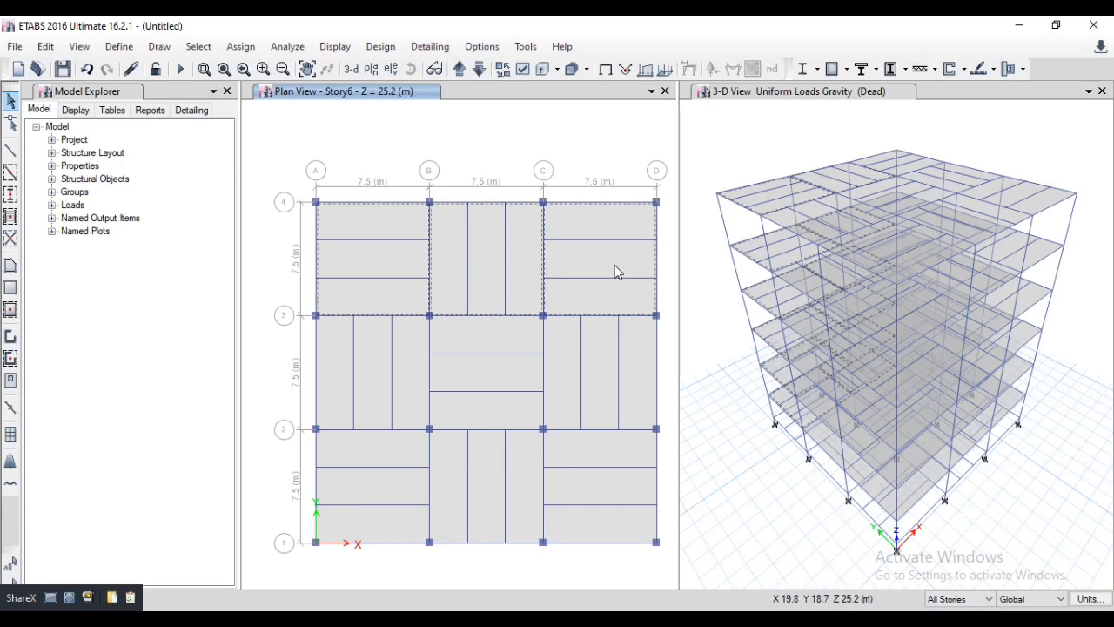
pyautogui.click(609, 343)
pyautogui.click(489, 366)
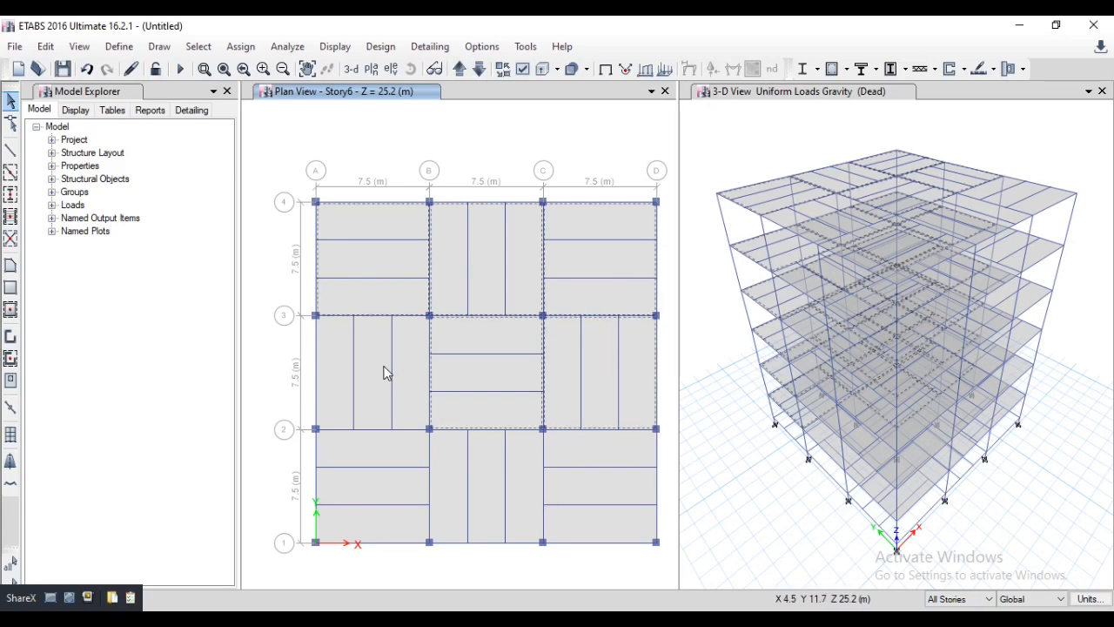
pyautogui.click(387, 373)
pyautogui.click(368, 474)
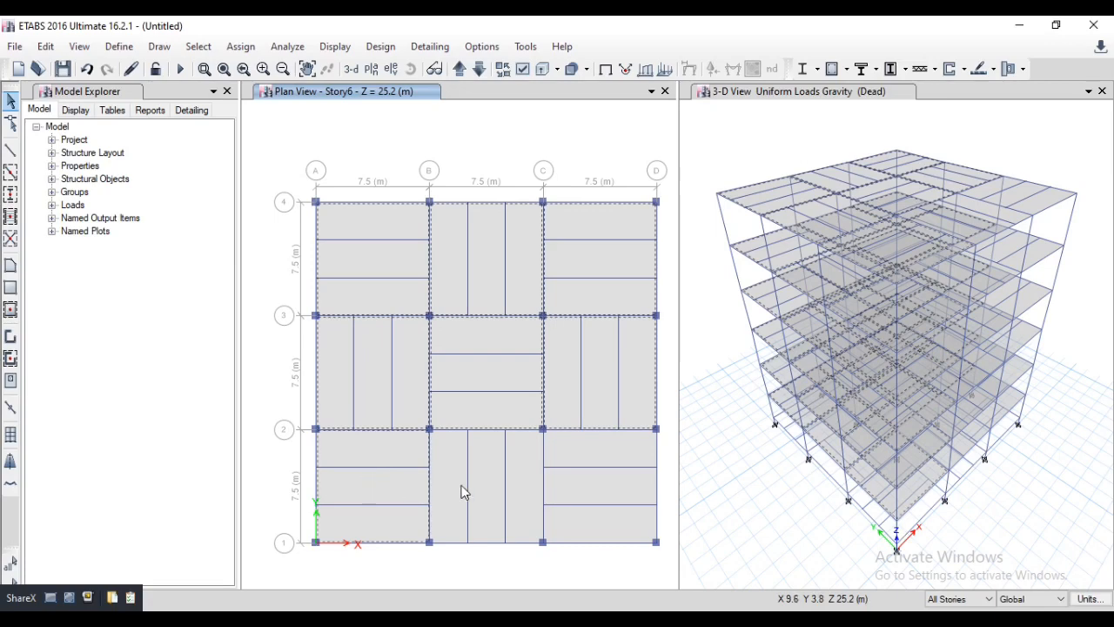
pyautogui.click(484, 490)
pyautogui.click(579, 497)
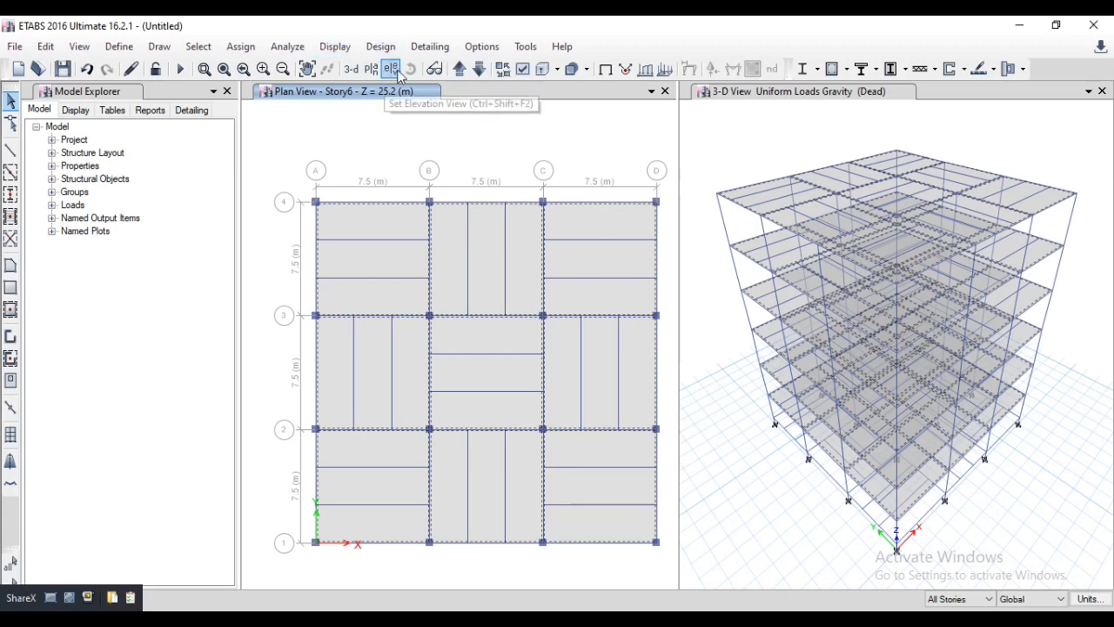
# - Limit selection to One Story on the Story7 plan and deselect the terrace slab panels
pyautogui.click(459, 69)
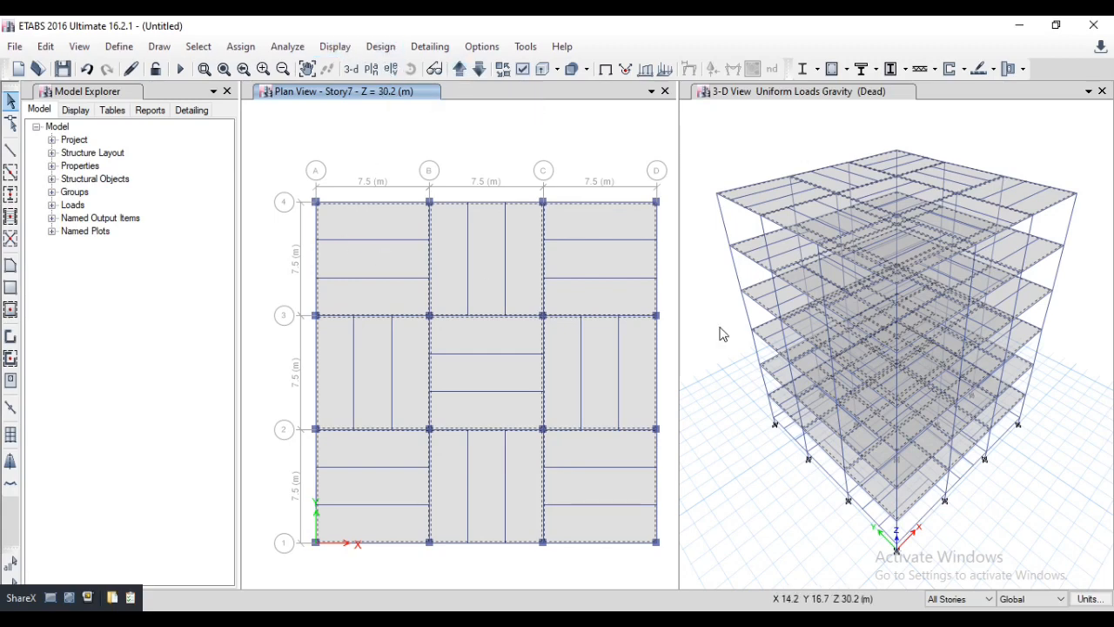
pyautogui.click(952, 616)
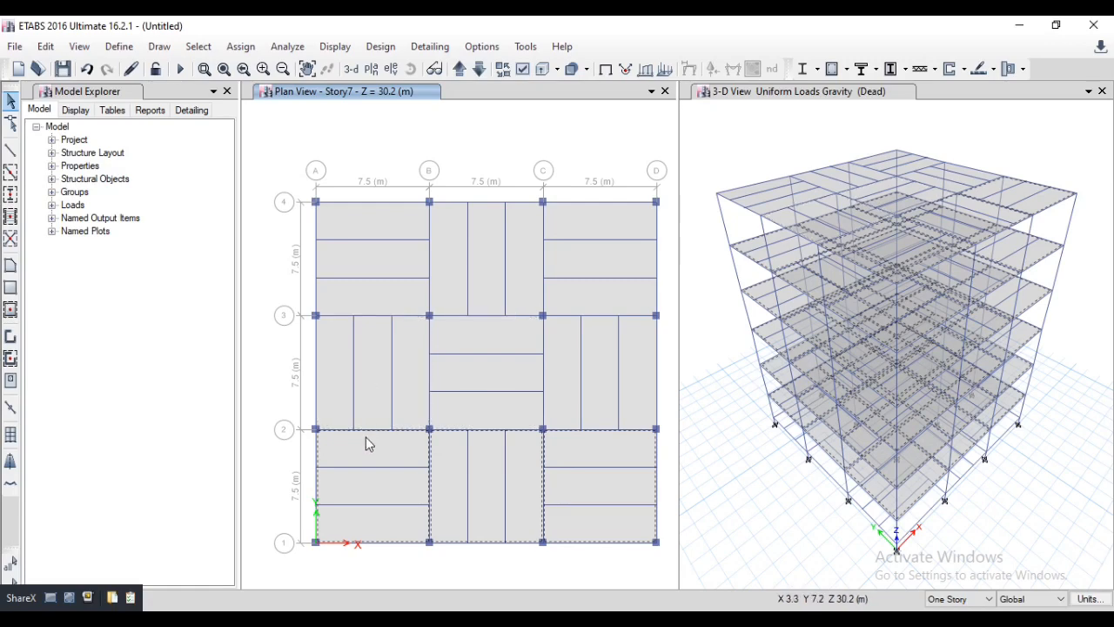
pyautogui.click(479, 492)
pyautogui.click(619, 493)
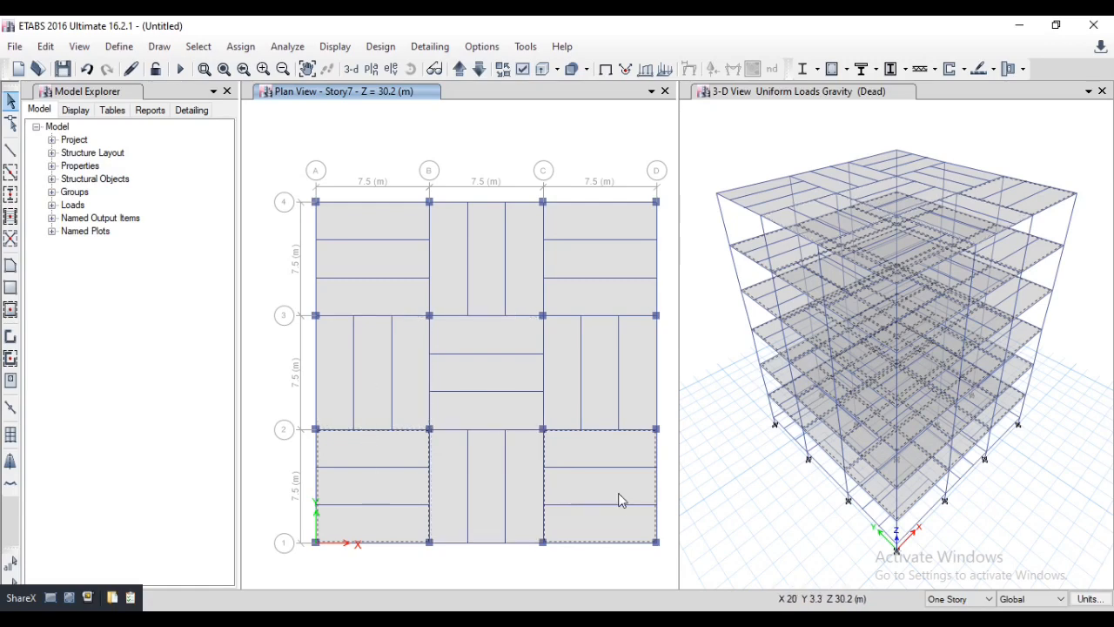
# - Check the slab selection story by story from Story1 up to Story7, then return to the Story6 plan
pyautogui.click(460, 69)
pyautogui.click(459, 68)
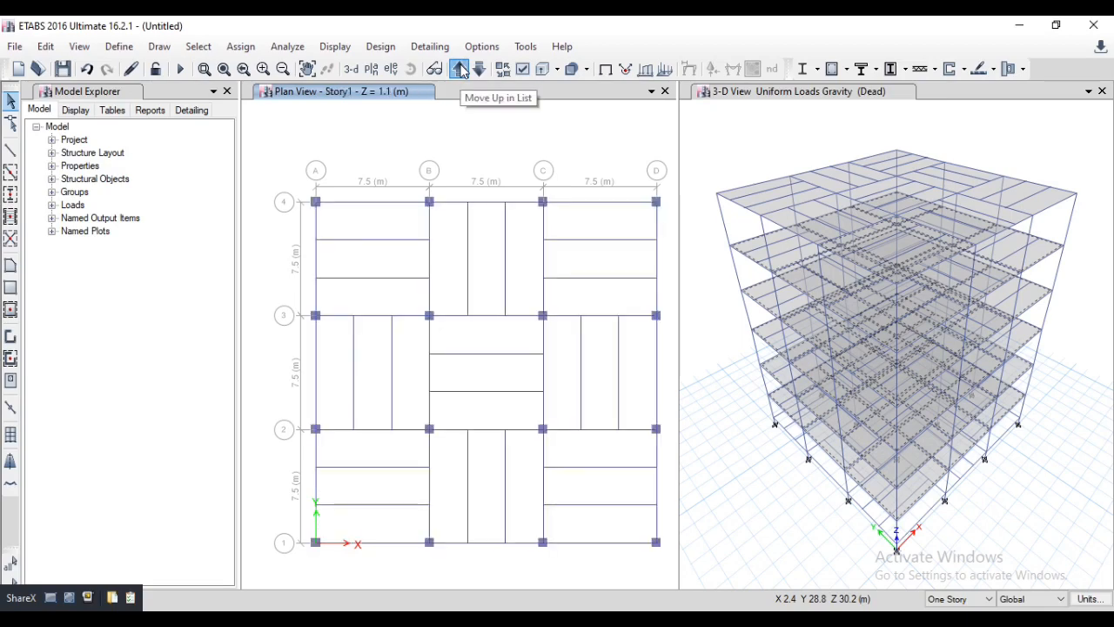
pyautogui.click(459, 69)
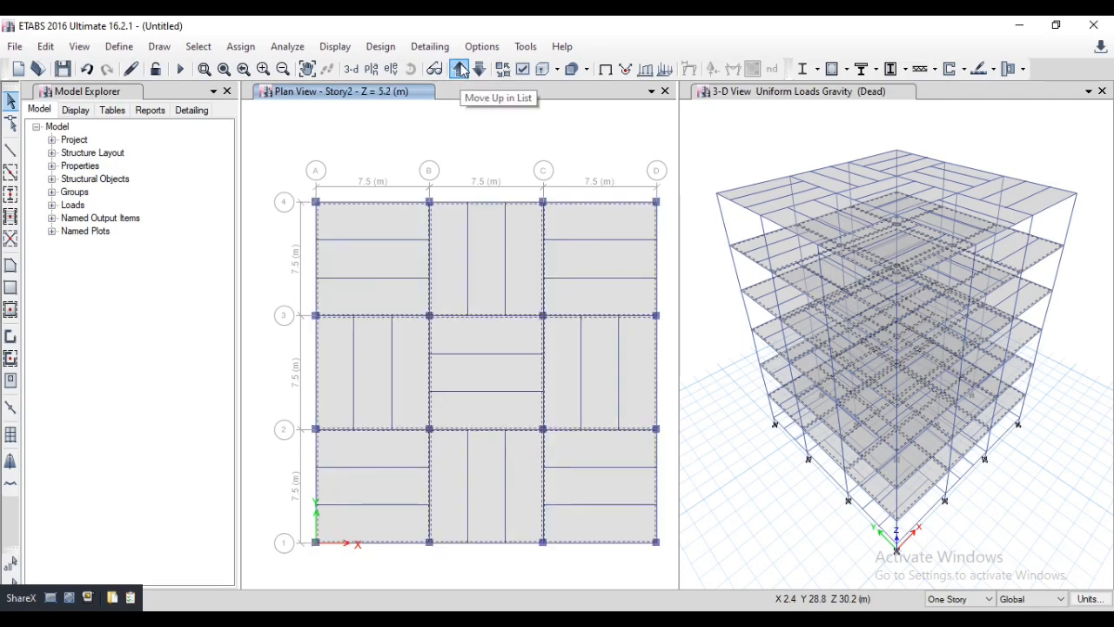
pyautogui.click(460, 69)
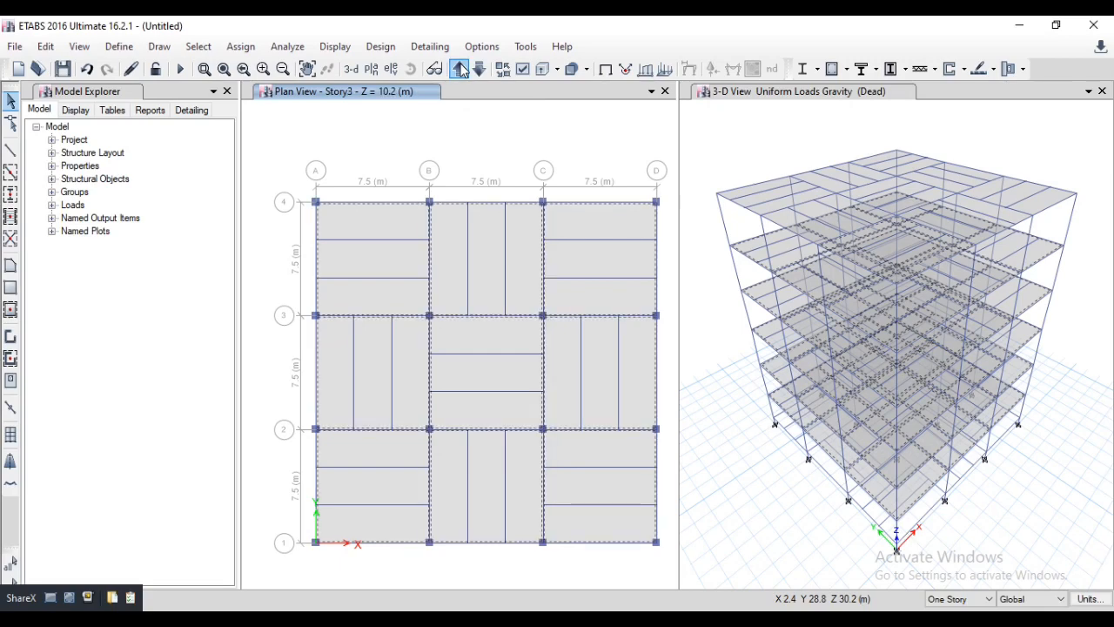
pyautogui.click(459, 68)
pyautogui.click(460, 68)
pyautogui.click(460, 69)
pyautogui.click(459, 69)
pyautogui.click(477, 73)
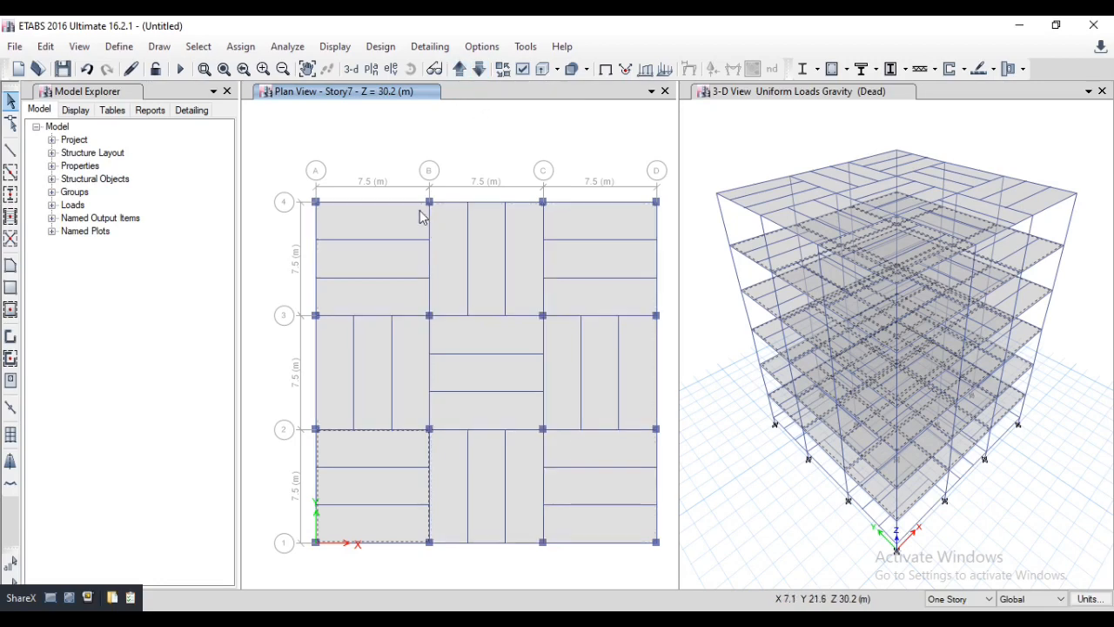
pyautogui.click(481, 69)
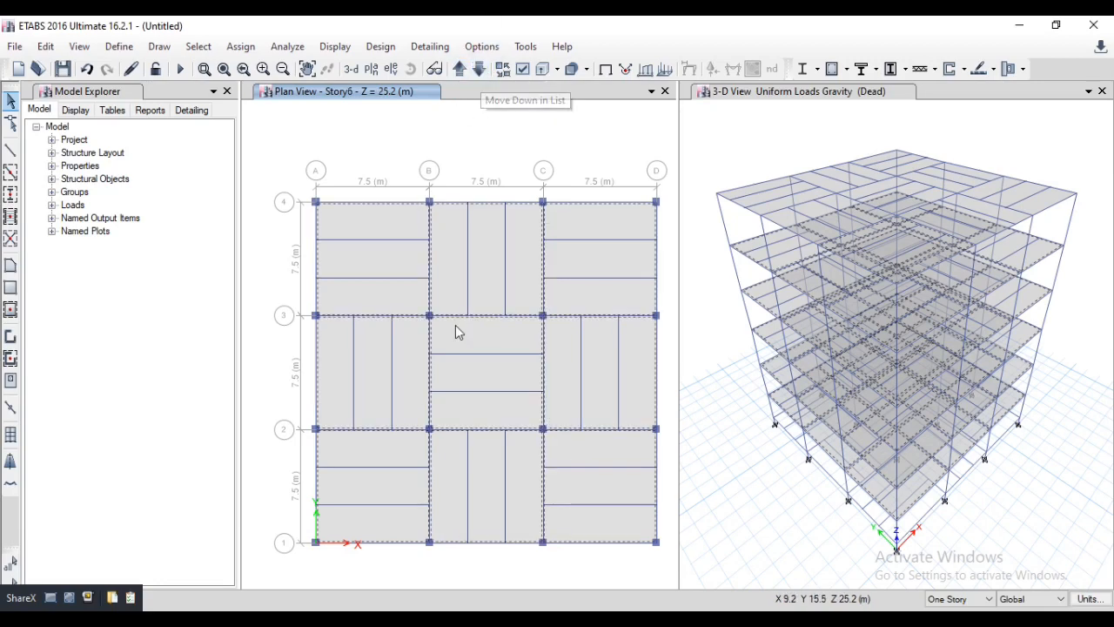
# - Start a uniform shell load assignment for the selected floor slabs and look up the typical floor live load in EQ26.pdf
pyautogui.click(244, 48)
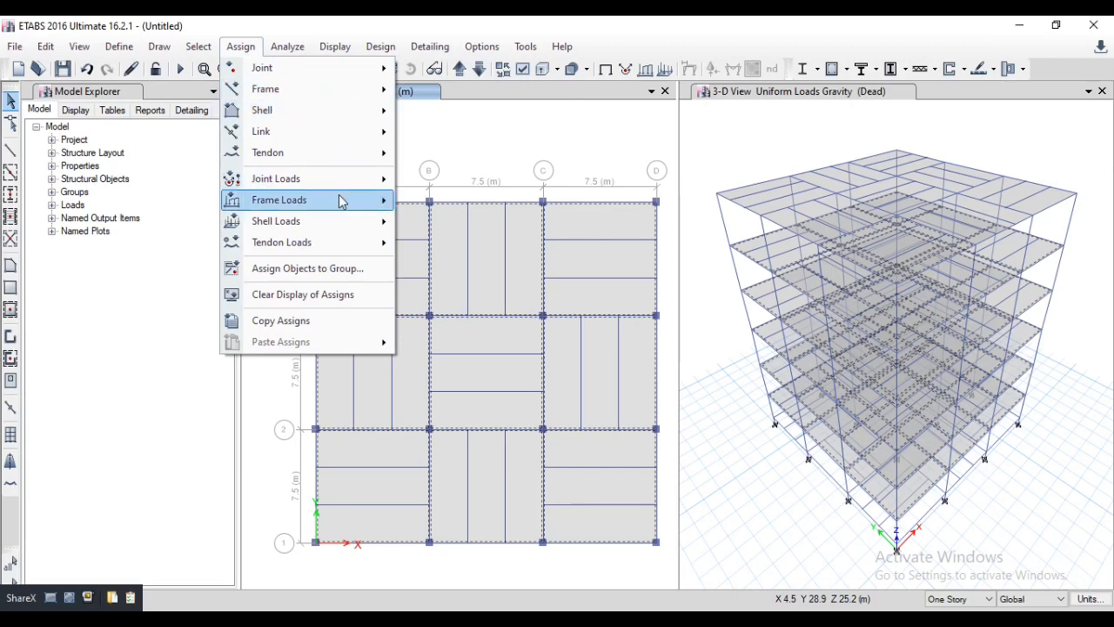
pyautogui.moveTo(348, 221)
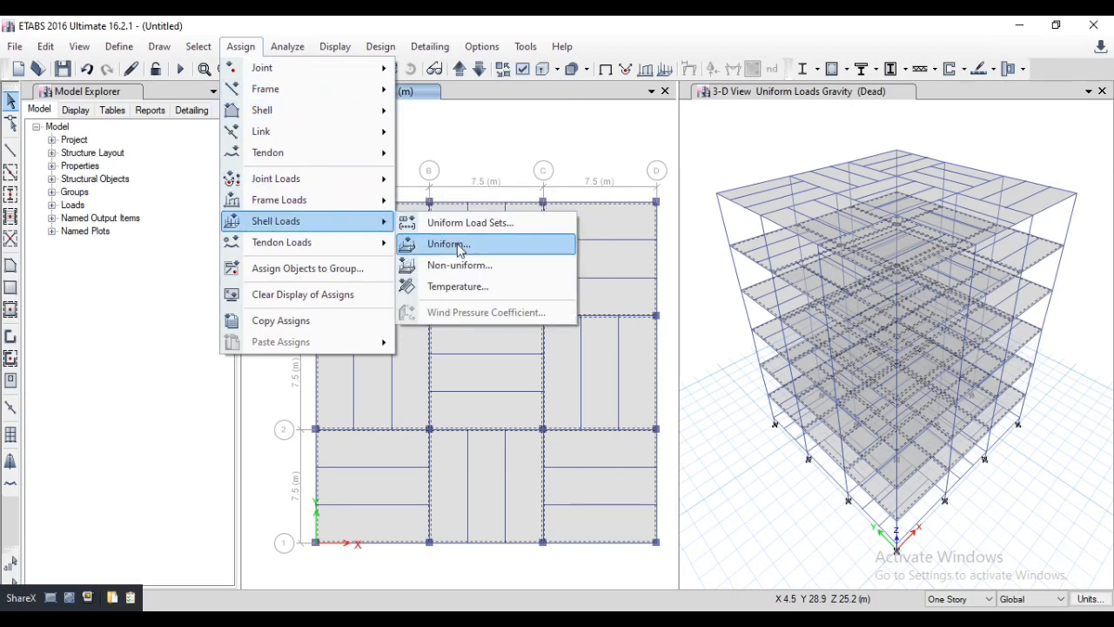
pyautogui.click(448, 243)
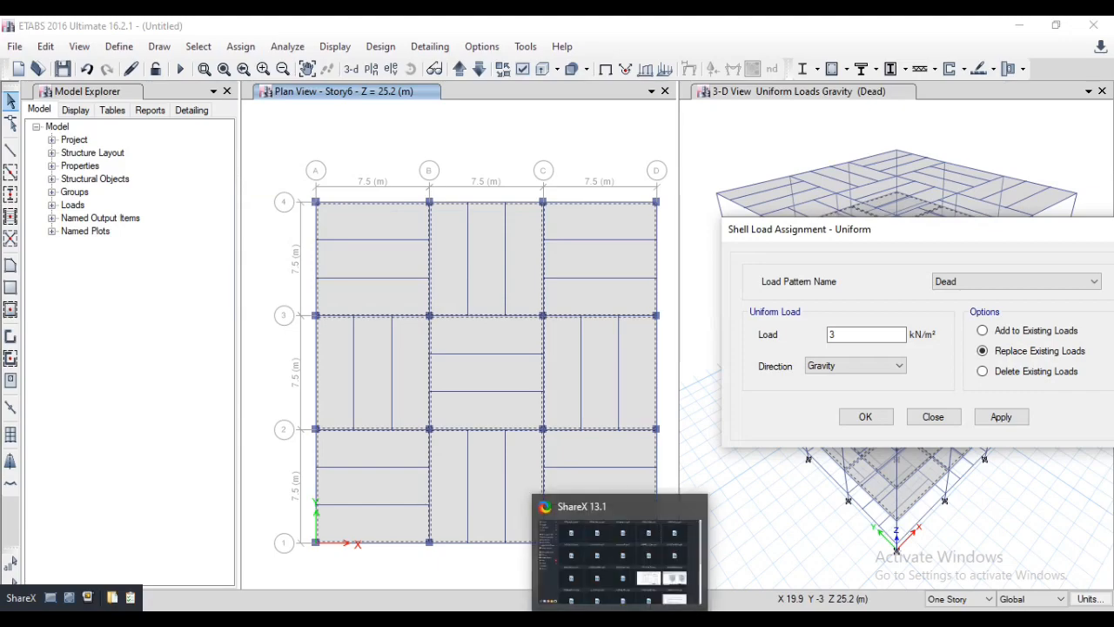
pyautogui.moveTo(579, 618)
pyautogui.click(574, 583)
pyautogui.scroll(-3, 334, 471)
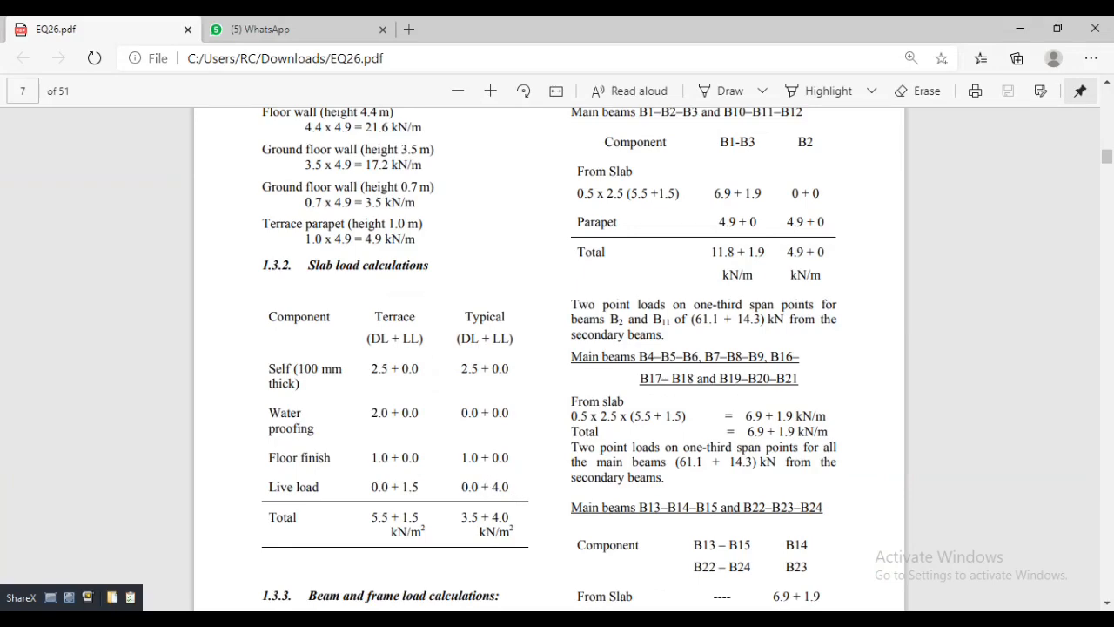
pyautogui.hotkey('alt', 'Tab')
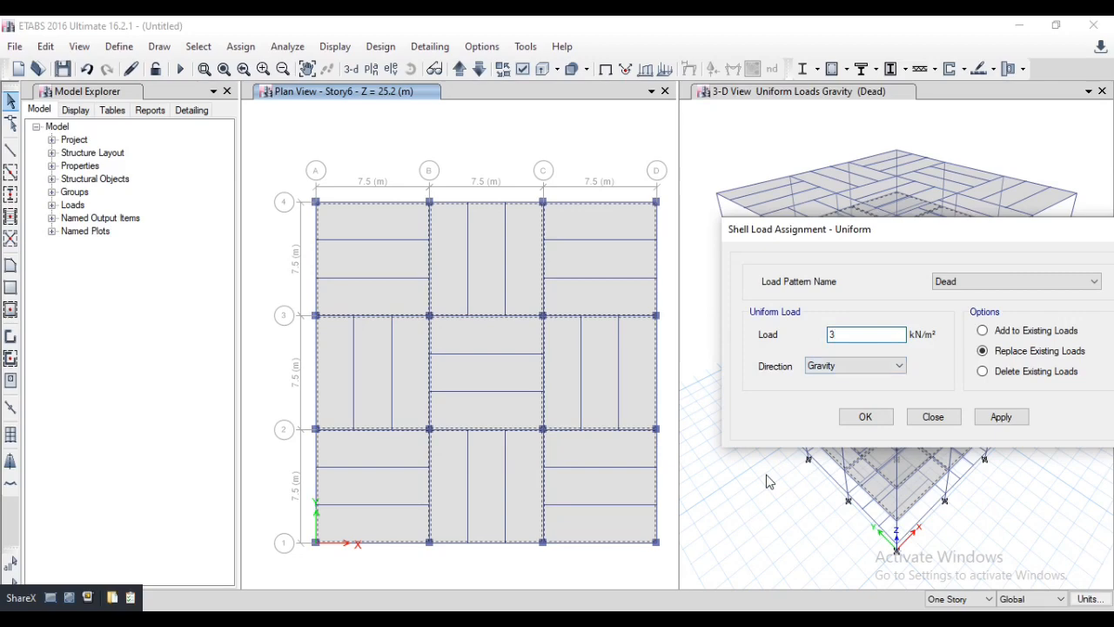
# - Apply a uniform Live load of 4 kN/m² to the selected floor slabs, replacing existing loads
pyautogui.write('4')
pyautogui.click(945, 283)
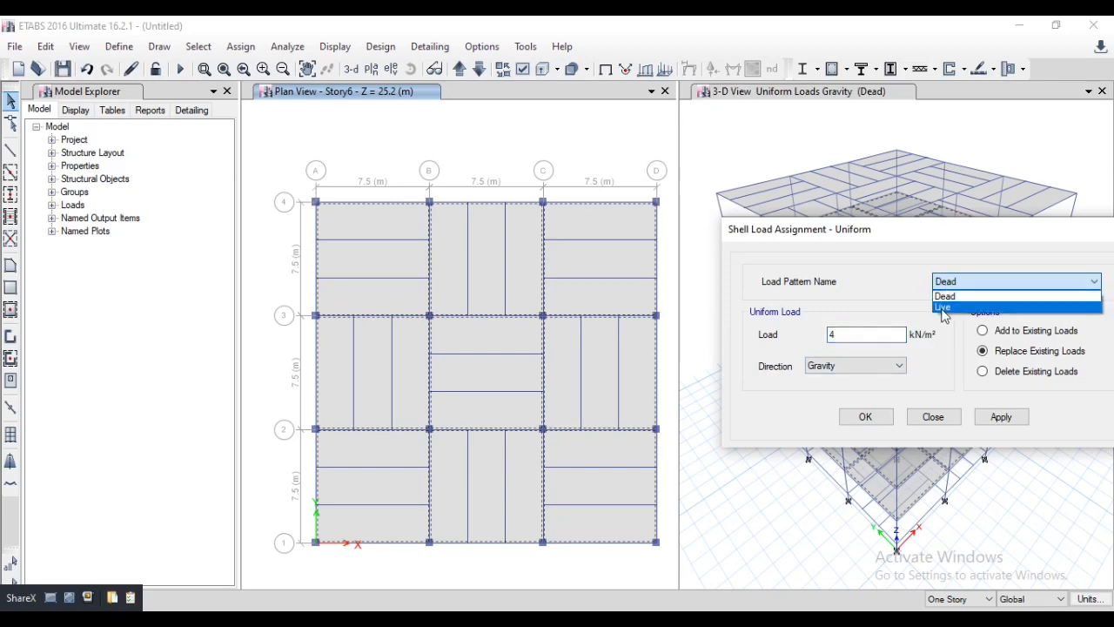
pyautogui.click(942, 307)
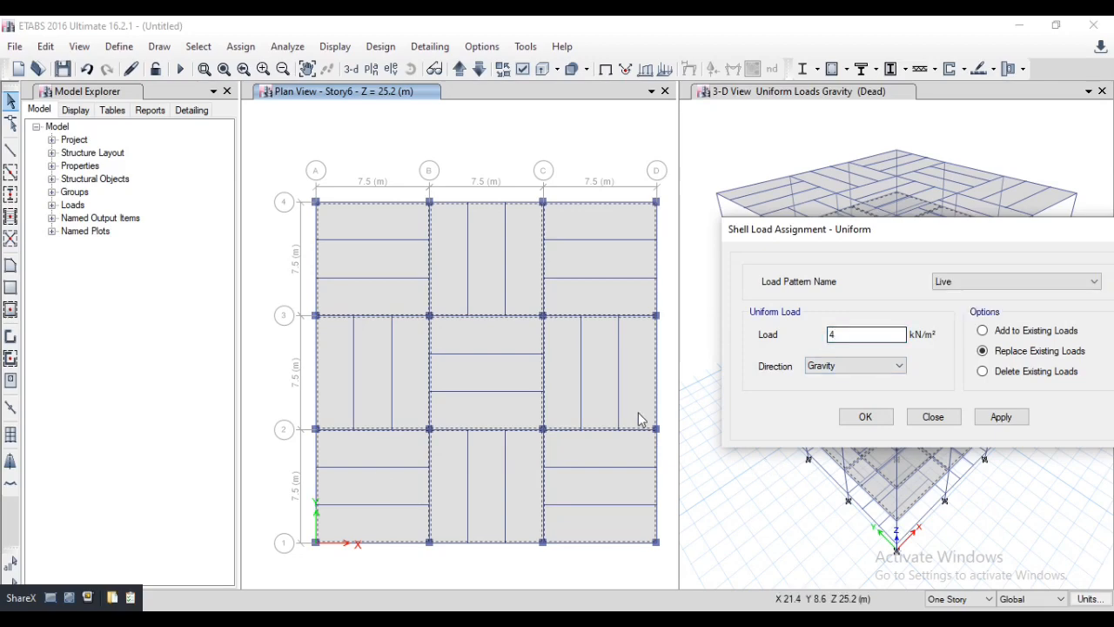
pyautogui.click(998, 418)
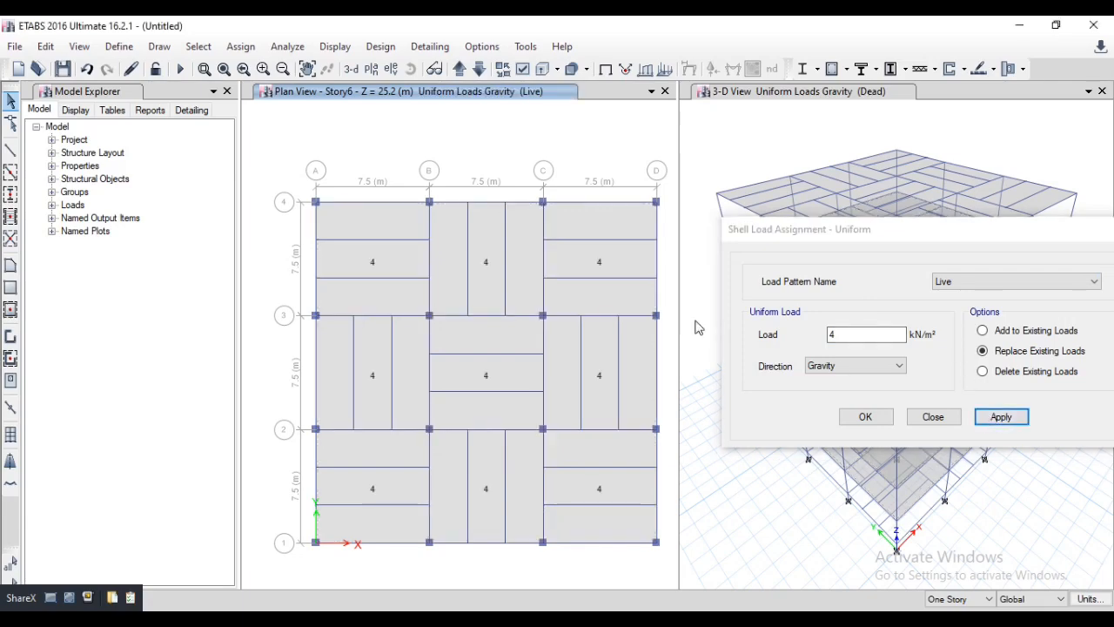
# - Check the assigned Live load values on the Story7 plan and on the floors down to Story2
pyautogui.click(460, 70)
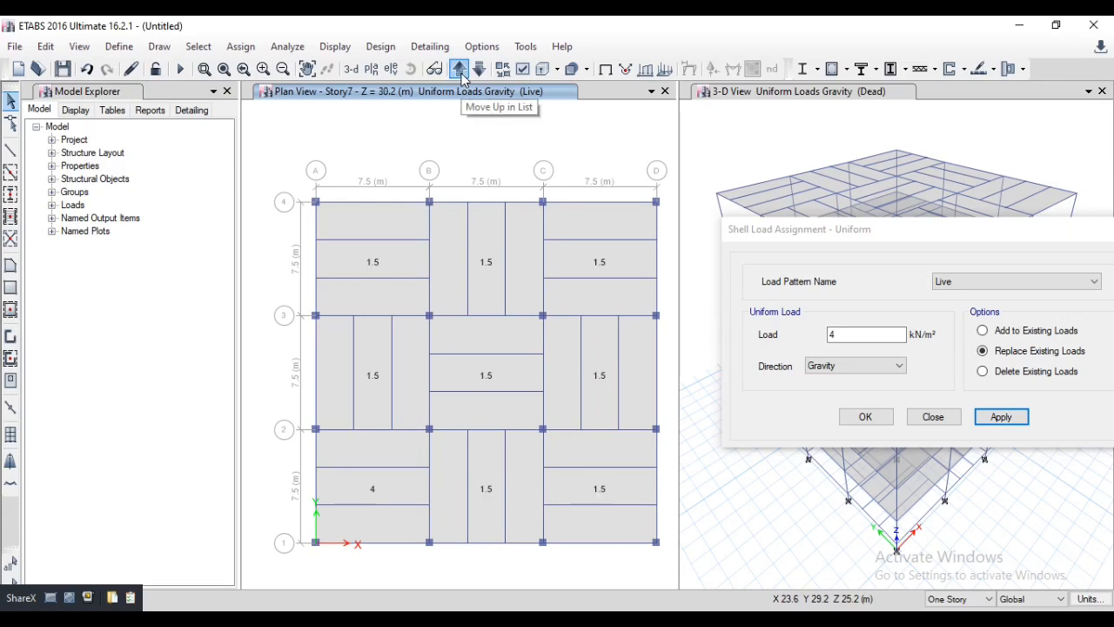
pyautogui.click(477, 69)
pyautogui.click(476, 69)
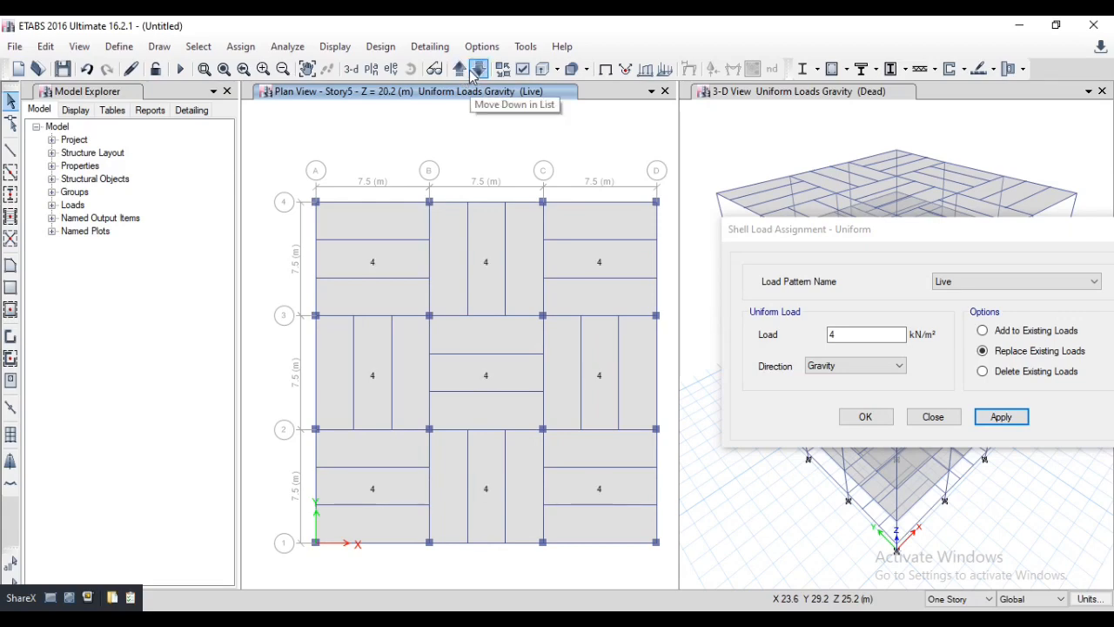
pyautogui.click(480, 70)
pyautogui.click(486, 74)
pyautogui.click(485, 74)
pyautogui.click(486, 74)
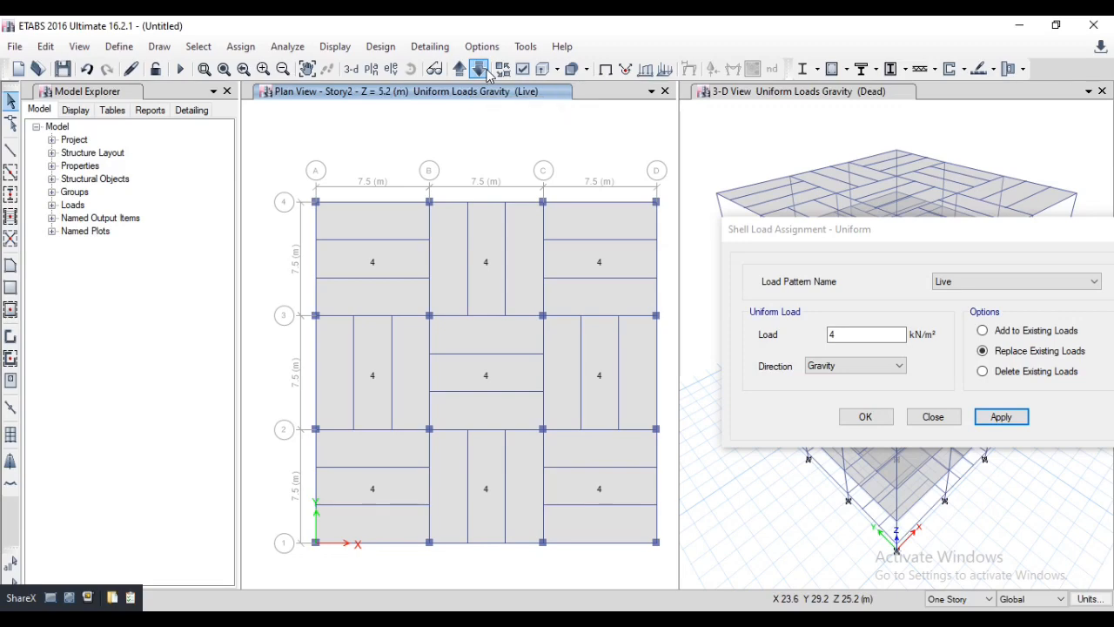
# - Select all nine slab panels on the Story2 plan with the selection applied to all stories
pyautogui.click(485, 74)
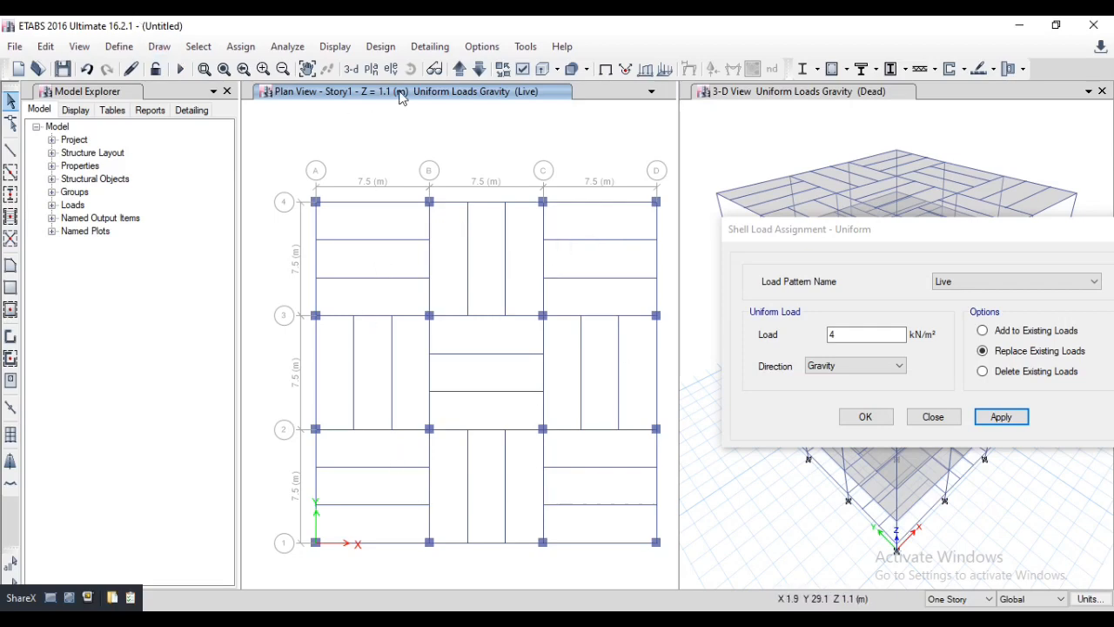
pyautogui.click(466, 71)
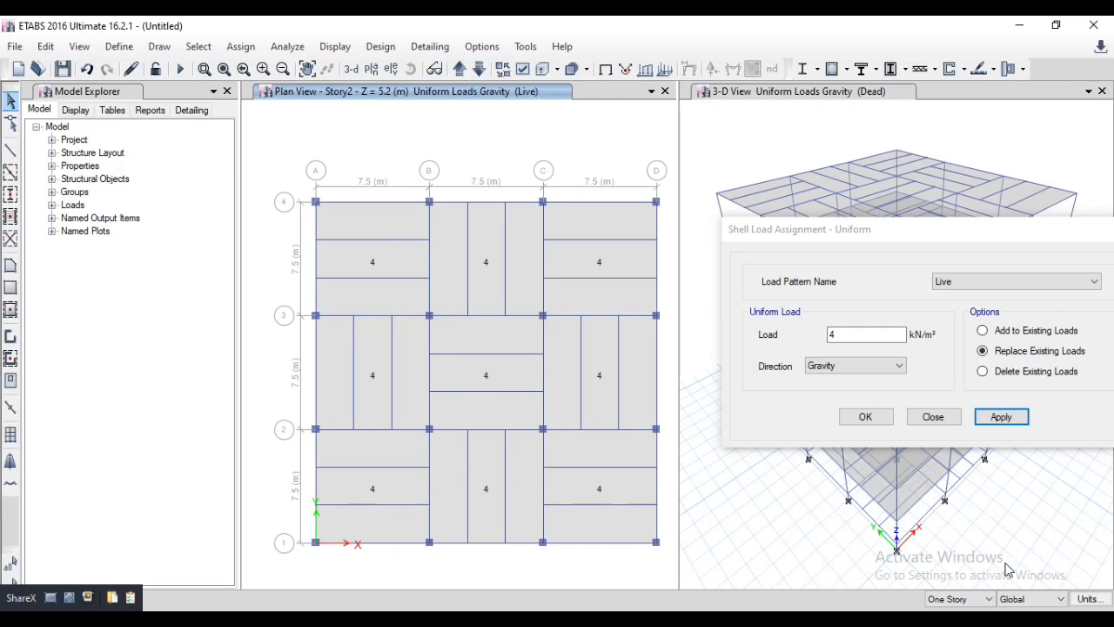
pyautogui.click(958, 619)
pyautogui.click(350, 261)
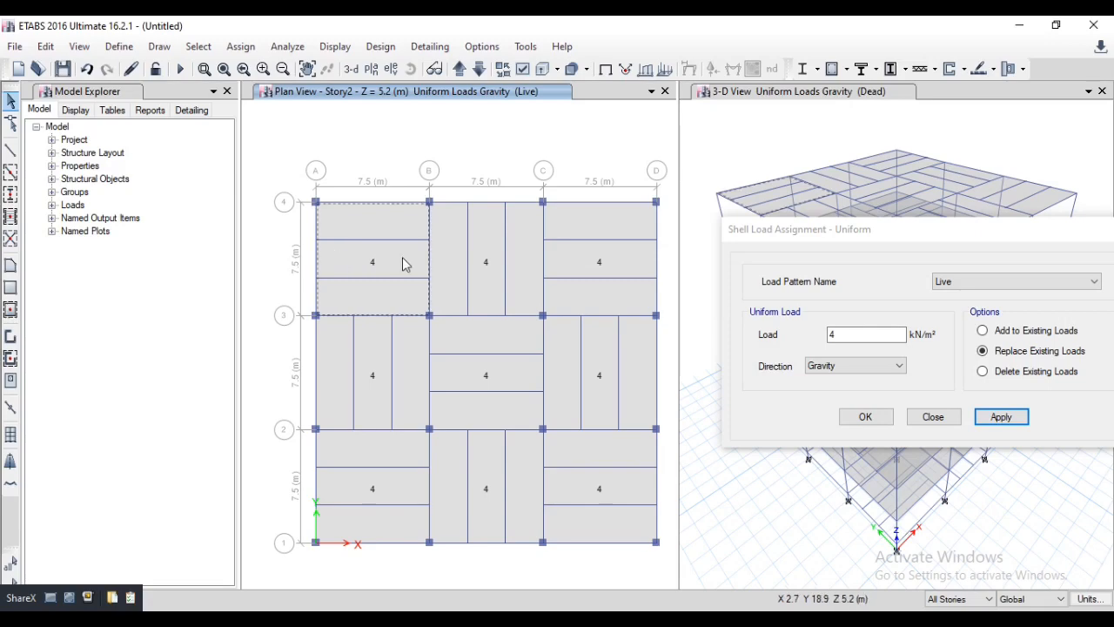
pyautogui.click(511, 261)
pyautogui.click(596, 263)
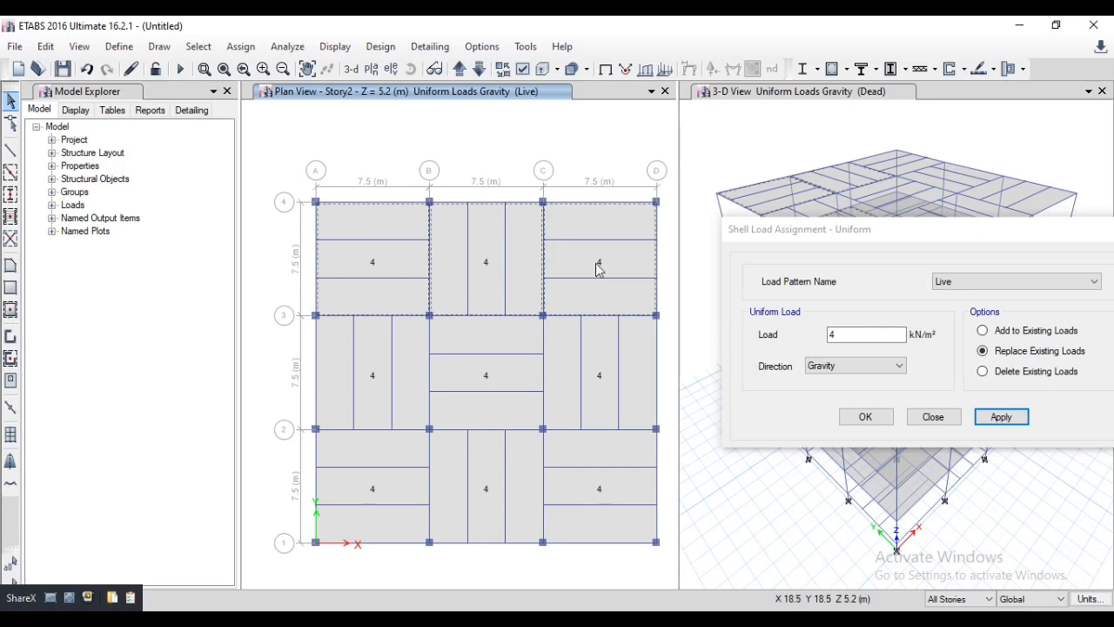
pyautogui.click(595, 361)
pyautogui.click(517, 378)
pyautogui.click(373, 377)
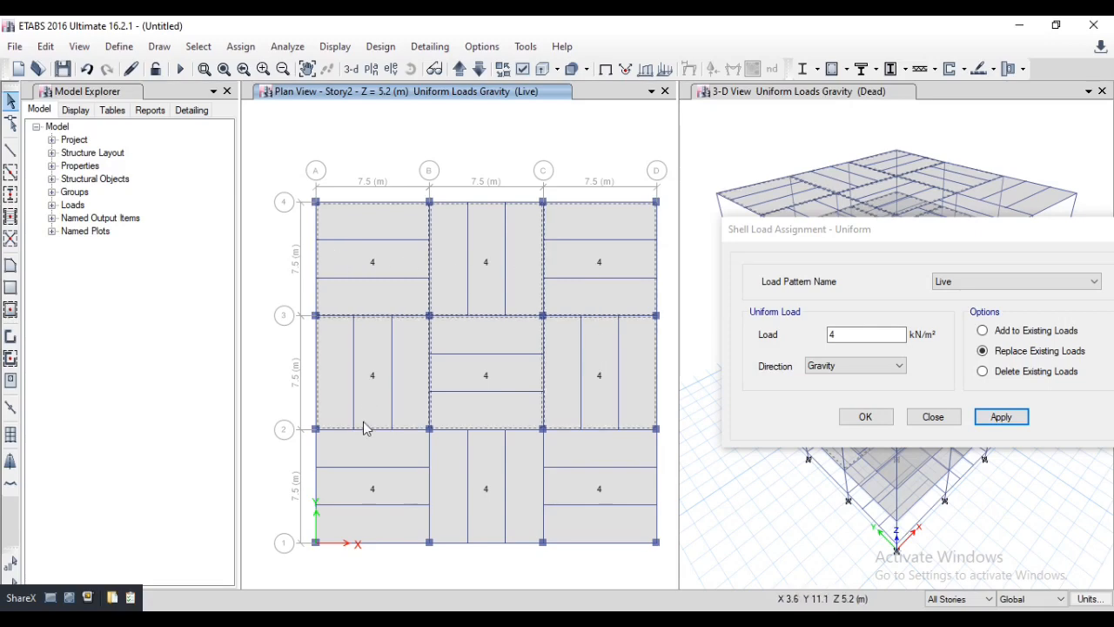
pyautogui.click(372, 492)
pyautogui.click(478, 489)
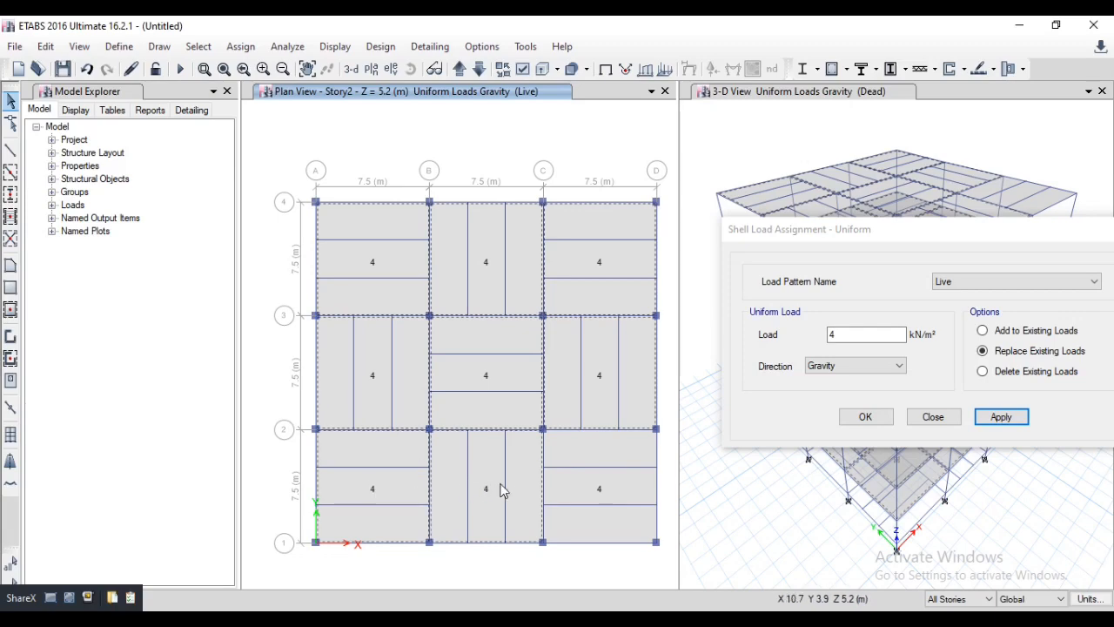
pyautogui.click(618, 490)
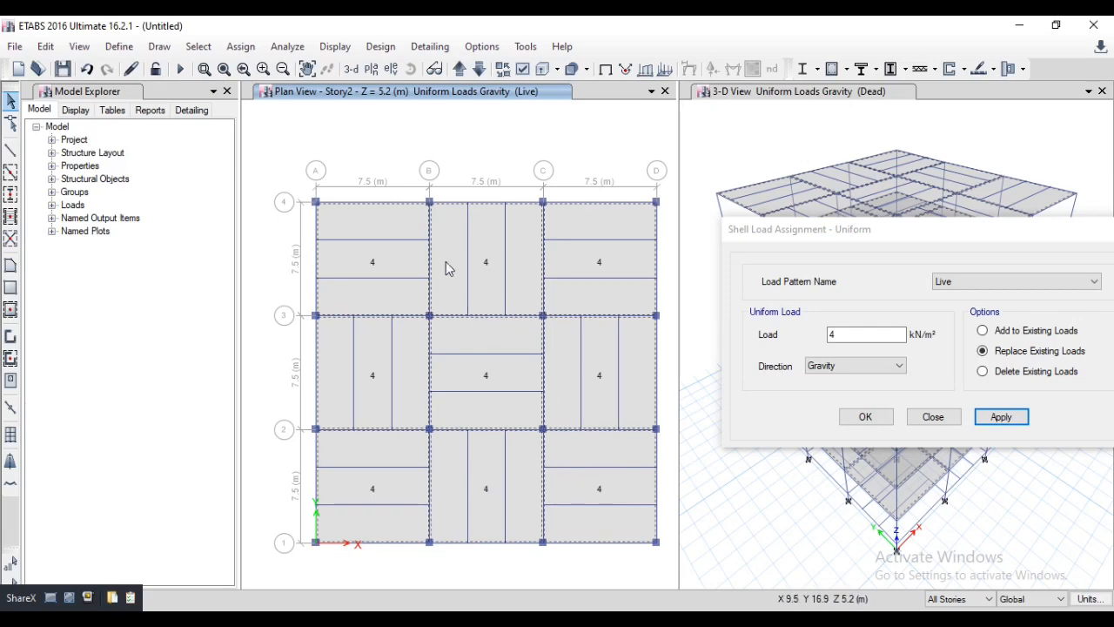
# - Limit selection to one story and deselect all nine slab panels of the Story7 terrace
pyautogui.click(454, 73)
pyautogui.click(454, 73)
pyautogui.click(454, 73)
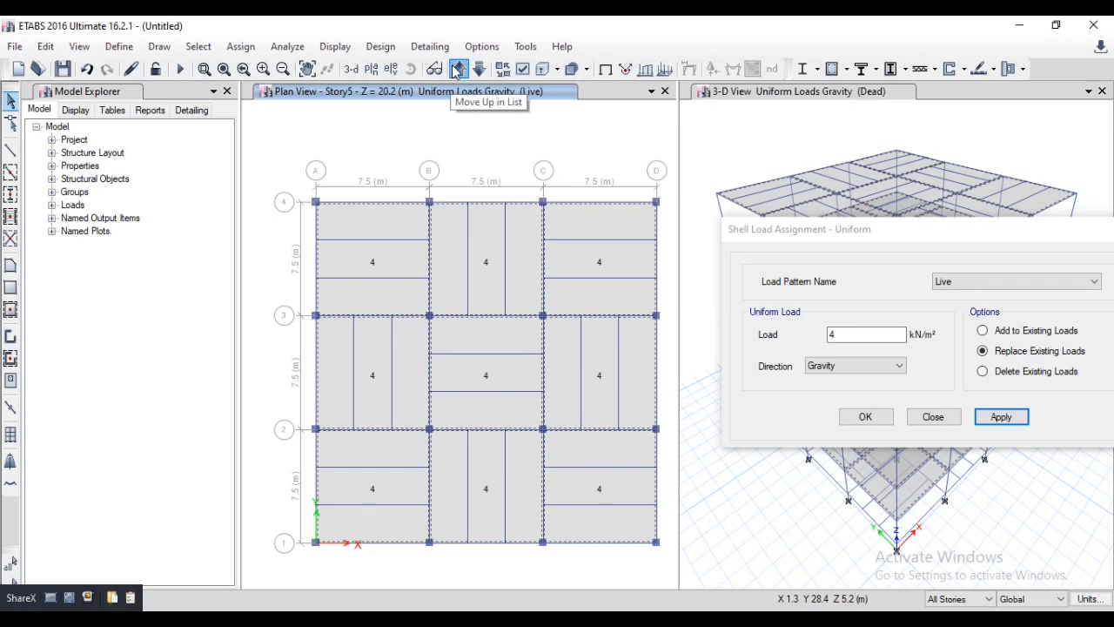
pyautogui.click(457, 69)
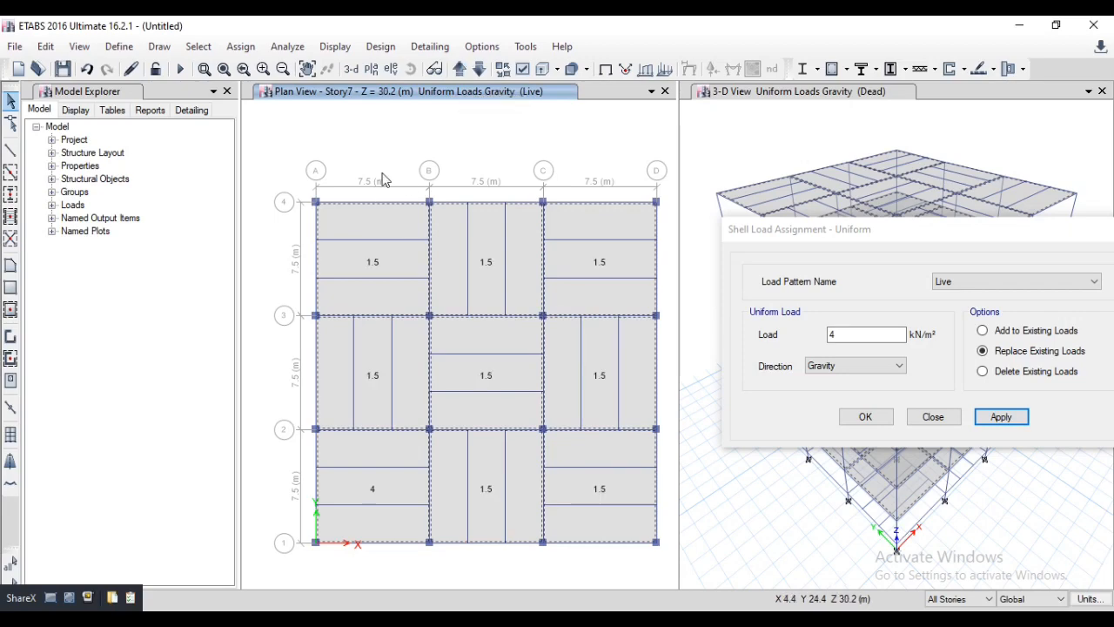
pyautogui.click(956, 615)
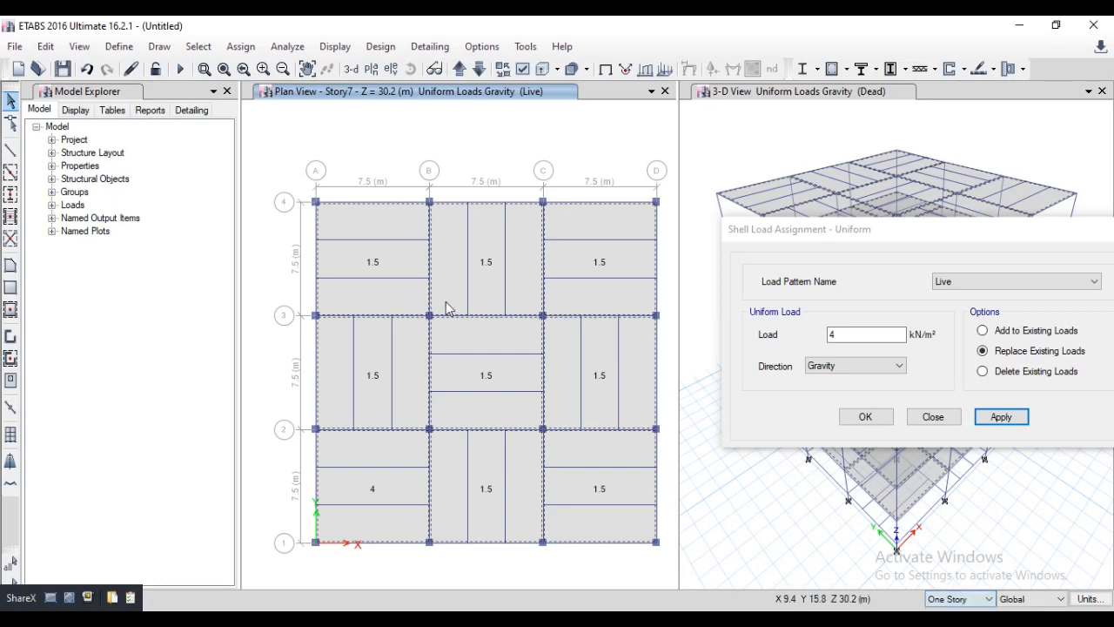
pyautogui.click(355, 262)
pyautogui.click(489, 261)
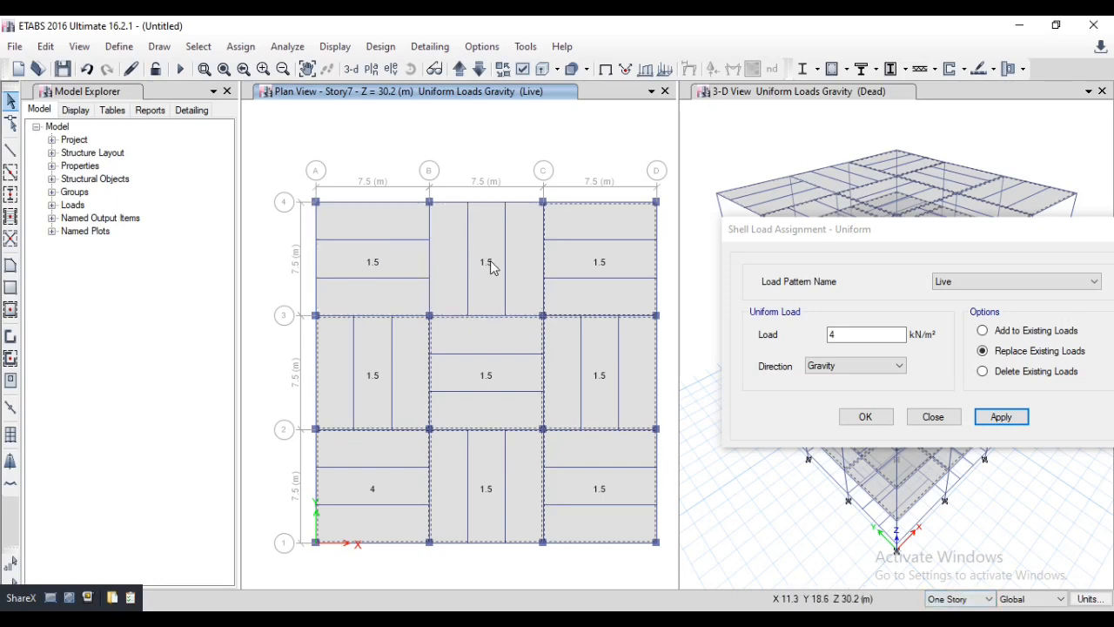
pyautogui.click(570, 258)
pyautogui.click(583, 348)
pyautogui.click(478, 374)
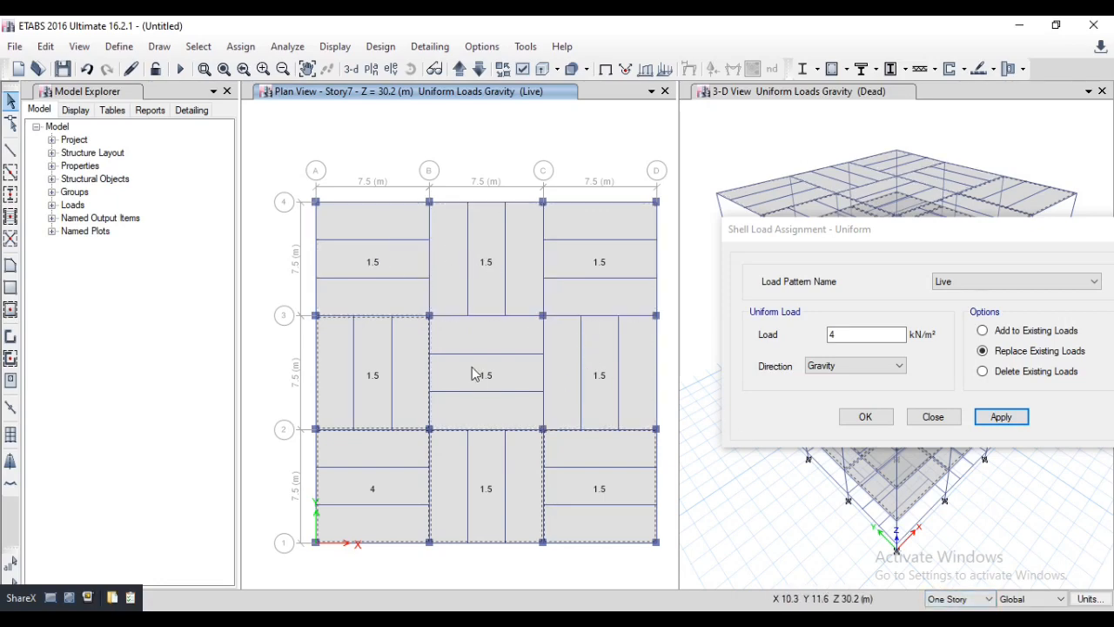
pyautogui.click(373, 377)
pyautogui.click(372, 481)
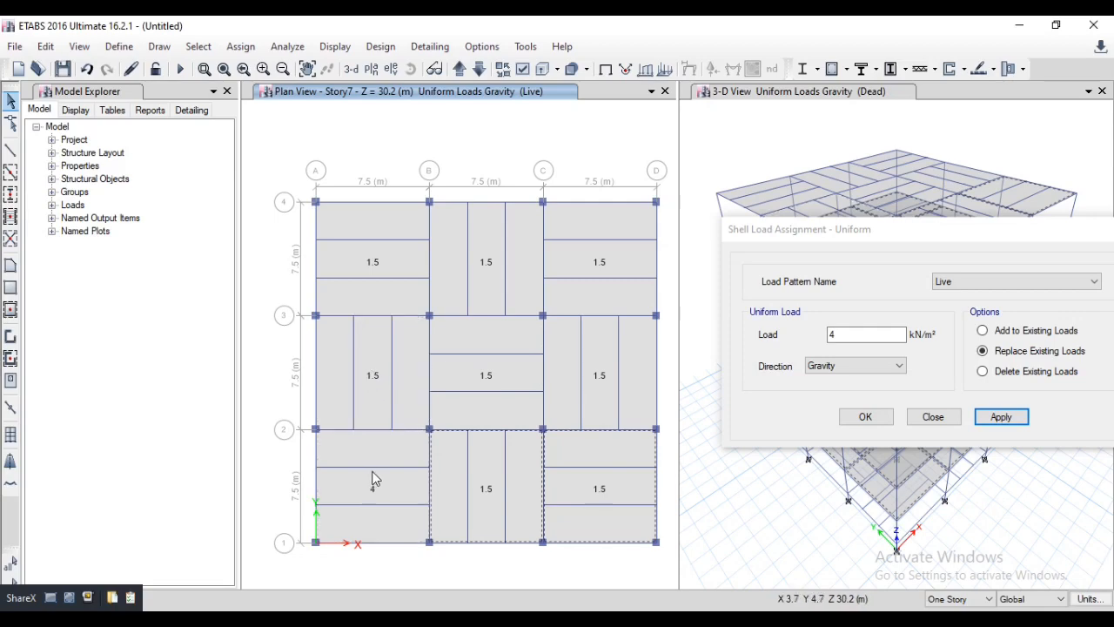
pyautogui.click(493, 498)
pyautogui.click(616, 480)
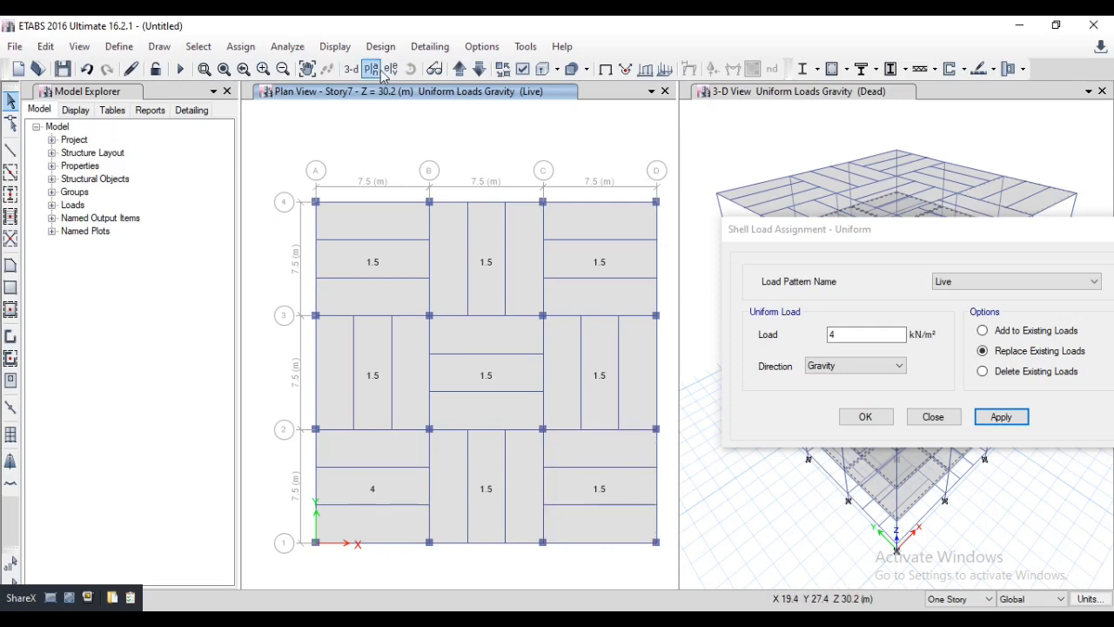
# - Check the slab selection story by story from Story7 down to Story1, then return to the Story2 plan
pyautogui.click(477, 70)
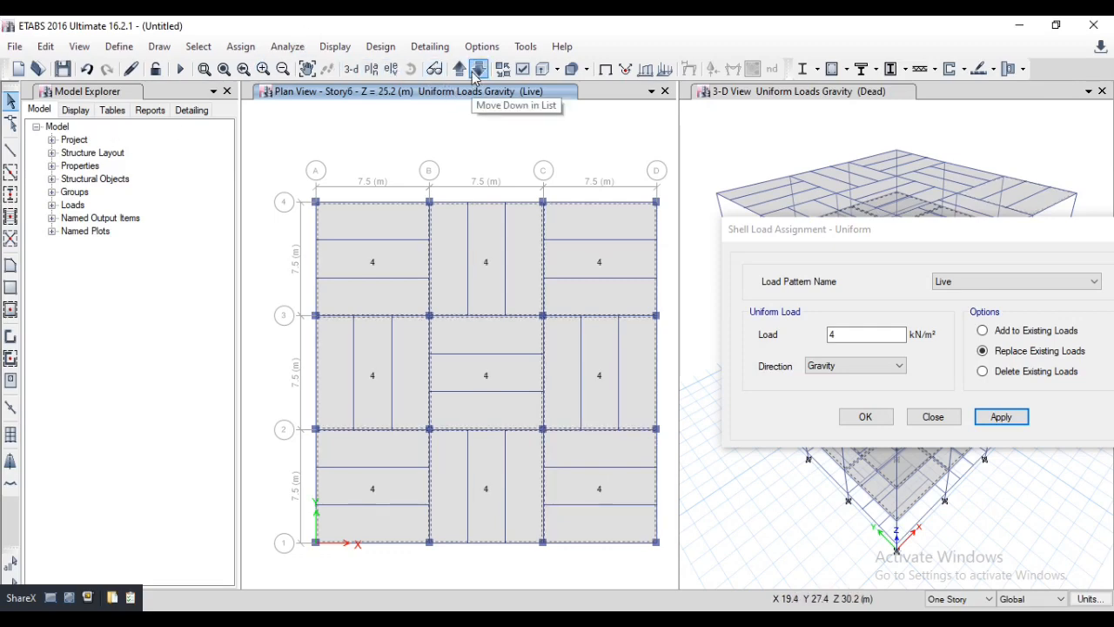
pyautogui.click(477, 70)
pyautogui.click(477, 69)
pyautogui.click(477, 69)
pyautogui.click(477, 70)
pyautogui.click(477, 69)
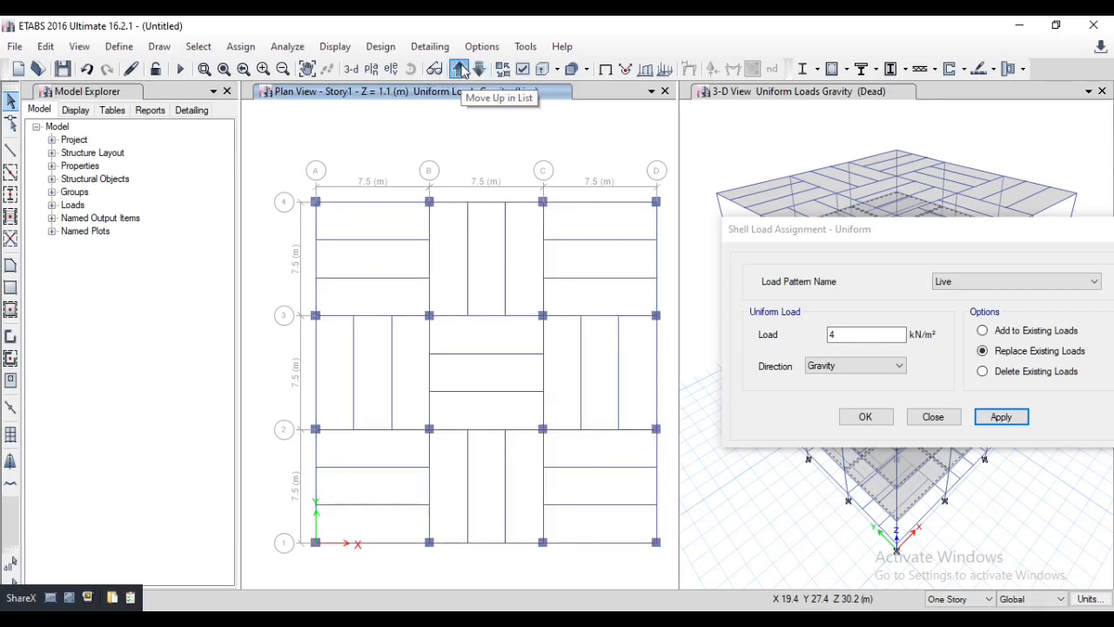
pyautogui.click(459, 69)
# - Apply a uniform Dead load of 1 kN/m² to the selected floor slabs, replacing existing loads
pyautogui.click(988, 281)
pyautogui.click(979, 281)
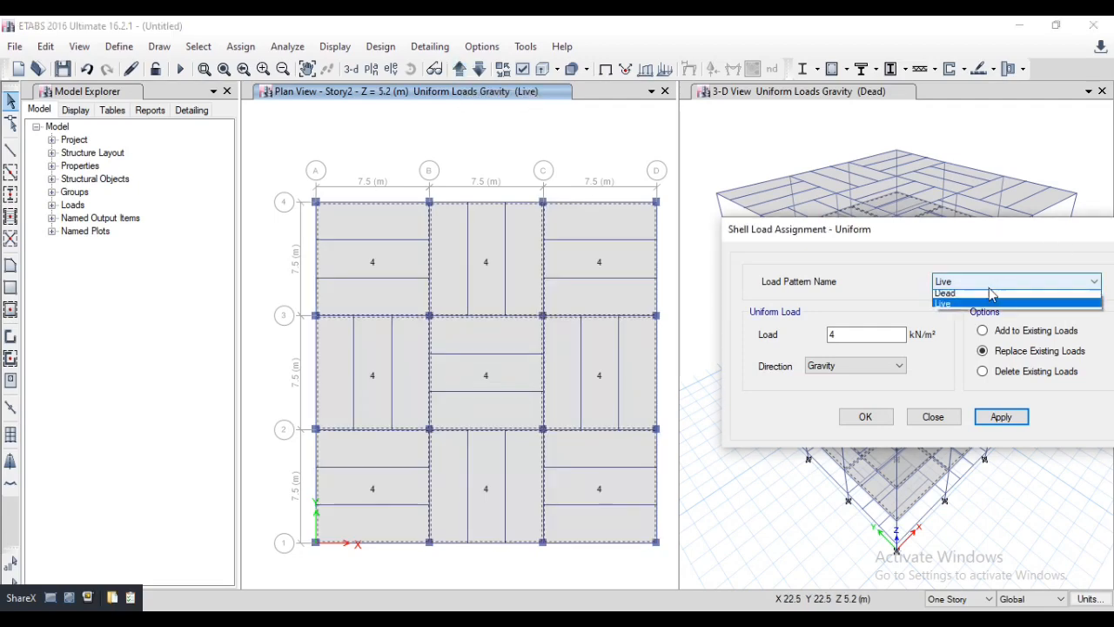
pyautogui.click(945, 296)
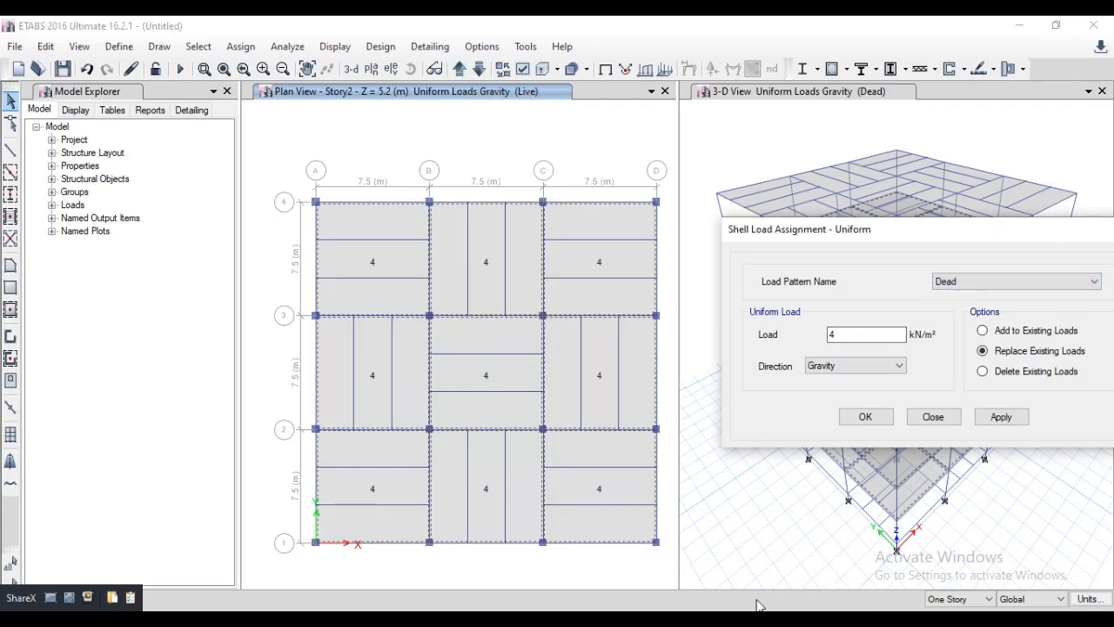
pyautogui.hotkey('alt', 'Tab')
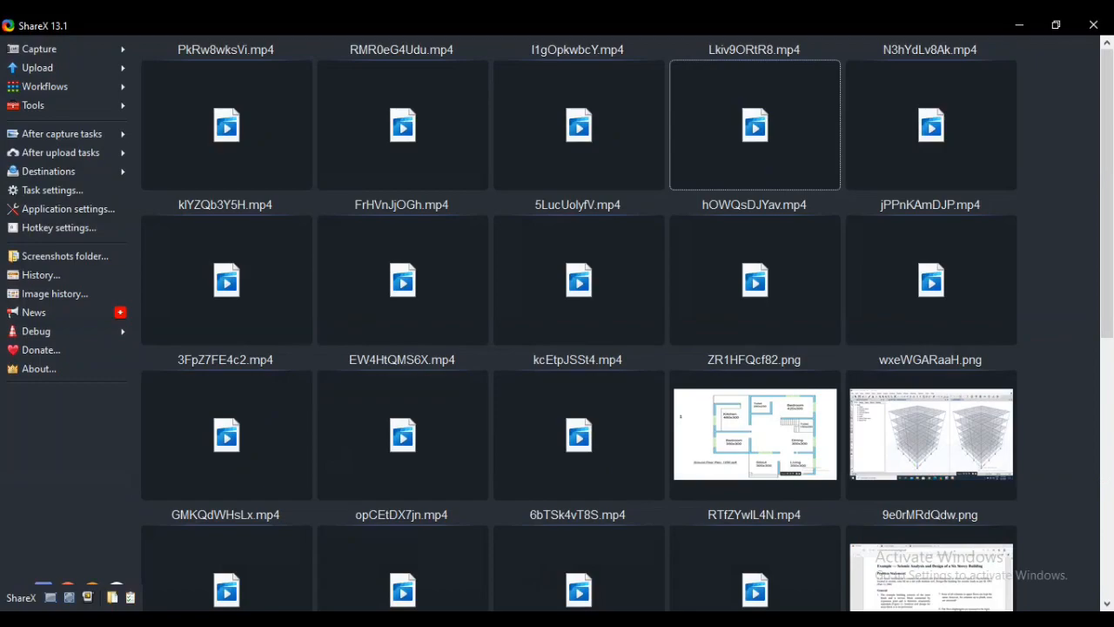
pyautogui.hotkey('alt', 'Tab')
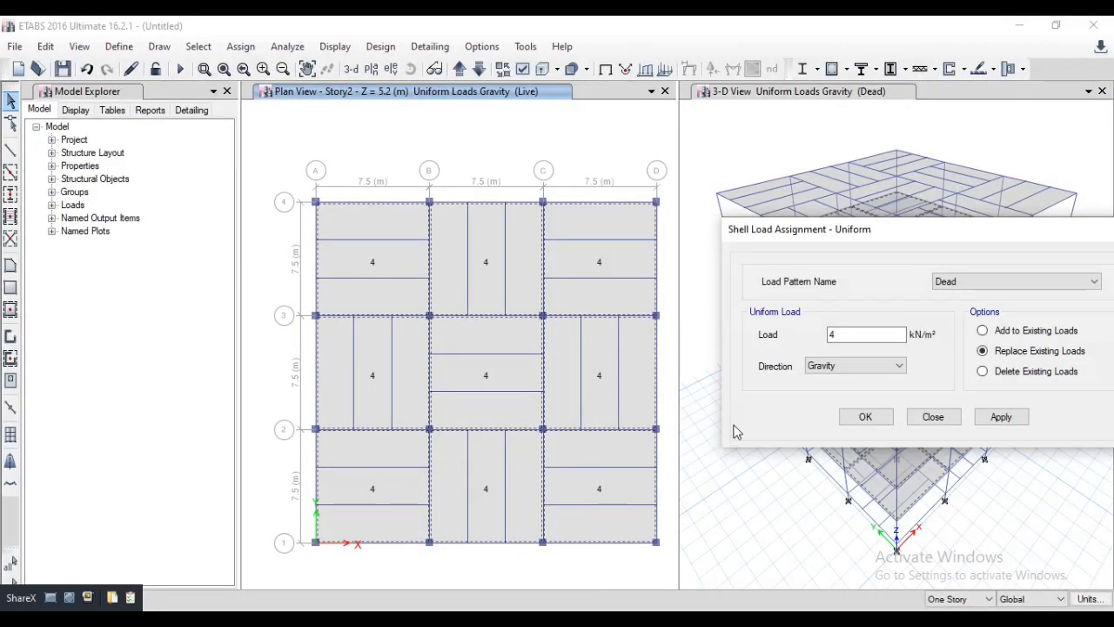
pyautogui.doubleClick(861, 334)
pyautogui.write('4')
pyautogui.click(862, 341)
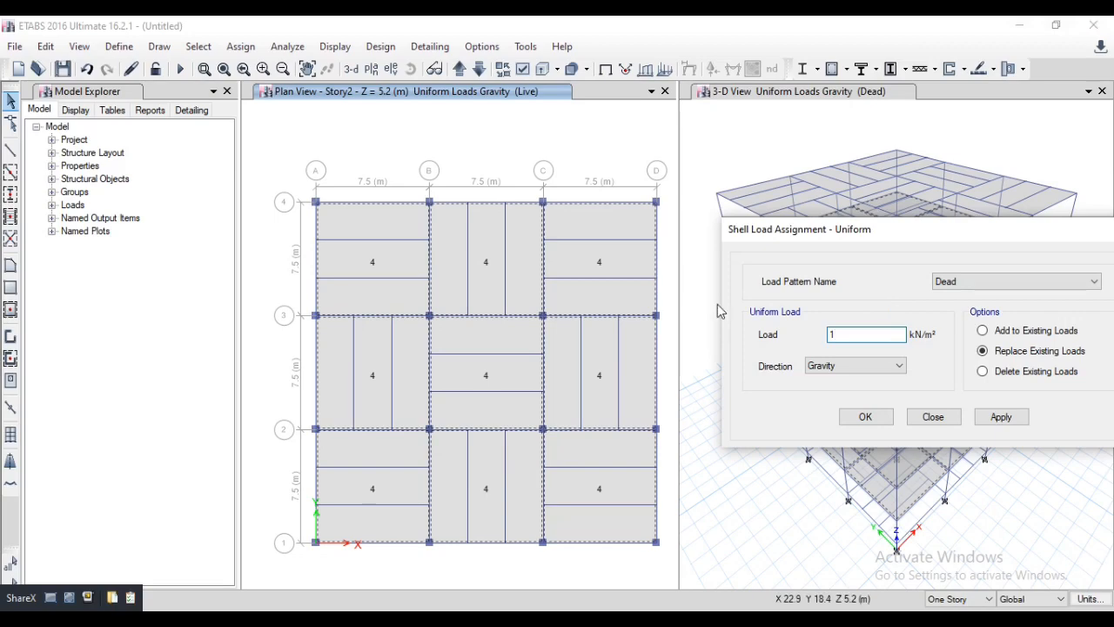
pyautogui.click(998, 421)
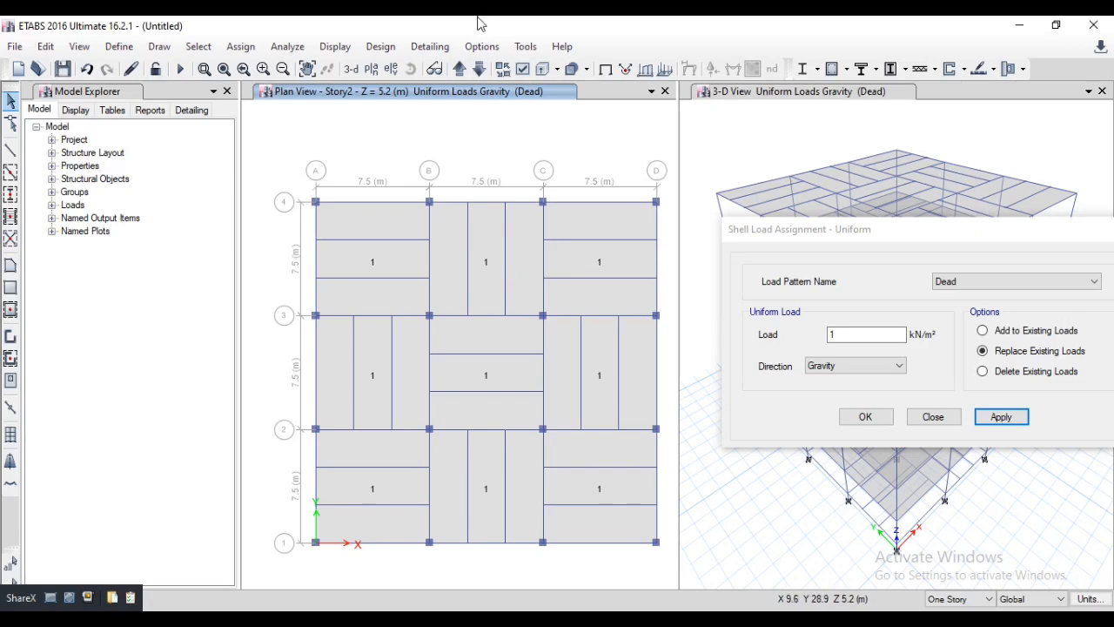
# - Check the assigned Dead load values on the story plans up to Story7 and back down to Story3
pyautogui.click(458, 69)
pyautogui.click(460, 70)
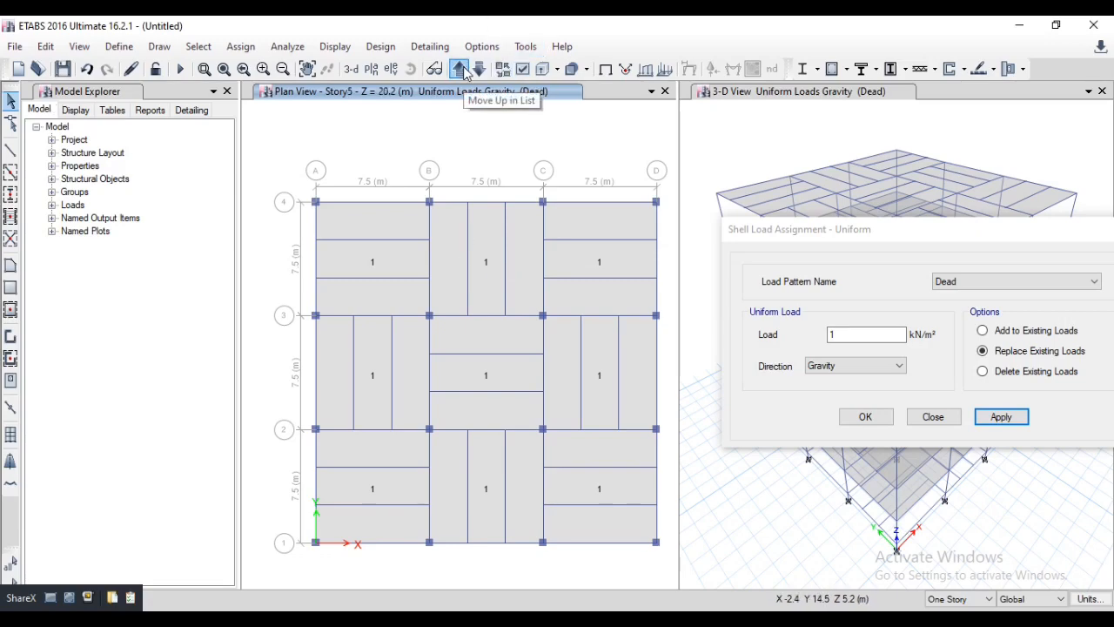
pyautogui.click(462, 70)
pyautogui.click(463, 70)
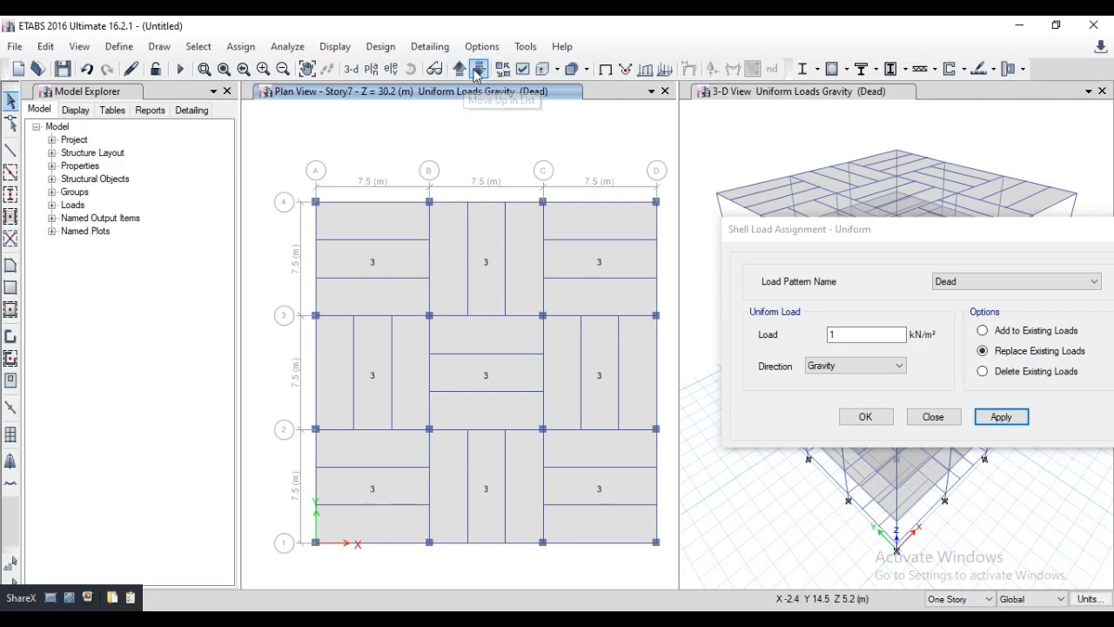
pyautogui.click(477, 70)
pyautogui.click(477, 69)
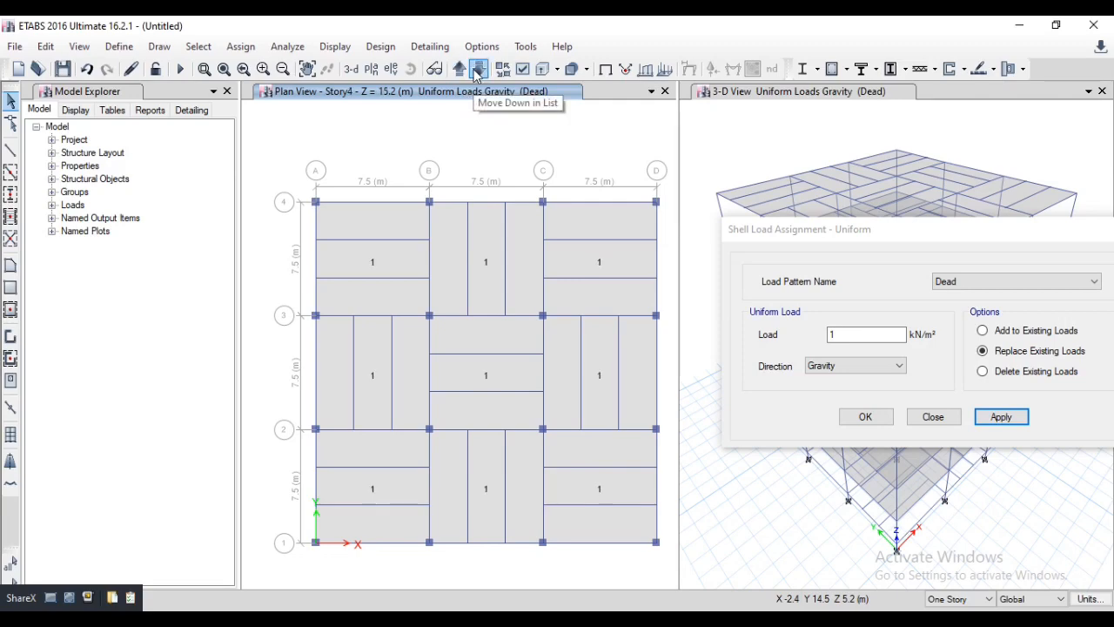
pyautogui.click(477, 69)
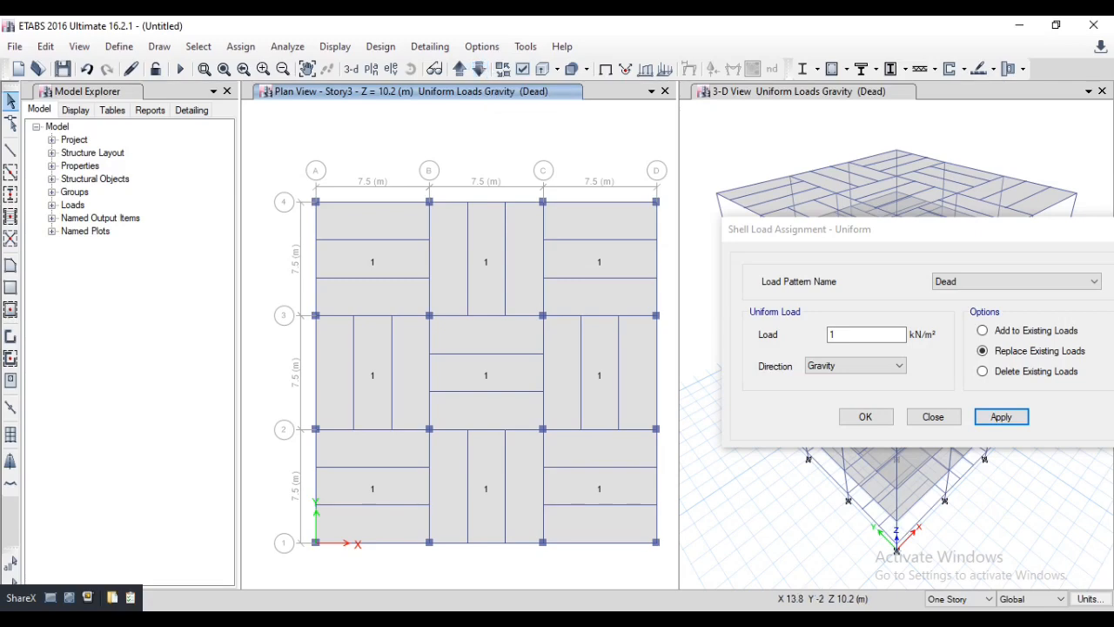
# - Look up the brick wall and floor wall load calculations in EQ26.pdf, then return to the ETABS model
pyautogui.moveTo(581, 619)
pyautogui.click(574, 577)
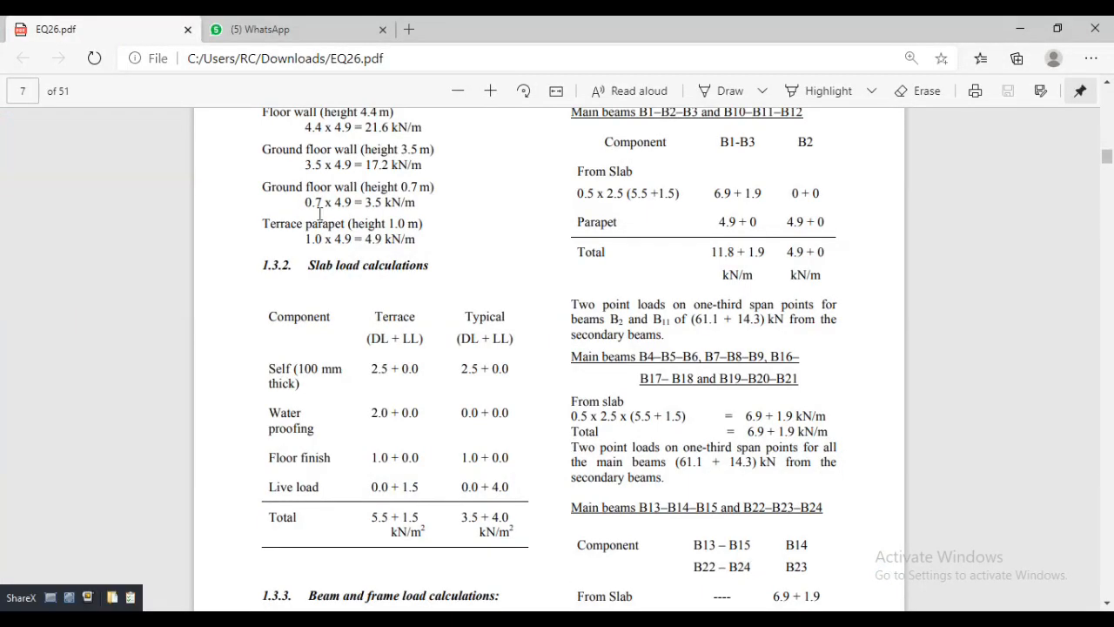
pyautogui.scroll(1, 370, 127)
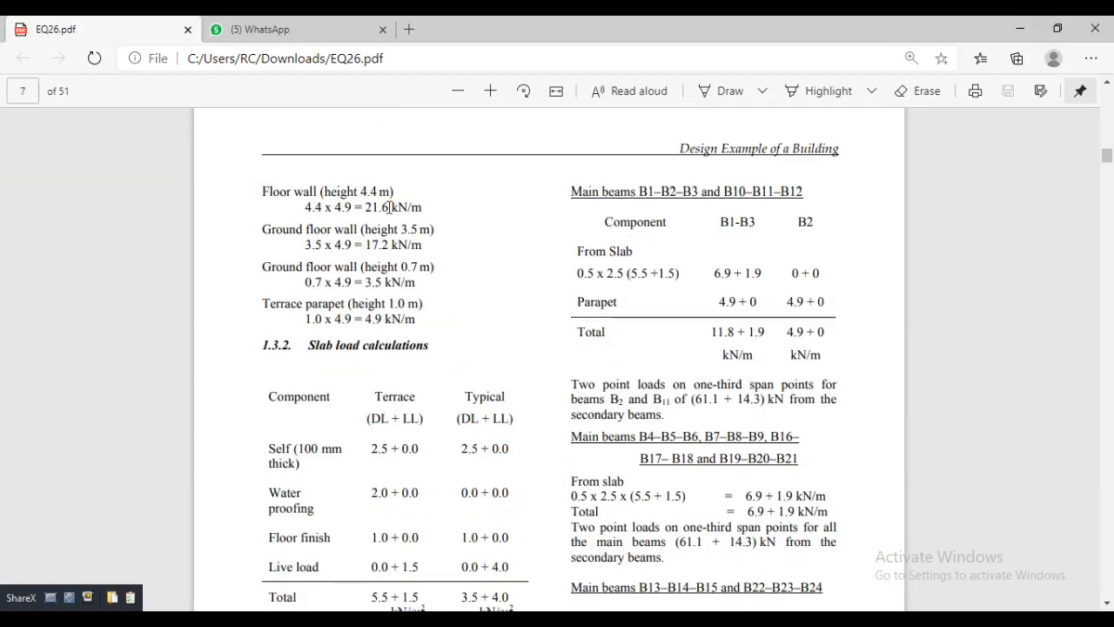
pyautogui.scroll(3, 454, 219)
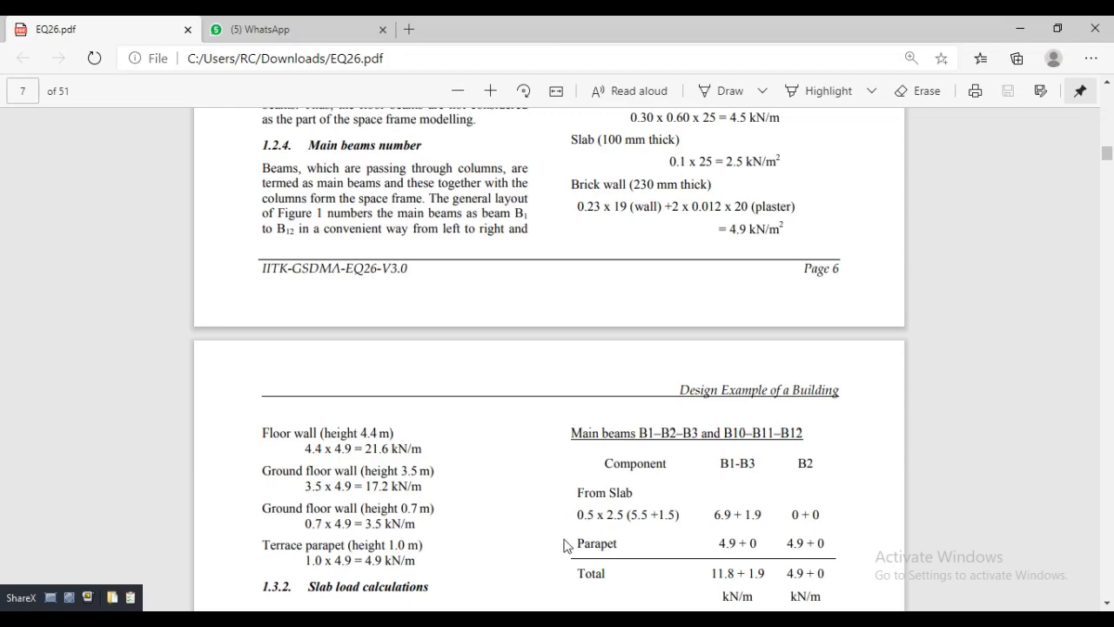
pyautogui.hotkey('alt', 'Tab')
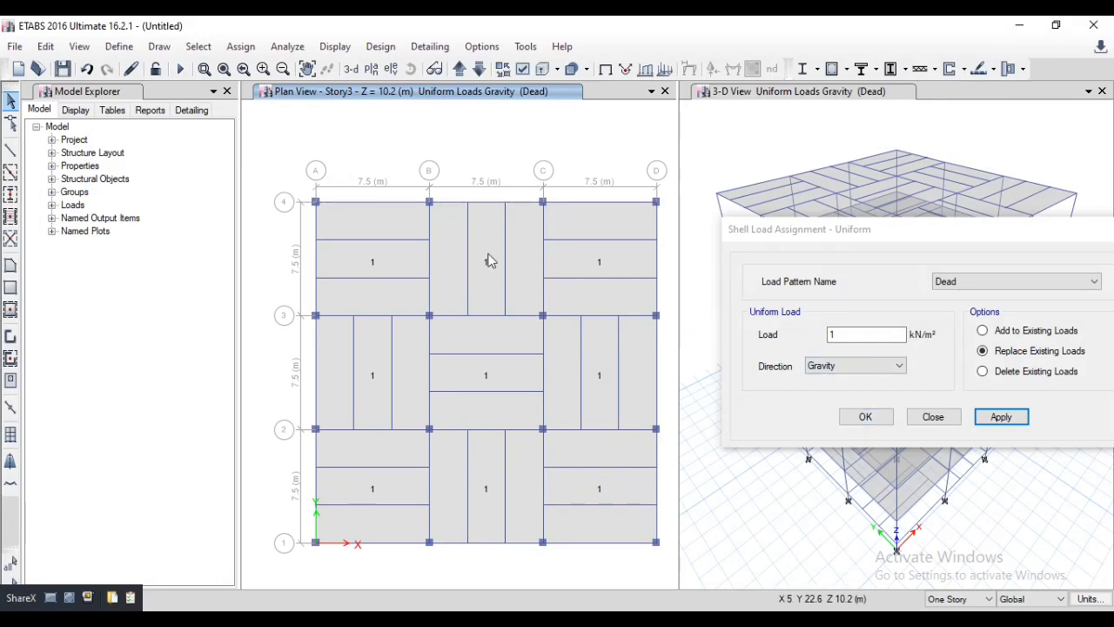
# - Select the perimeter beams on the Story3 plan with the selection applied to all stories
pyautogui.click(934, 598)
pyautogui.click(946, 610)
pyautogui.click(947, 597)
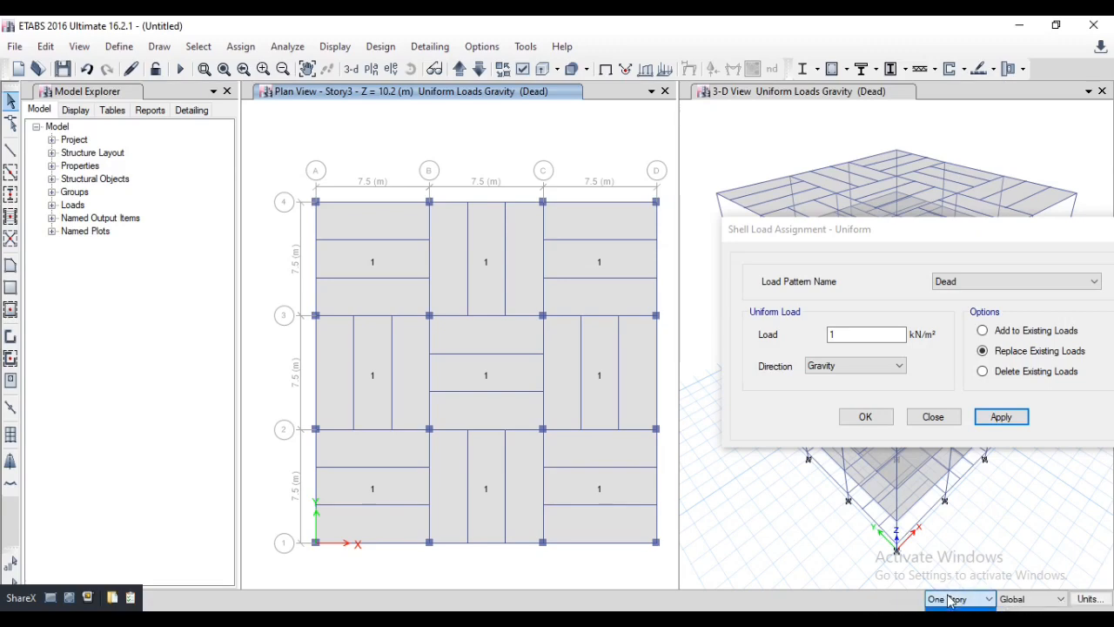
pyautogui.click(948, 621)
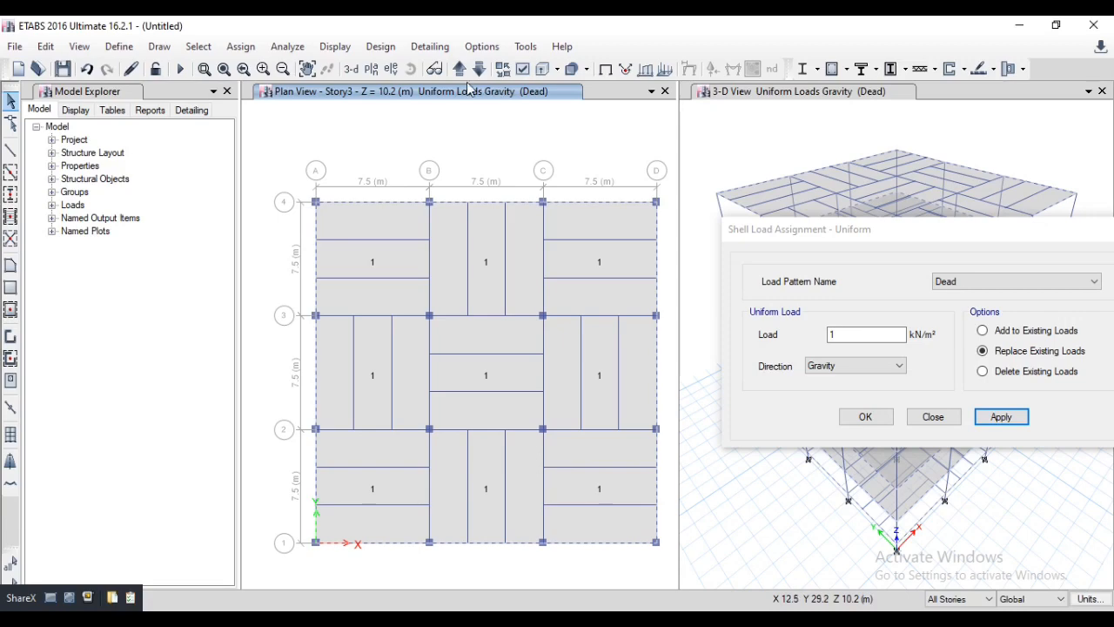
# - Limit selection to one story and deselect the perimeter beams of the Story7 terrace
pyautogui.click(461, 72)
pyautogui.click(462, 71)
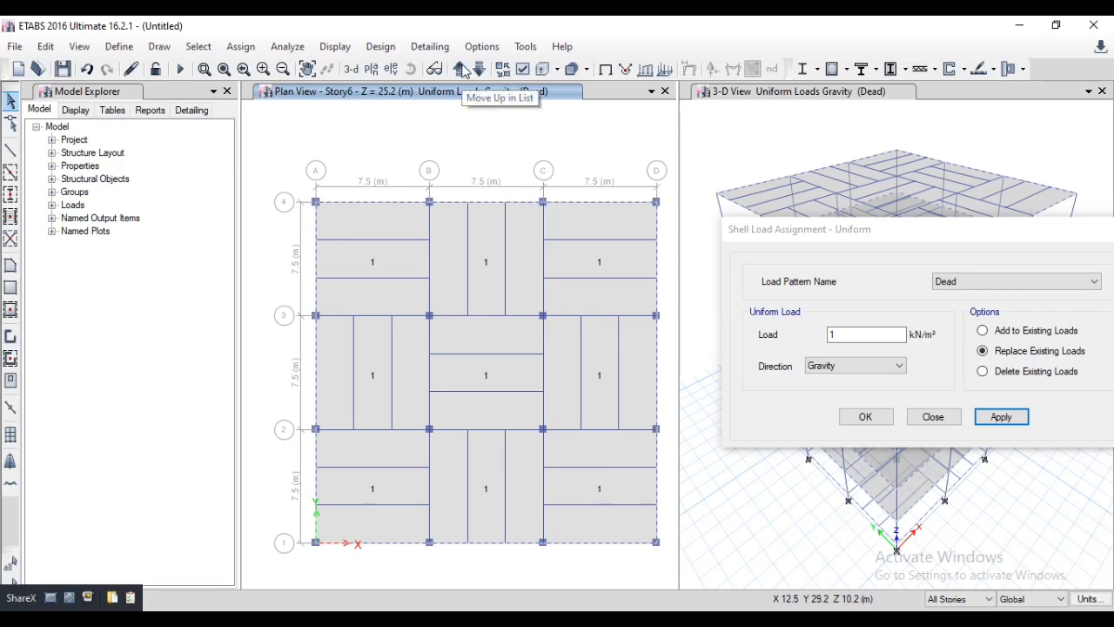
pyautogui.click(461, 71)
pyautogui.click(461, 71)
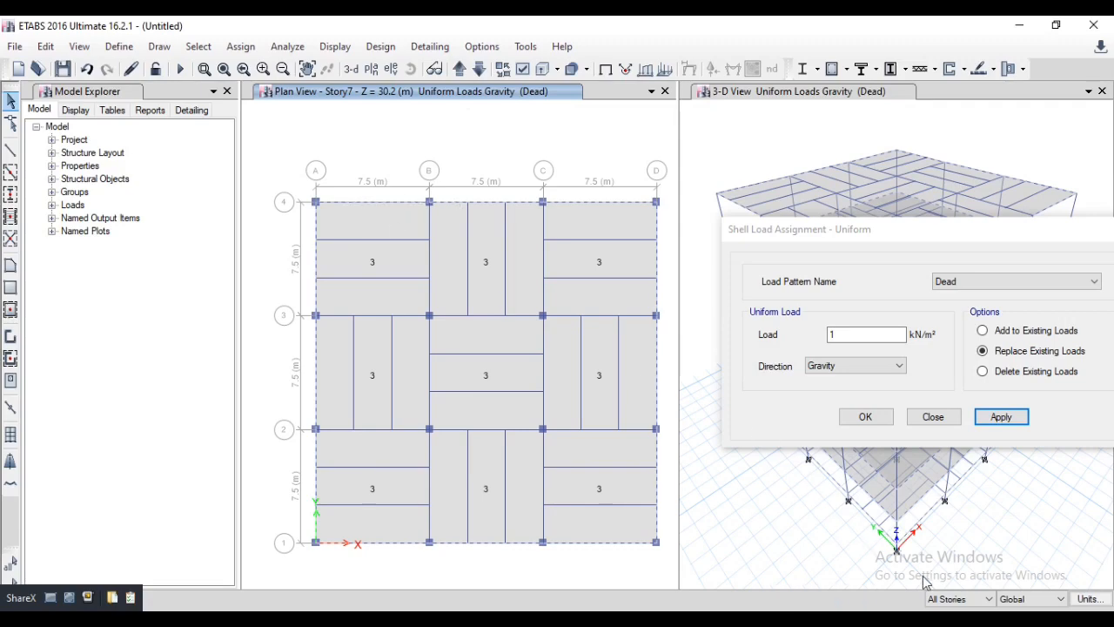
pyautogui.click(957, 599)
pyautogui.click(948, 611)
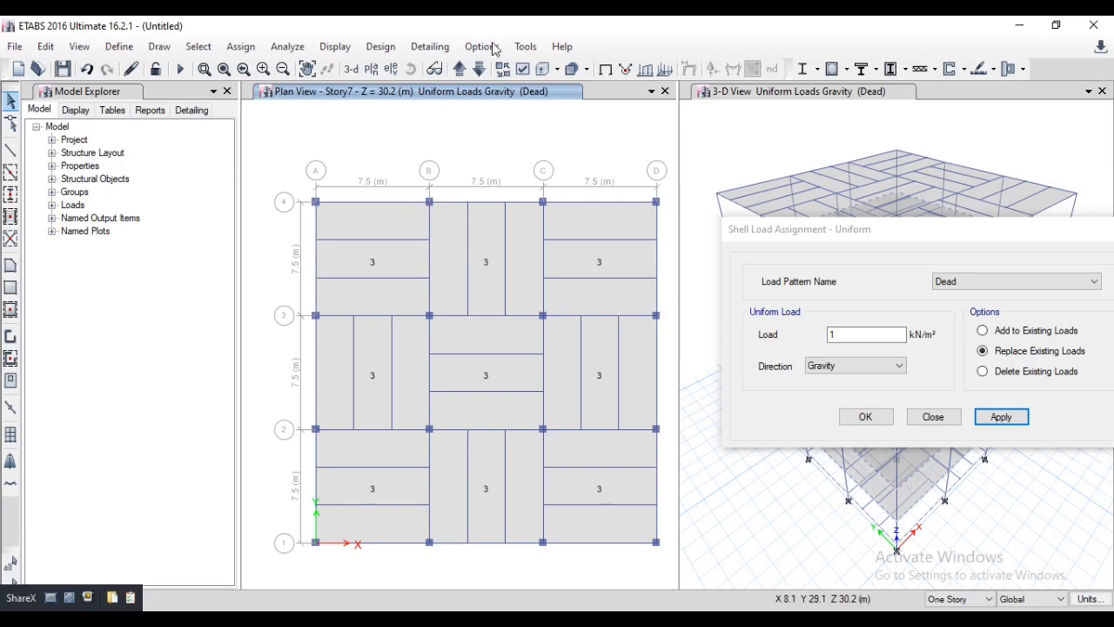
# - Go down through the story plans from Story7 to Story1 and deselect the perimeter beams of Story1
pyautogui.click(479, 69)
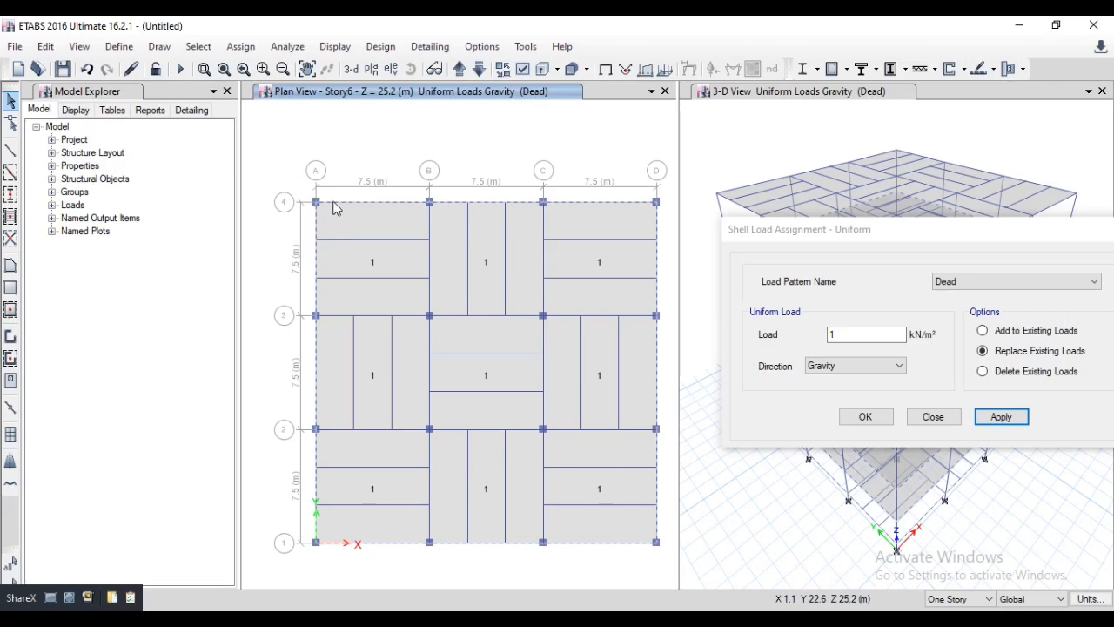
pyautogui.click(479, 70)
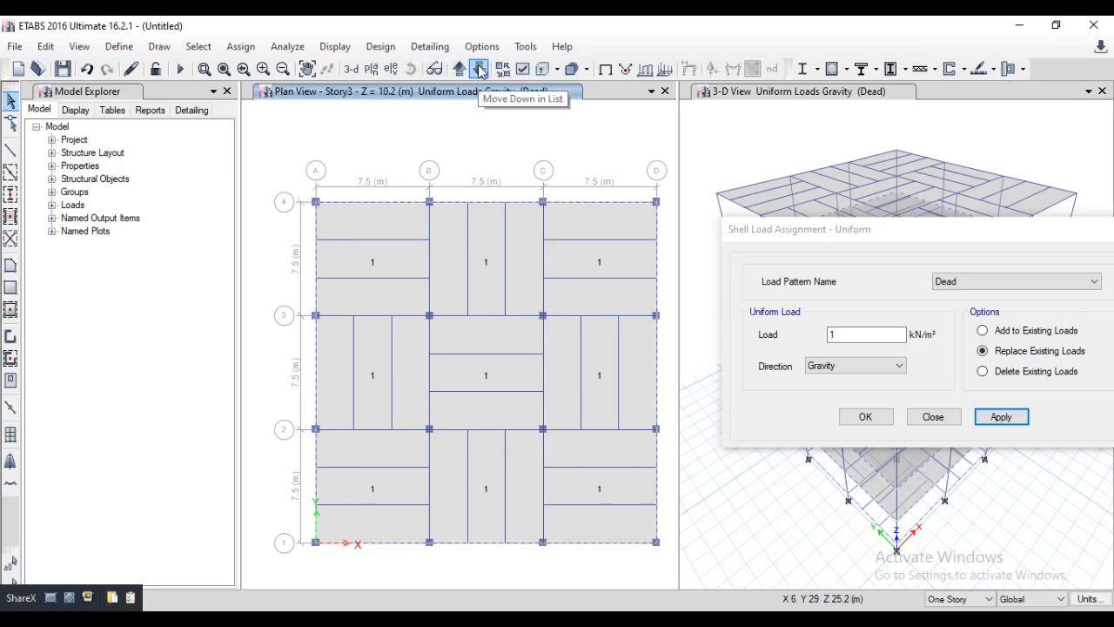
pyautogui.click(479, 70)
pyautogui.click(480, 70)
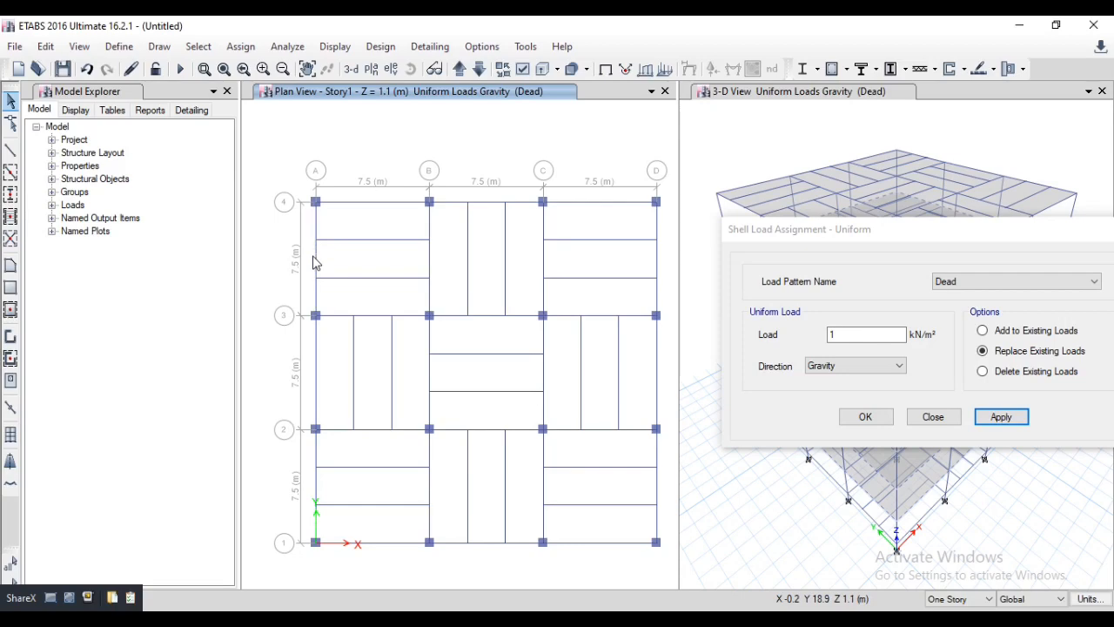
# - Check the perimeter beam selection on the story plans from Story2 up to Story7, ending on Story6
pyautogui.click(460, 70)
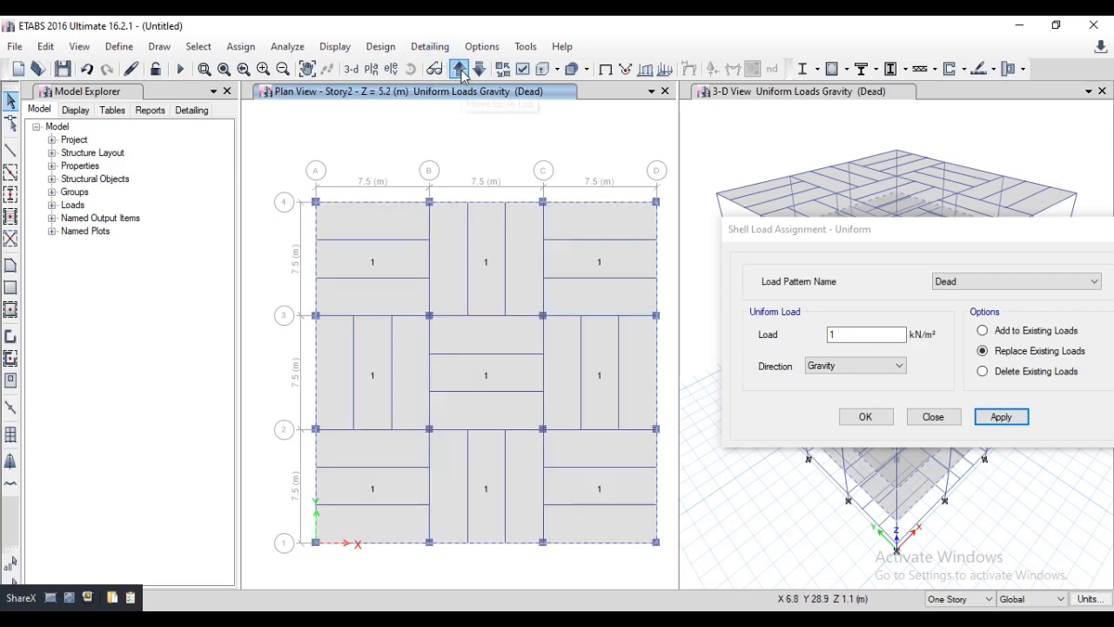
pyautogui.click(462, 76)
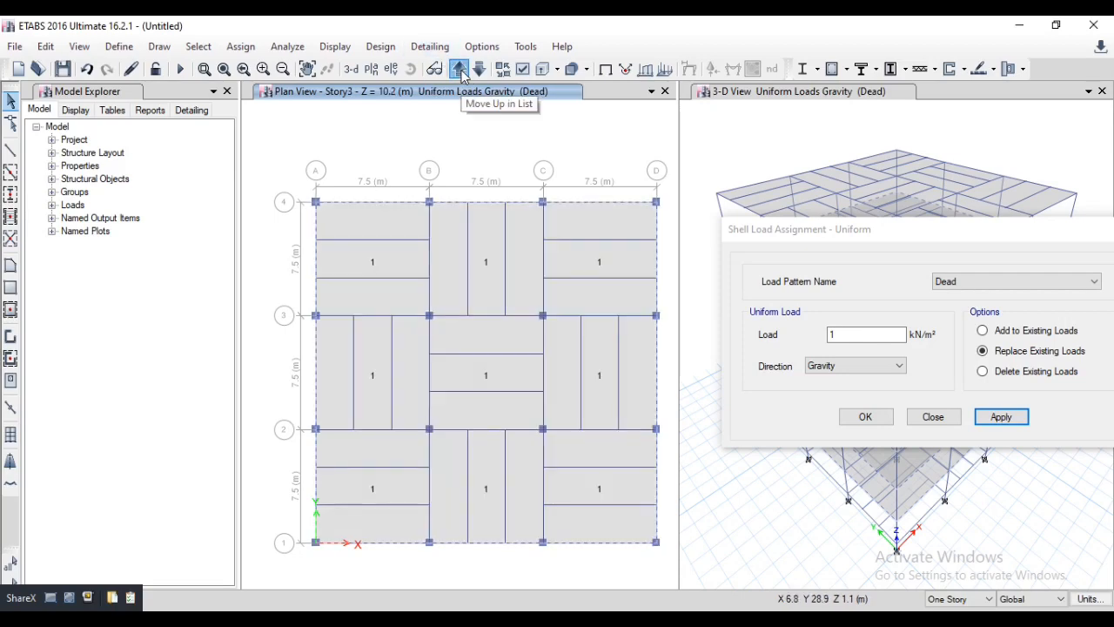
pyautogui.click(462, 76)
pyautogui.click(462, 76)
pyautogui.click(463, 75)
pyautogui.click(462, 76)
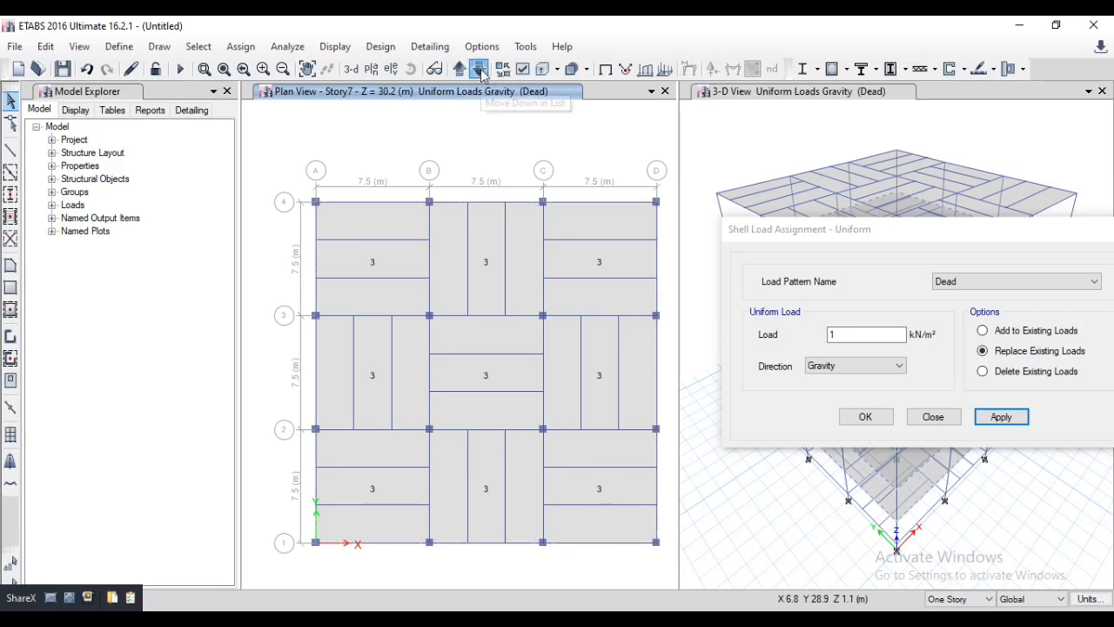
pyautogui.click(480, 74)
# - Close the uniform shell load assignment and open the distributed frame load assignment for the selected perimeter beams
pyautogui.click(851, 335)
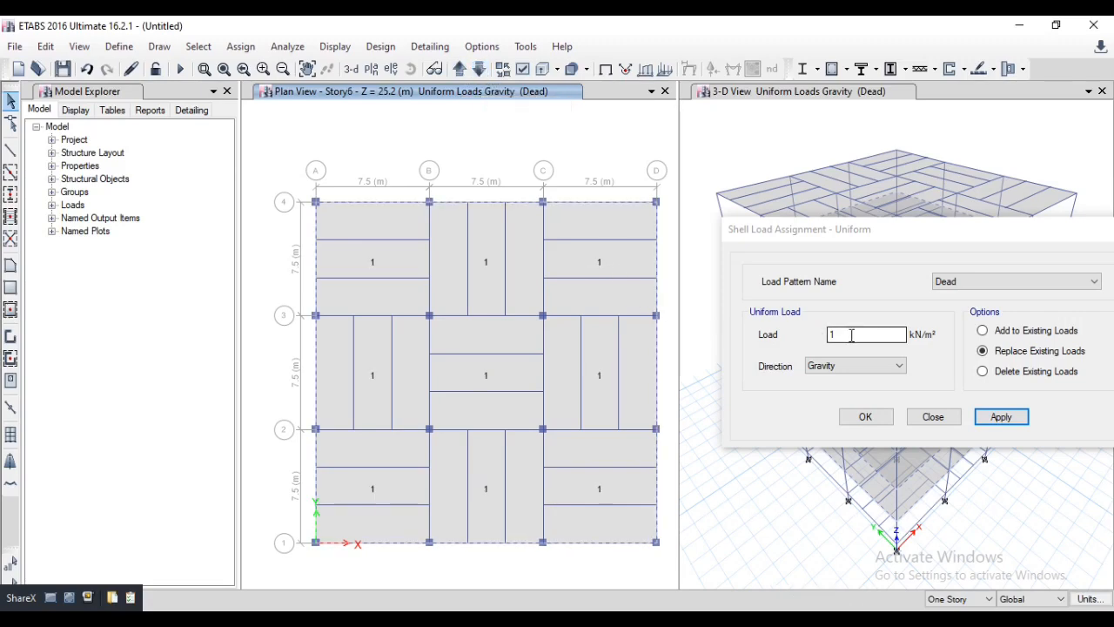
pyautogui.click(851, 335)
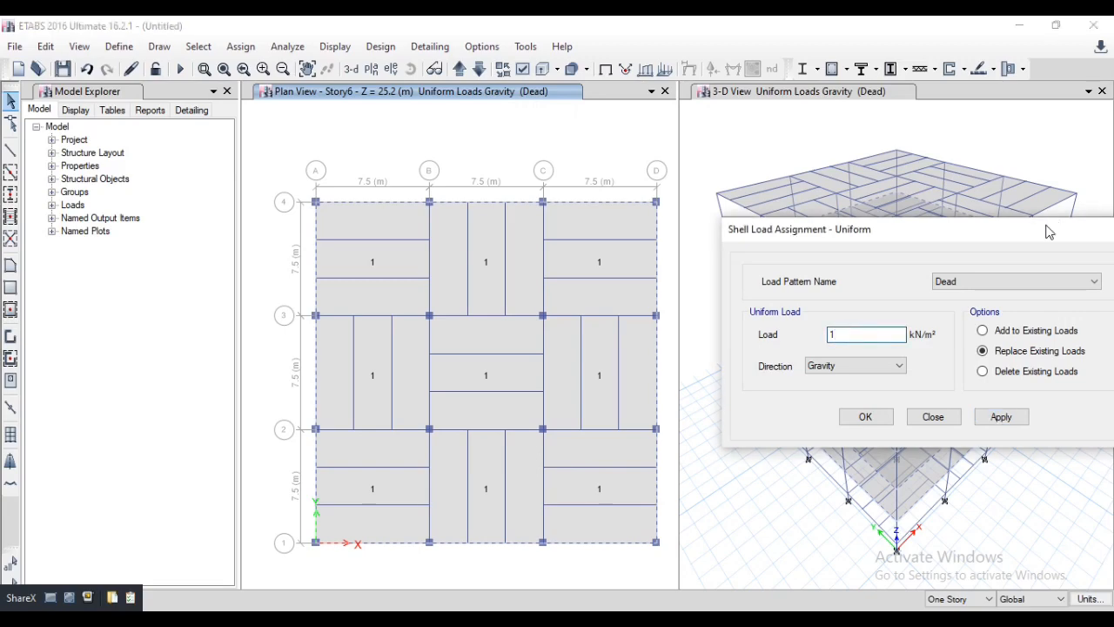
pyautogui.moveTo(1048, 231); pyautogui.dragTo(987, 235)
pyautogui.click(1082, 237)
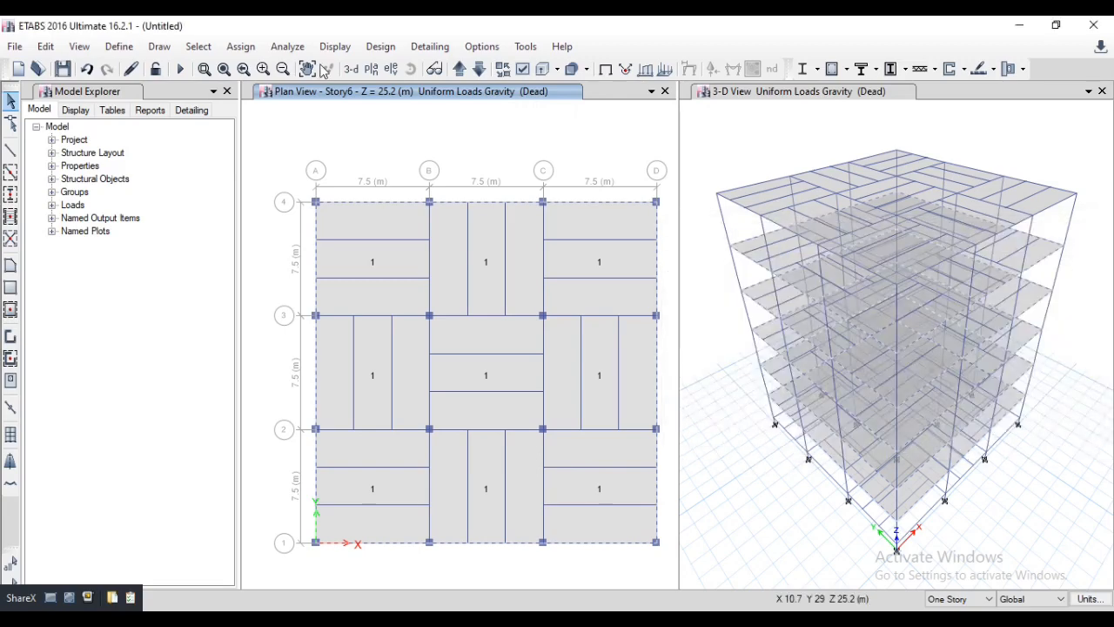
pyautogui.click(240, 47)
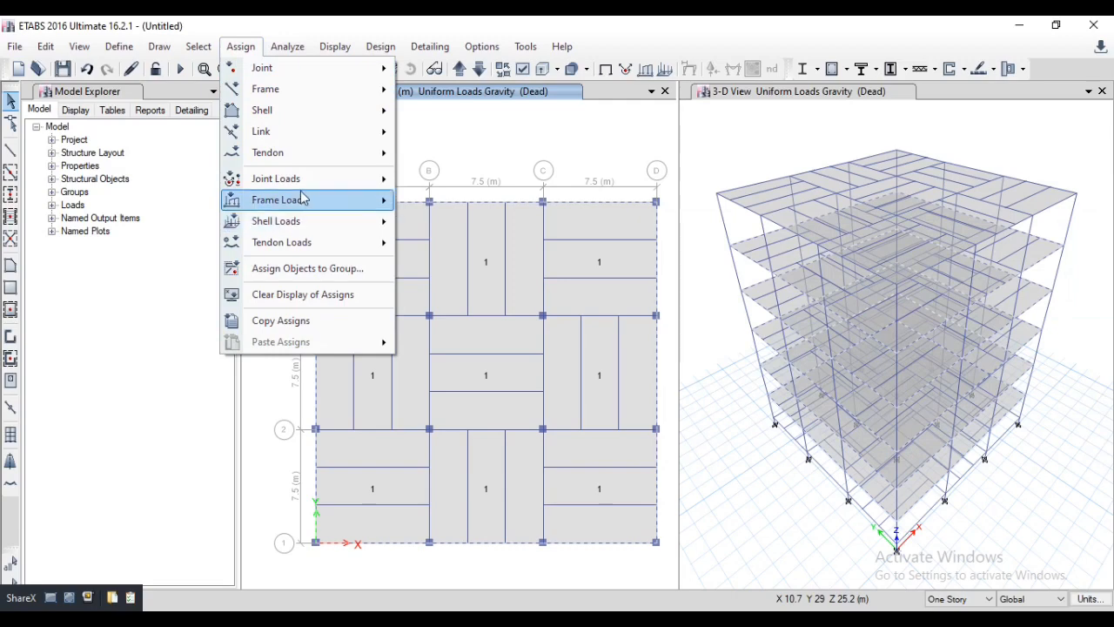
pyautogui.moveTo(302, 199)
pyautogui.click(461, 220)
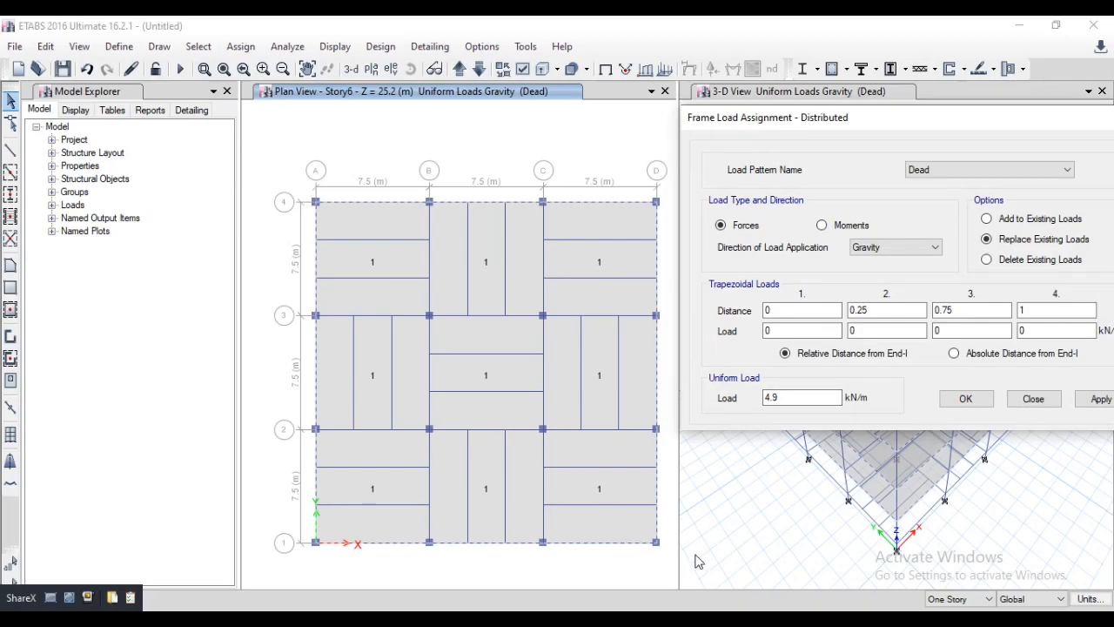
# - Look up the floor wall load in EQ26.pdf and assign a 21.6 kN/m uniform Dead load to the selected perimeter beams
pyautogui.hotkey('alt', 'Tab')
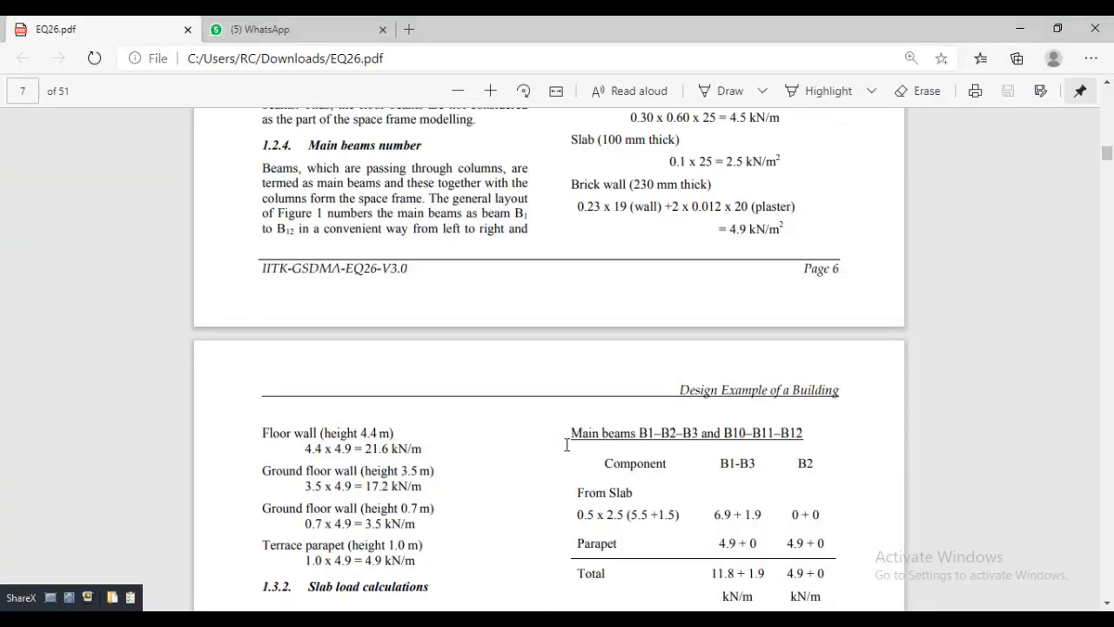
pyautogui.hotkey('alt', 'Tab')
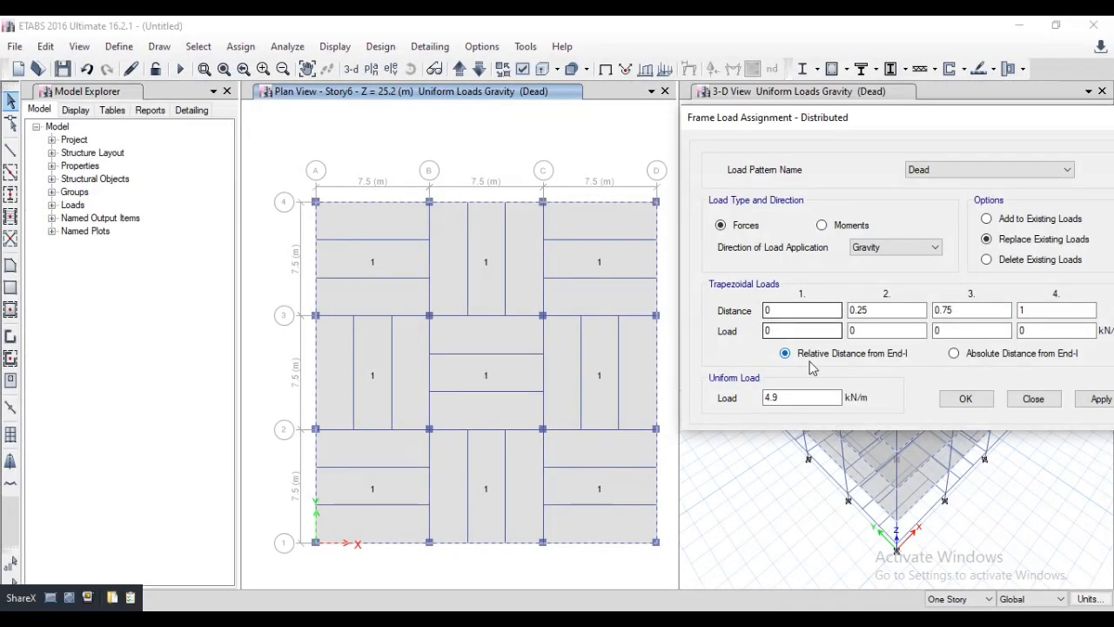
pyautogui.click(799, 400)
pyautogui.write('4.')
pyautogui.press('BackSpace')
pyautogui.press('BackSpace')
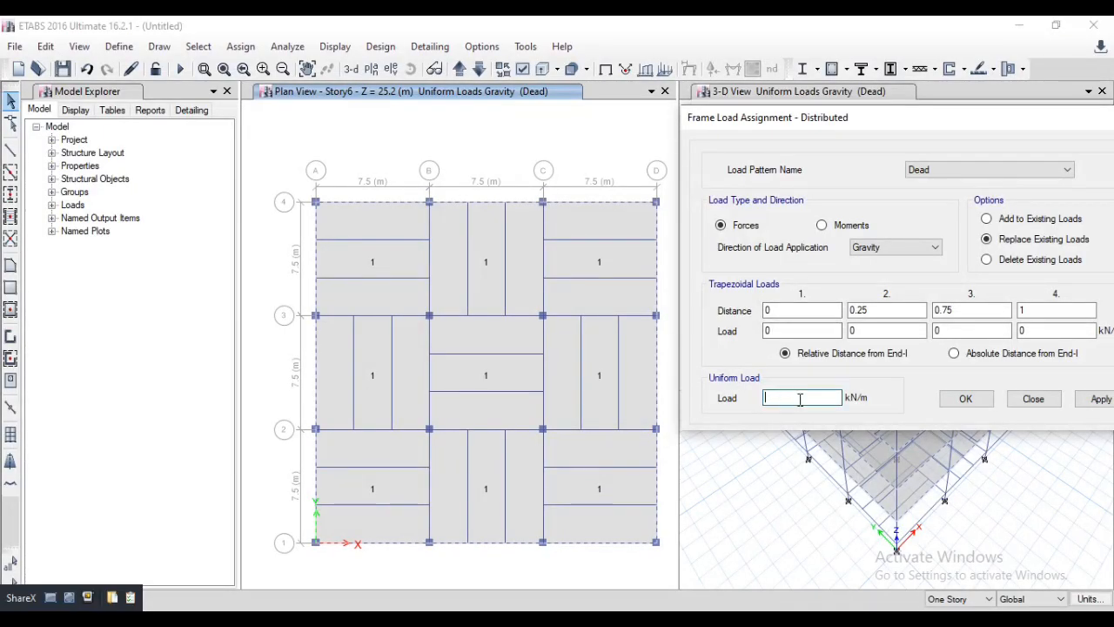
pyautogui.write('2')
pyautogui.write('.6')
pyautogui.click(1089, 405)
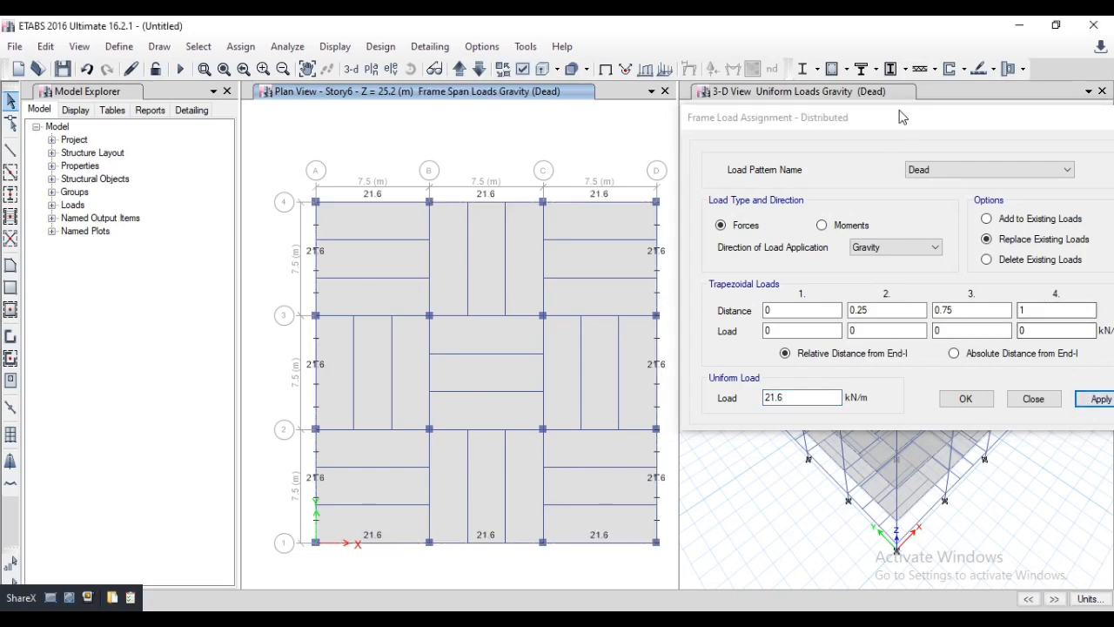
pyautogui.moveTo(901, 117); pyautogui.dragTo(149, 138)
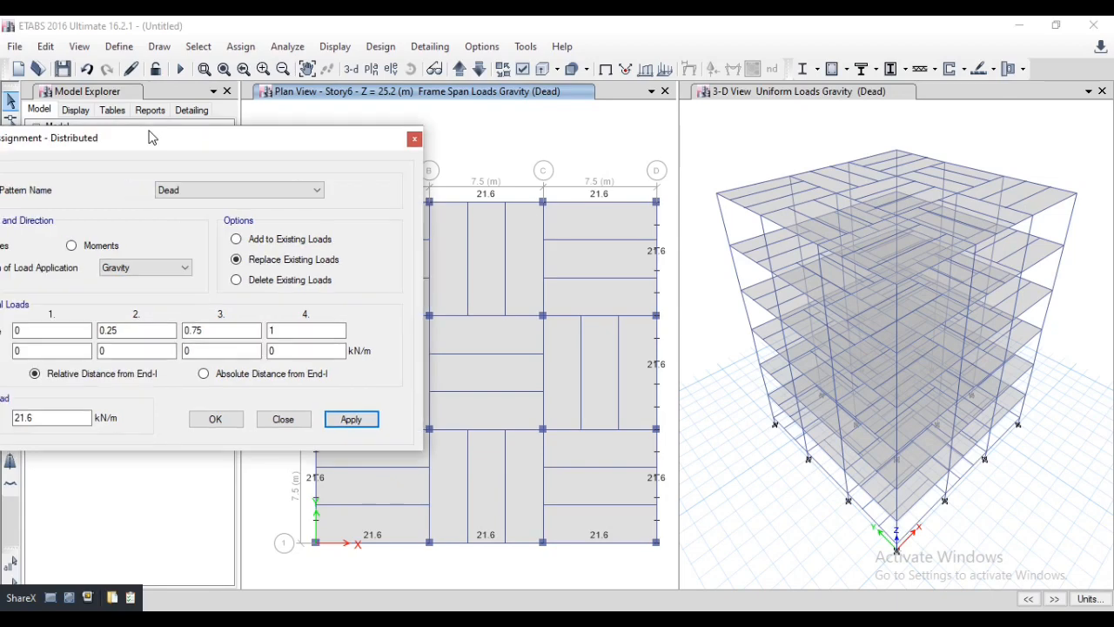
pyautogui.click(408, 141)
# - Display the Dead pattern's frame span loads with their values in the 3-D view to review the beam loads
pyautogui.click(746, 102)
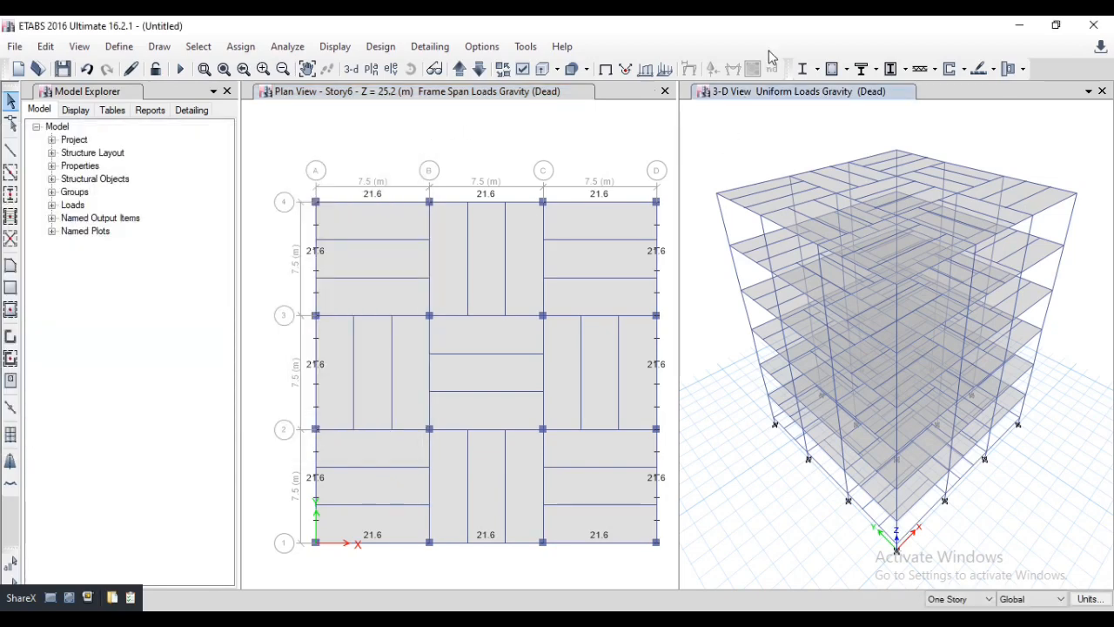
pyautogui.click(644, 70)
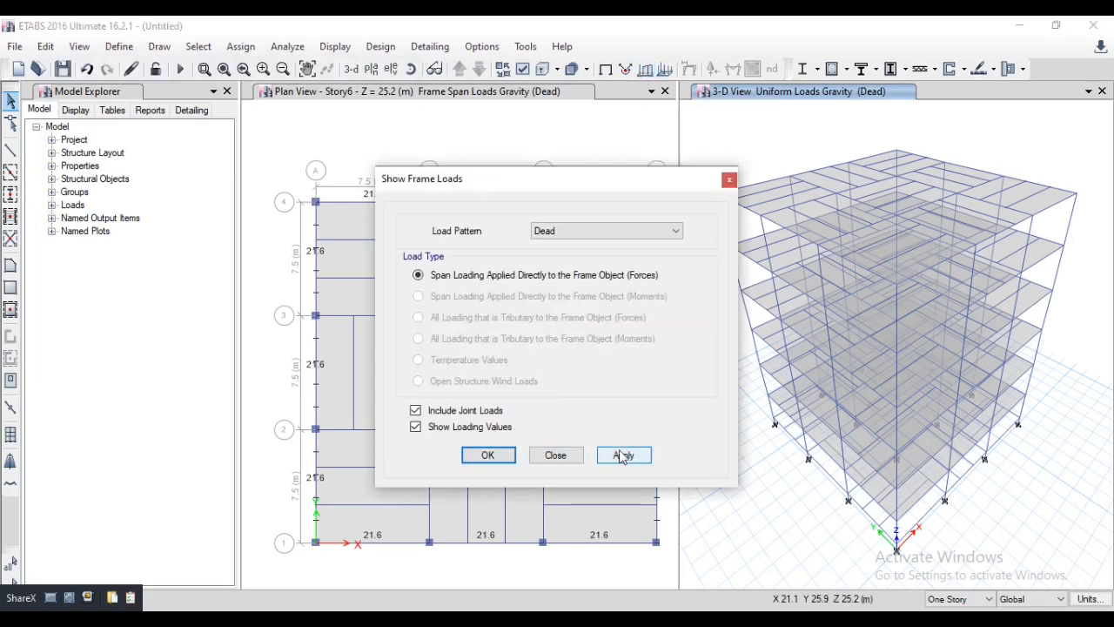
pyautogui.click(622, 458)
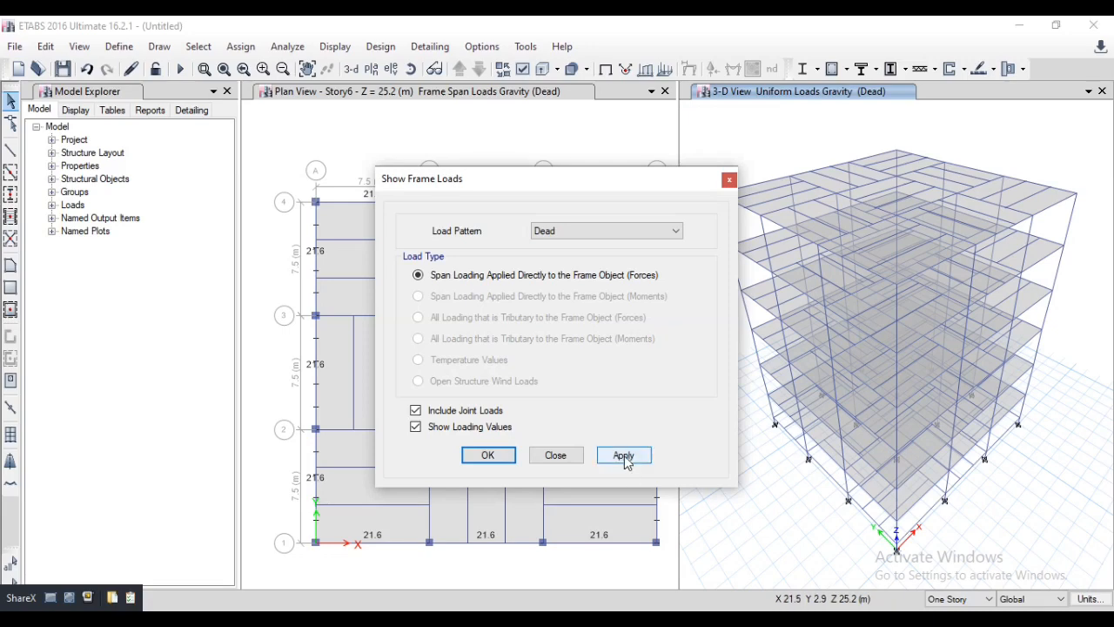
pyautogui.click(623, 457)
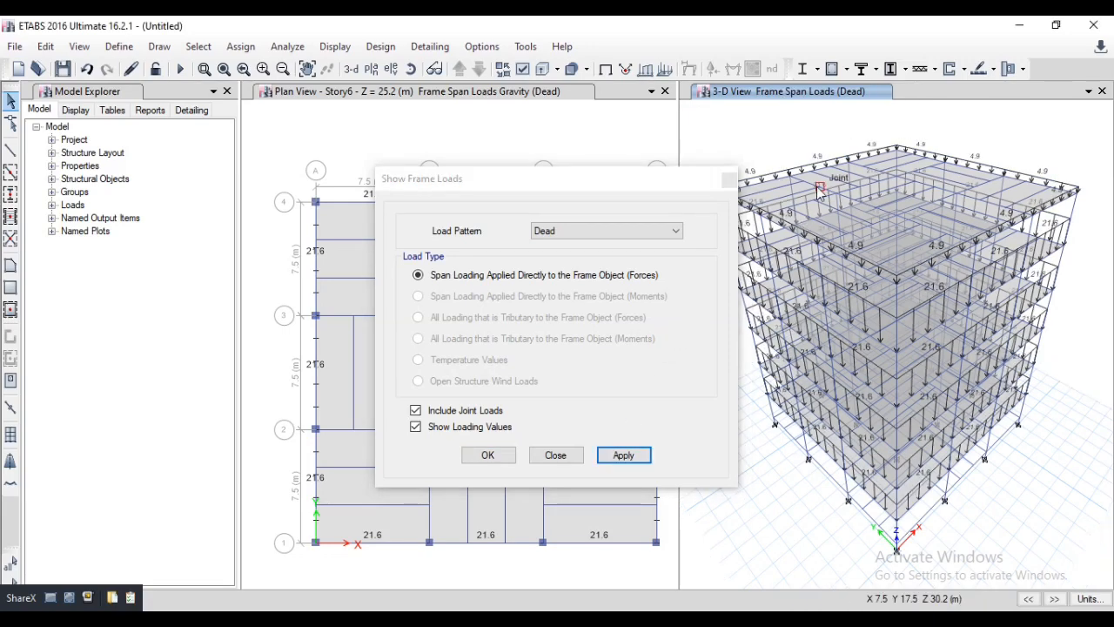
pyautogui.moveTo(607, 183); pyautogui.dragTo(539, 193)
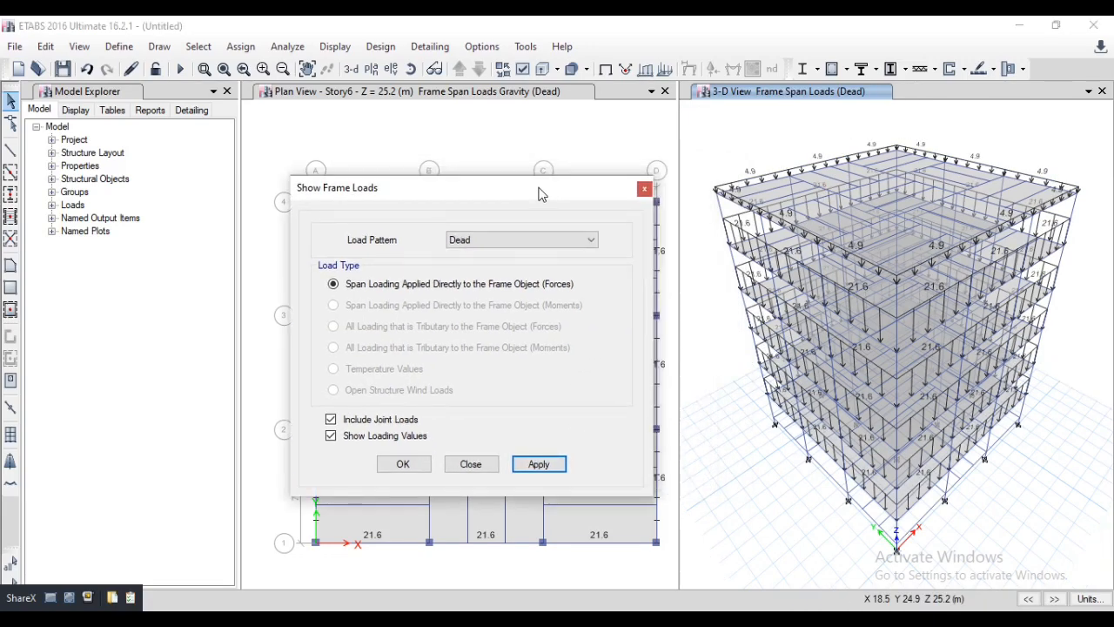
pyautogui.moveTo(444, 198); pyautogui.dragTo(525, 58)
pyautogui.moveTo(601, 61); pyautogui.dragTo(165, 45)
pyautogui.click(303, 44)
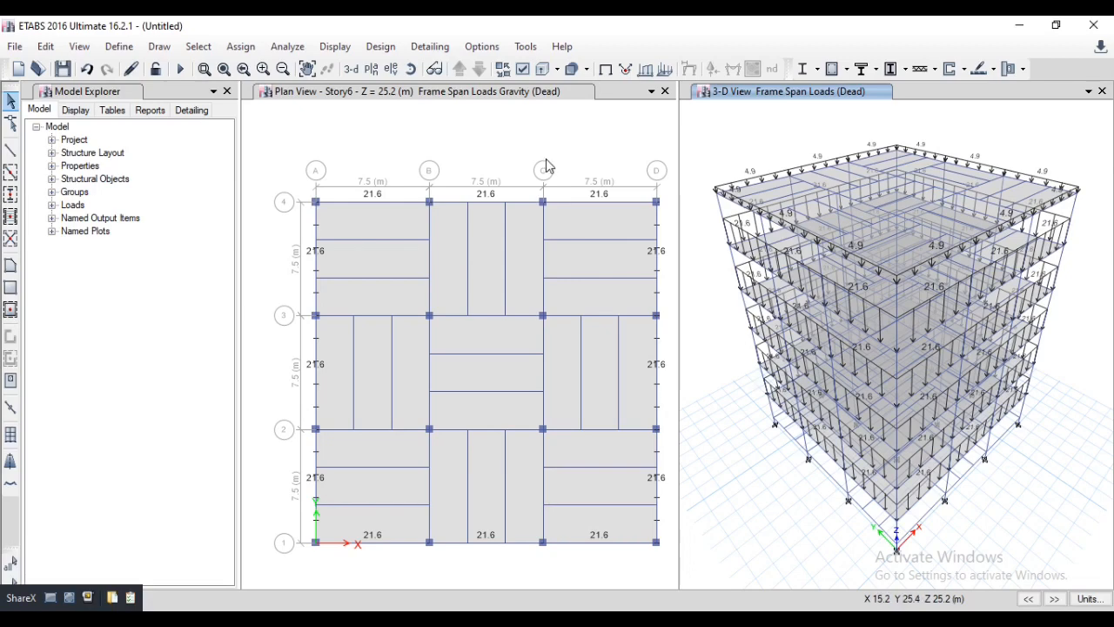
# - Show the Story1 plan and look up the ground floor wall loads in EQ26.pdf, then return to the ETABS model
pyautogui.click(372, 70)
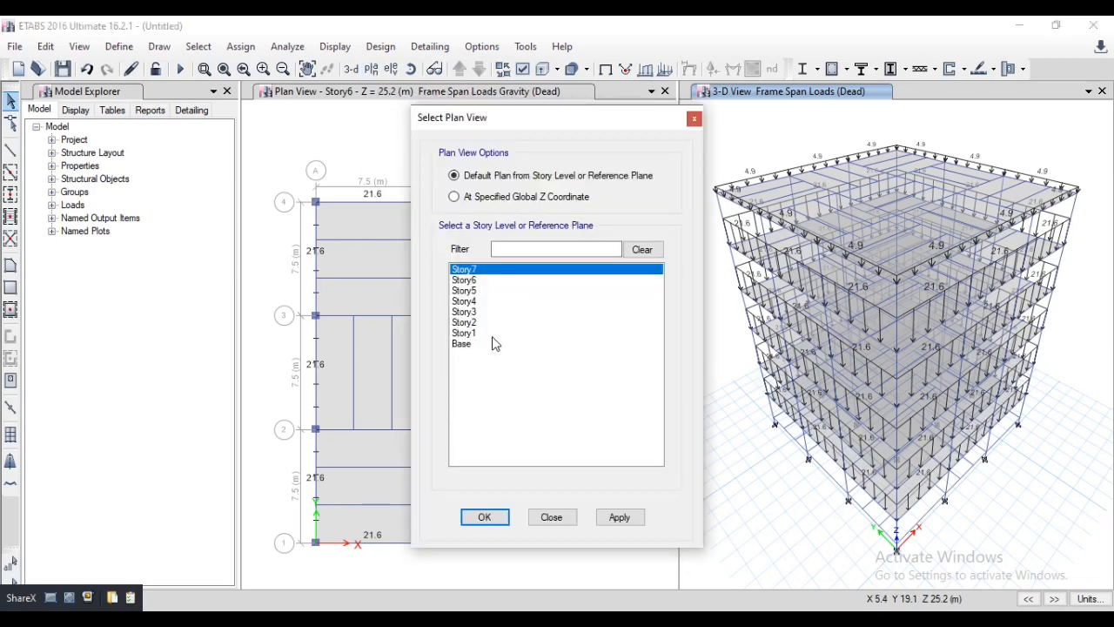
pyautogui.click(475, 335)
pyautogui.click(484, 517)
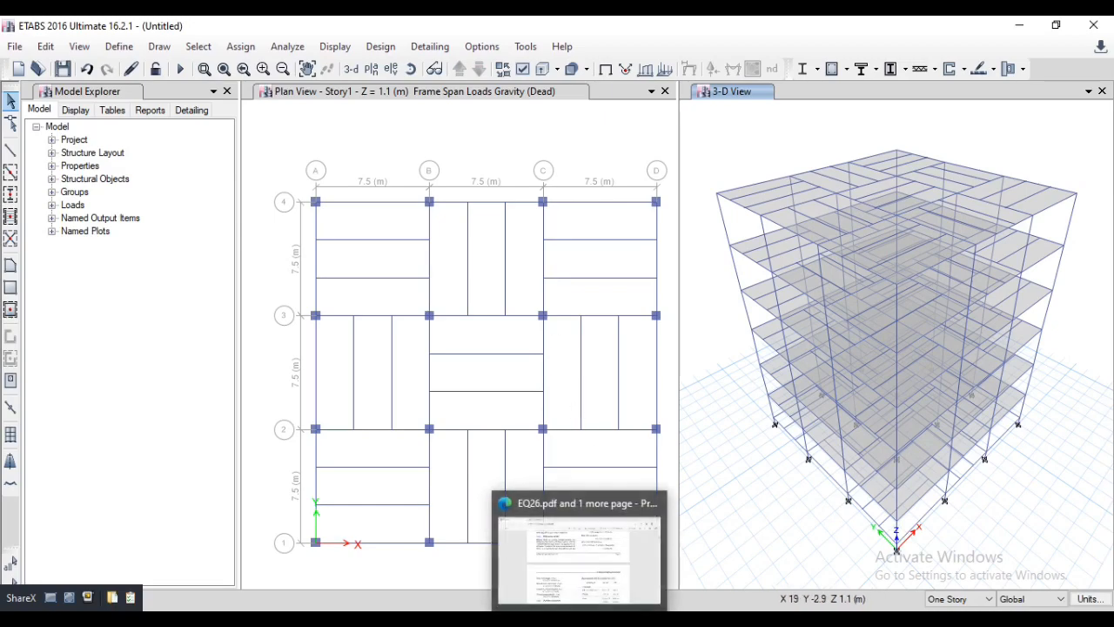
pyautogui.click(578, 548)
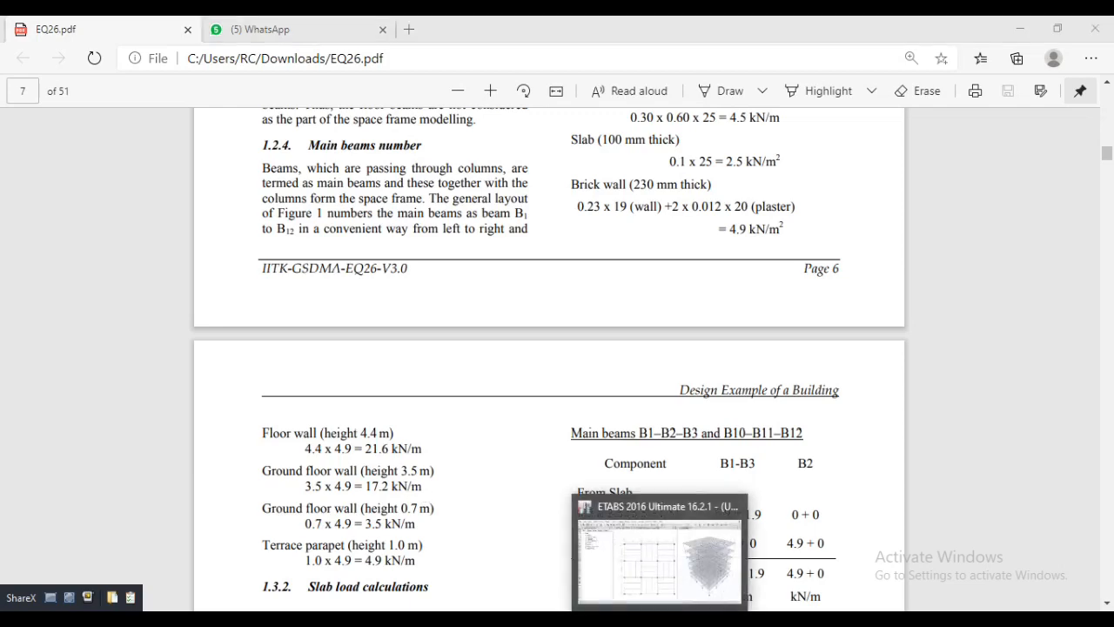
pyautogui.click(652, 538)
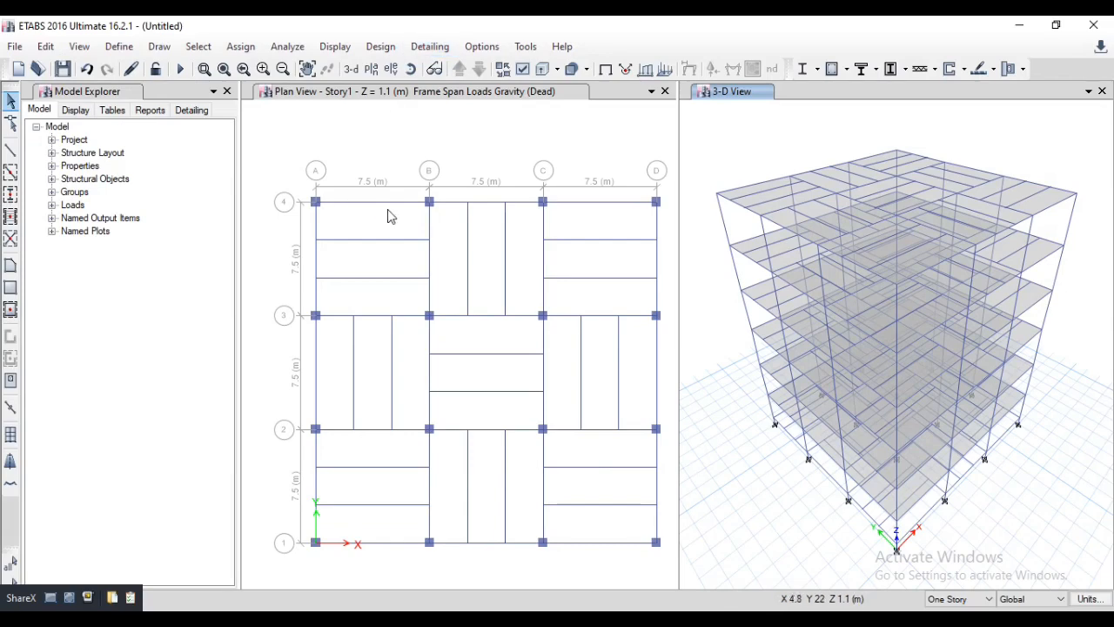
# - Select all perimeter beams on the Story1 plan
pyautogui.click(362, 202)
pyautogui.click(454, 209)
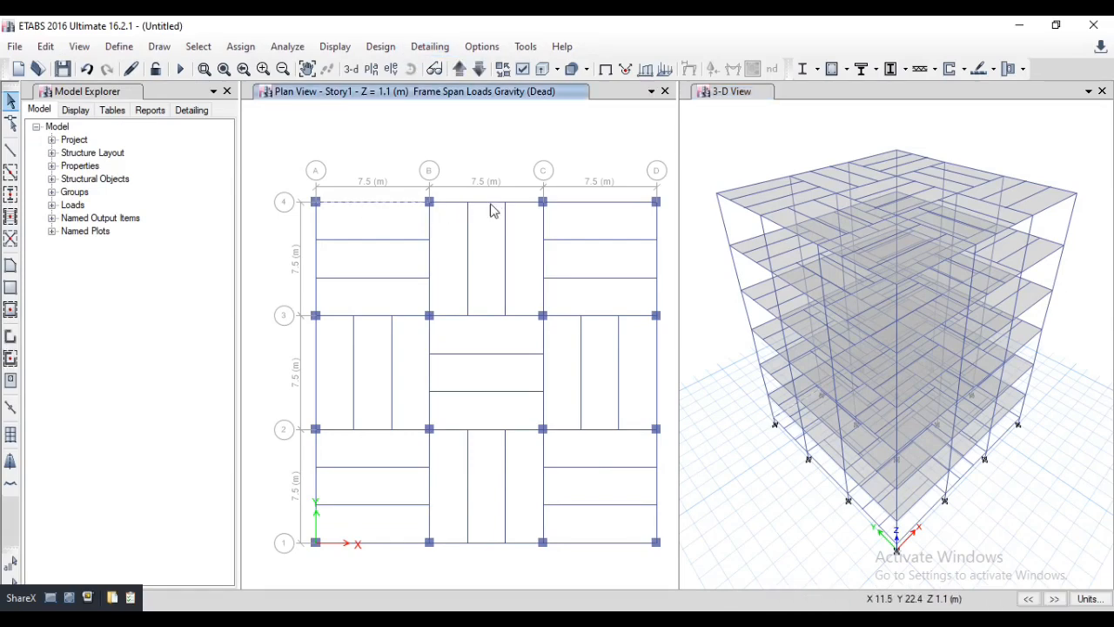
pyautogui.click(658, 261)
pyautogui.click(659, 379)
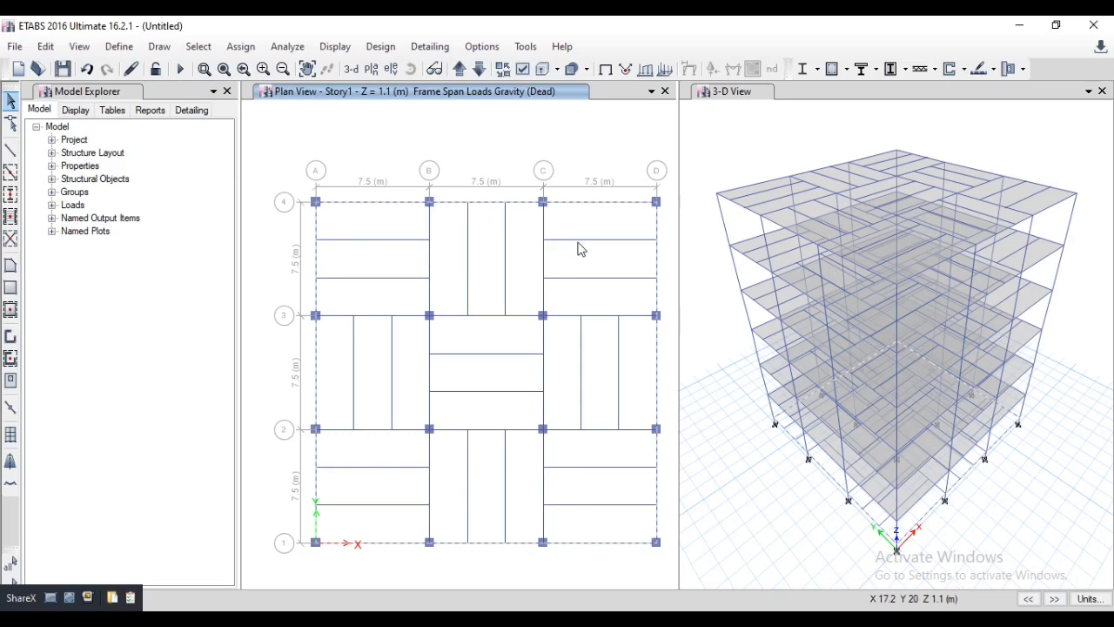
# - Check the 3.5 m ground floor wall load in EQ26.pdf and assign a 17.2 kN/m uniform Dead load to the selected perimeter beams
pyautogui.click(242, 46)
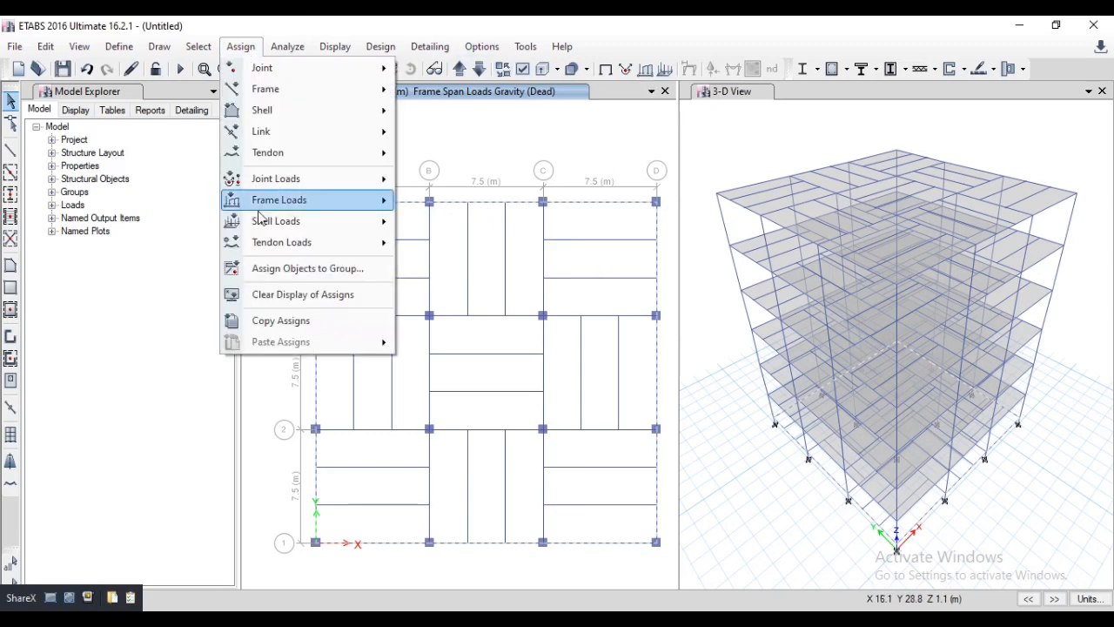
pyautogui.moveTo(321, 211)
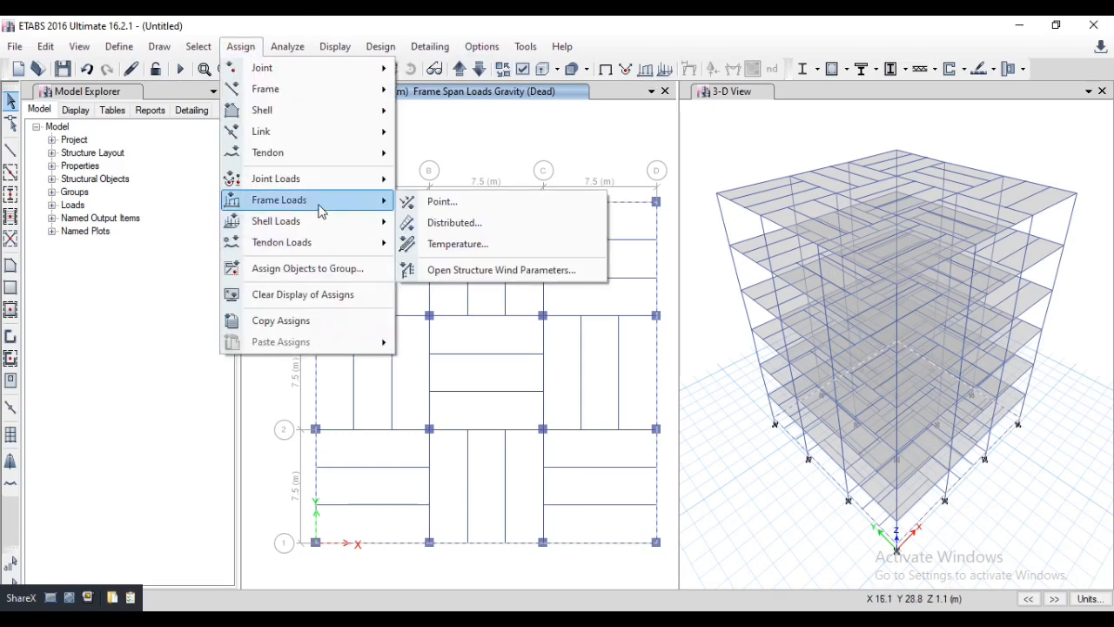
pyautogui.click(444, 221)
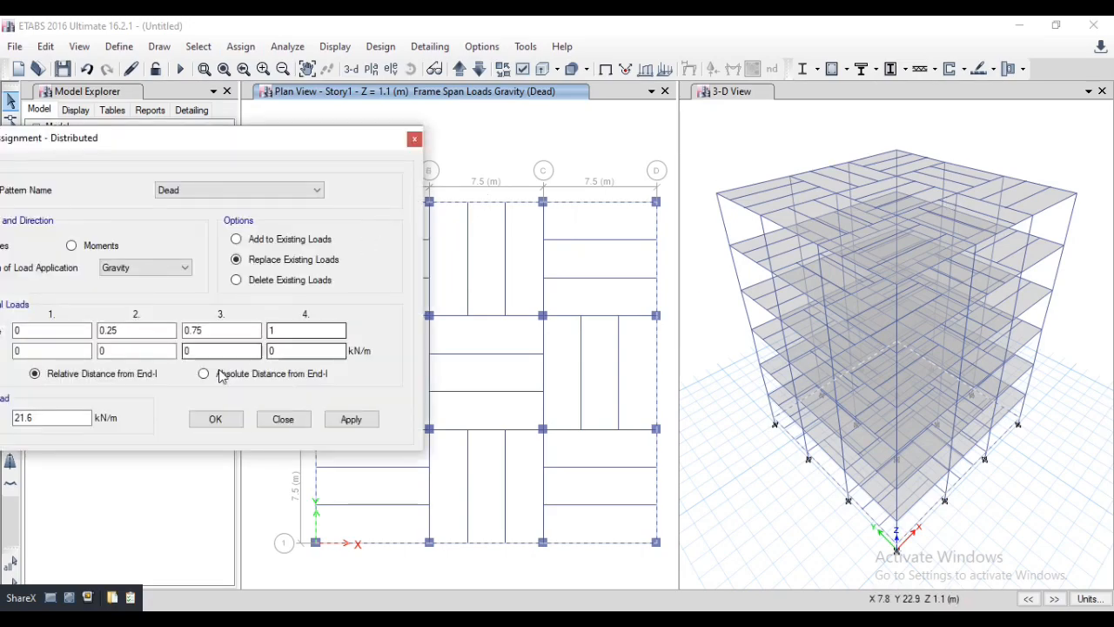
pyautogui.moveTo(126, 150); pyautogui.dragTo(1048, 213)
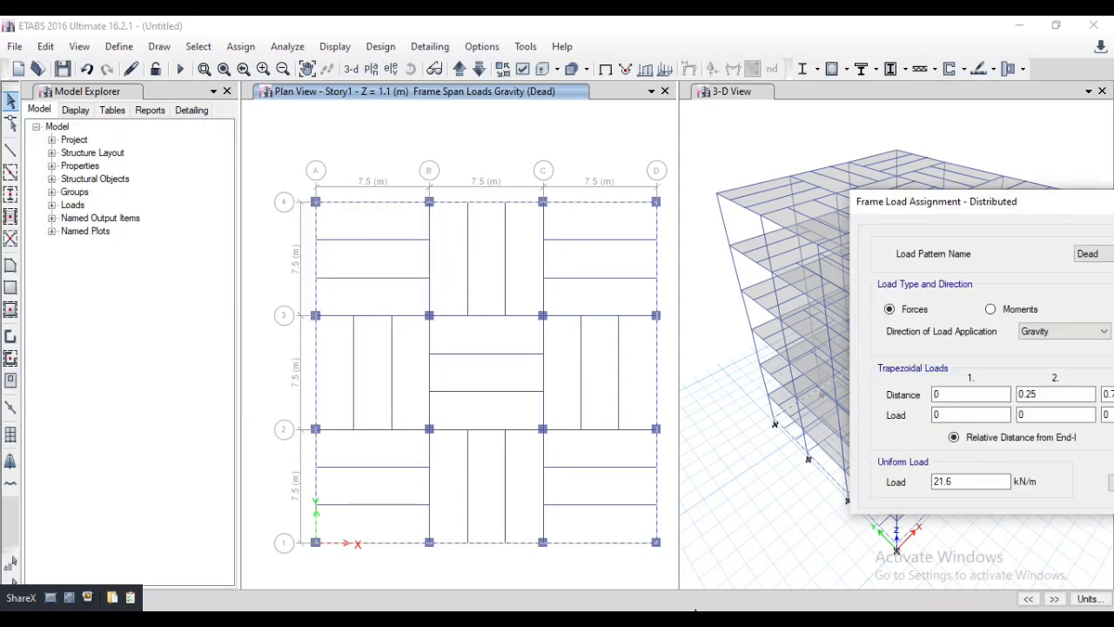
pyautogui.hotkey('alt', 'Tab')
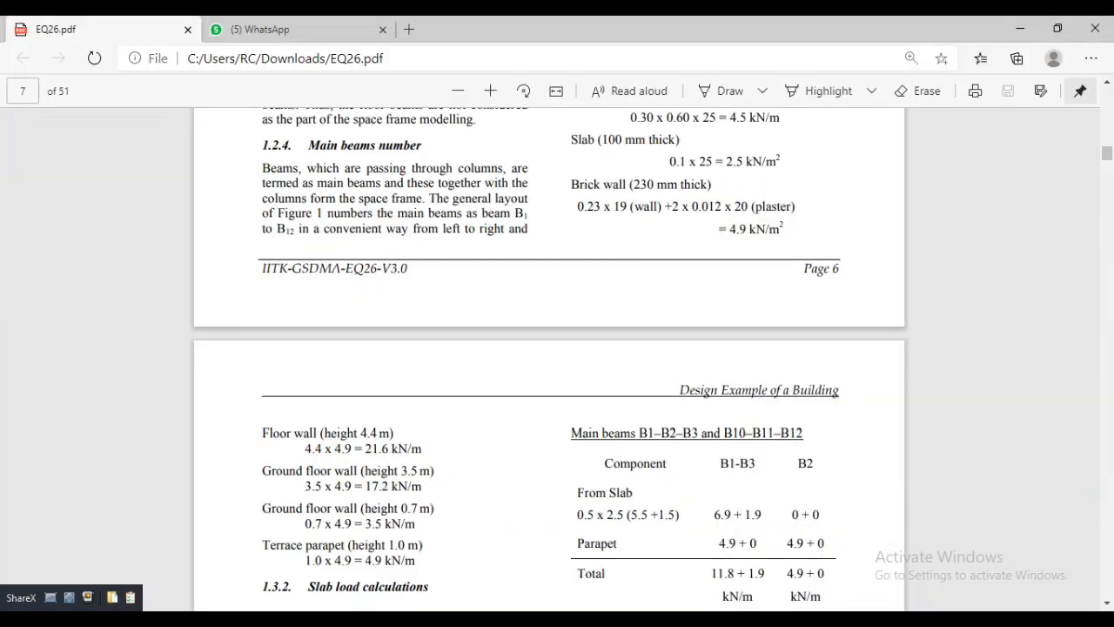
pyautogui.hotkey('alt', 'Tab')
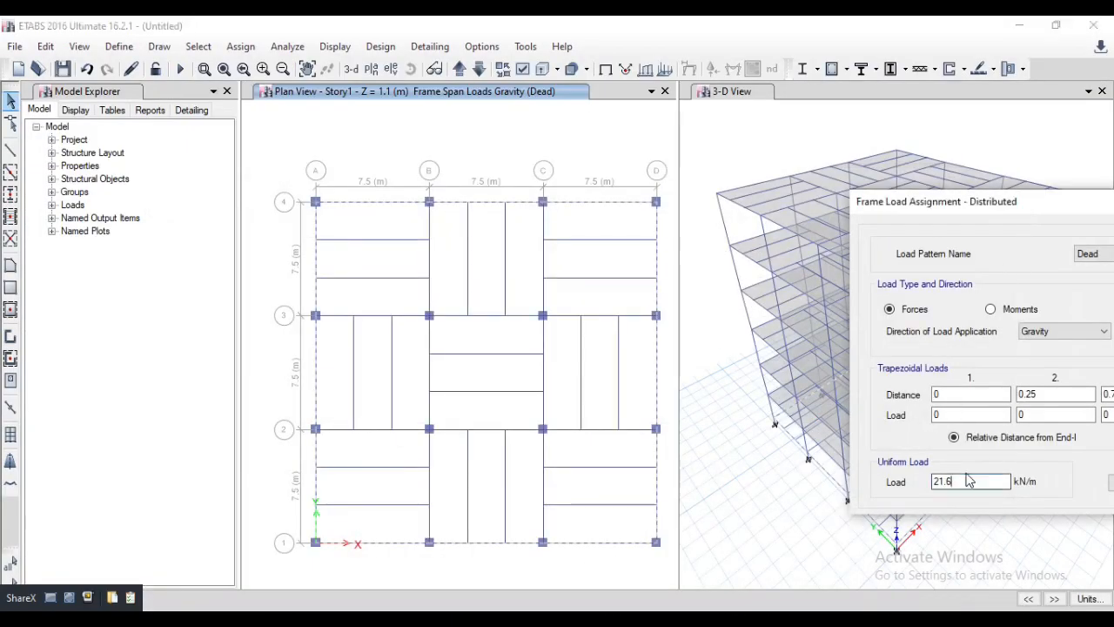
pyautogui.moveTo(985, 201); pyautogui.dragTo(817, 197)
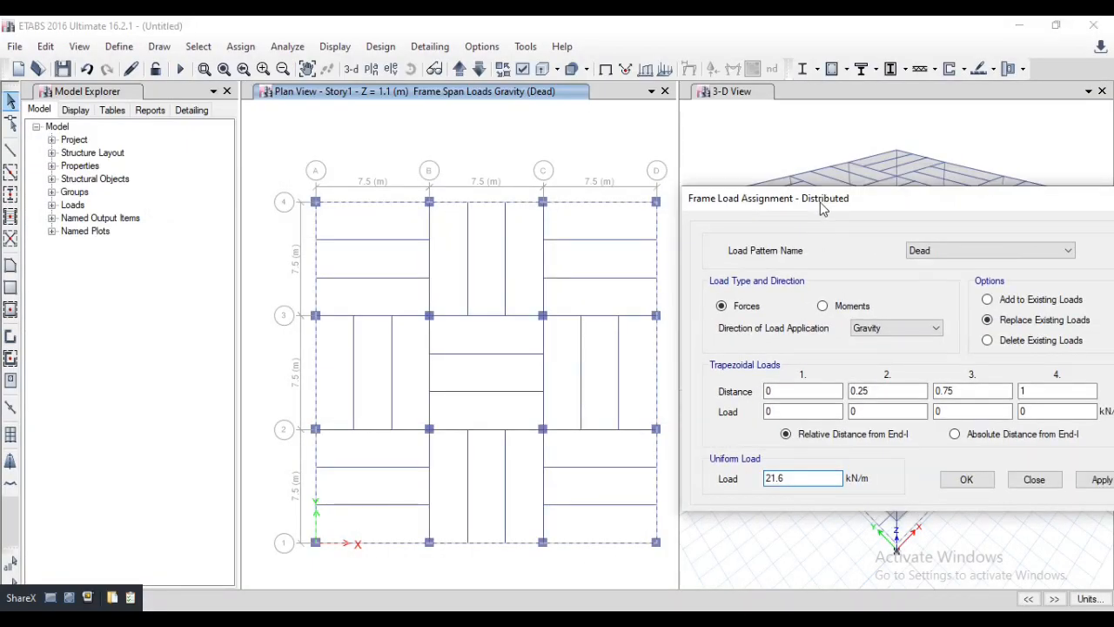
pyautogui.press('BackSpace')
pyautogui.press('BackSpace')
pyautogui.press('BackSpace')
pyautogui.press('BackSpace')
pyautogui.write('17.2')
pyautogui.click(1094, 480)
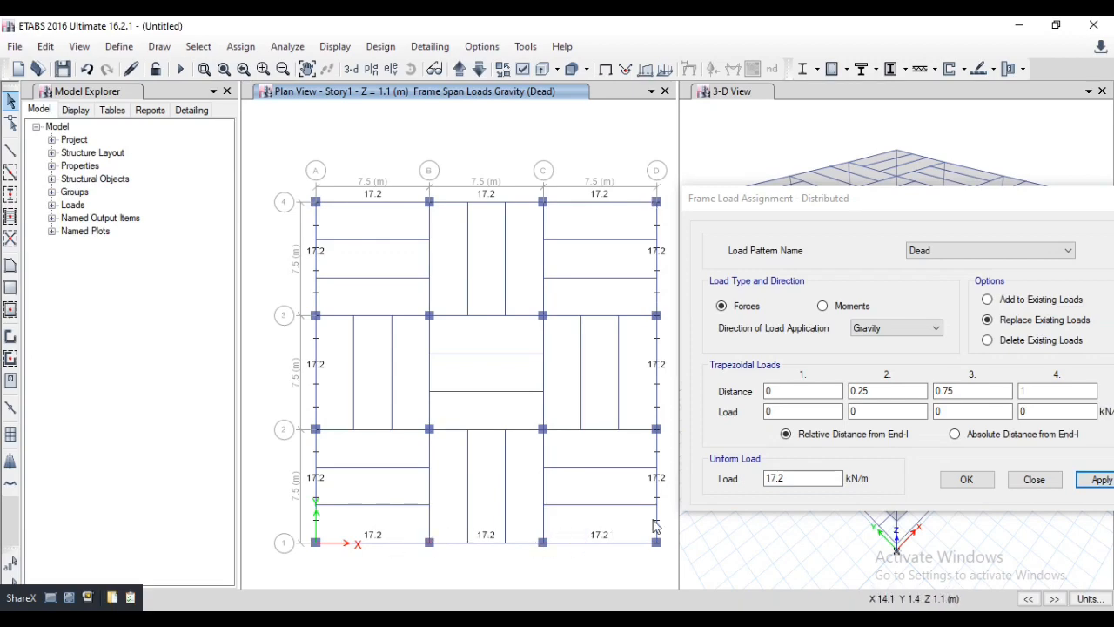
pyautogui.click(1033, 479)
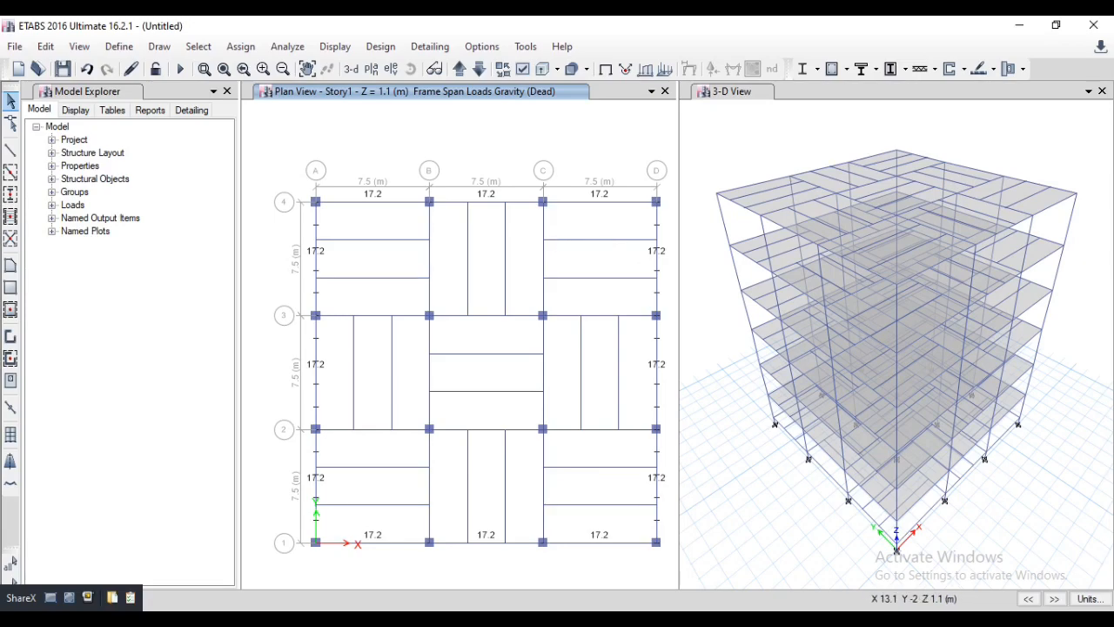
# - Consult the ground floor wall loads in EQ26.pdf, then select all interior main beams along grids B, C, 2 and 3 in ETABS
pyautogui.click(513, 622)
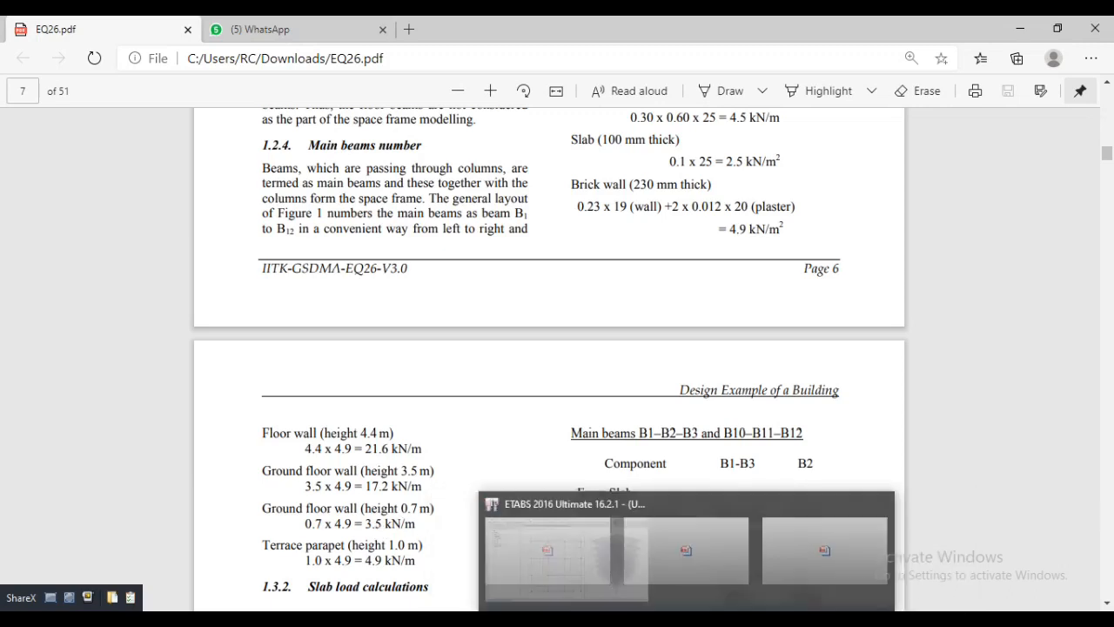
pyautogui.click(664, 564)
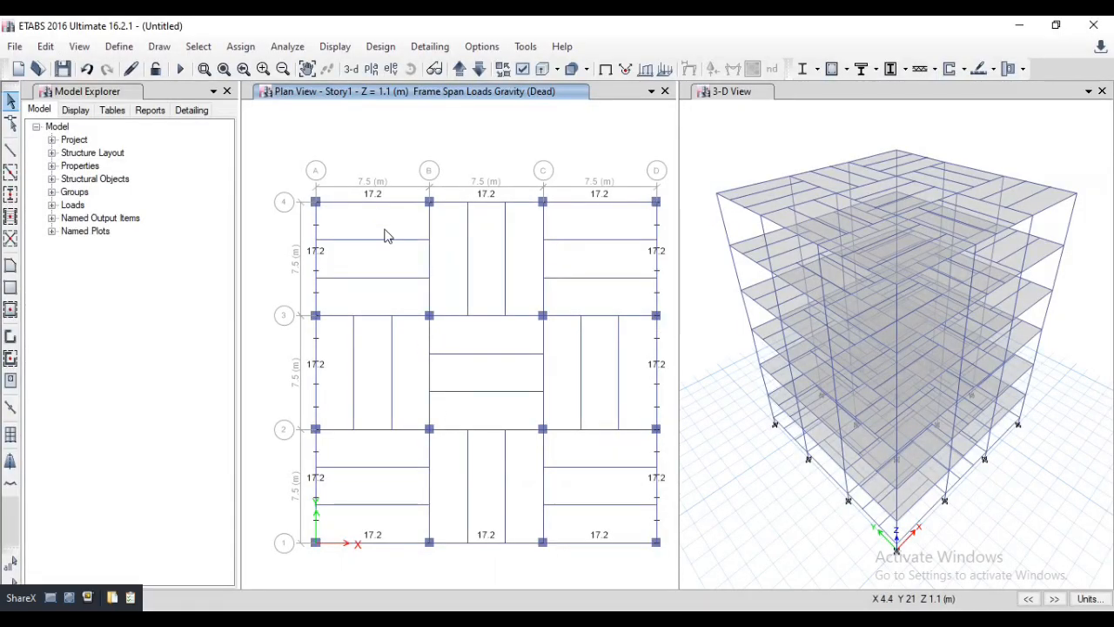
pyautogui.click(376, 316)
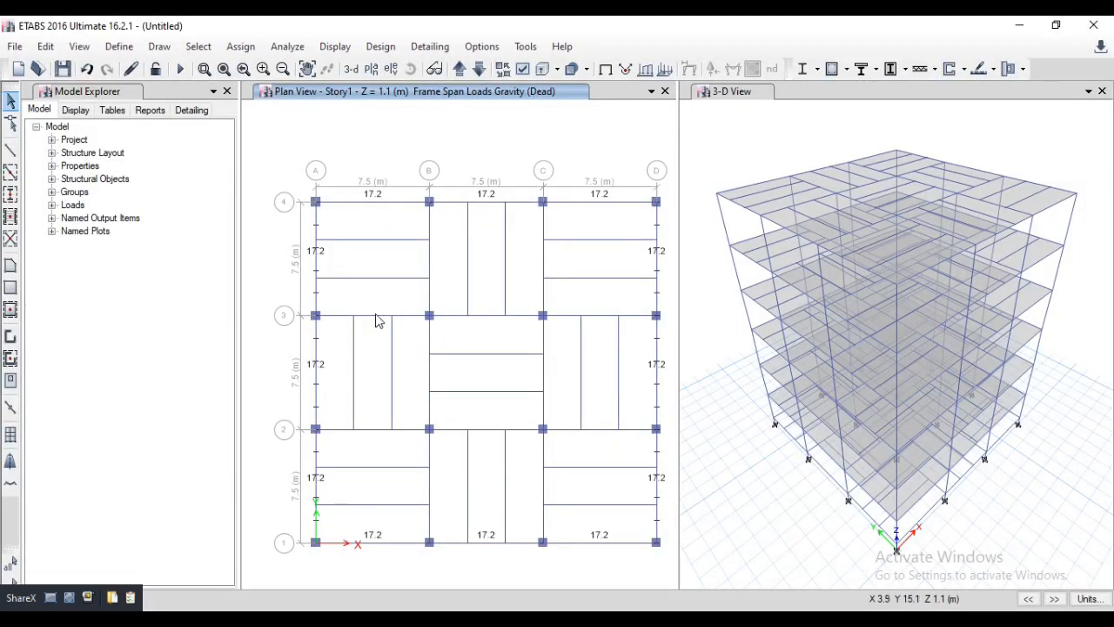
pyautogui.click(430, 261)
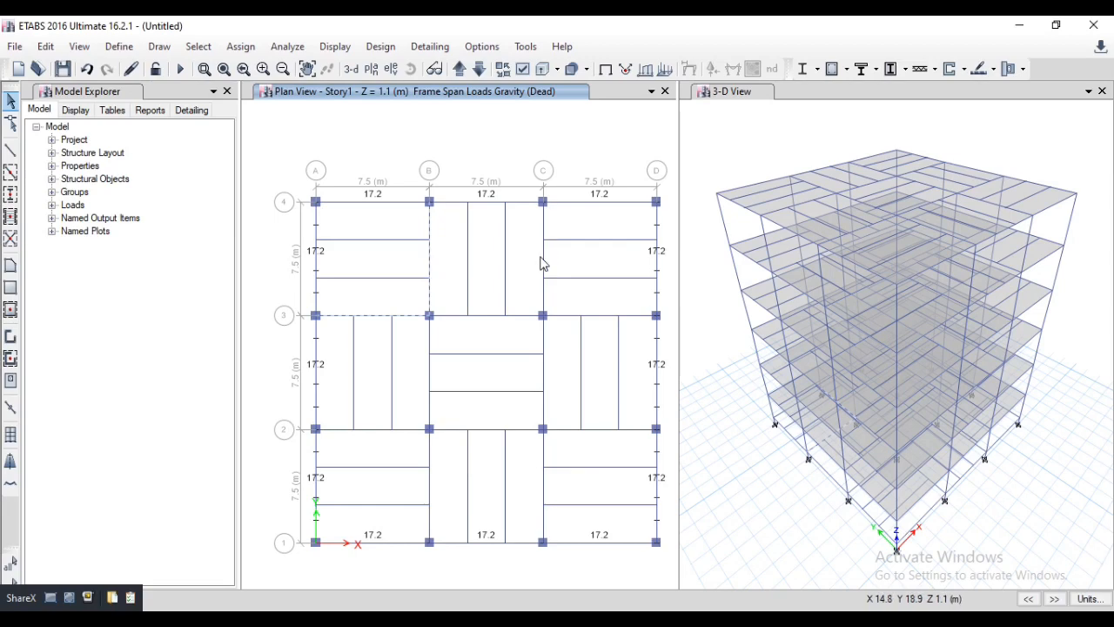
pyautogui.click(543, 264)
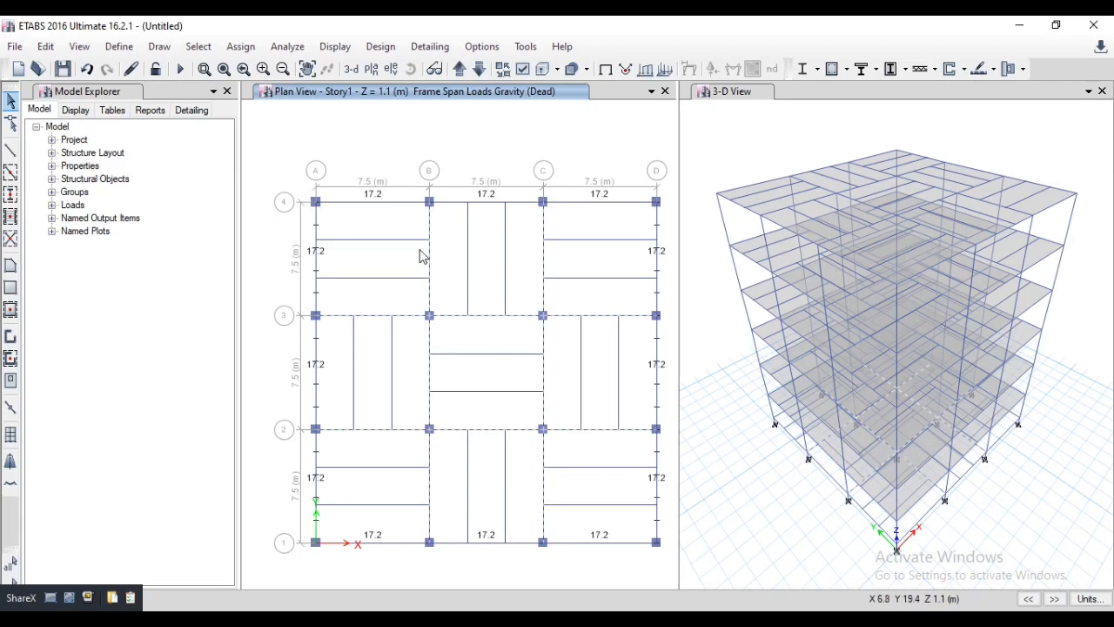
# - Assign a 3.5 kN/m uniform gravity load in the Dead pattern to the selected interior main beams
pyautogui.click(240, 47)
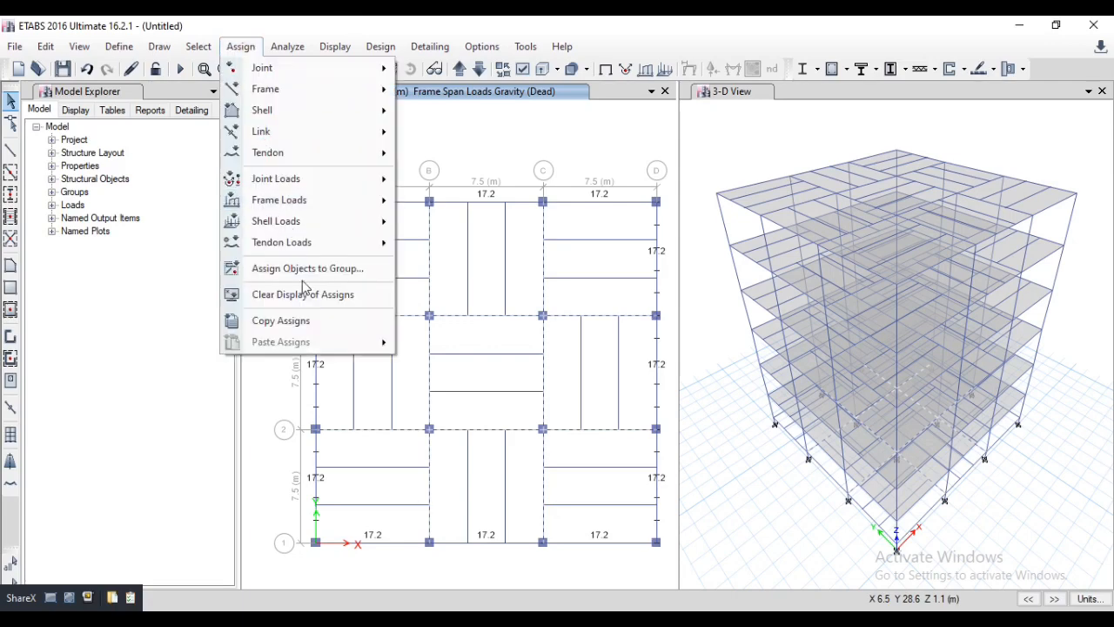
pyautogui.moveTo(305, 200)
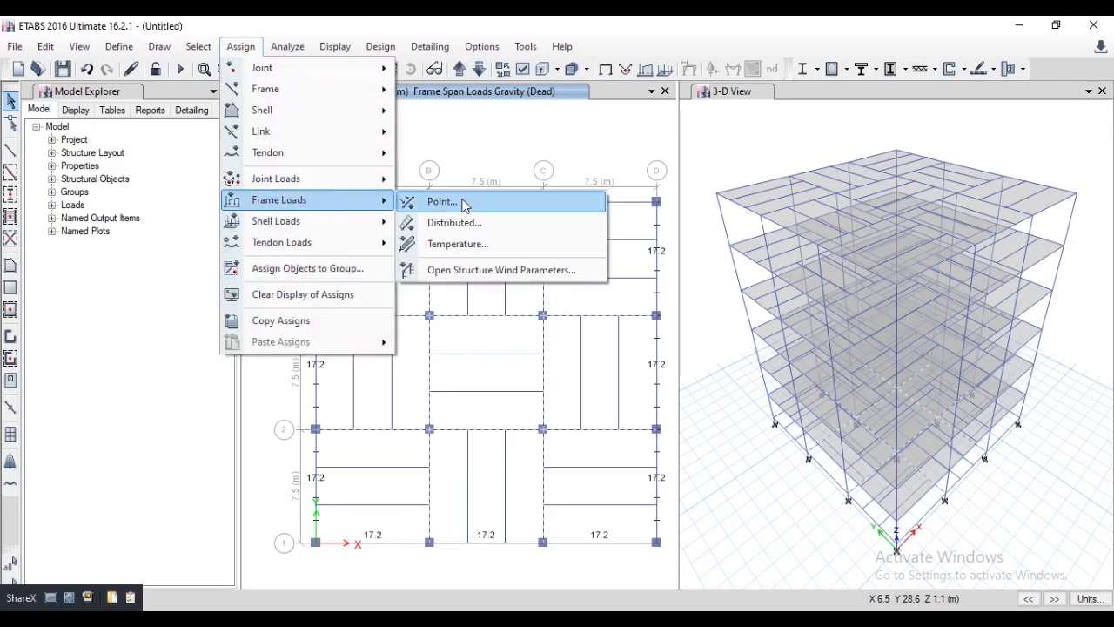
pyautogui.click(474, 224)
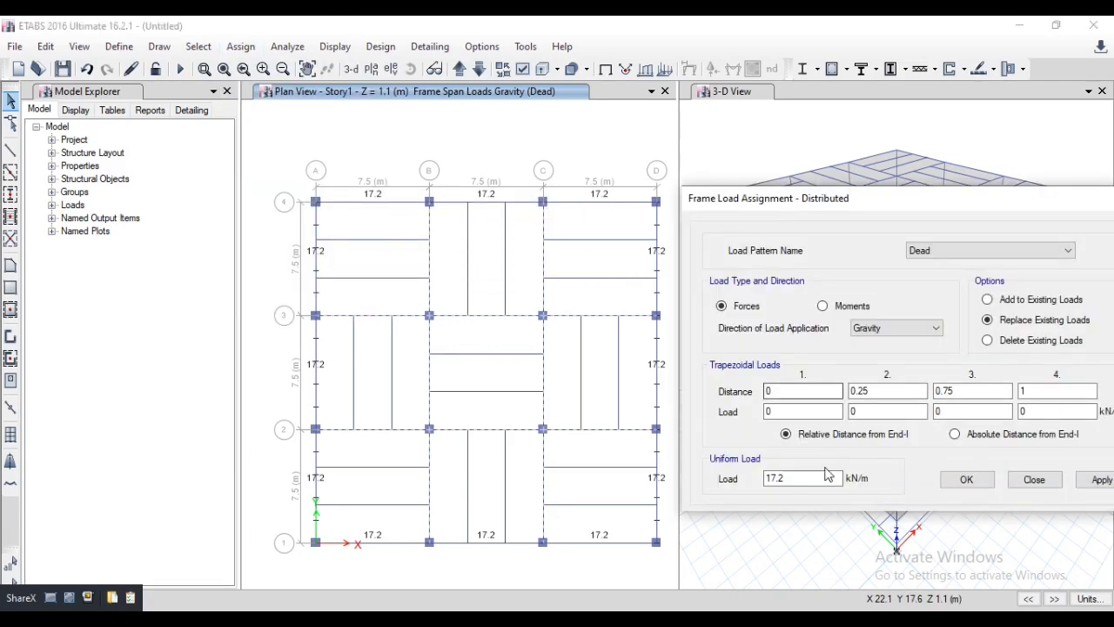
pyautogui.click(816, 475)
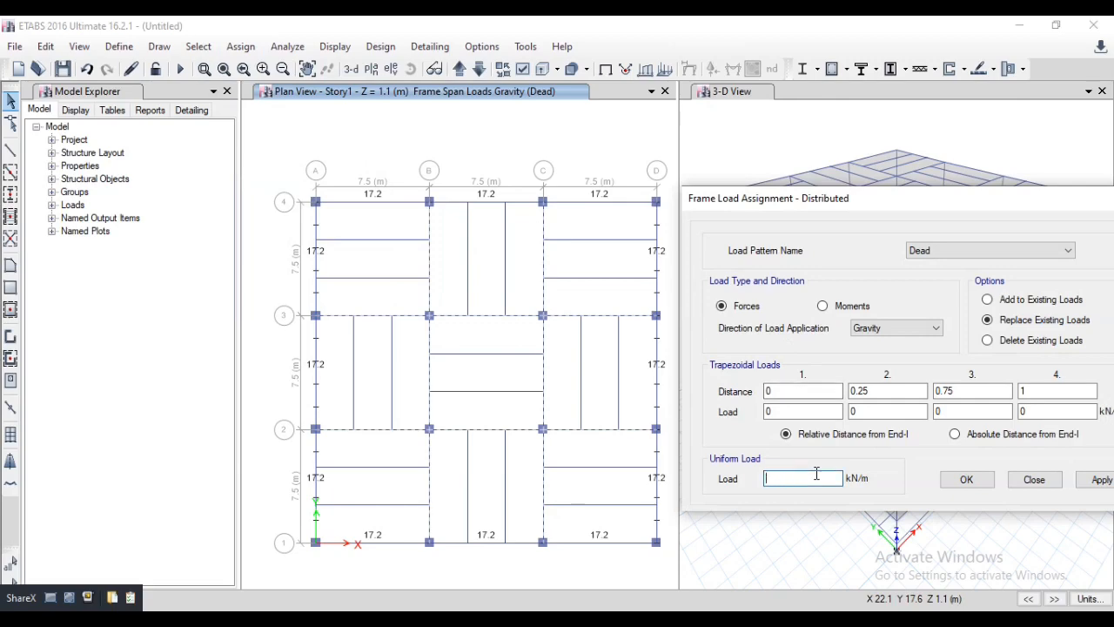
pyautogui.write('3.5')
pyautogui.moveTo(579, 619)
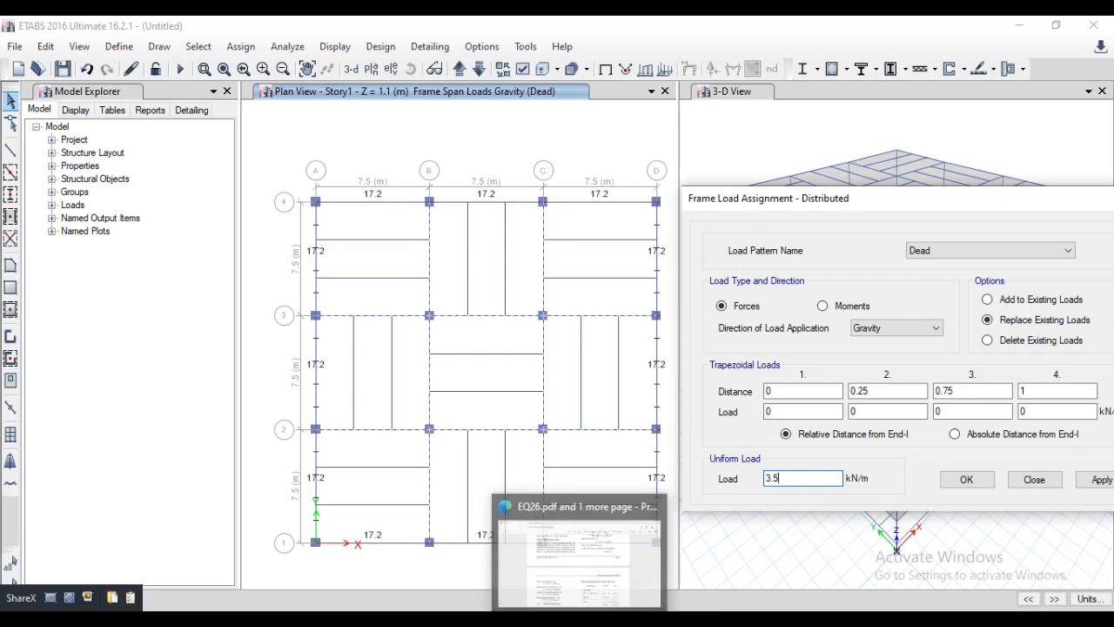
pyautogui.click(584, 525)
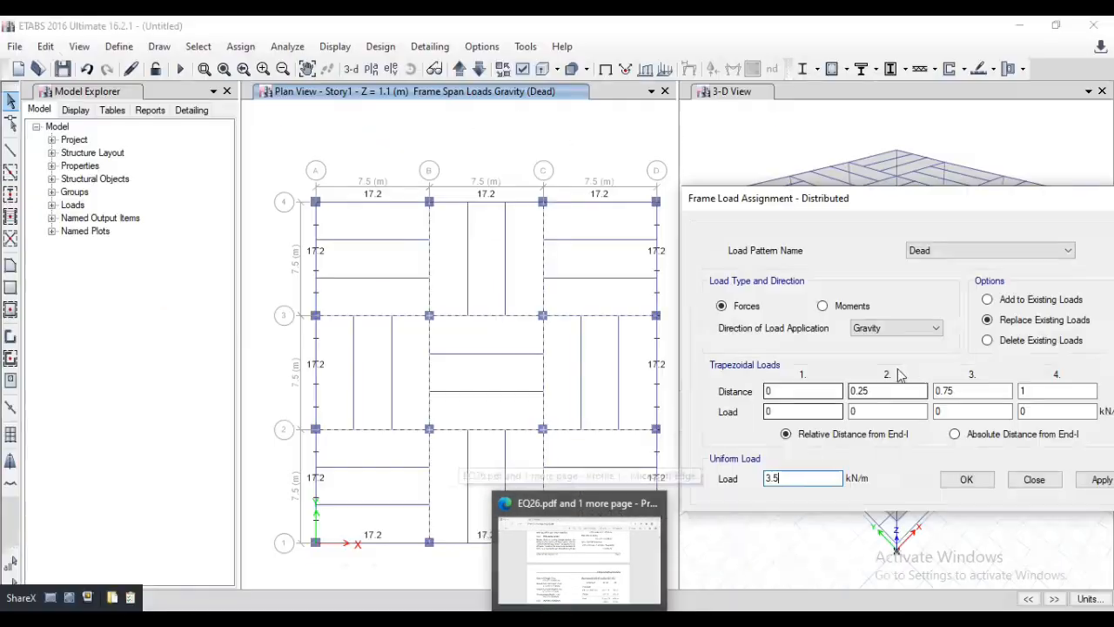
pyautogui.click(1098, 479)
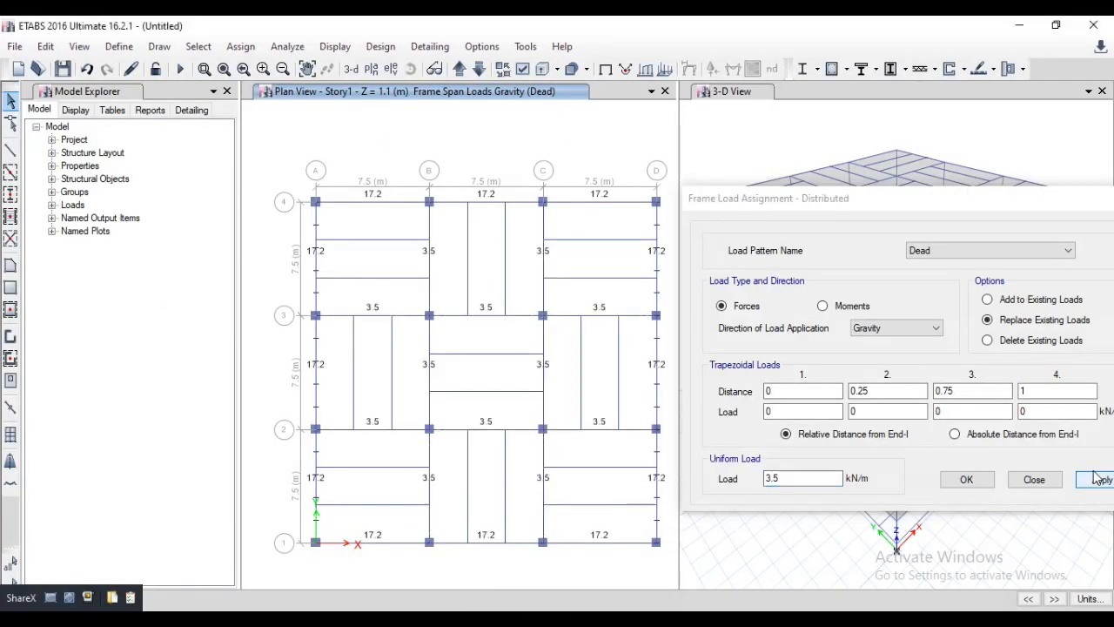
pyautogui.click(1033, 479)
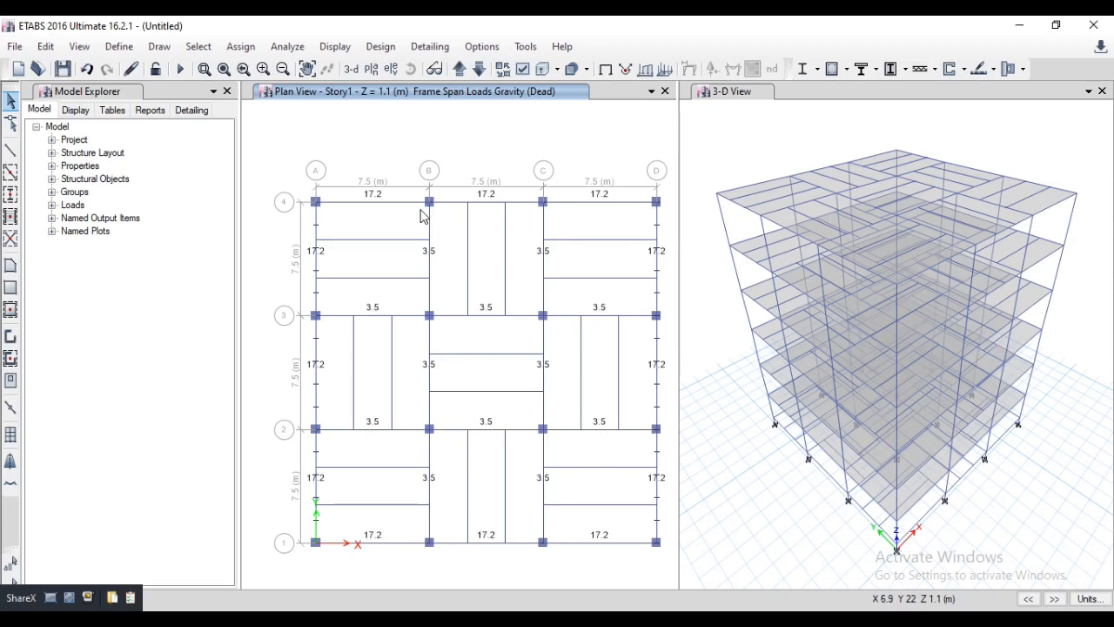
# - Add a Seismic load pattern named ELX with self weight multiplier 0 and IS1893 2002 as its auto lateral load
pyautogui.click(122, 48)
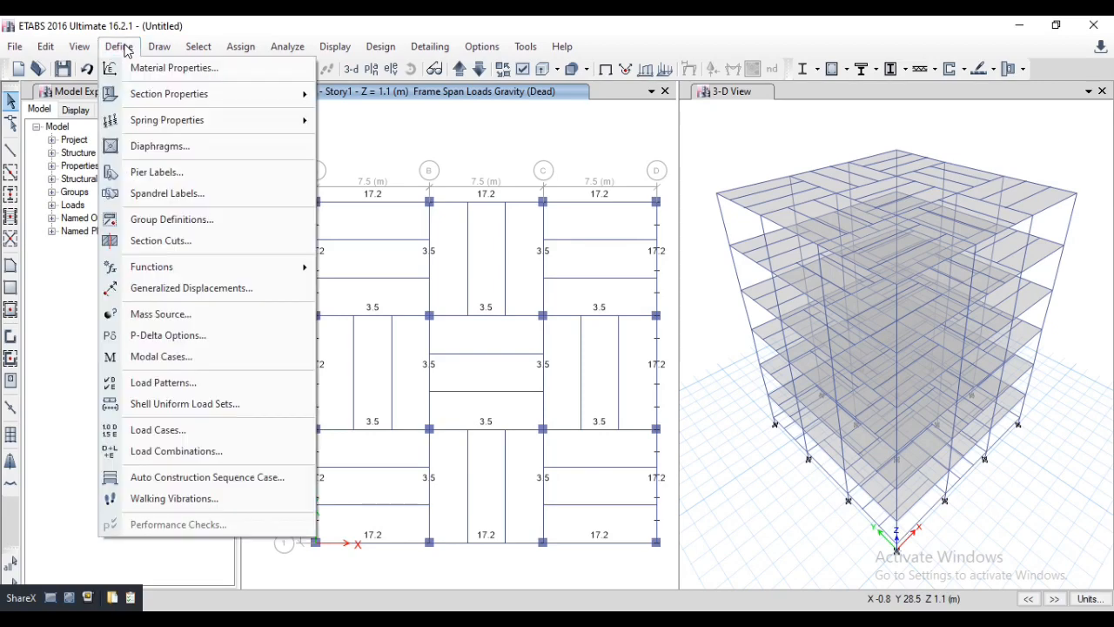
pyautogui.click(170, 385)
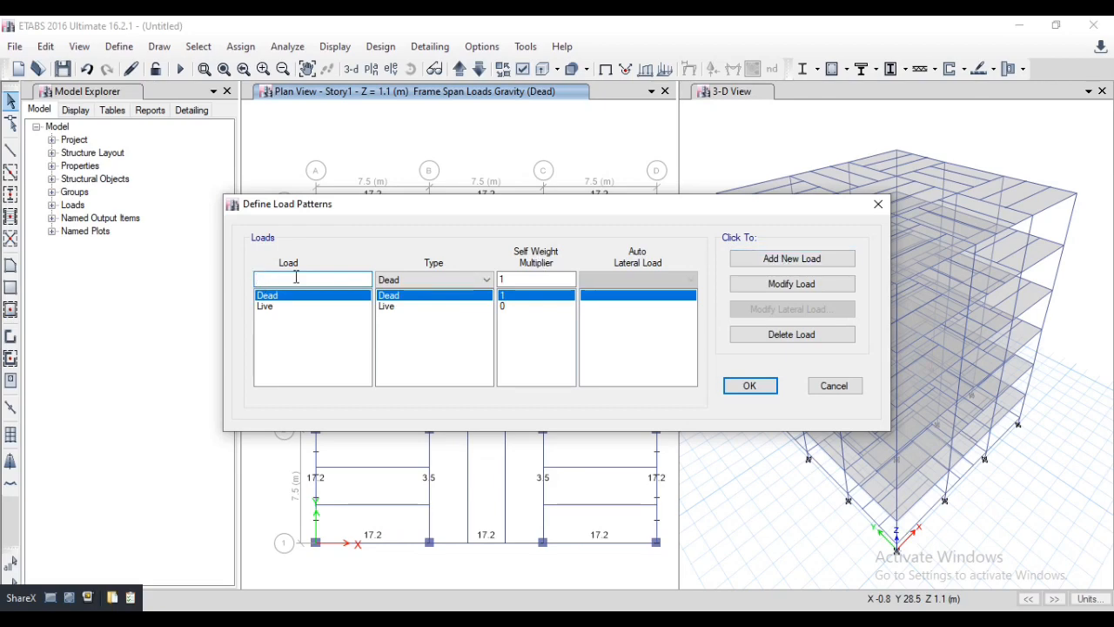
pyautogui.write('w')
pyautogui.press('BackSpace')
pyautogui.write('eqlx')
pyautogui.press('BackSpace')
pyautogui.press('BackSpace')
pyautogui.press('BackSpace')
pyautogui.write('E')
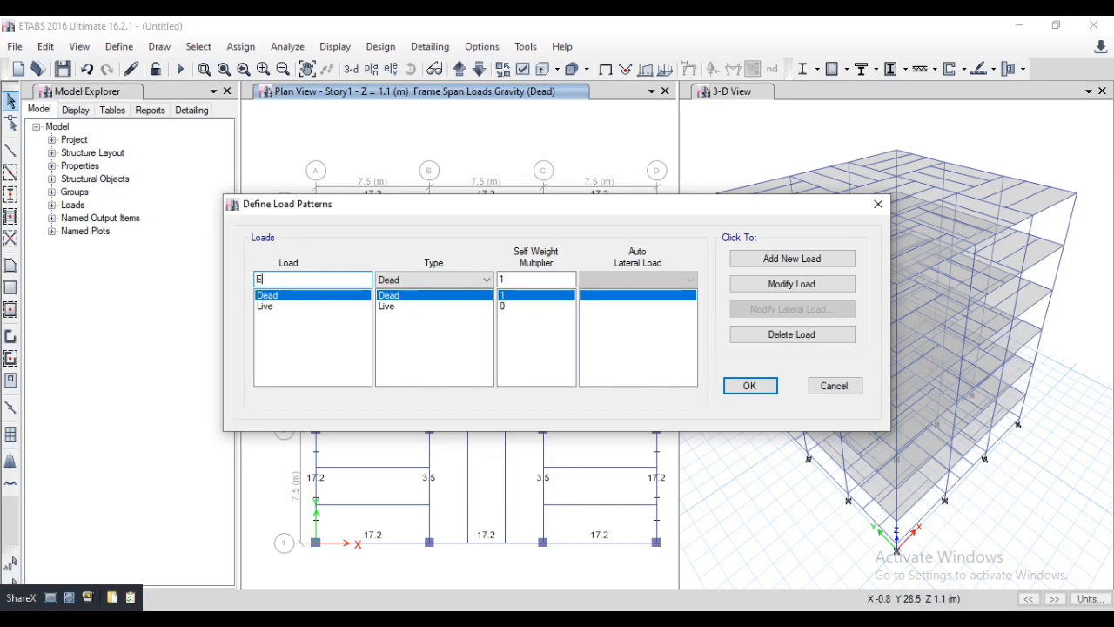
pyautogui.write('LX')
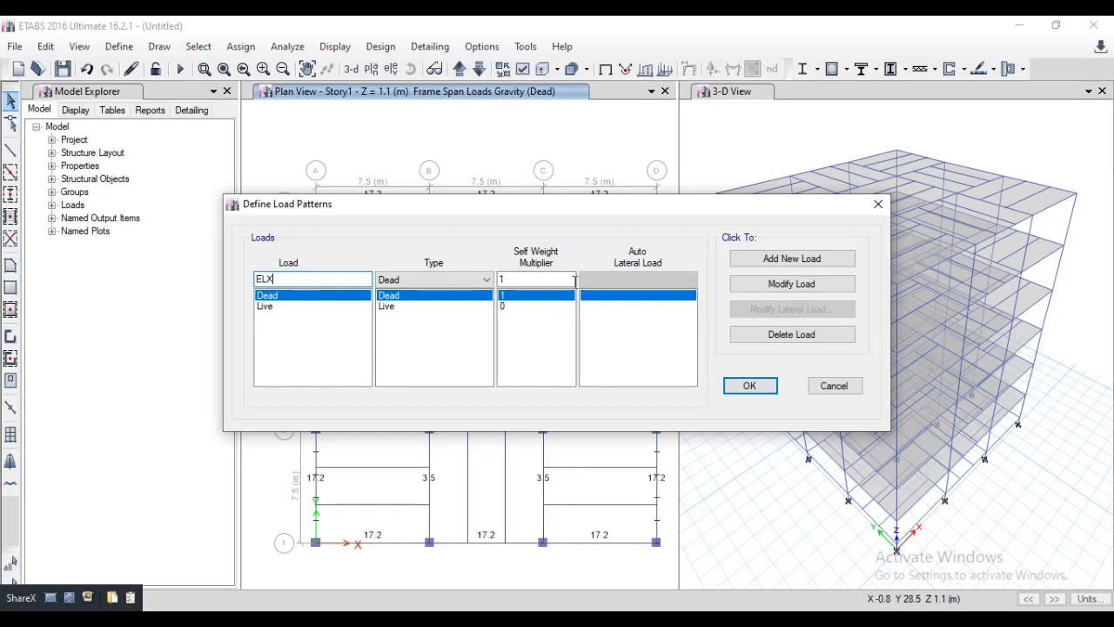
pyautogui.click(447, 281)
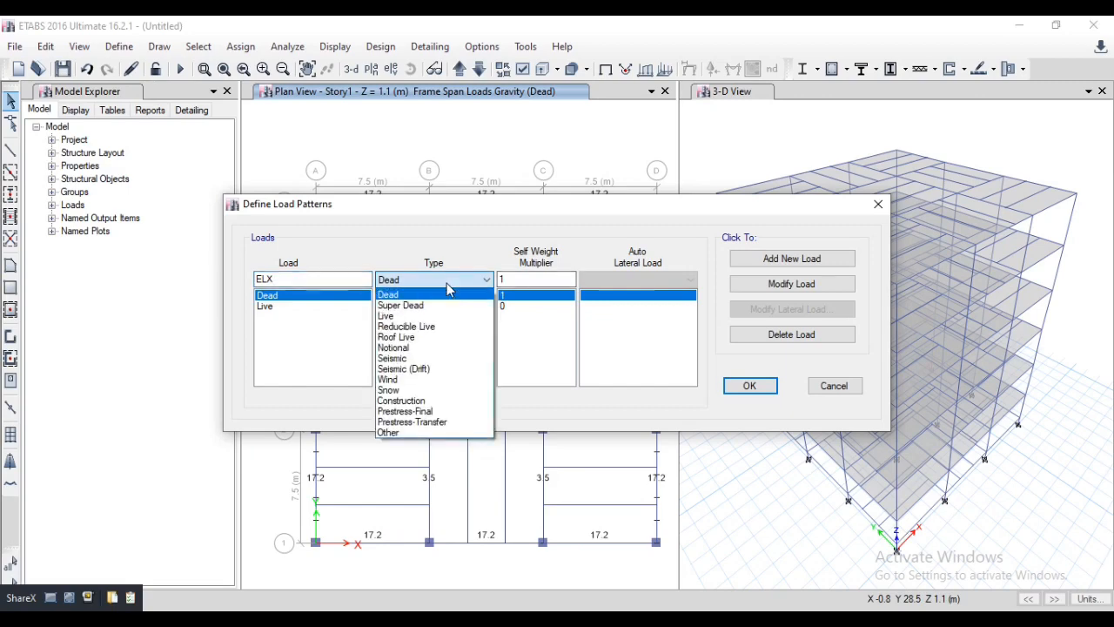
pyautogui.click(400, 359)
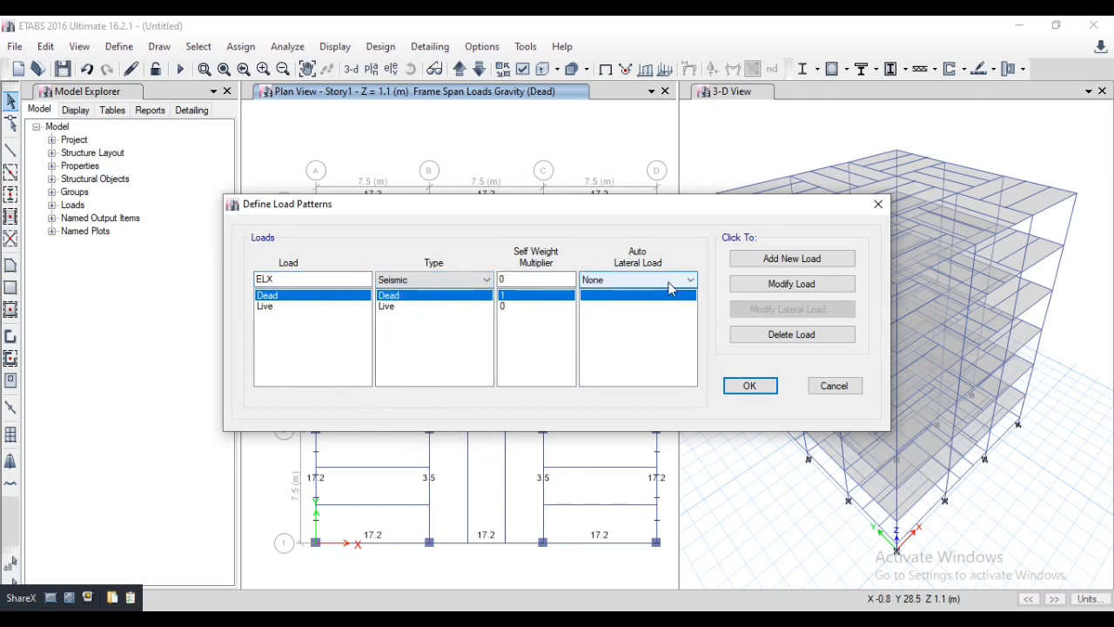
pyautogui.click(671, 280)
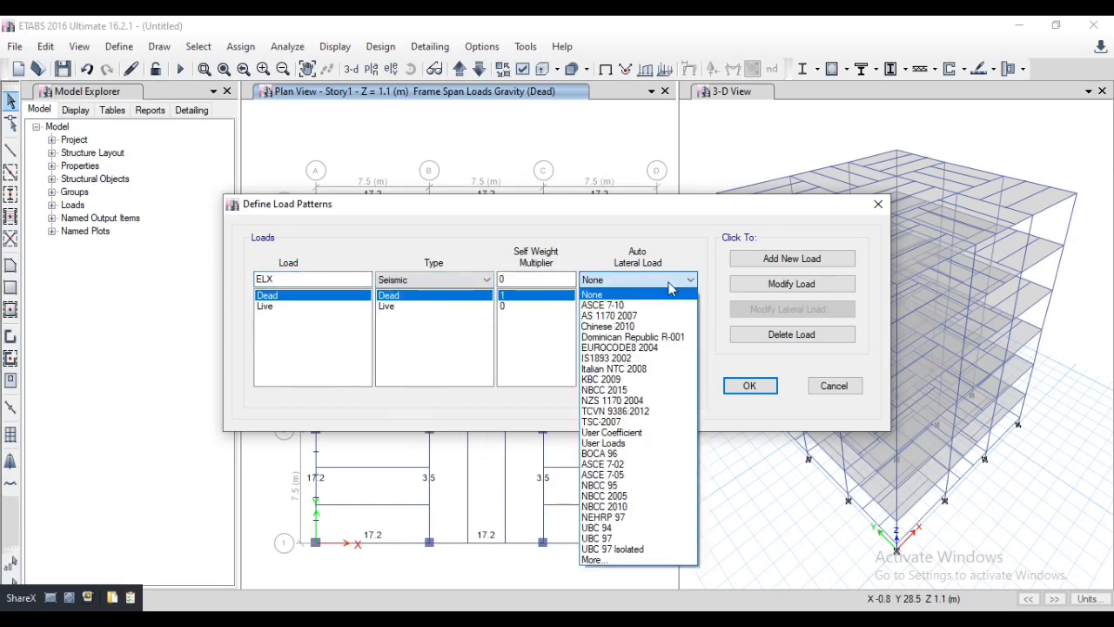
pyautogui.click(613, 361)
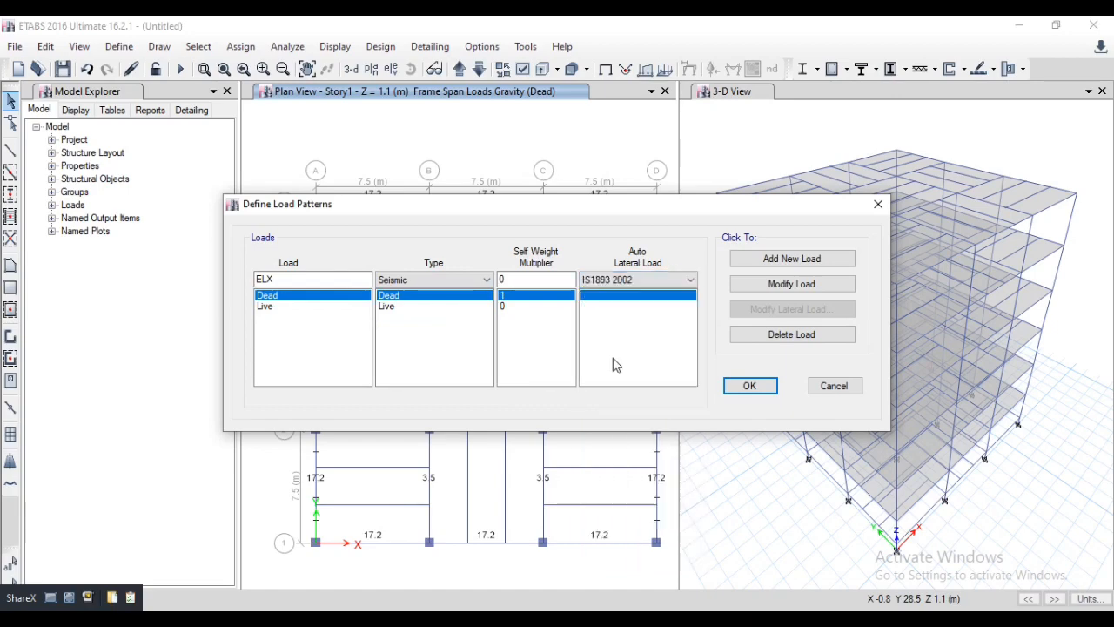
pyautogui.click(753, 261)
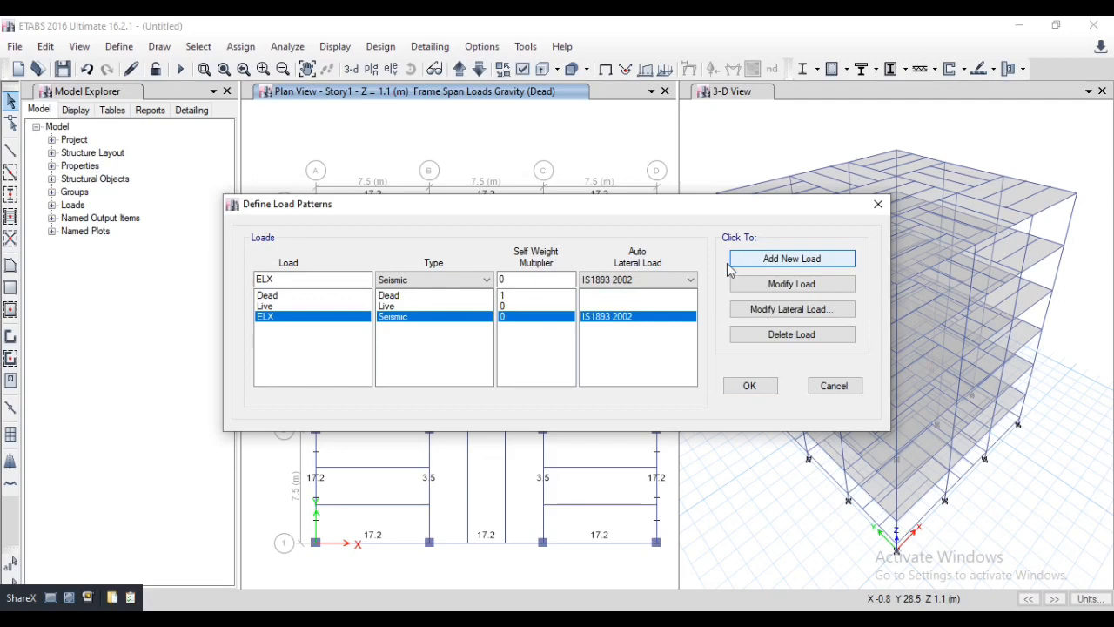
# - Add two more Seismic load patterns named ELX+E and ELX-E, both using the IS1893 2002 auto lateral load
pyautogui.click(285, 278)
pyautogui.write('+E')
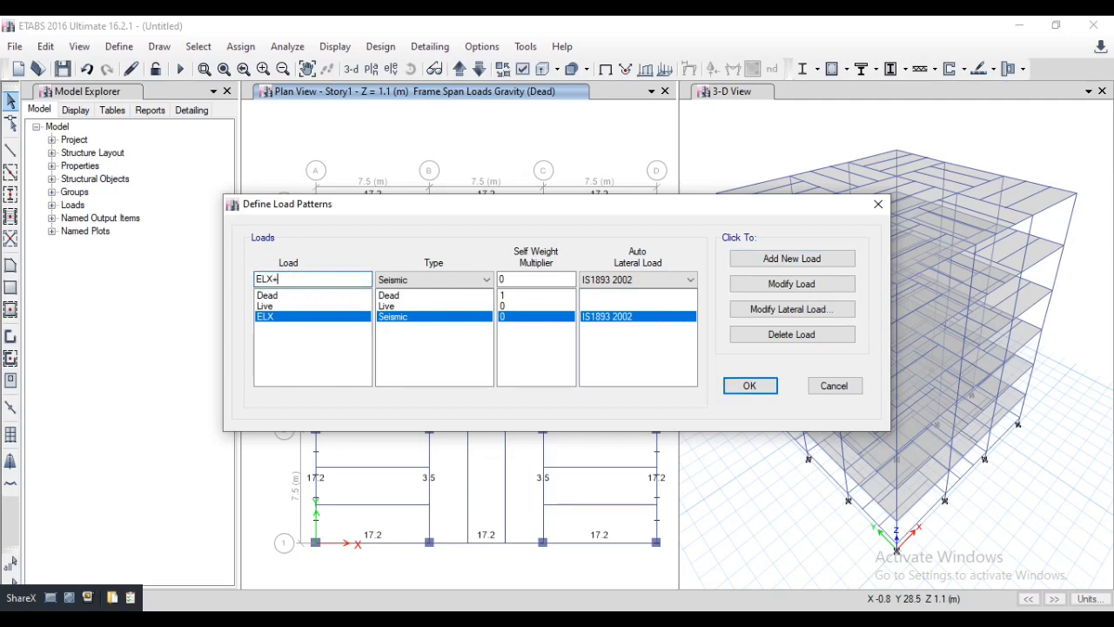
pyautogui.click(750, 261)
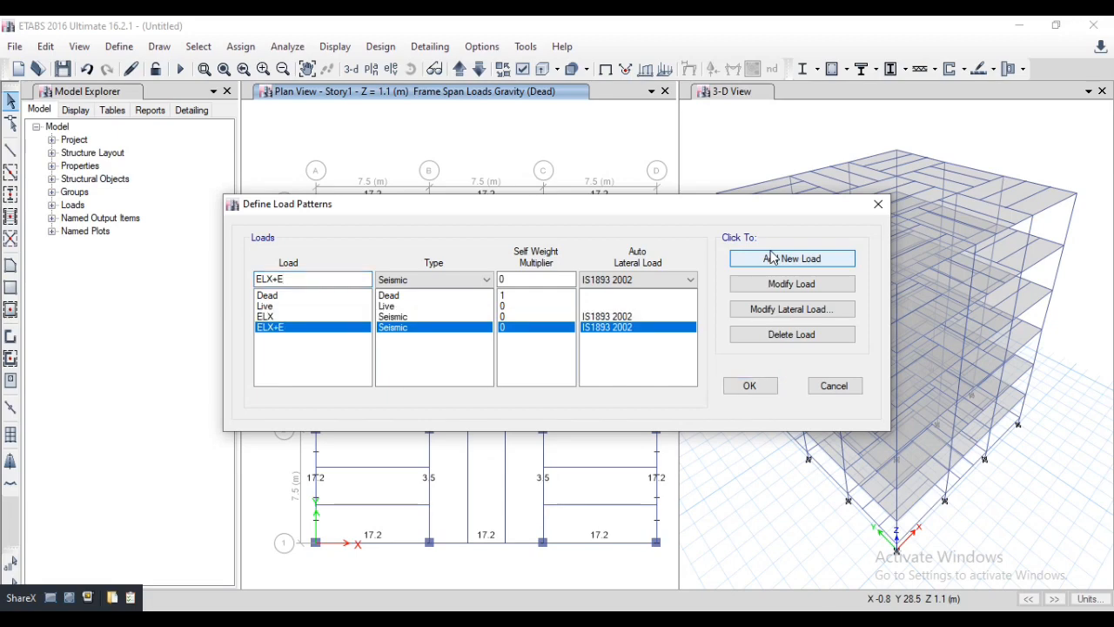
pyautogui.click(327, 278)
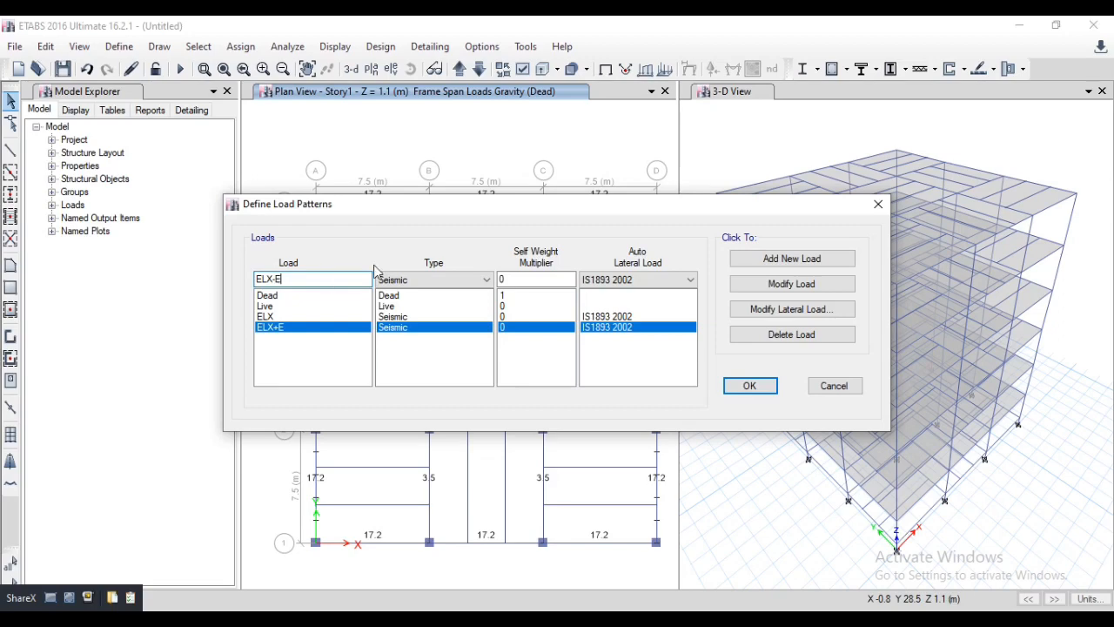
pyautogui.click(783, 259)
# - Add three more Seismic load patterns named ELY, ELY+E and ELY-E, all using the IS1893 2002 auto lateral load
pyautogui.click(298, 278)
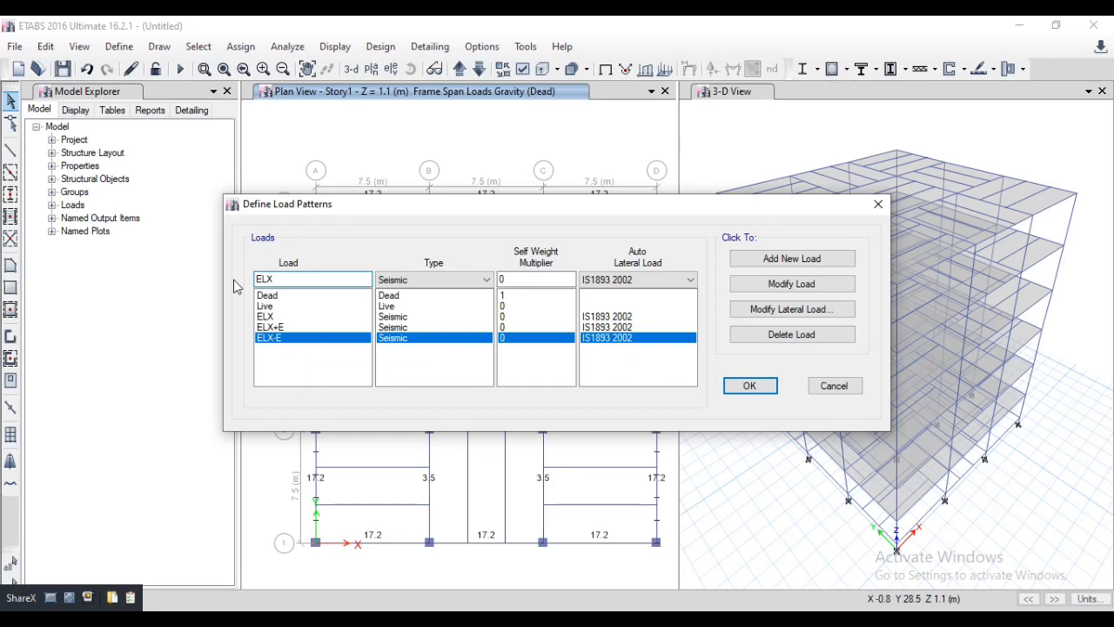
pyautogui.write('Y')
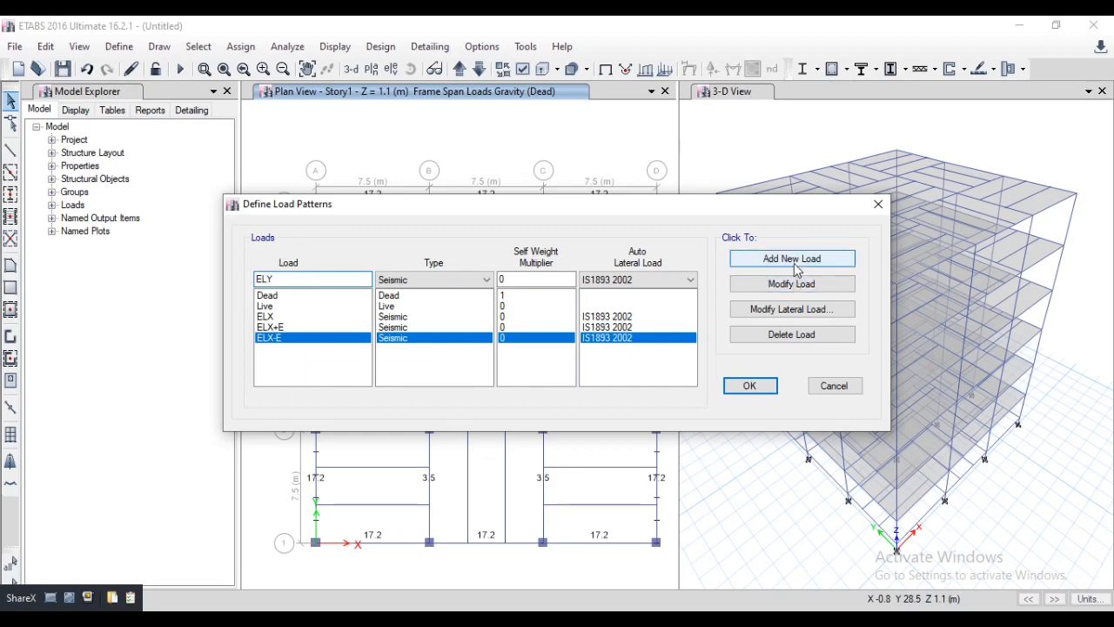
pyautogui.click(766, 260)
pyautogui.click(315, 278)
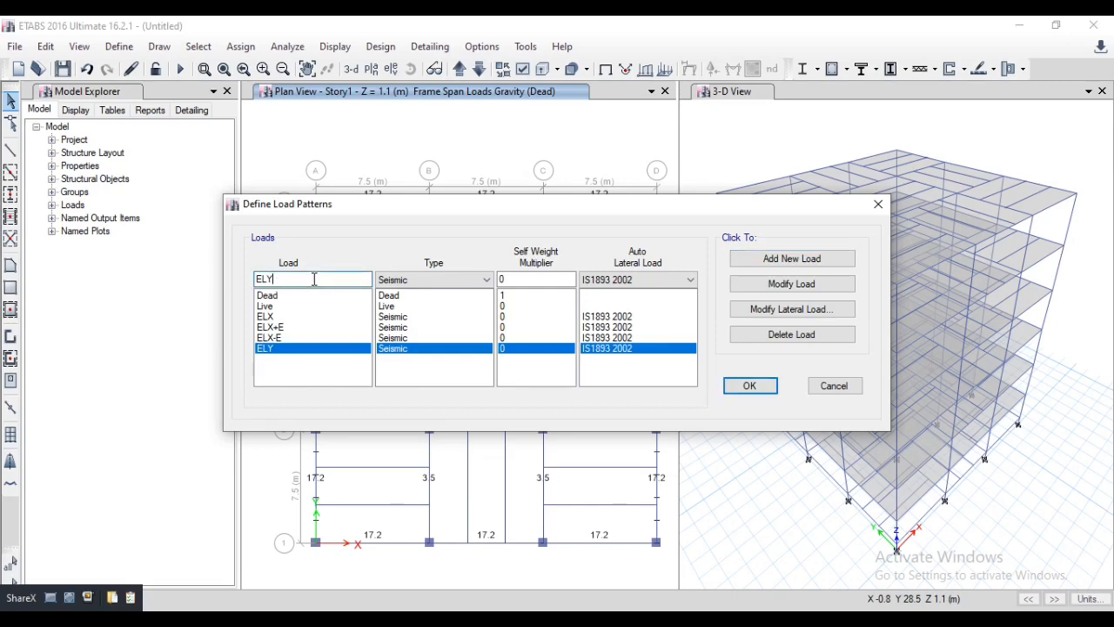
pyautogui.write('+E')
pyautogui.click(791, 258)
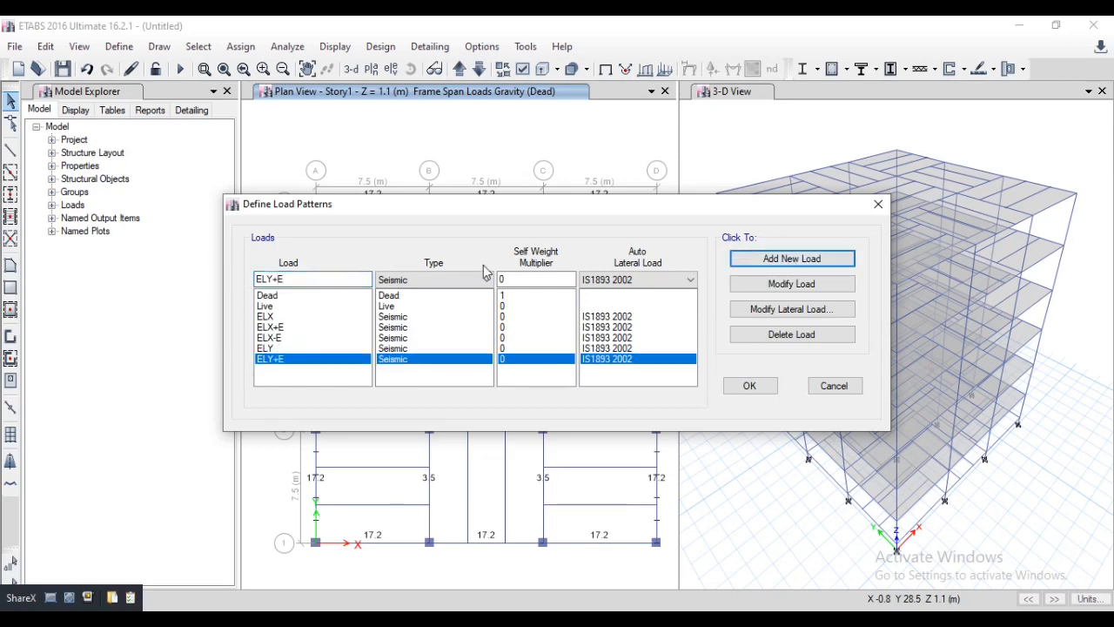
pyautogui.click(329, 281)
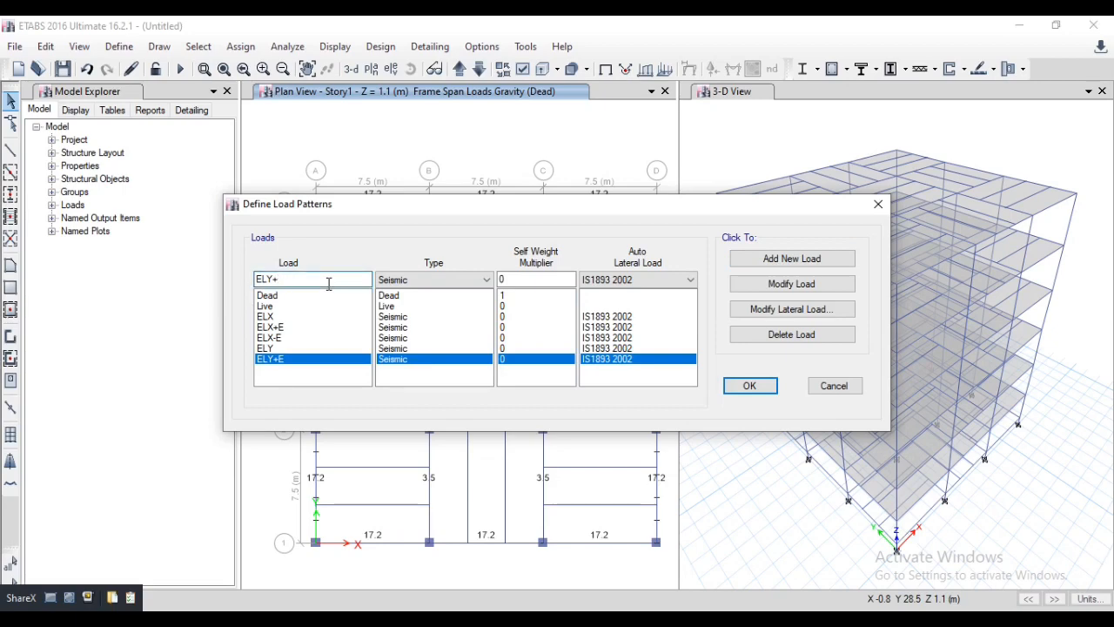
pyautogui.write('-E')
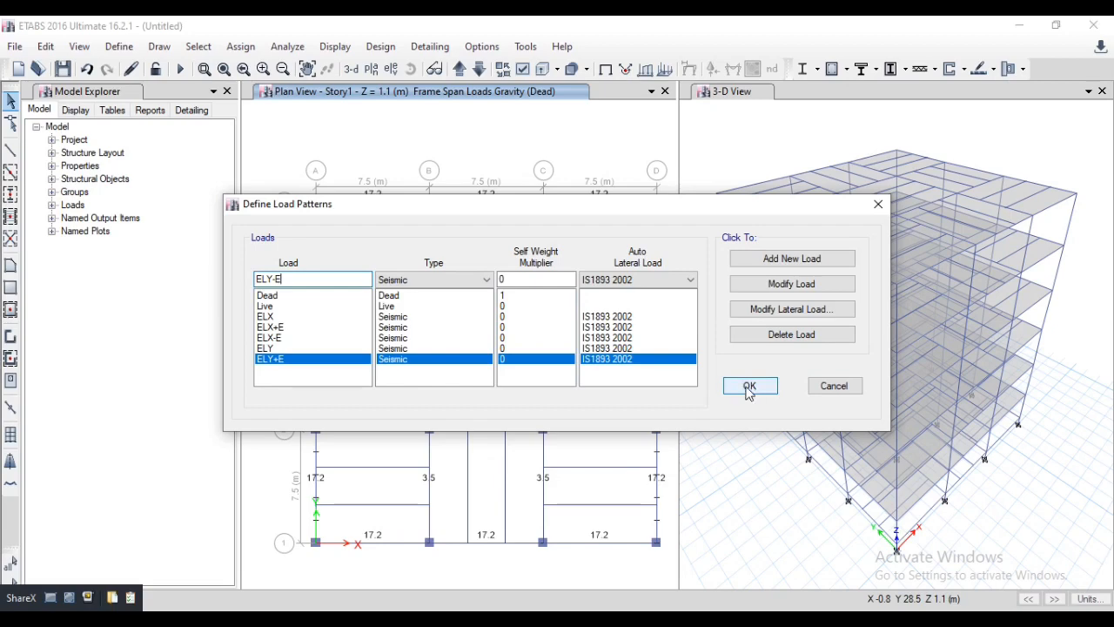
pyautogui.click(795, 268)
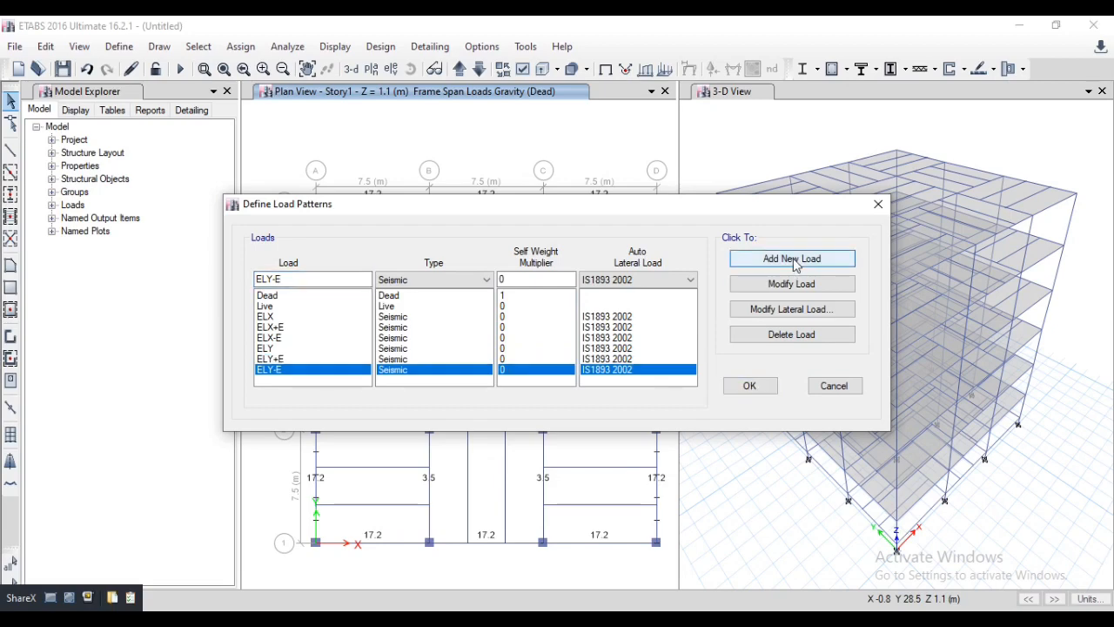
# - Edit the ELX lateral load so that only X Dir is enabled and the bottom story is Story1
pyautogui.click(264, 316)
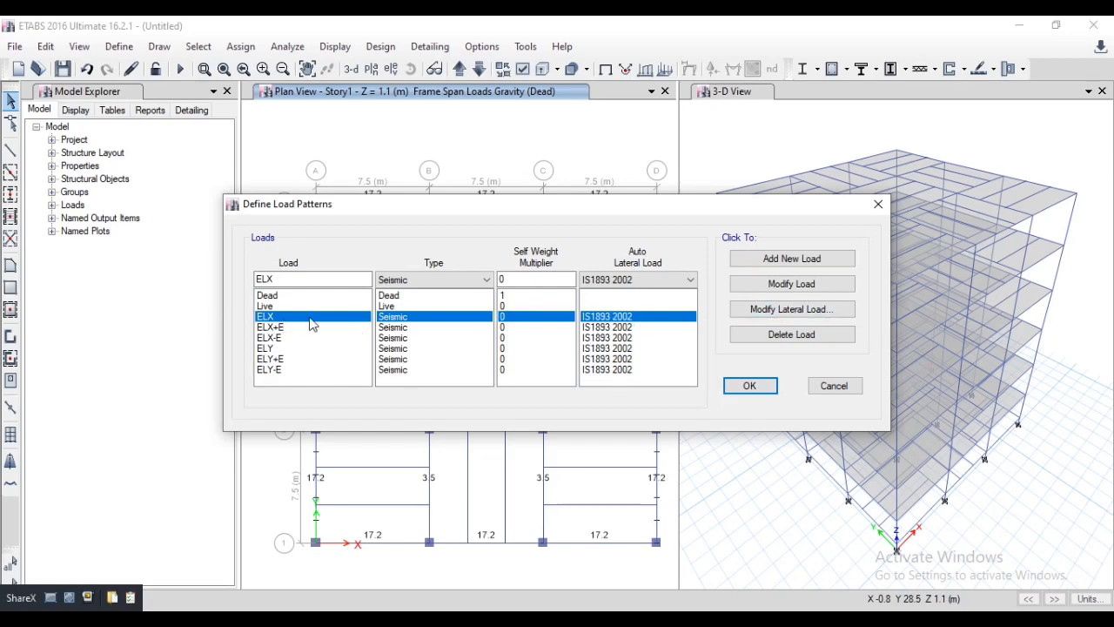
pyautogui.click(808, 311)
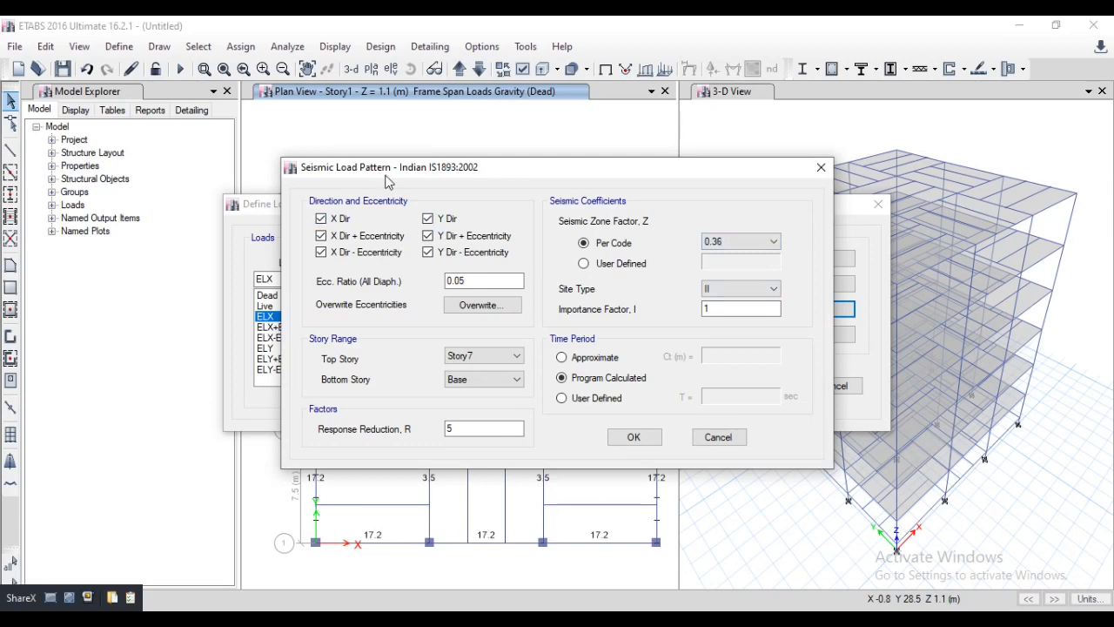
pyautogui.moveTo(385, 171); pyautogui.dragTo(605, 157)
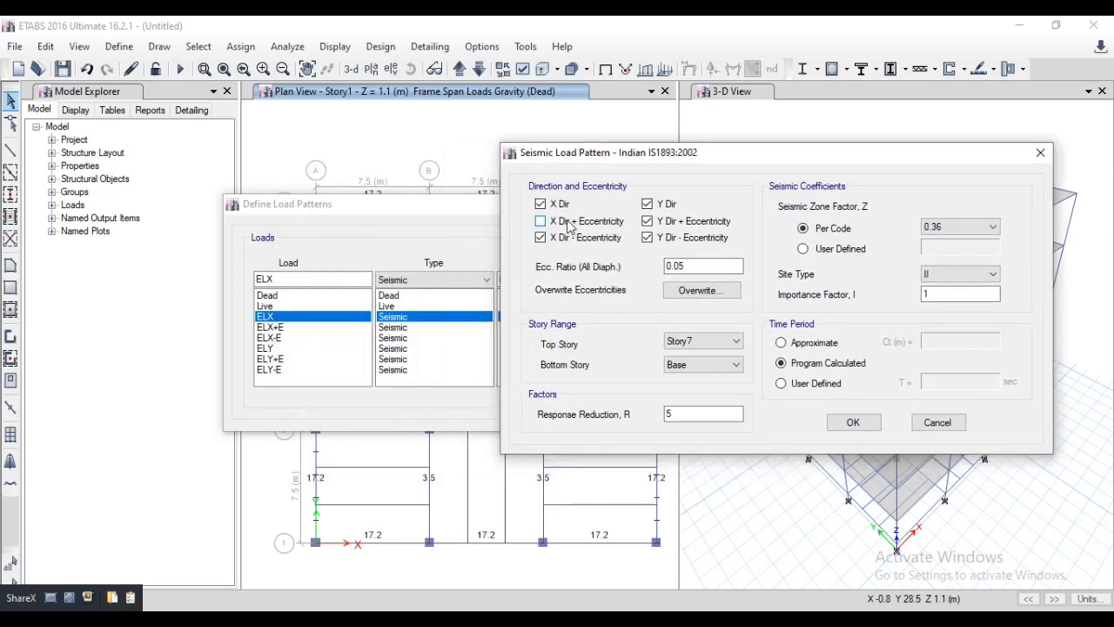
pyautogui.click(566, 238)
pyautogui.click(644, 238)
pyautogui.click(669, 205)
pyautogui.click(669, 222)
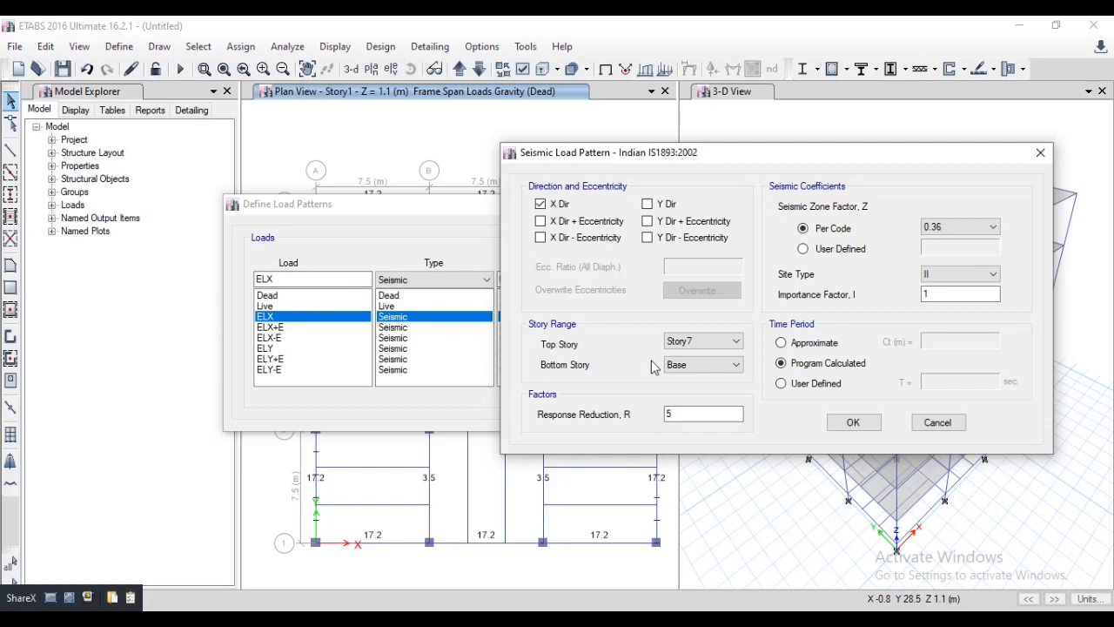
pyautogui.click(688, 365)
pyautogui.click(696, 376)
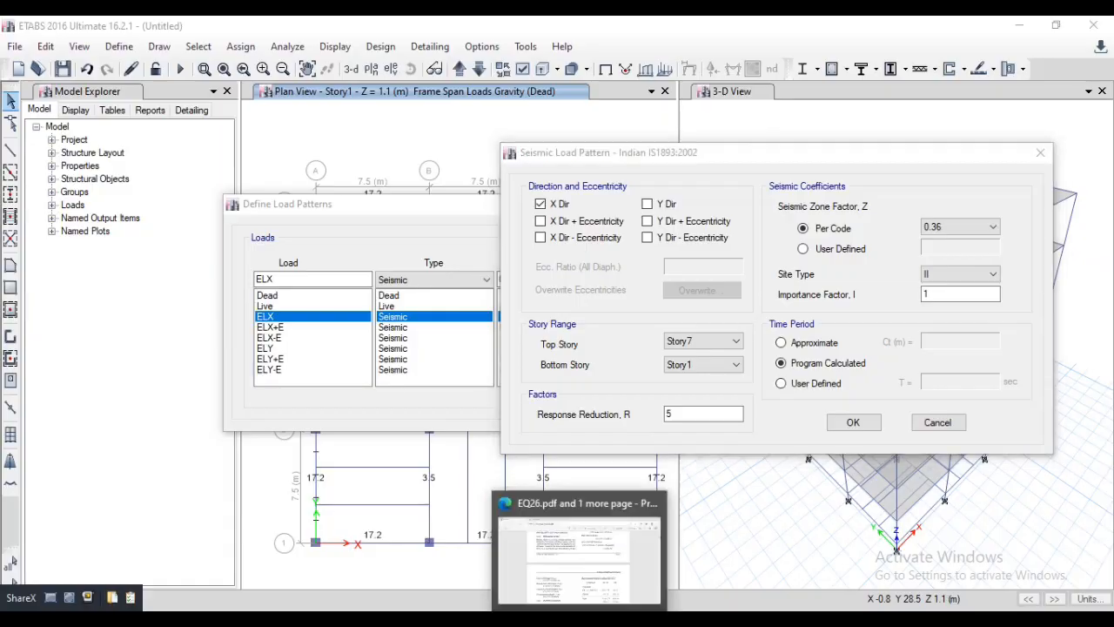
# - Consult the Design Seismic Load section of EQ26.pdf for the zone factor, importance factor and soil type
pyautogui.click(576, 553)
pyautogui.scroll(-20, 654, 184)
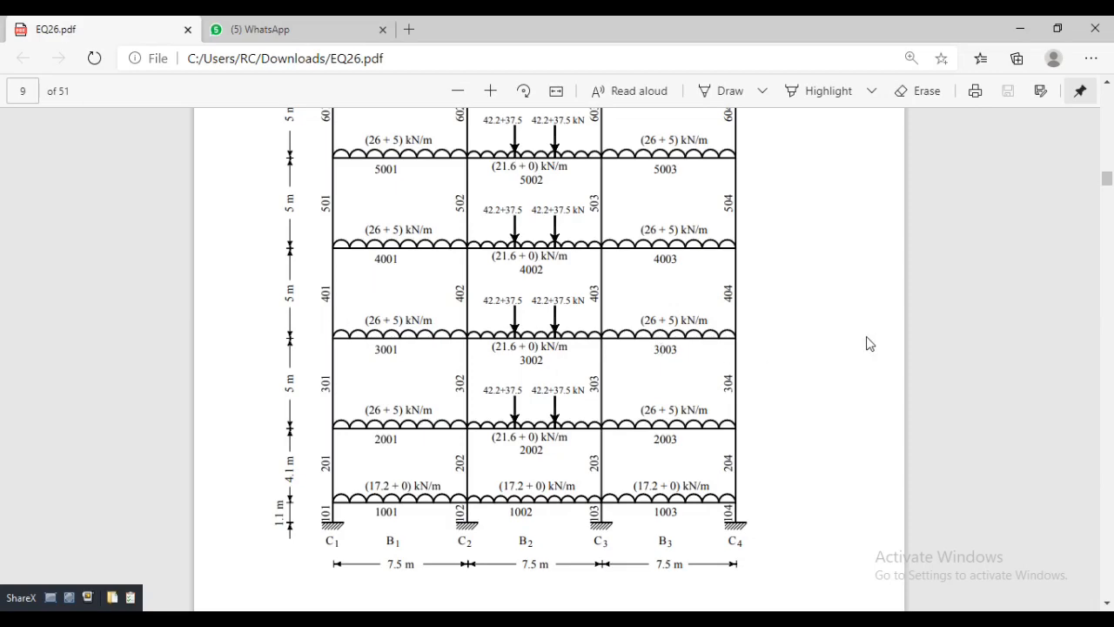
pyautogui.scroll(-10, 635, 405)
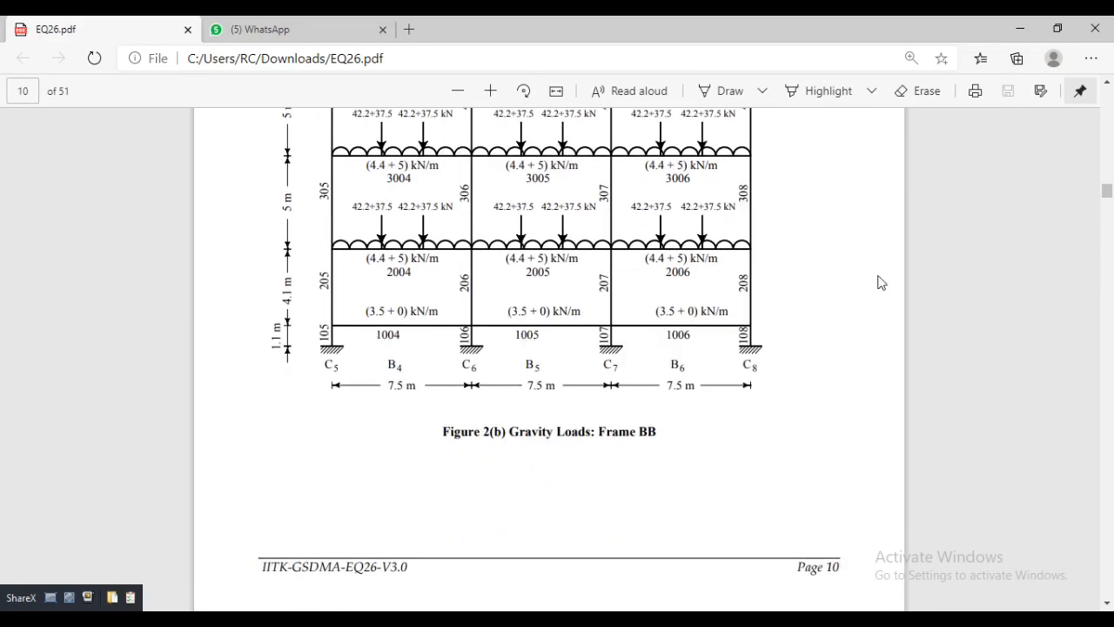
pyautogui.scroll(-3, 880, 284)
pyautogui.scroll(-10, 881, 284)
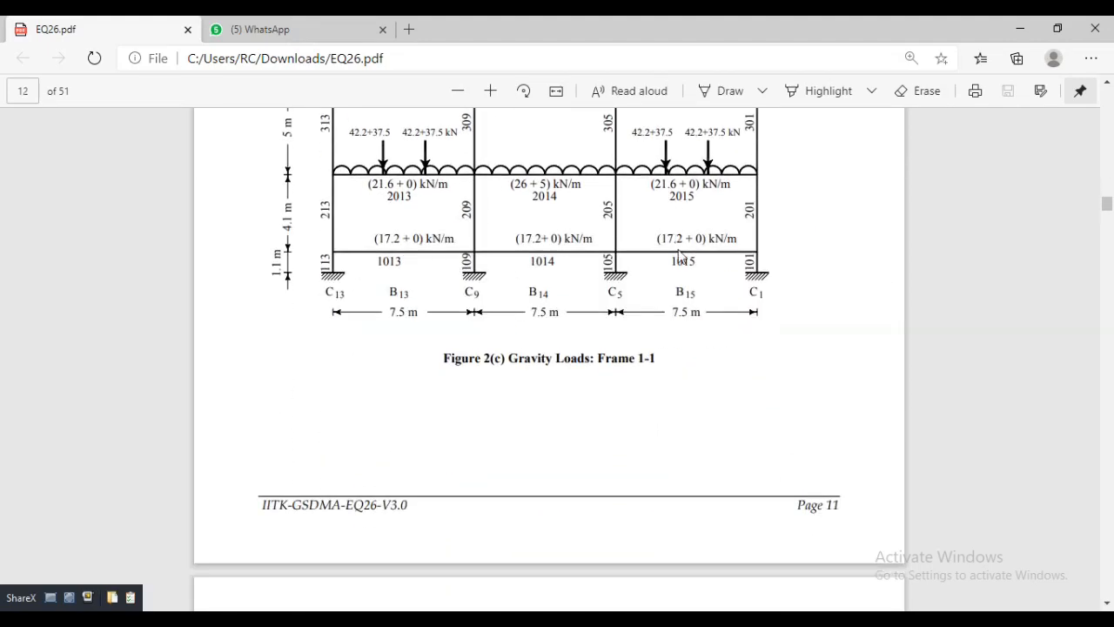
pyautogui.scroll(-15, 684, 268)
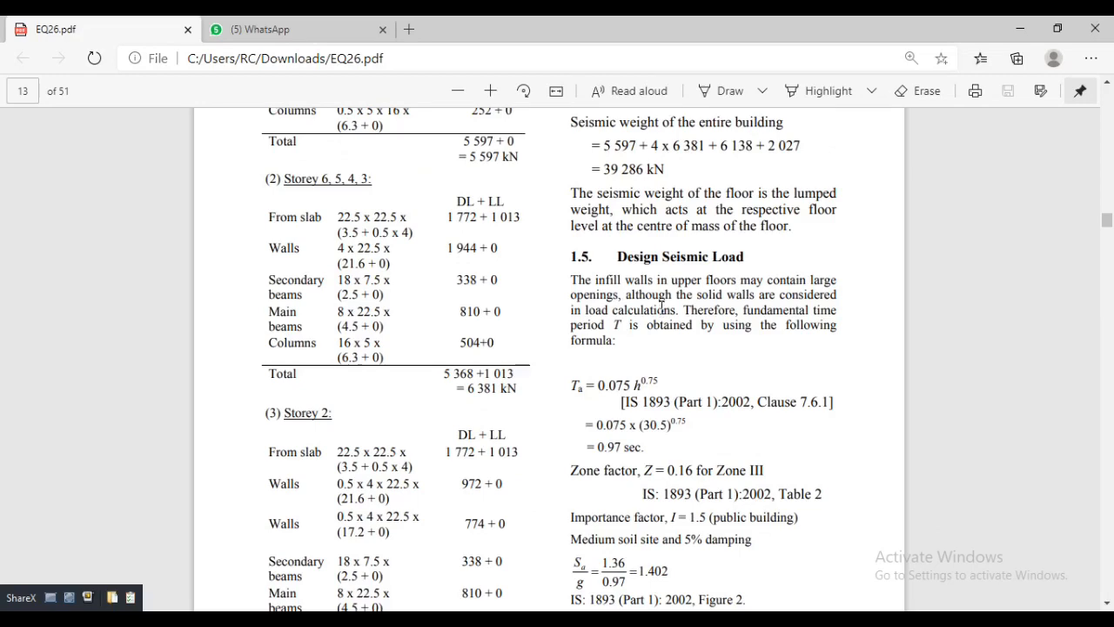
pyautogui.scroll(1, 662, 308)
pyautogui.scroll(-2, 662, 308)
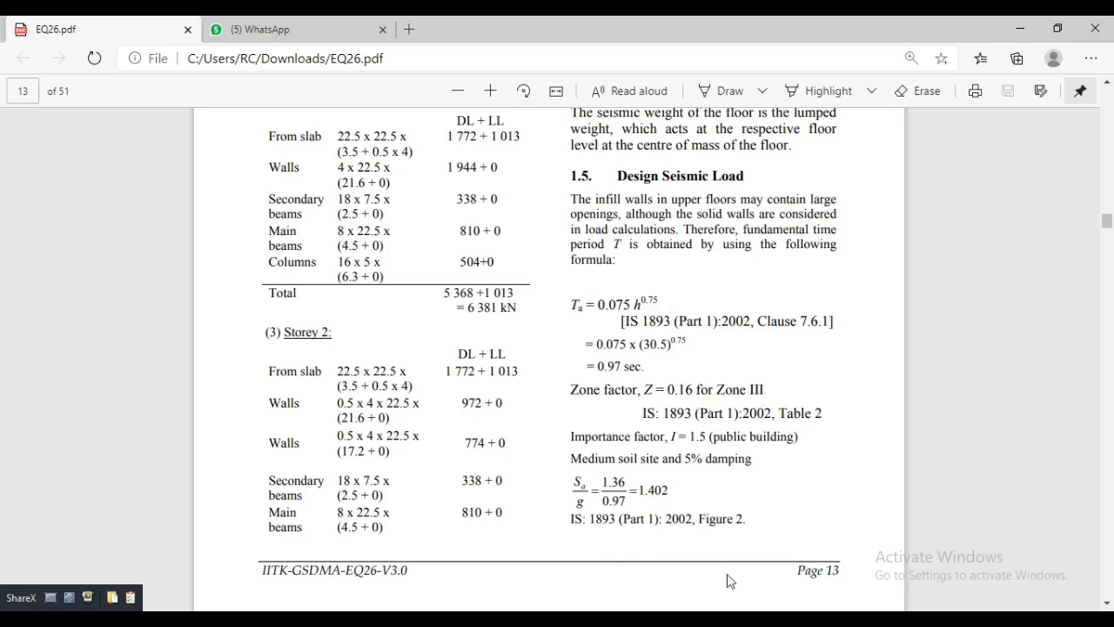
# - Back in ETABS, set ELX's seismic zone factor to 0.16, importance factor to 1.5 and time period to User Defined
pyautogui.click(663, 619)
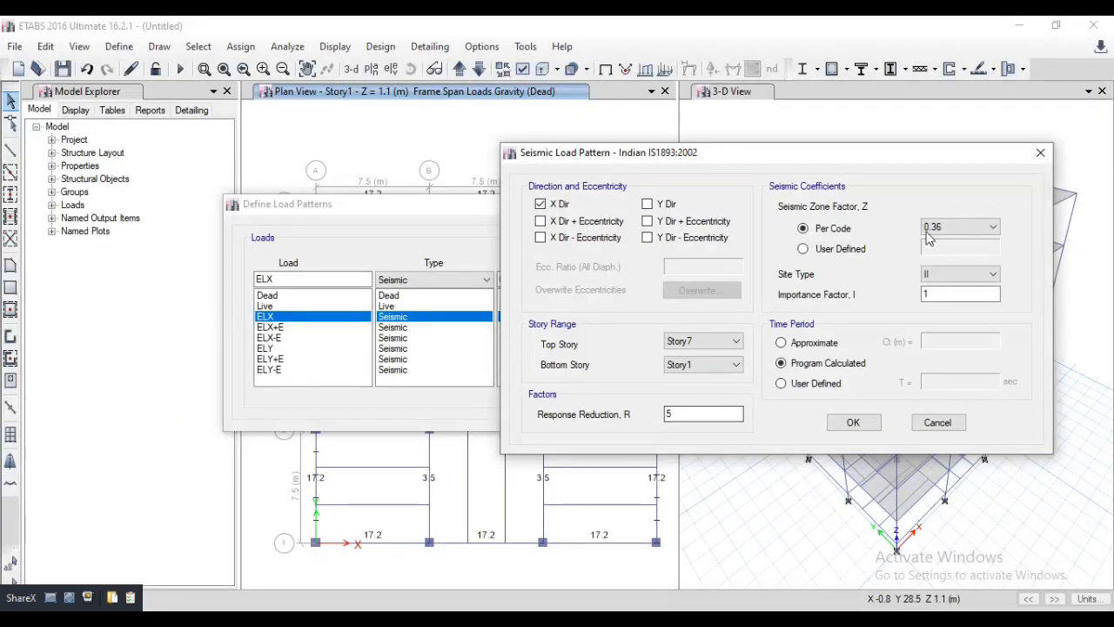
pyautogui.click(952, 231)
pyautogui.click(949, 252)
pyautogui.click(936, 294)
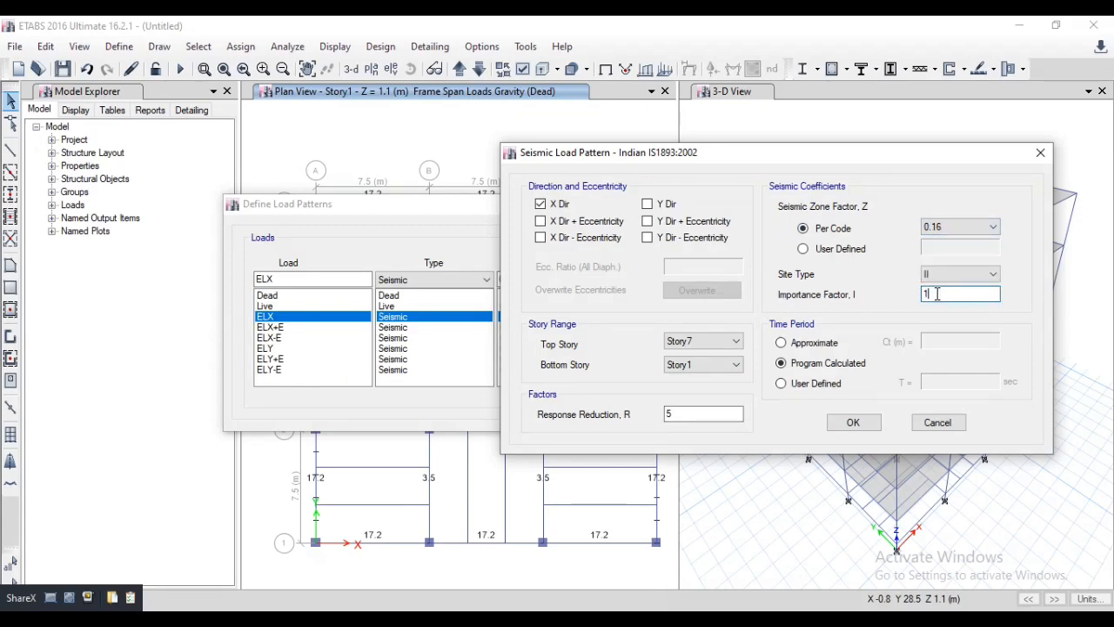
pyautogui.write('.5')
pyautogui.click(812, 384)
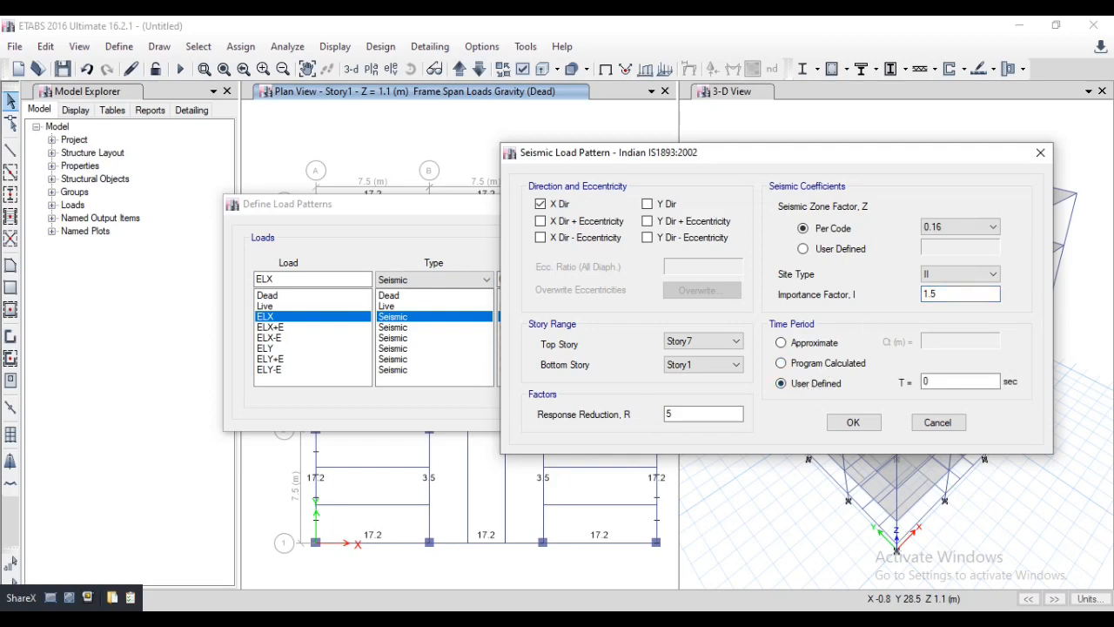
# - Switch to the fundamental time period formula in EQ26.pdf and open a fresh scientific Calculator beside it
pyautogui.moveTo(578, 618)
pyautogui.click(599, 559)
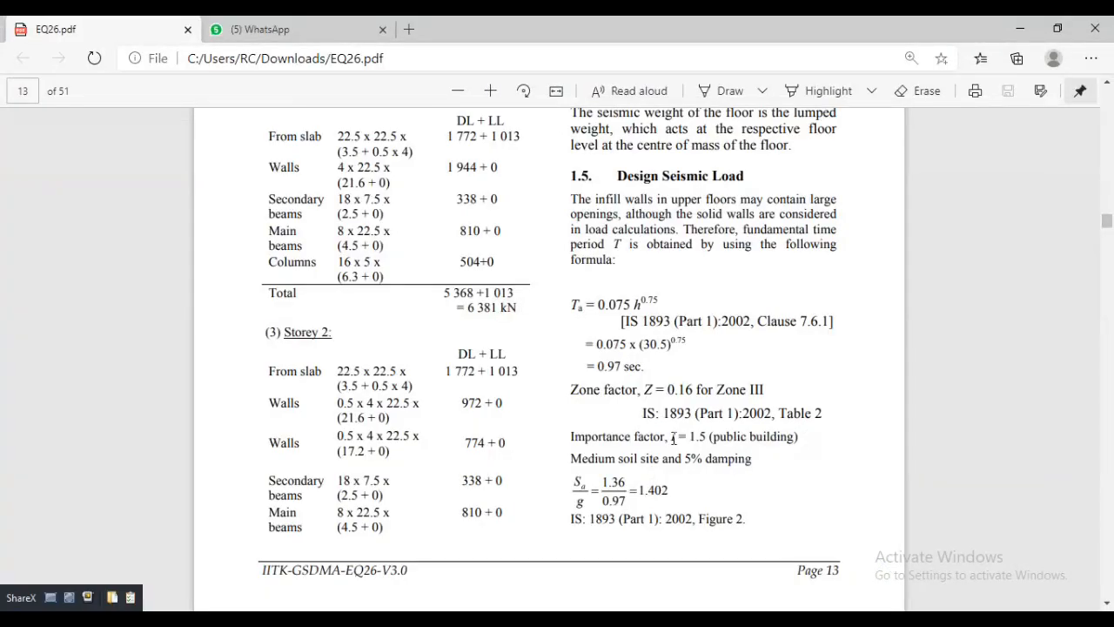
pyautogui.click(785, 618)
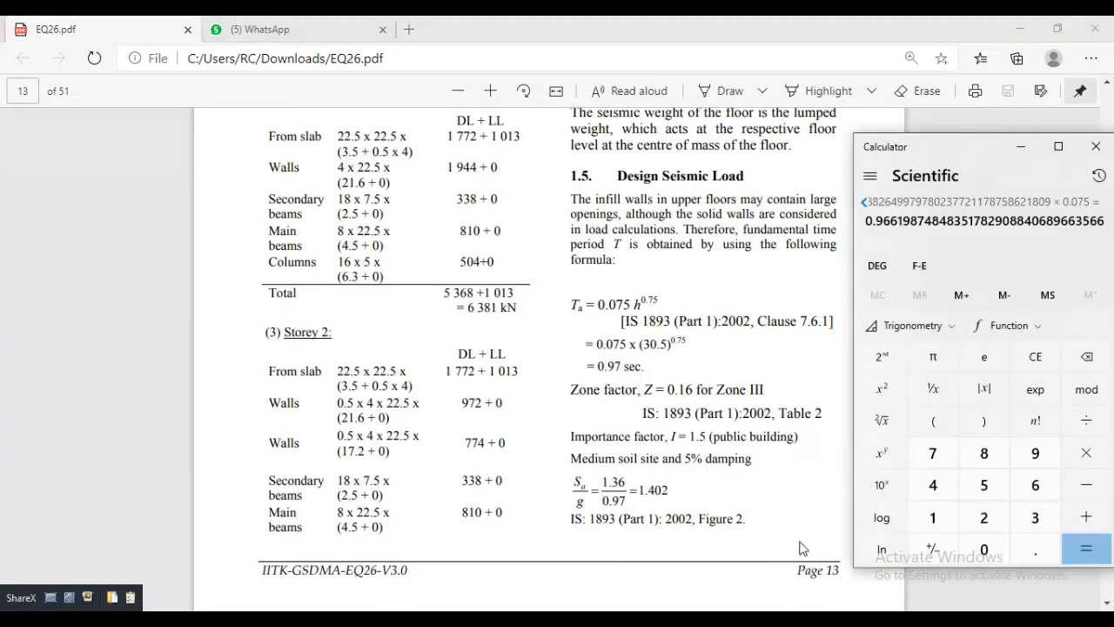
pyautogui.moveTo(986, 151); pyautogui.dragTo(949, 154)
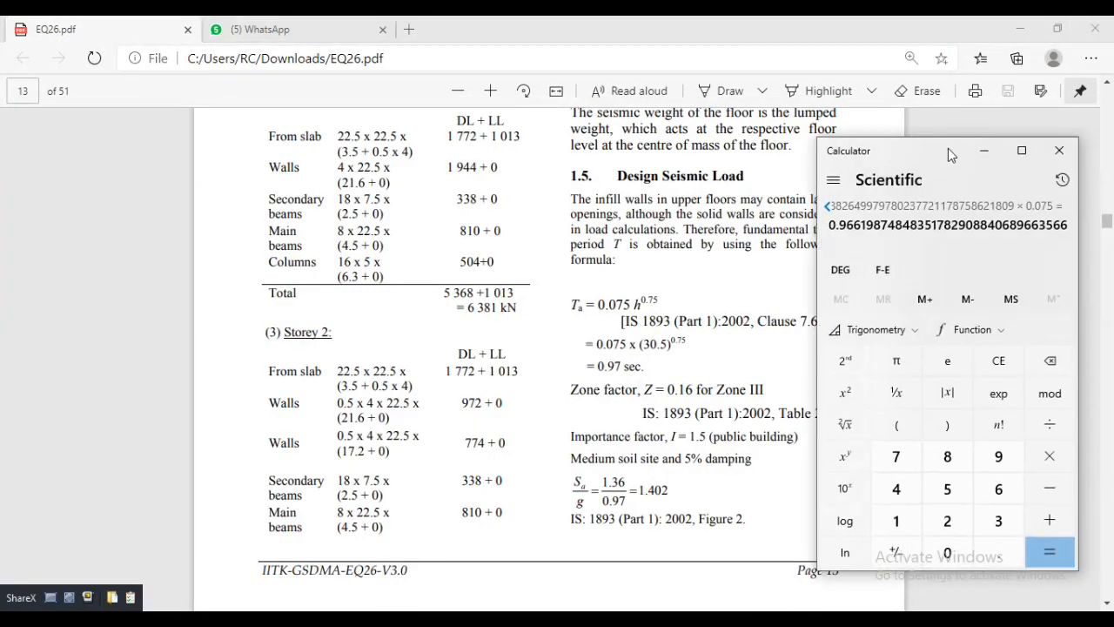
pyautogui.click(1060, 151)
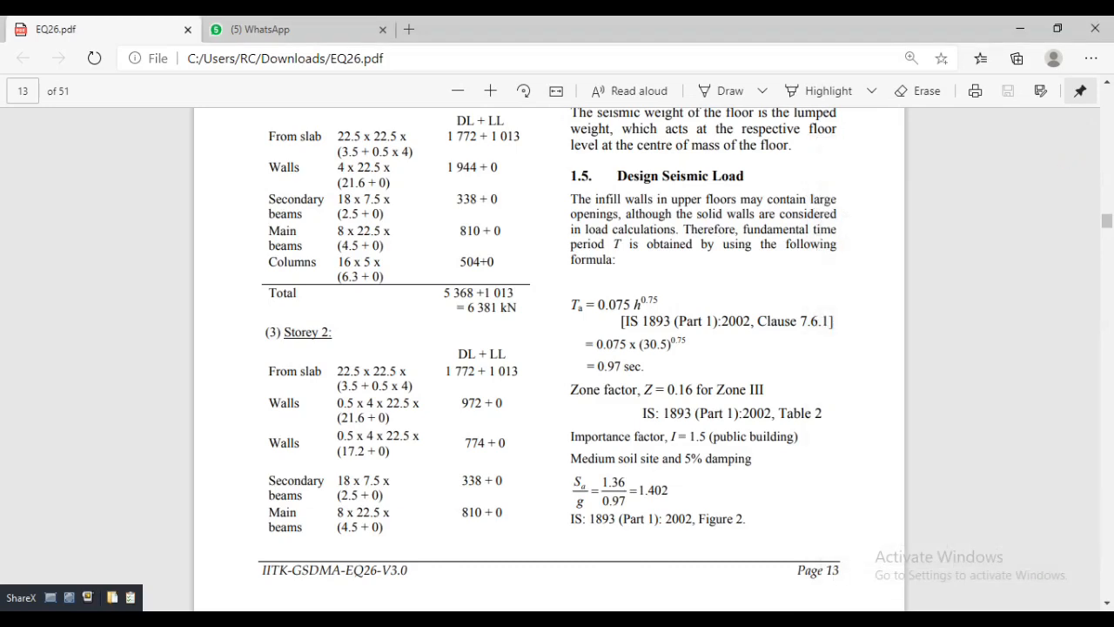
pyautogui.click(130, 618)
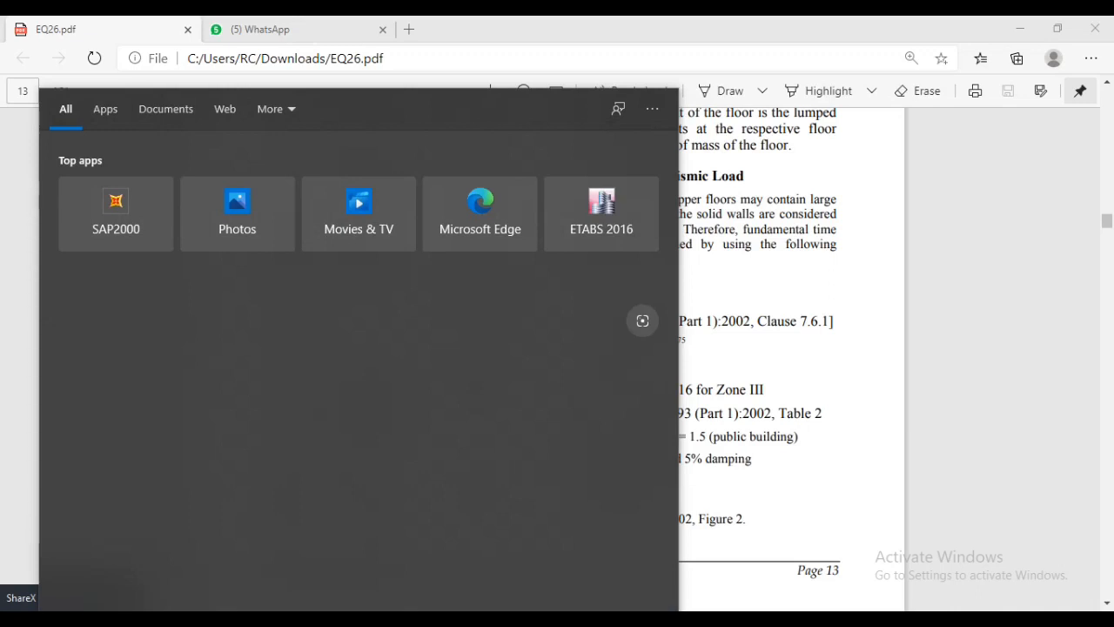
pyautogui.write('CAL')
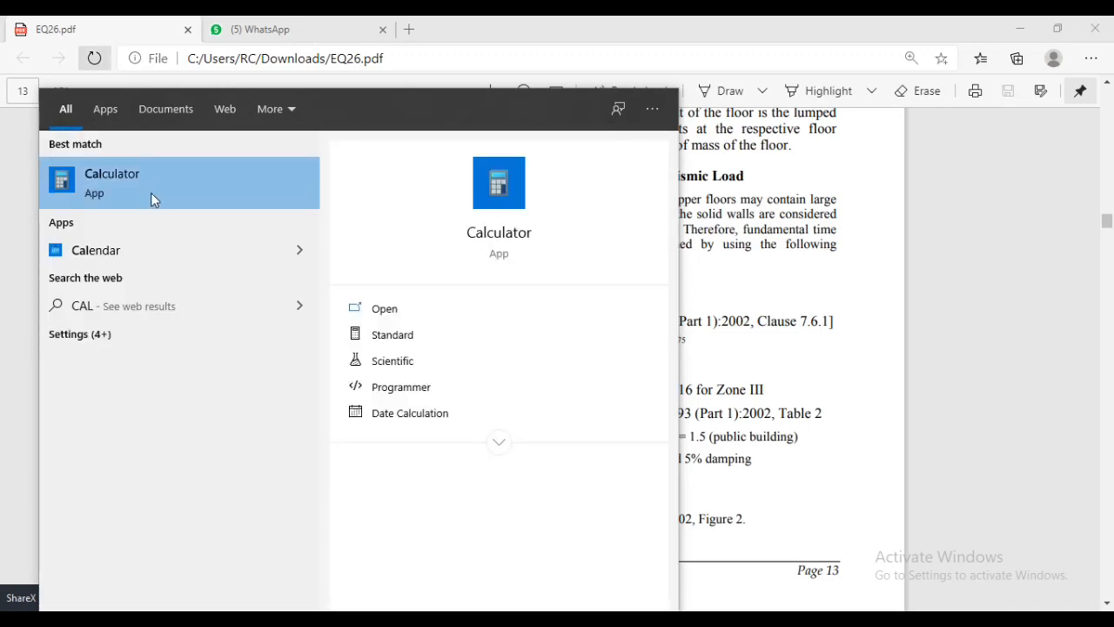
pyautogui.click(151, 198)
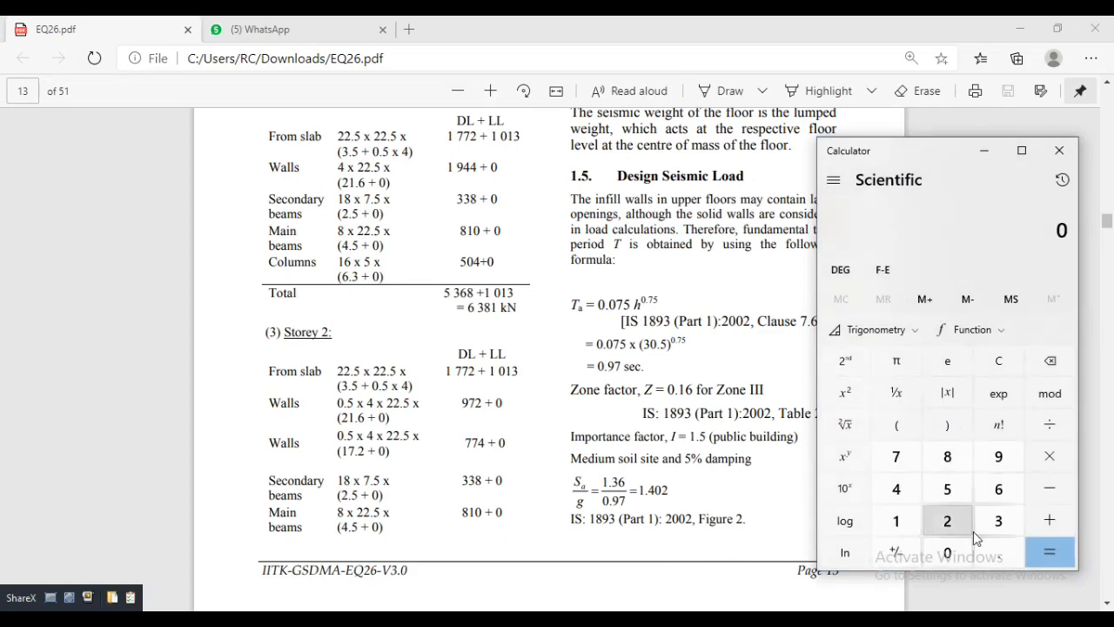
# - Calculate 30.2 raised to the power 0.75 for the time period formula
pyautogui.click(998, 523)
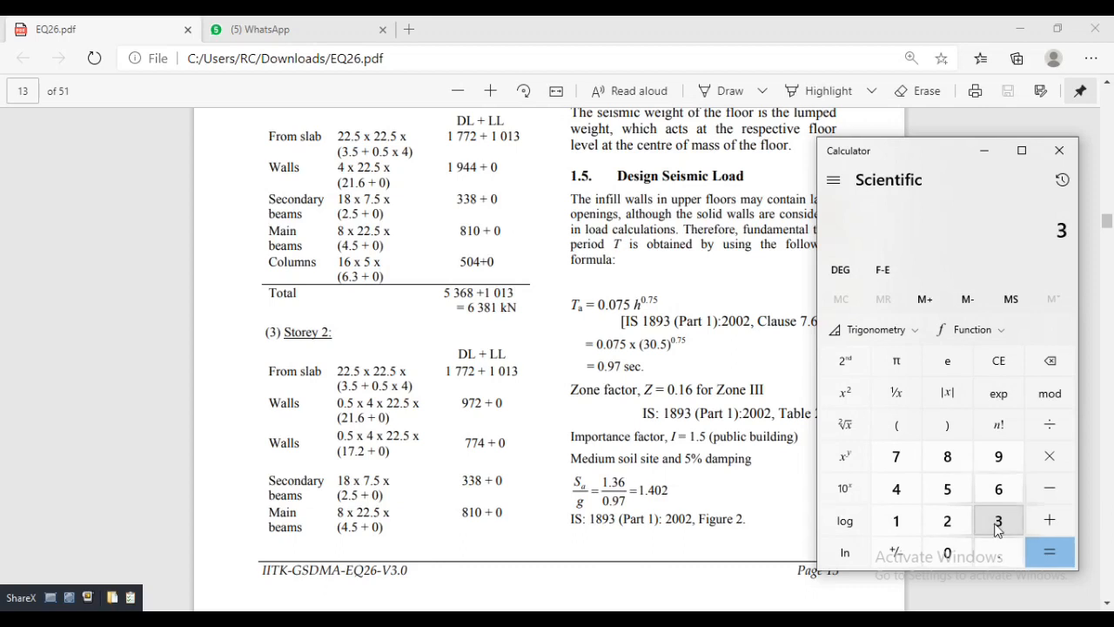
pyautogui.click(946, 552)
pyautogui.click(998, 551)
pyautogui.click(946, 522)
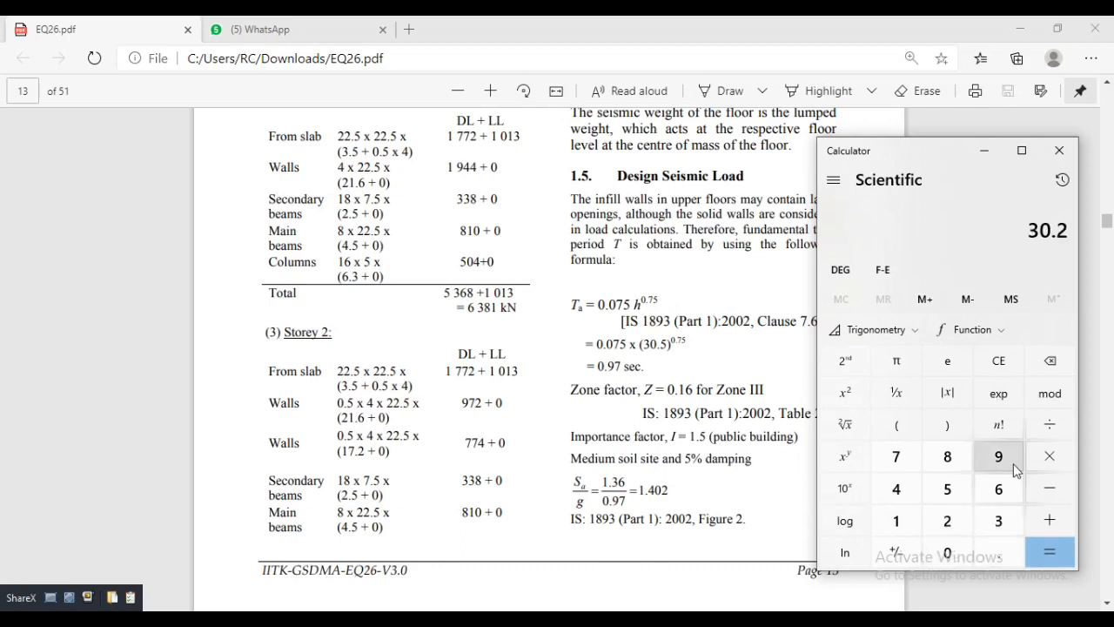
pyautogui.click(857, 459)
pyautogui.click(946, 551)
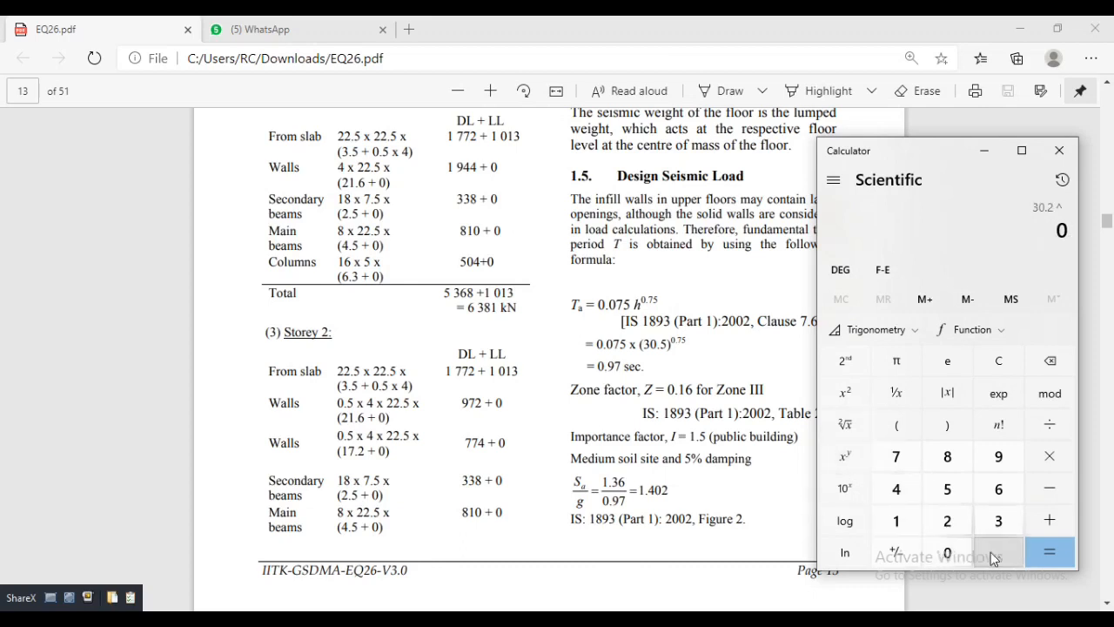
pyautogui.click(993, 554)
pyautogui.click(896, 456)
pyautogui.click(947, 488)
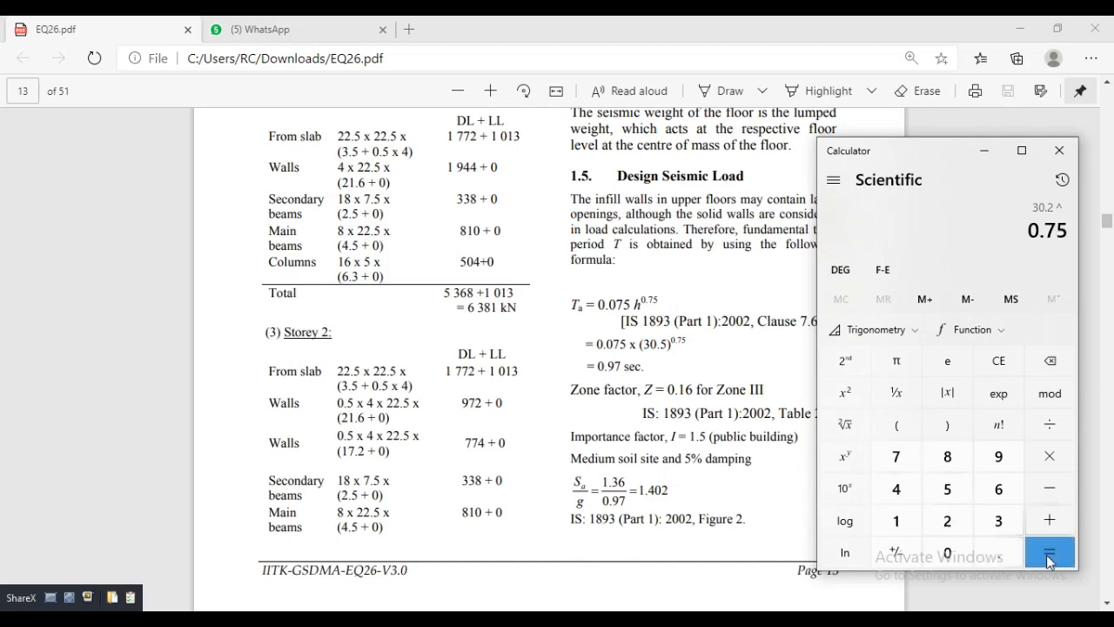
pyautogui.click(1040, 552)
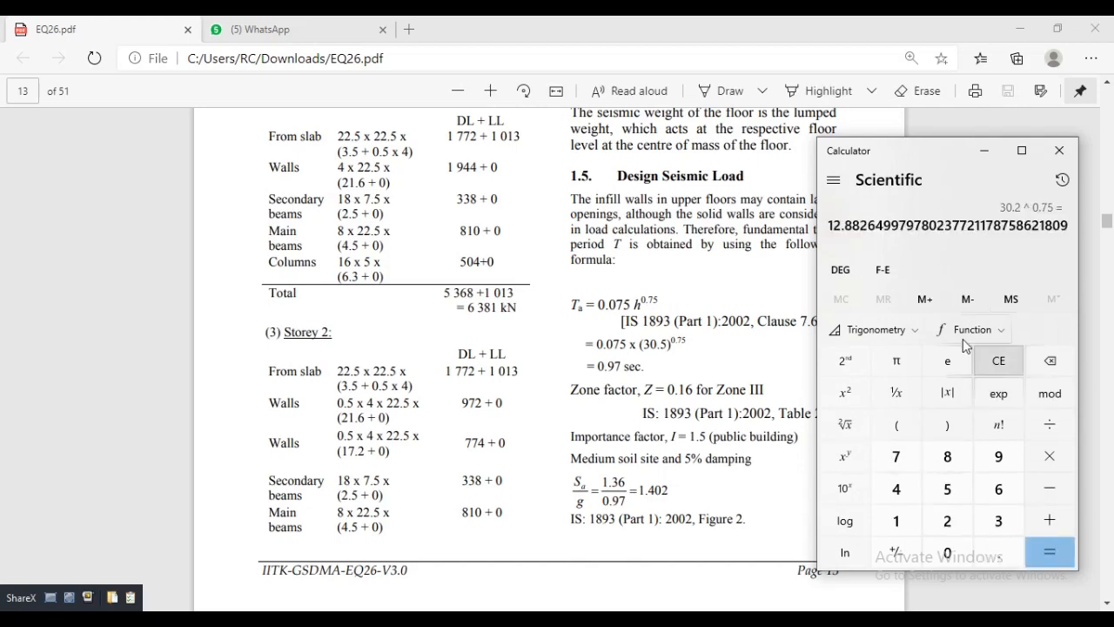
# - Multiply the calculated power by 0.075 to get the fundamental time period
pyautogui.click(1049, 456)
pyautogui.click(948, 554)
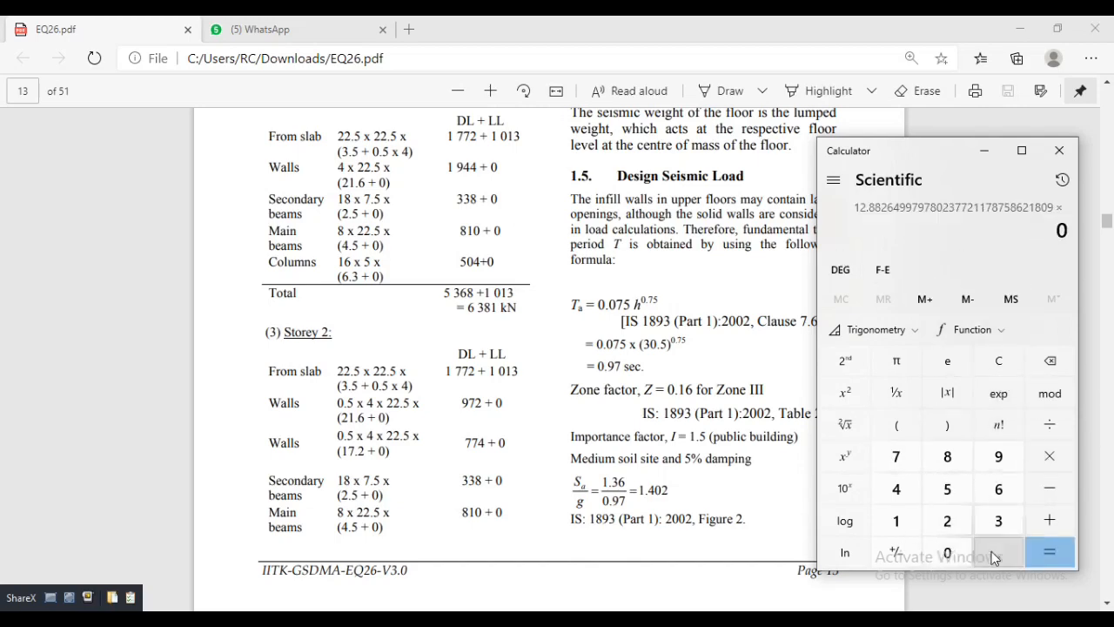
pyautogui.click(996, 555)
pyautogui.click(948, 554)
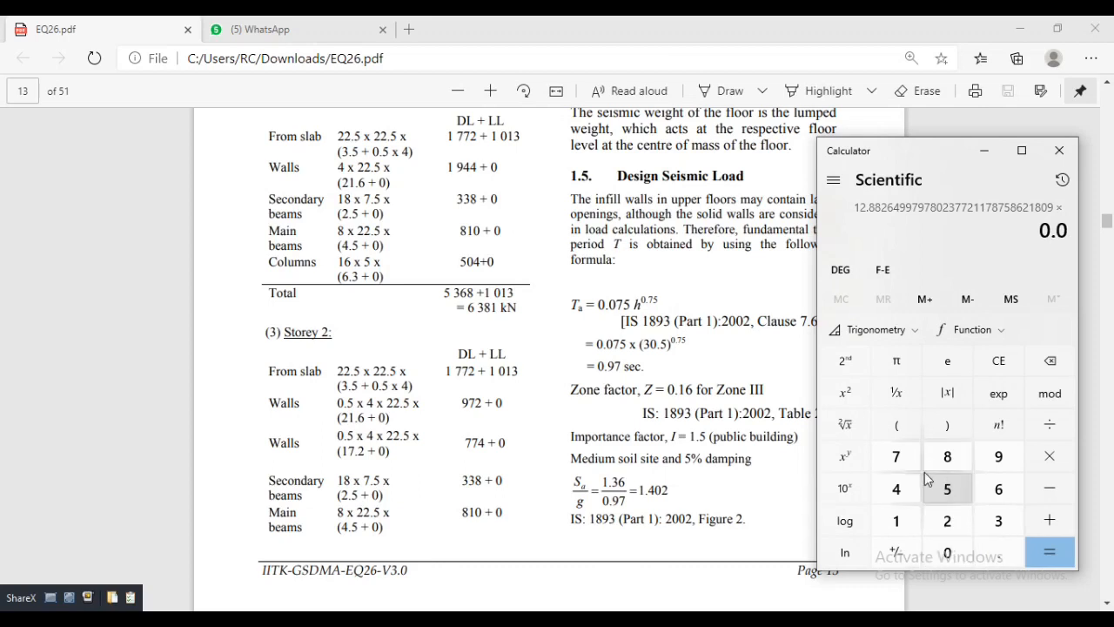
pyautogui.click(899, 458)
pyautogui.click(950, 488)
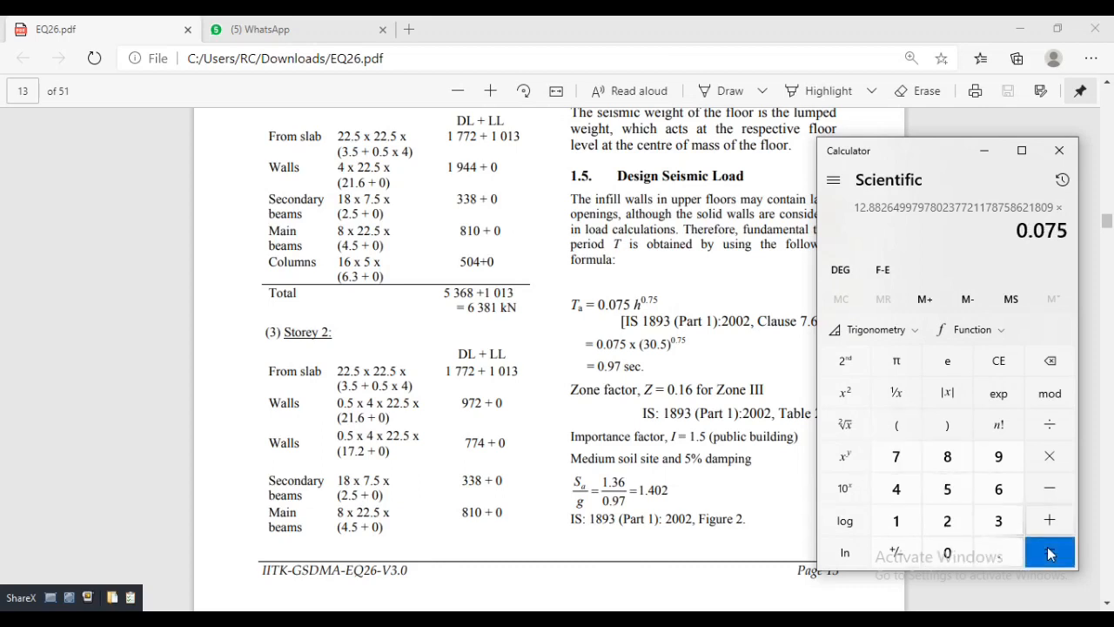
pyautogui.click(1050, 551)
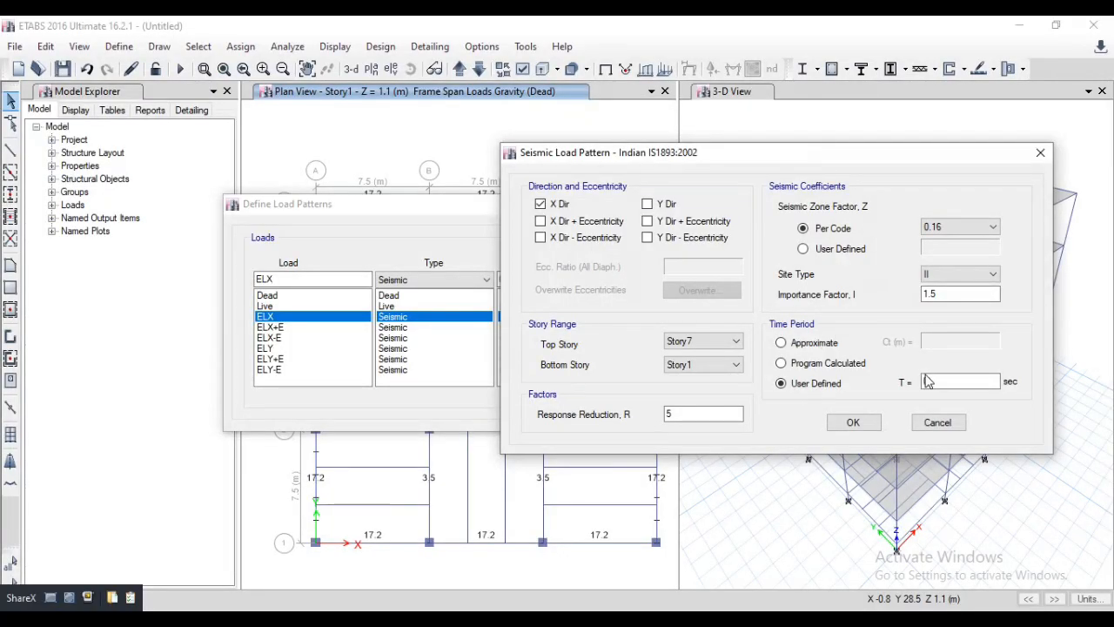
# - Back in ETABS, set ELX's user-defined time period to 0.97 sec and accept its seismic load settings
pyautogui.click(930, 381)
pyautogui.write('0.97')
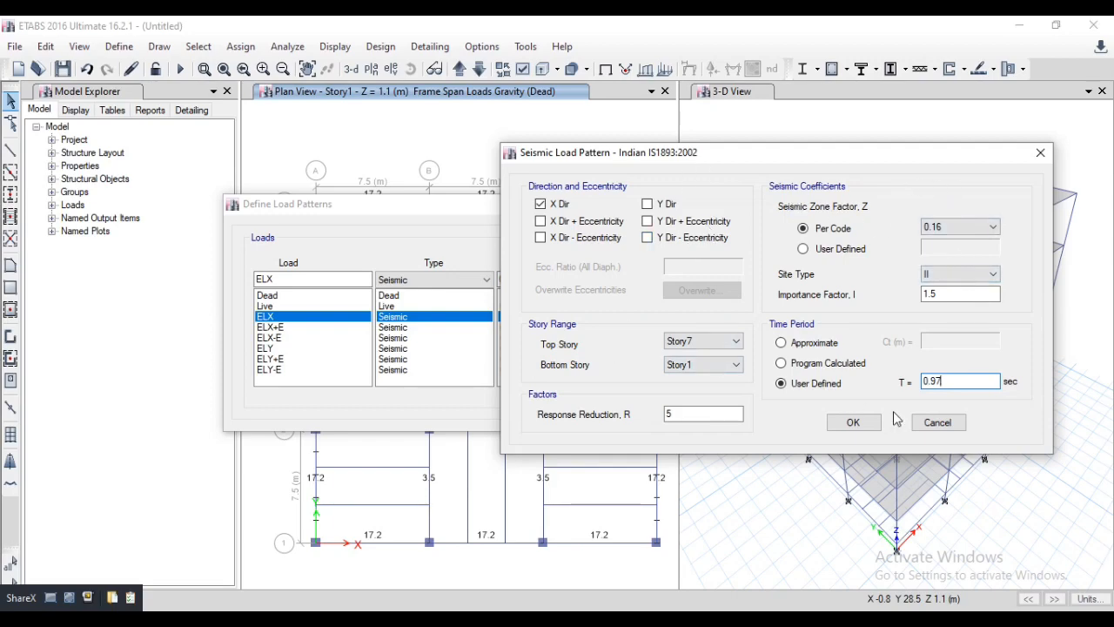
pyautogui.click(857, 422)
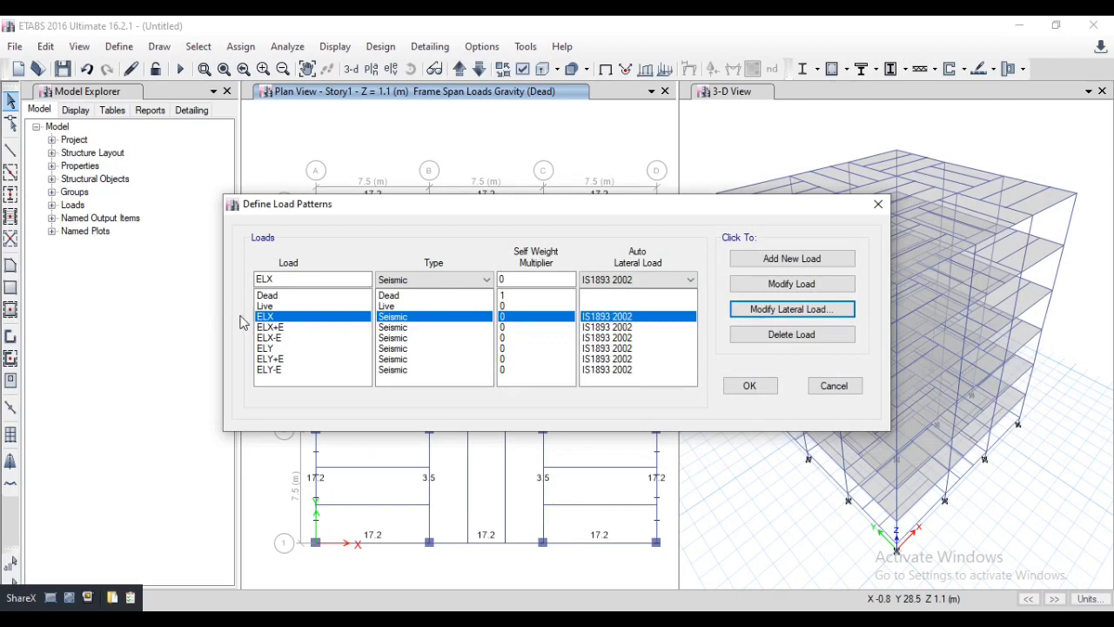
# - For the ELX+E load pattern, keep only X Dir + Eccentricity enabled and set the bottom story to Story1
pyautogui.click(284, 327)
pyautogui.click(791, 309)
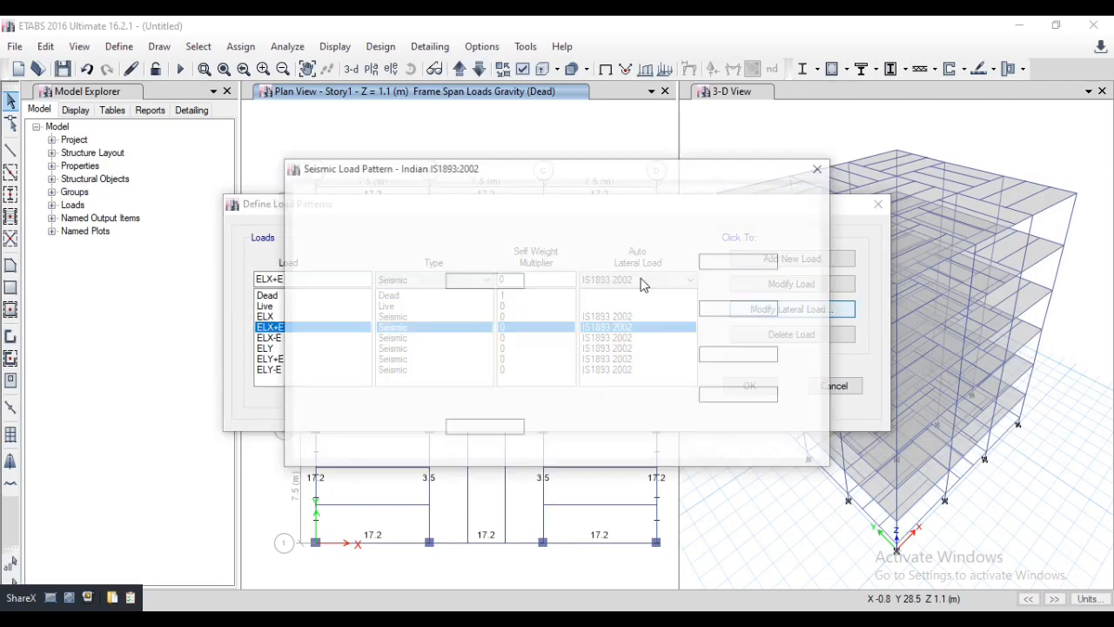
pyautogui.click(338, 225)
pyautogui.click(342, 258)
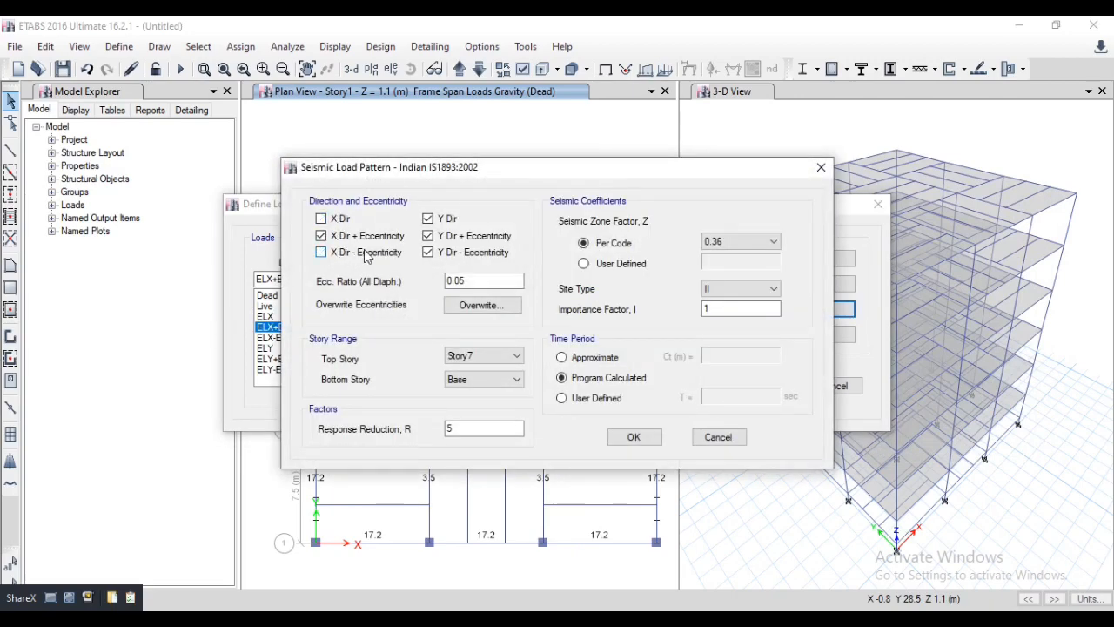
pyautogui.click(453, 254)
pyautogui.click(453, 235)
pyautogui.click(450, 223)
pyautogui.click(479, 380)
pyautogui.click(480, 457)
pyautogui.click(487, 428)
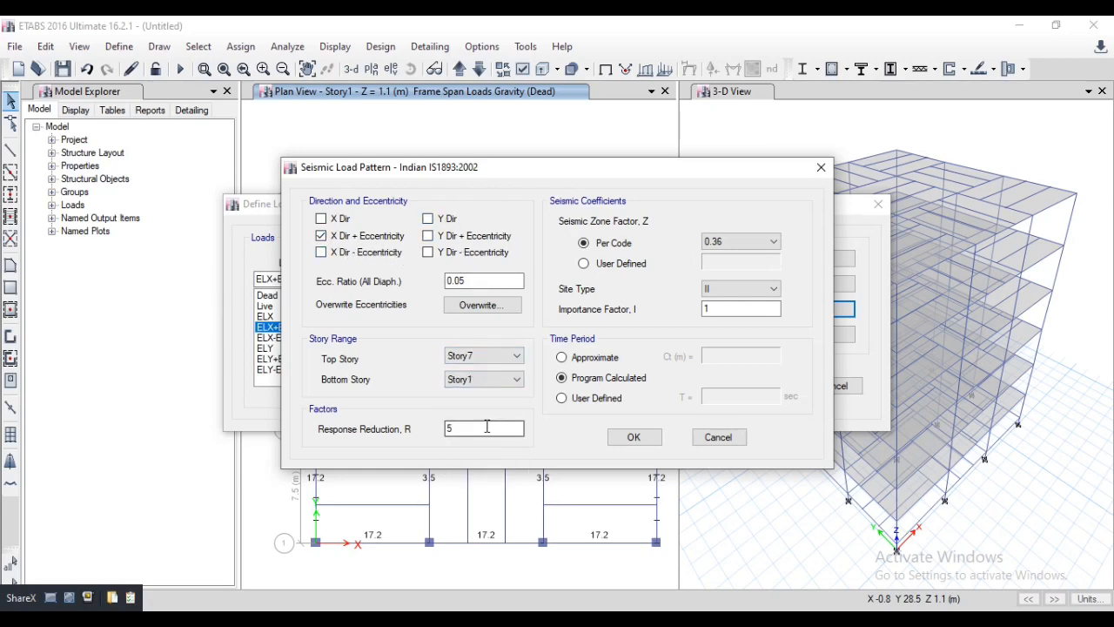
# - Give ELX+E a zone factor of 0.16, importance factor of 1.5 and user-defined time period of 0.97 sec, and accept the settings
pyautogui.click(722, 241)
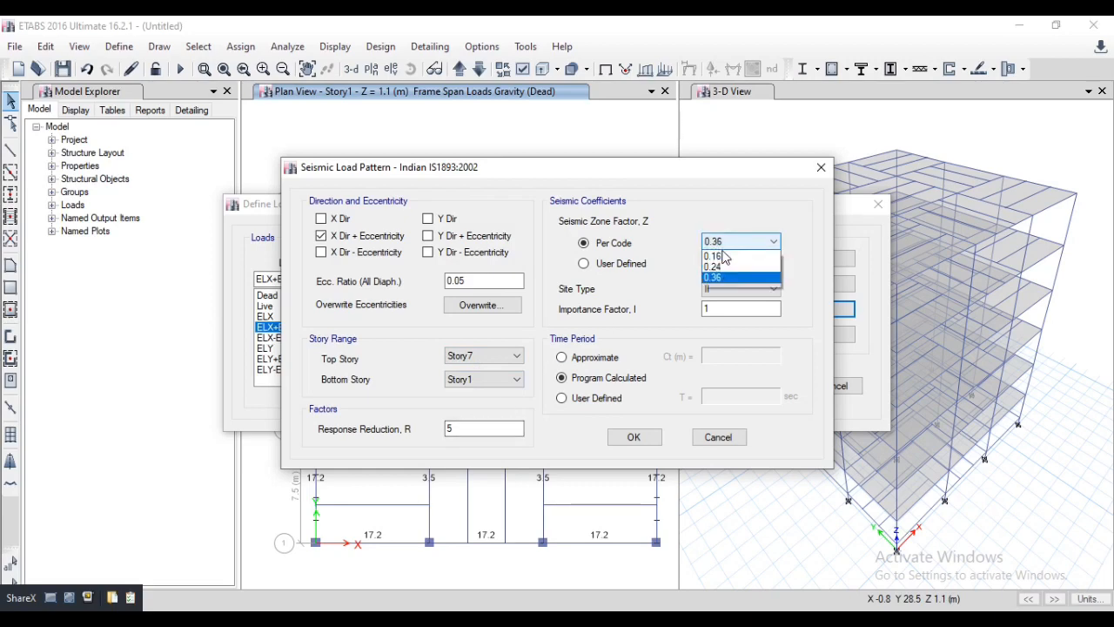
pyautogui.click(725, 268)
pyautogui.click(737, 308)
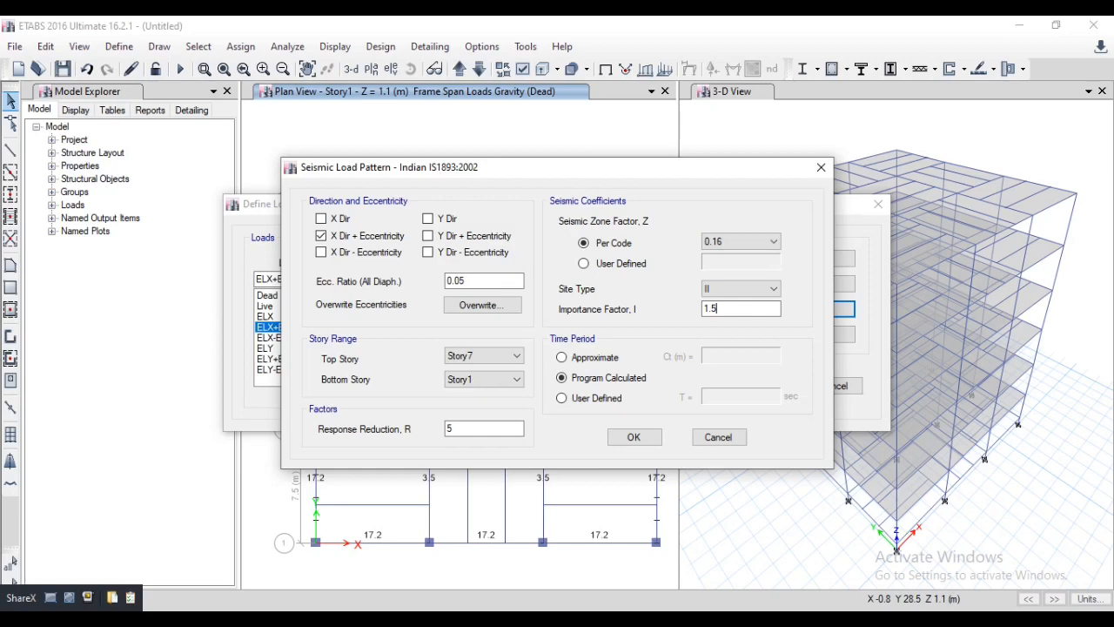
pyautogui.click(597, 398)
pyautogui.click(731, 395)
pyautogui.write('0.97')
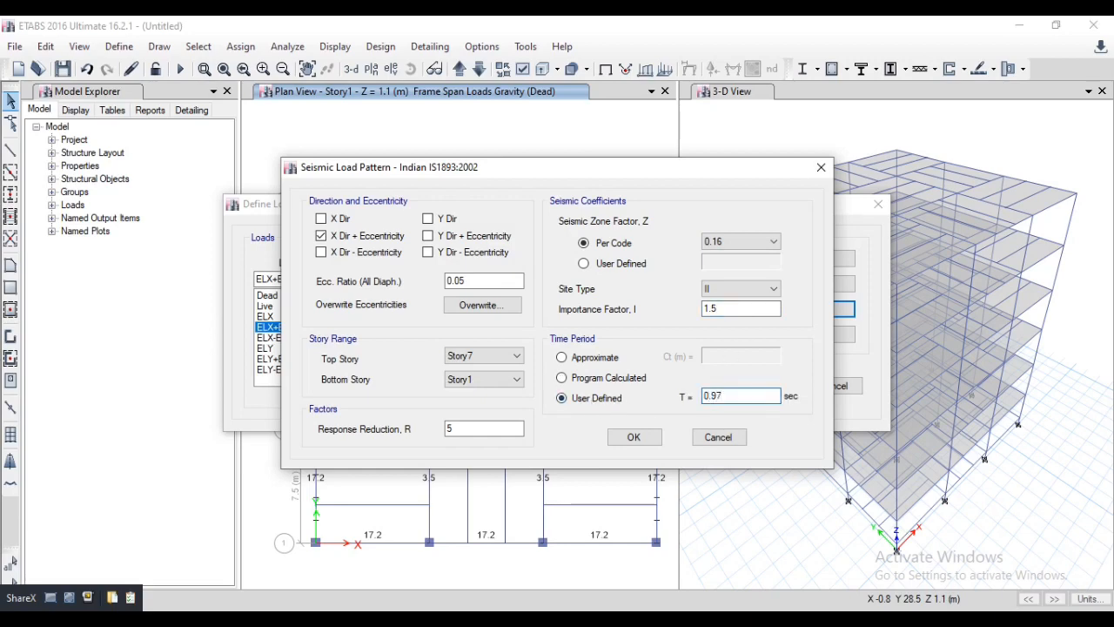
pyautogui.click(633, 437)
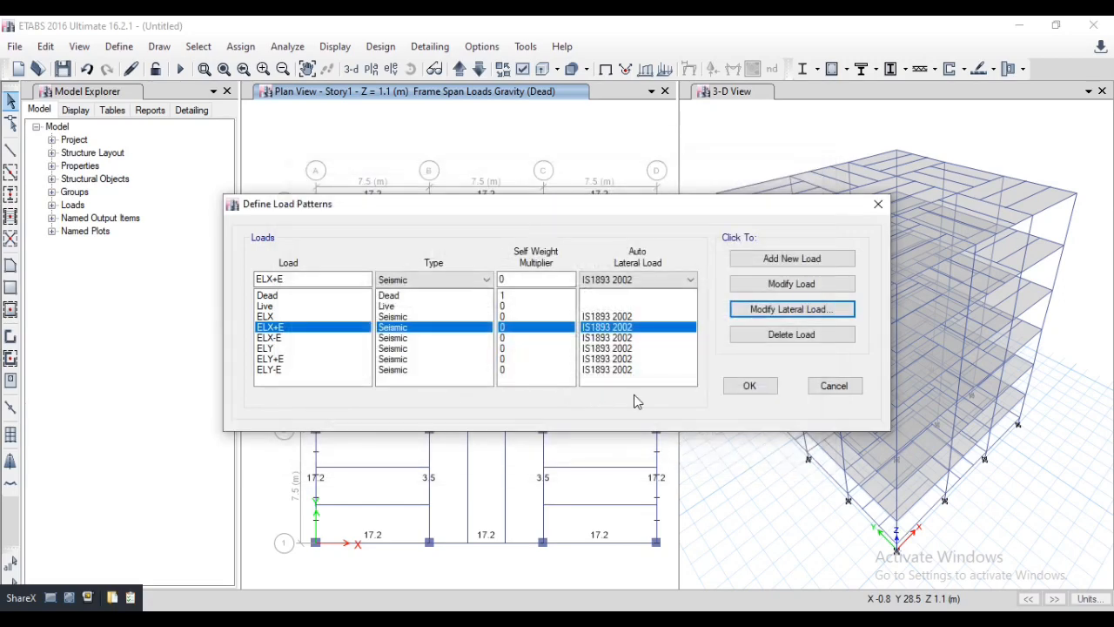
# - Modify the lateral load of ELX-E so that only X Dir - Eccentricity stays enabled
pyautogui.click(276, 337)
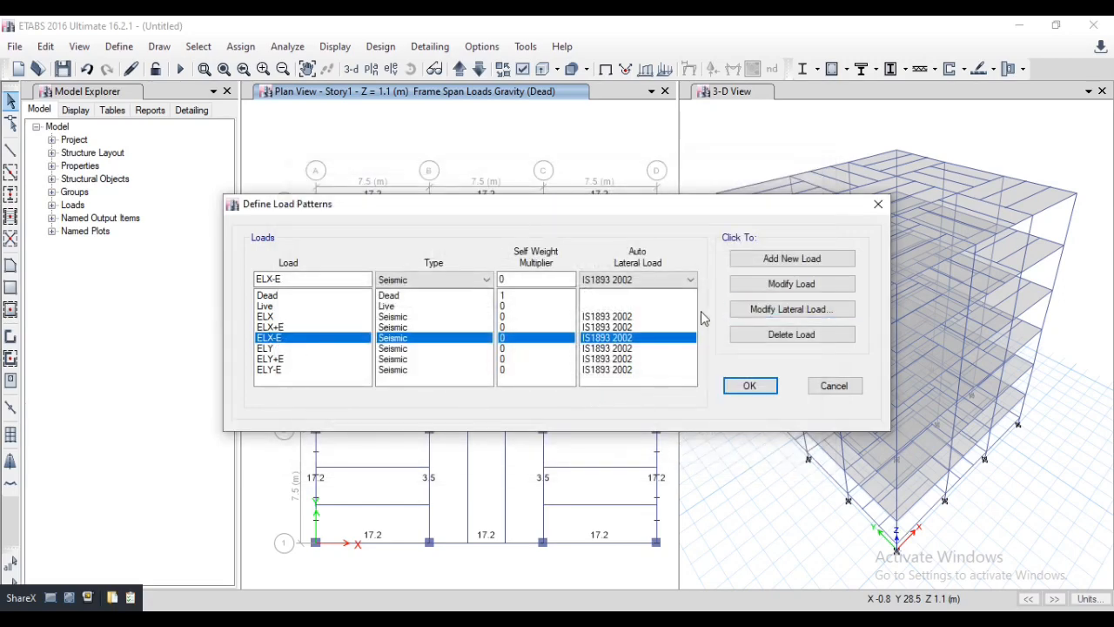
pyautogui.click(811, 310)
pyautogui.click(321, 218)
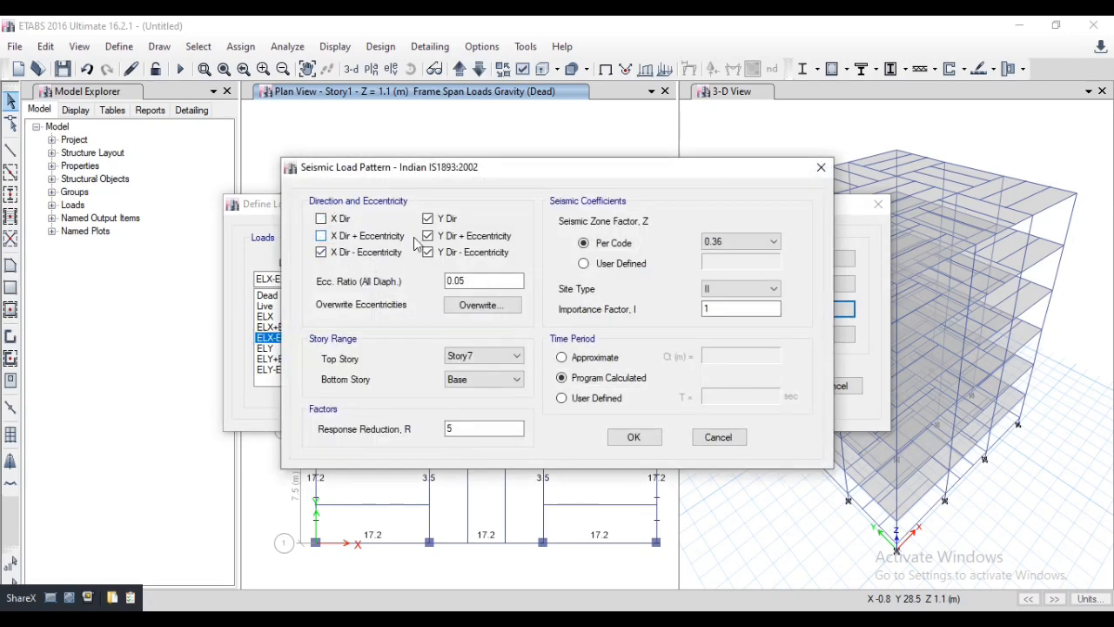
pyautogui.click(456, 218)
pyautogui.click(446, 236)
pyautogui.click(443, 252)
# - Set ELX-E's zone factor to 0.16, importance factor to 1.5 and user-defined time period to 0.97 sec
pyautogui.click(740, 241)
pyautogui.click(731, 266)
pyautogui.click(713, 310)
pyautogui.click(615, 401)
pyautogui.click(759, 394)
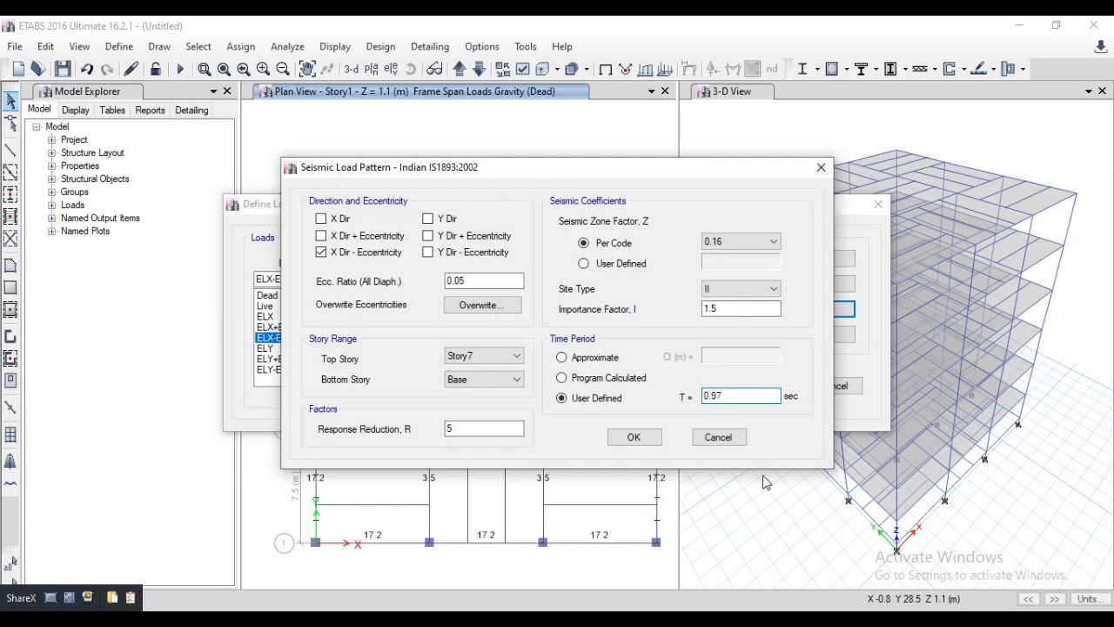
# - Set ELX-E's bottom story to Story1 and accept its seismic load settings
pyautogui.click(465, 379)
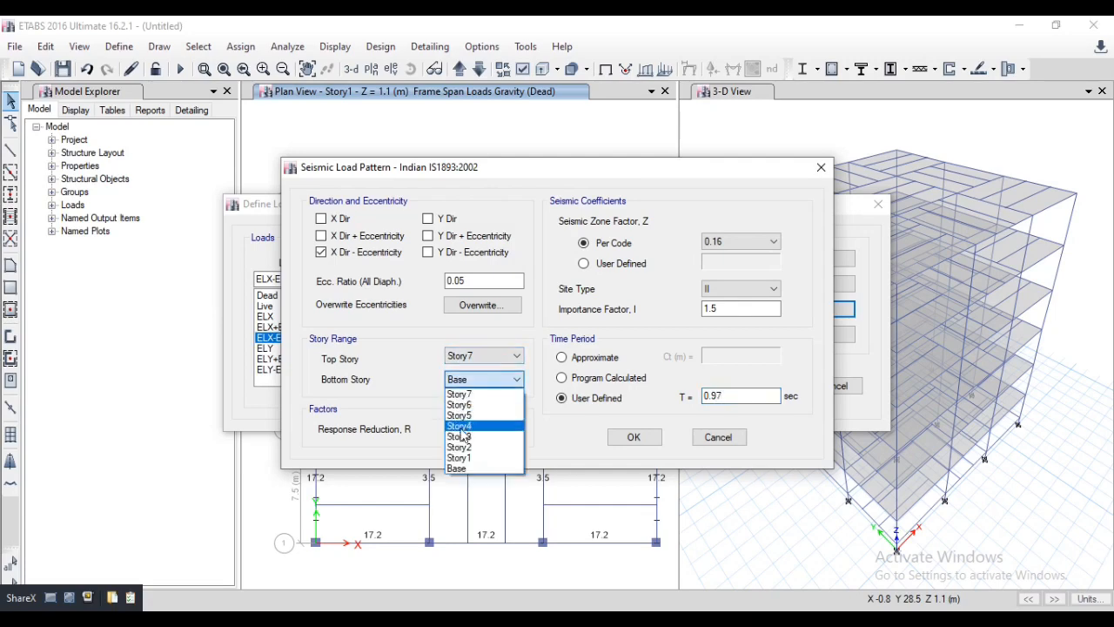
pyautogui.click(458, 457)
pyautogui.click(633, 437)
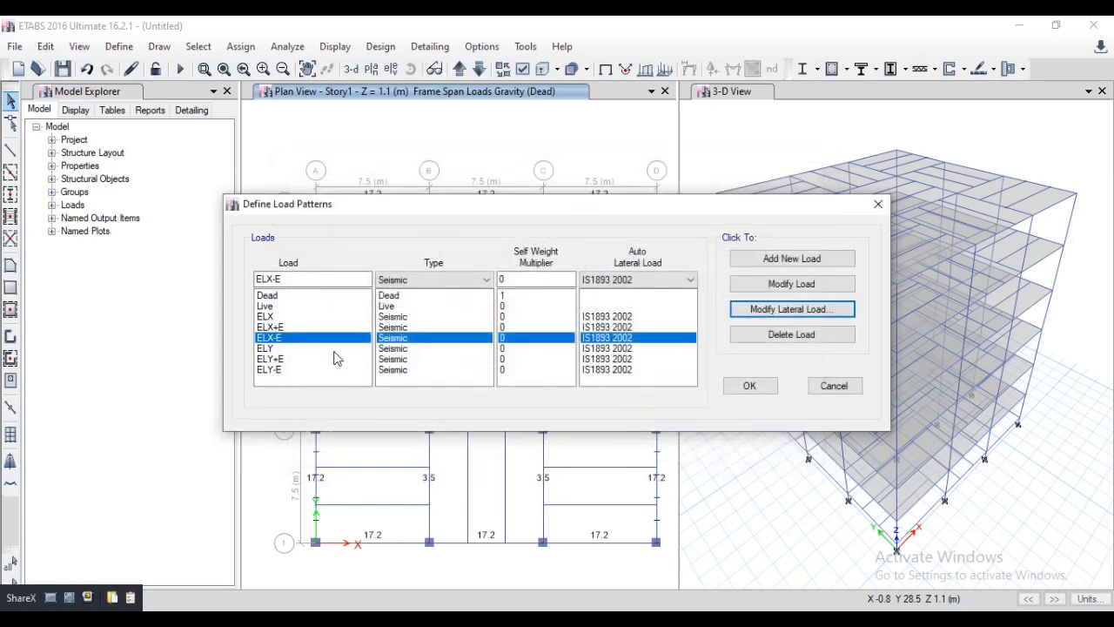
# - For the ELY load pattern, keep only Y Dir enabled and set the bottom story to Story1
pyautogui.click(265, 348)
pyautogui.click(788, 311)
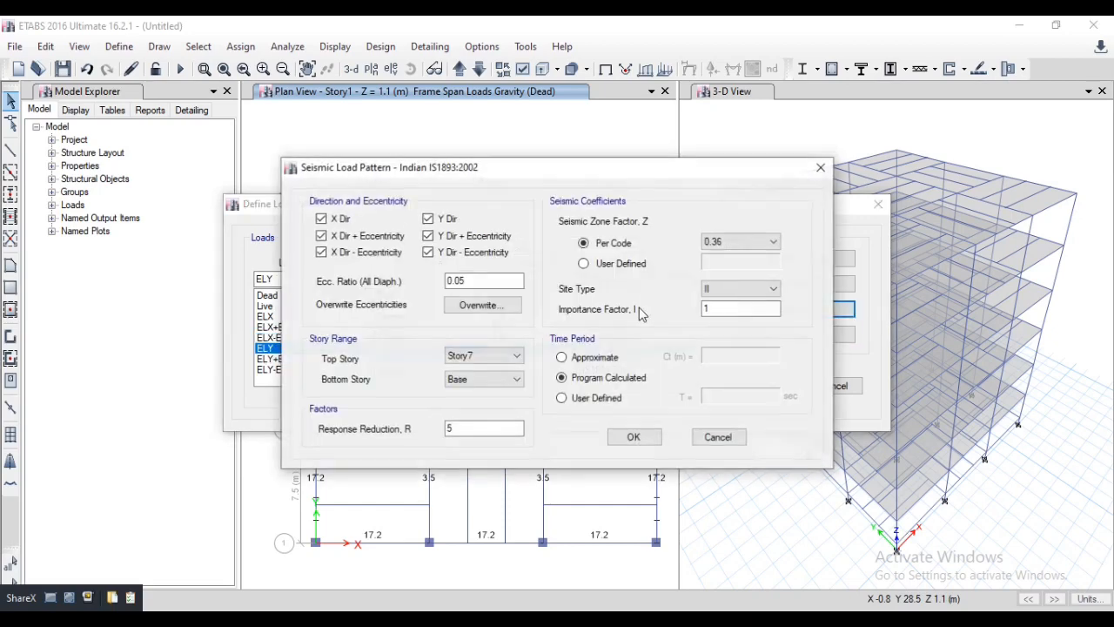
pyautogui.click(344, 222)
pyautogui.click(346, 235)
pyautogui.click(348, 252)
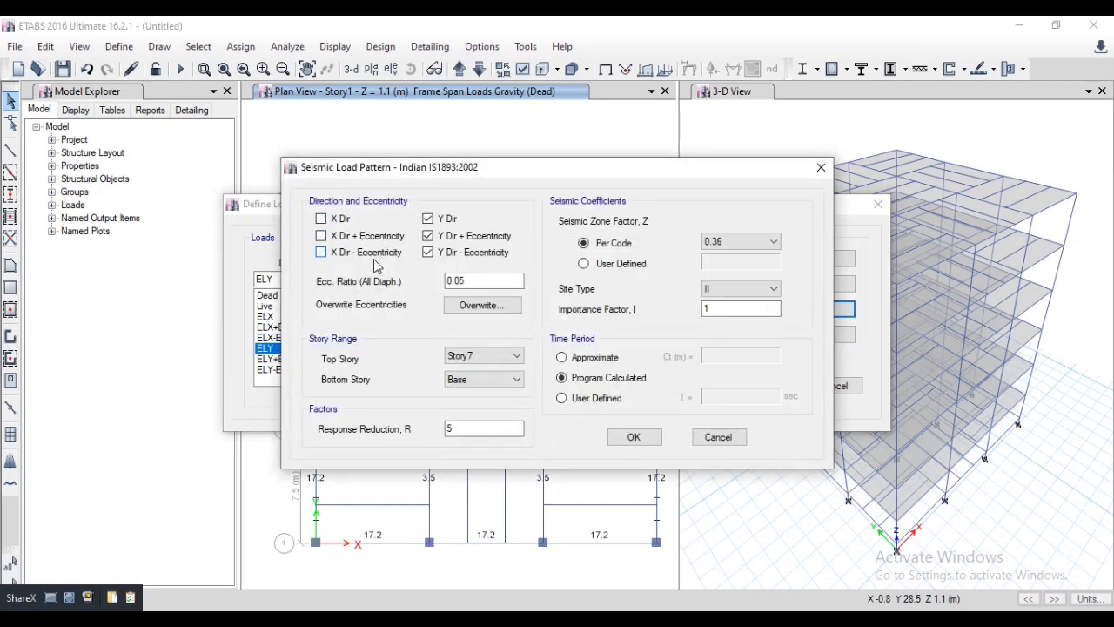
pyautogui.click(470, 252)
pyautogui.click(473, 237)
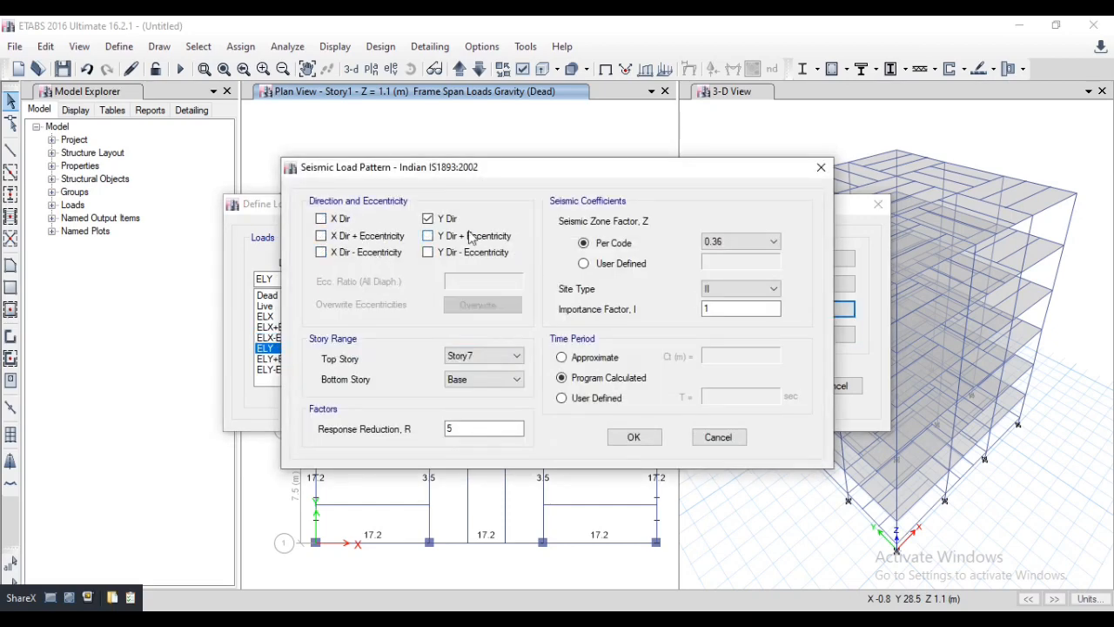
pyautogui.click(477, 380)
pyautogui.click(500, 458)
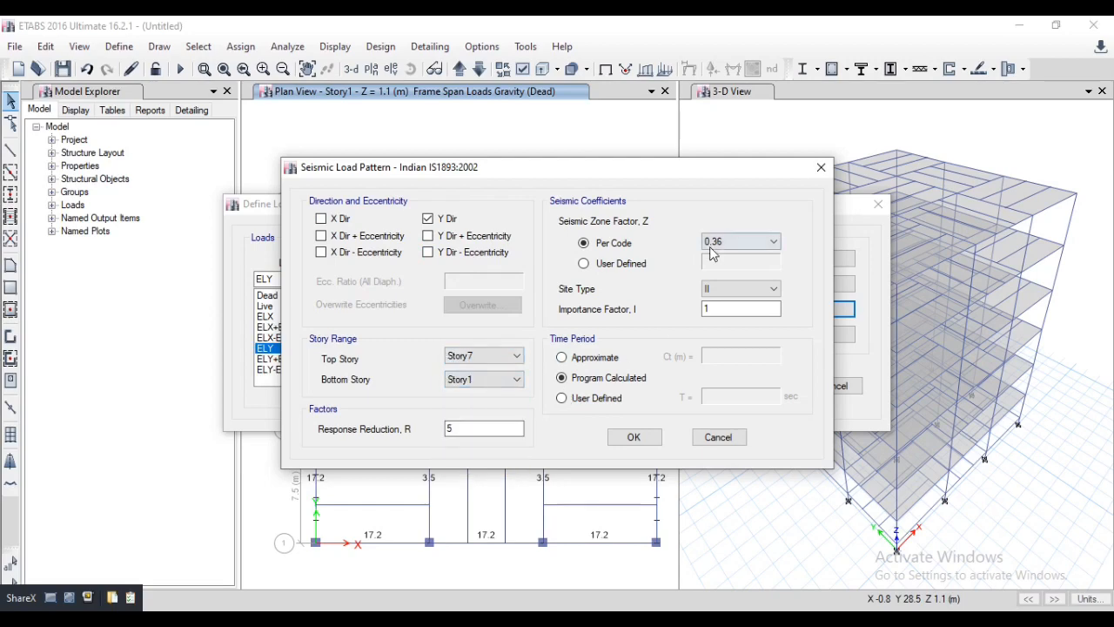
# - Give ELY a zone factor of 0.16, importance factor of 1.5 and user-defined time period of 0.97 sec, and accept the settings
pyautogui.click(740, 242)
pyautogui.click(726, 265)
pyautogui.click(711, 307)
pyautogui.write('.5')
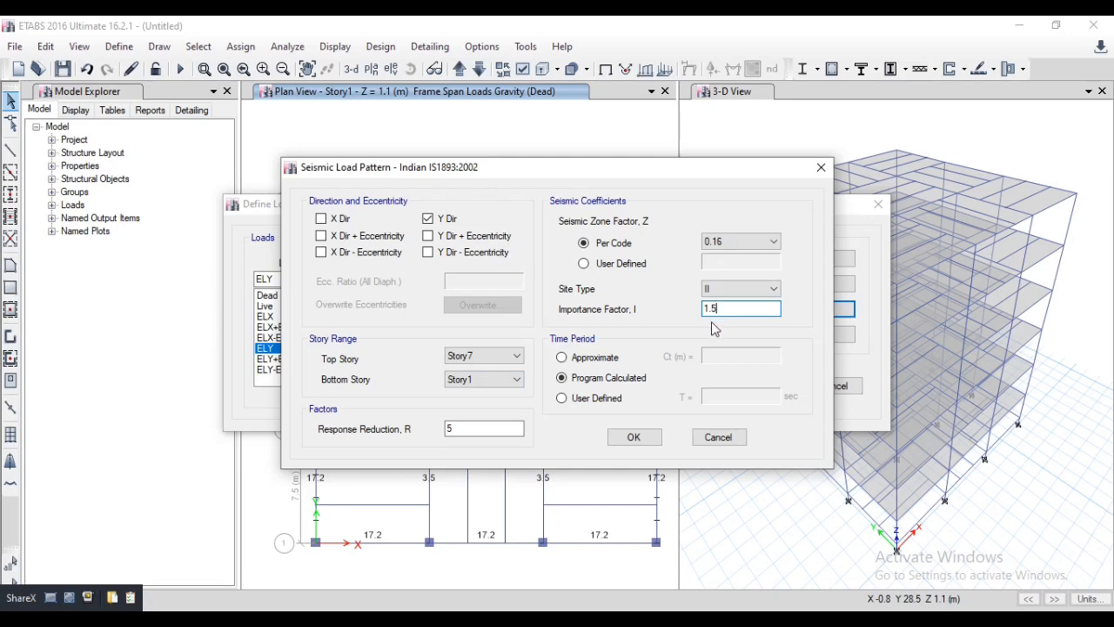
pyautogui.click(613, 398)
pyautogui.click(731, 396)
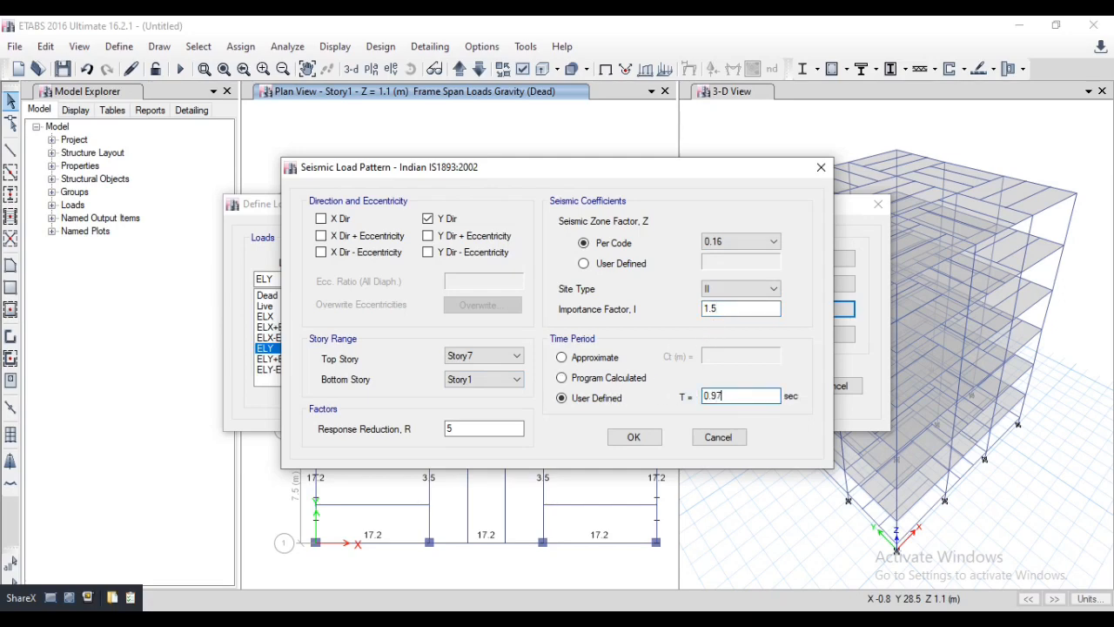
pyautogui.write('.97')
pyautogui.click(633, 437)
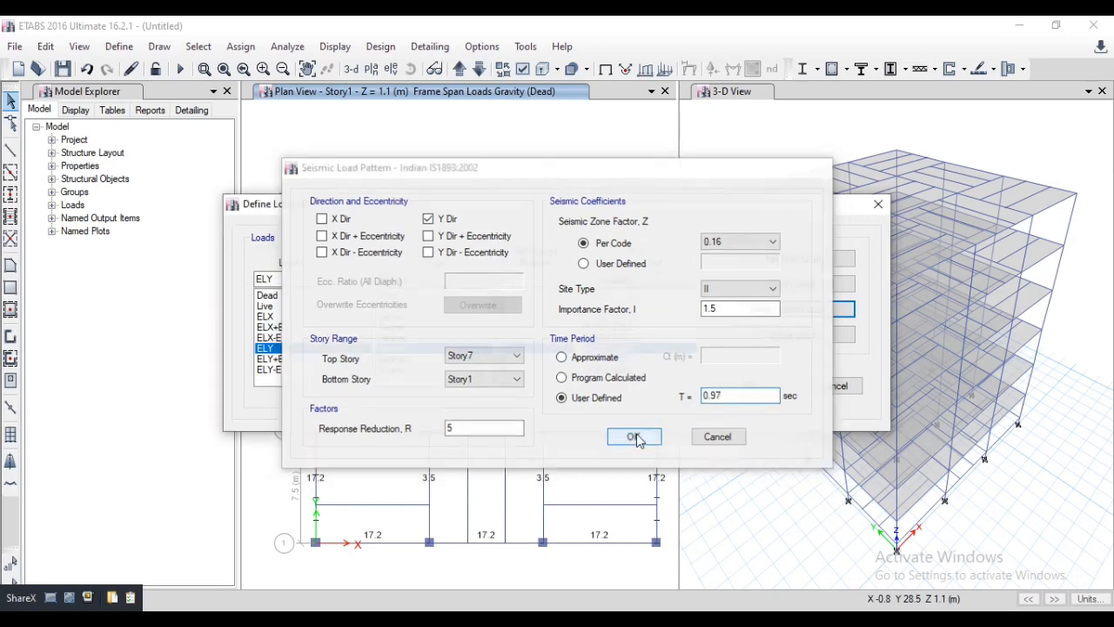
# - Modify the lateral load of ELY+E so that only Y Dir + Eccentricity stays enabled
pyautogui.click(268, 358)
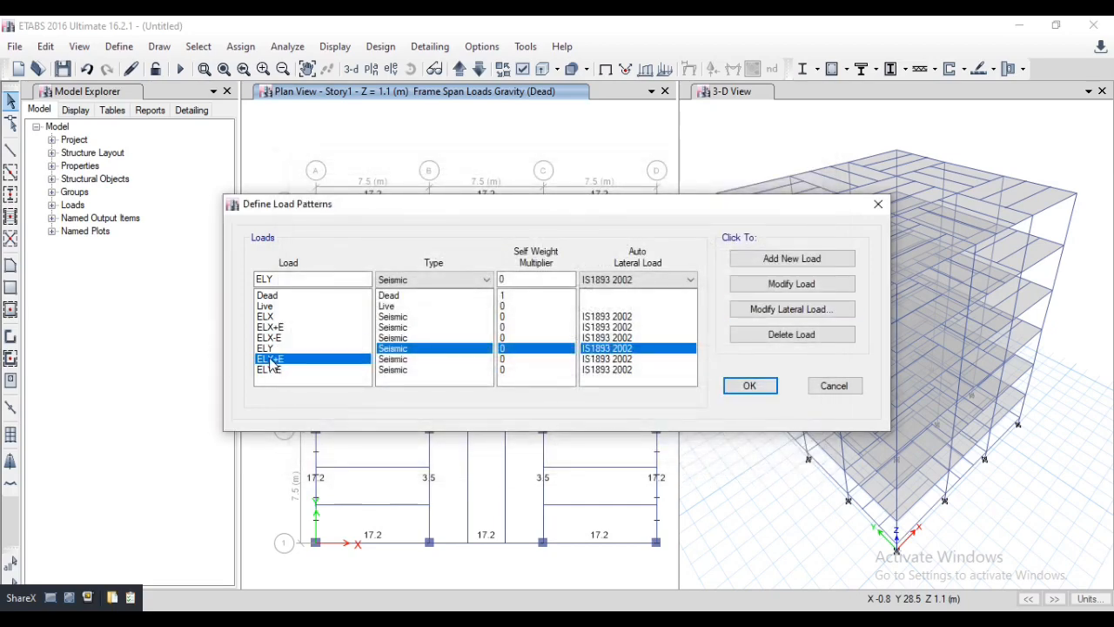
pyautogui.click(761, 318)
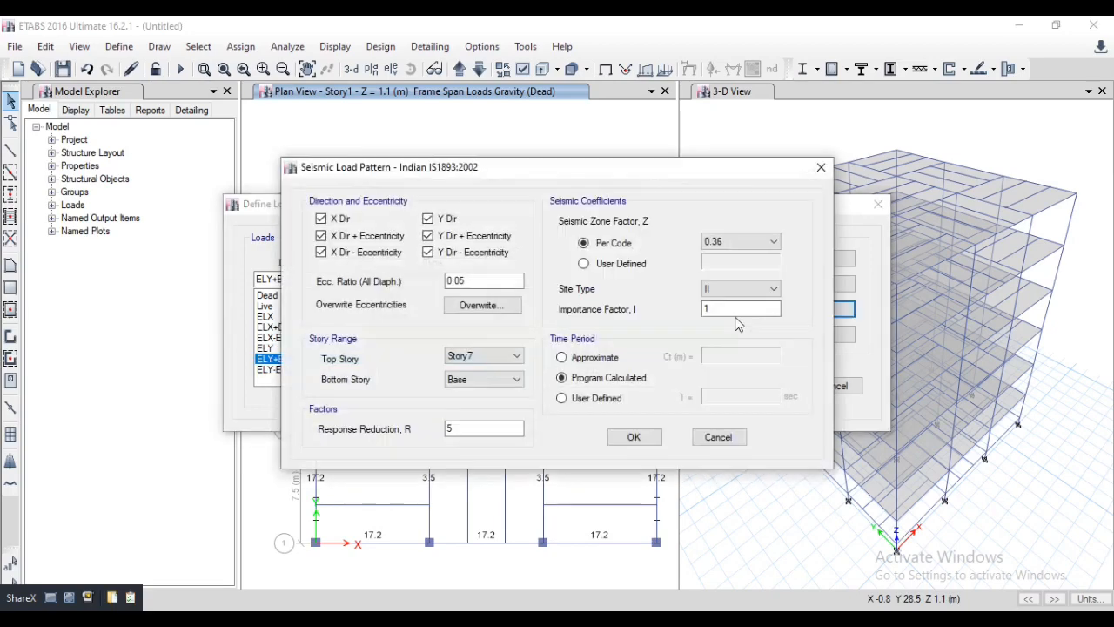
pyautogui.click(344, 218)
pyautogui.click(348, 236)
pyautogui.click(348, 252)
pyautogui.click(437, 219)
pyautogui.click(430, 255)
# - Set ELY+E's zone factor to 0.16, importance factor to 1.5 and user-defined time period to 0.97 sec
pyautogui.click(721, 264)
pyautogui.click(716, 307)
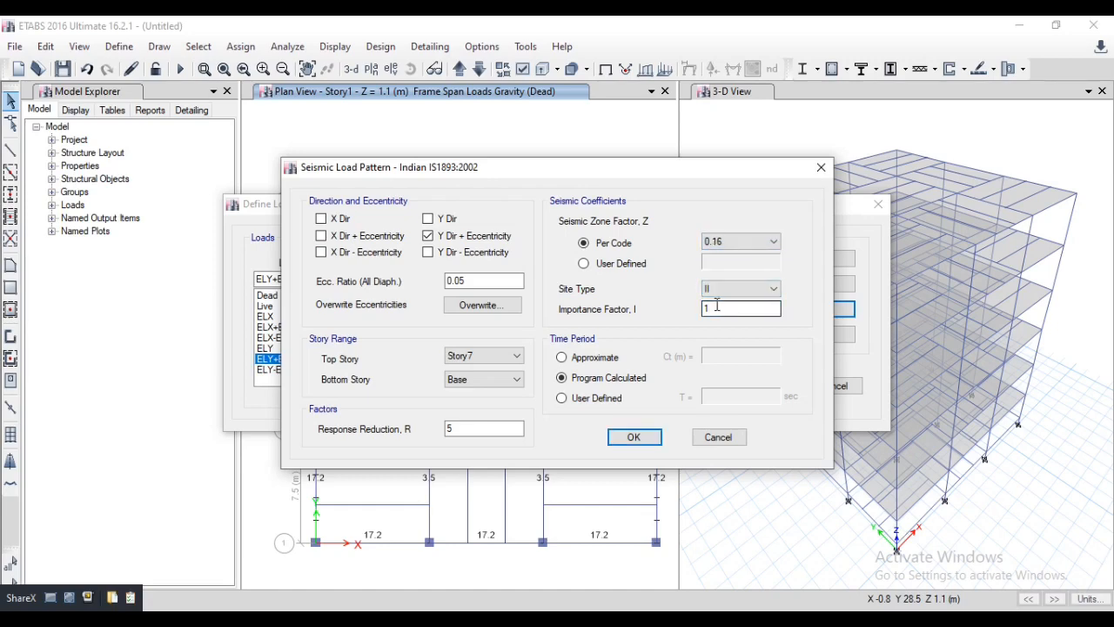
pyautogui.click(717, 306)
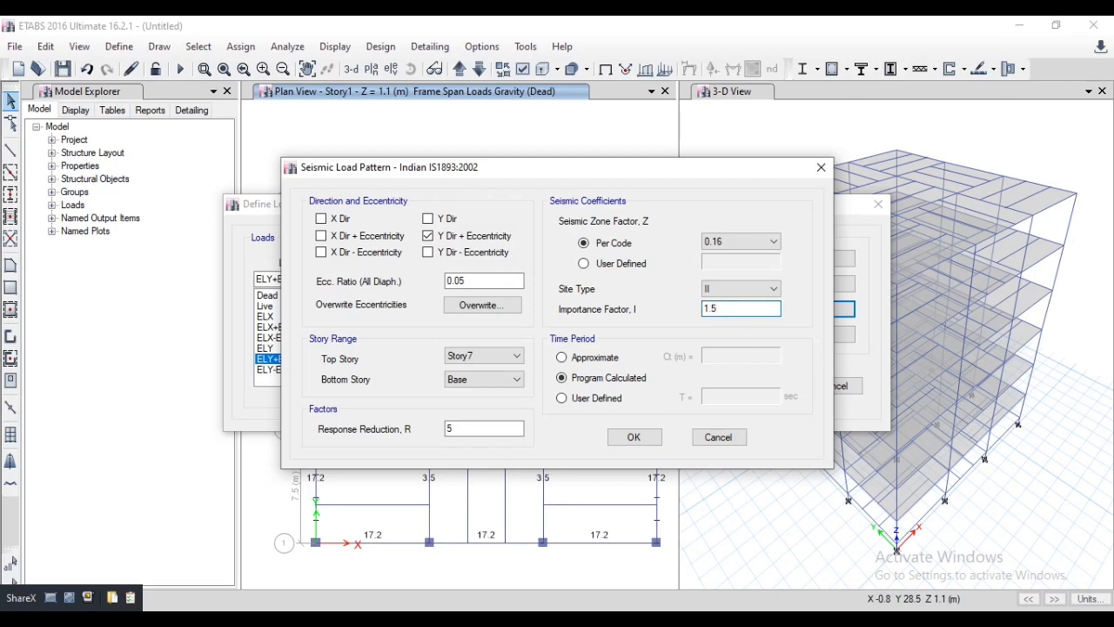
pyautogui.click(585, 400)
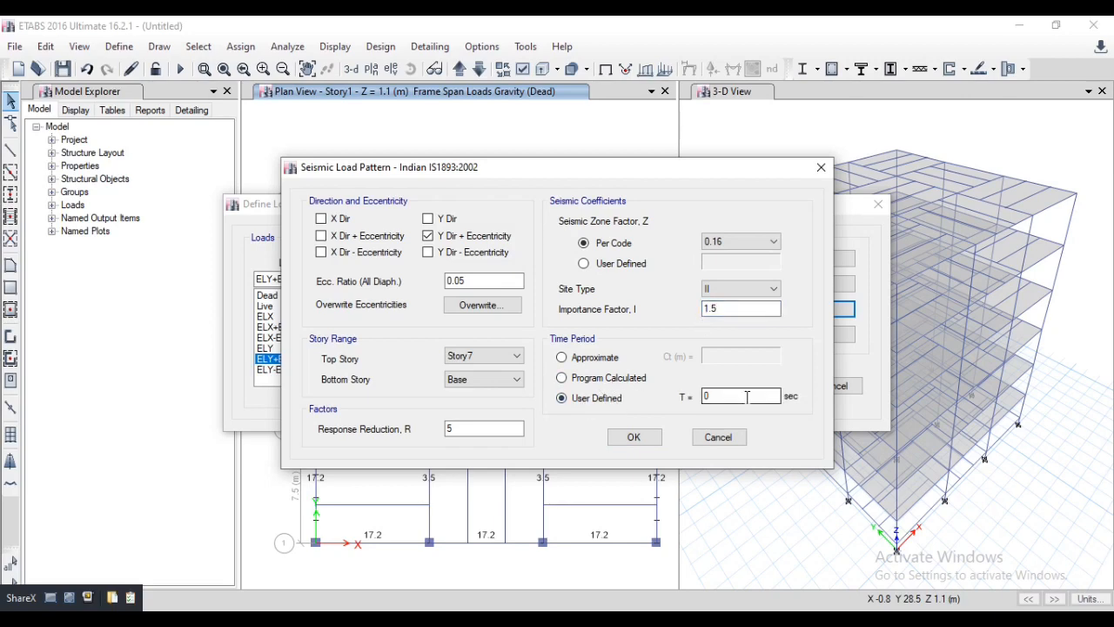
pyautogui.click(745, 394)
# - Set ELY+E's bottom story to Story1 and accept its seismic load settings
pyautogui.click(483, 378)
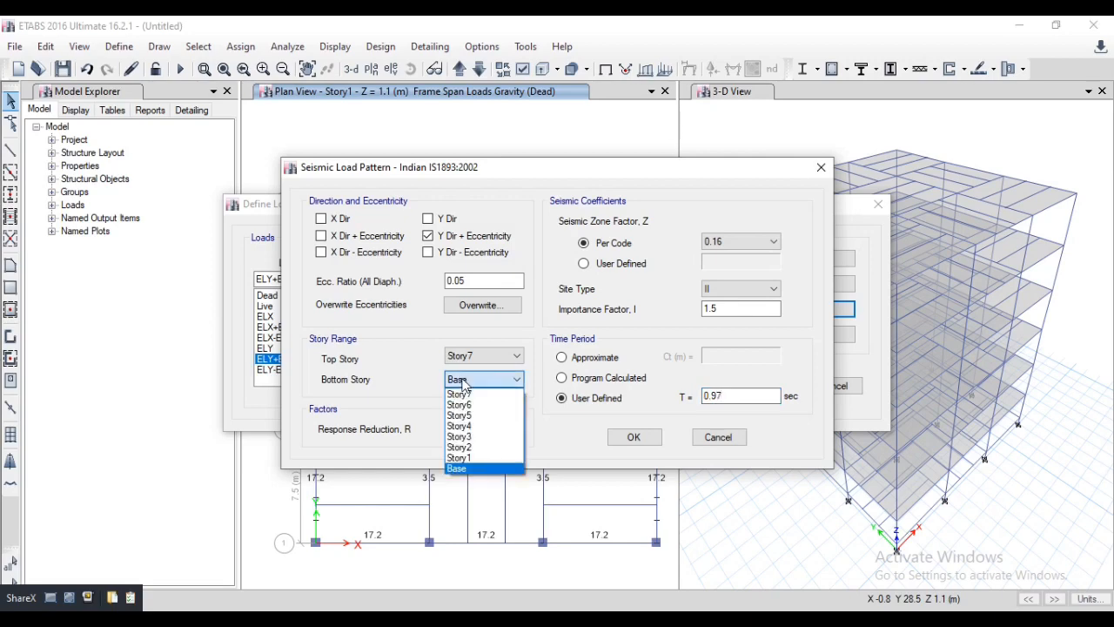
pyautogui.click(470, 457)
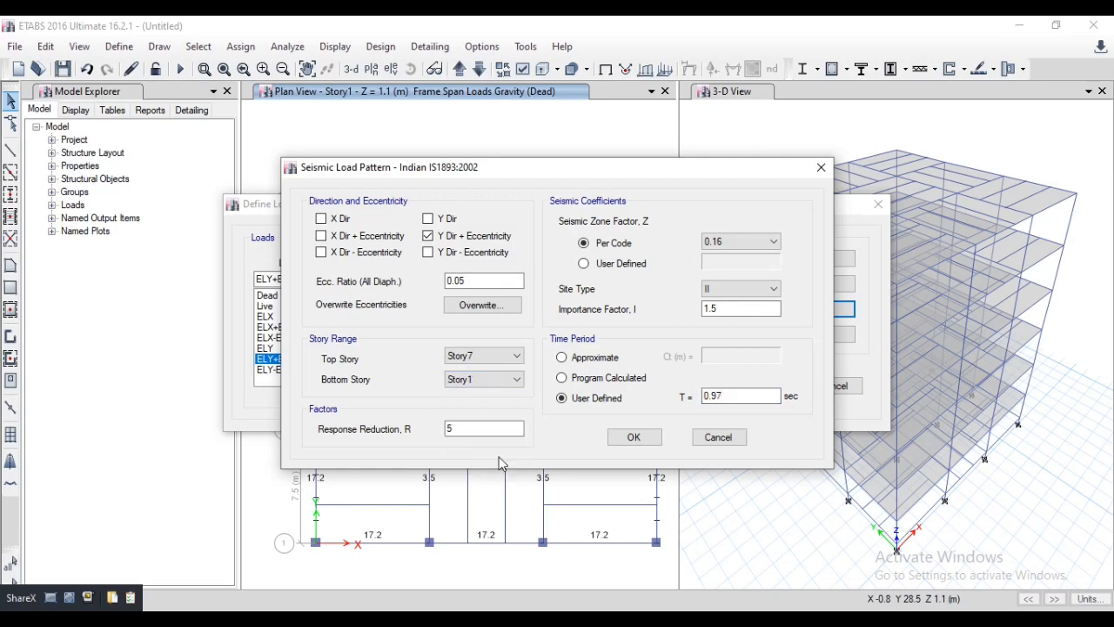
pyautogui.click(636, 435)
# - Modify the lateral load of ELY-E so that only Y Dir - Eccentricity stays enabled
pyautogui.click(296, 370)
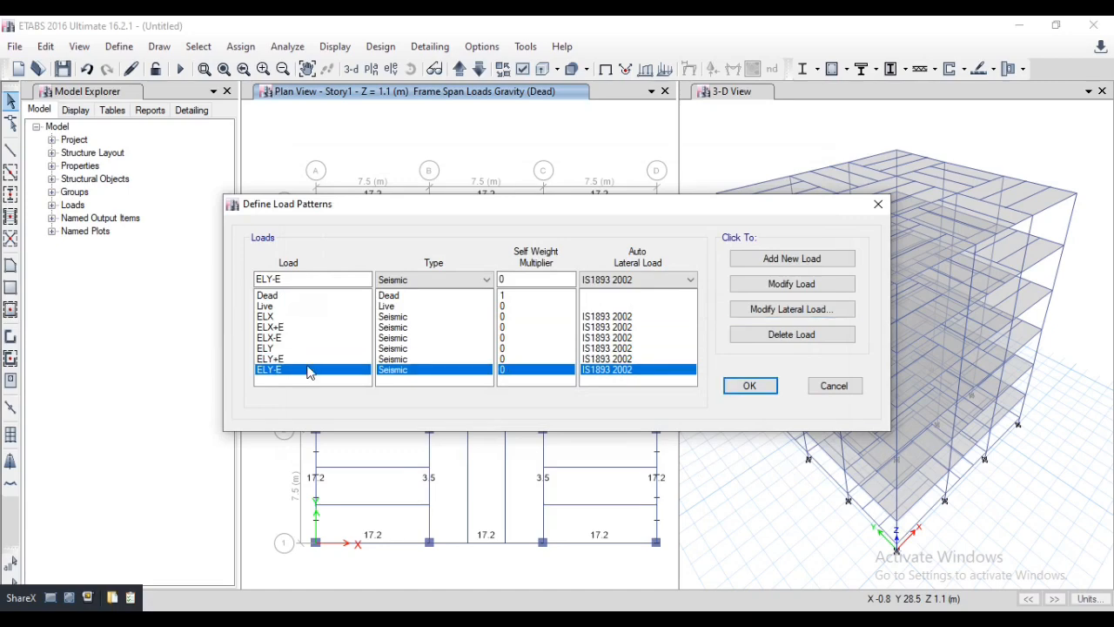
pyautogui.click(753, 310)
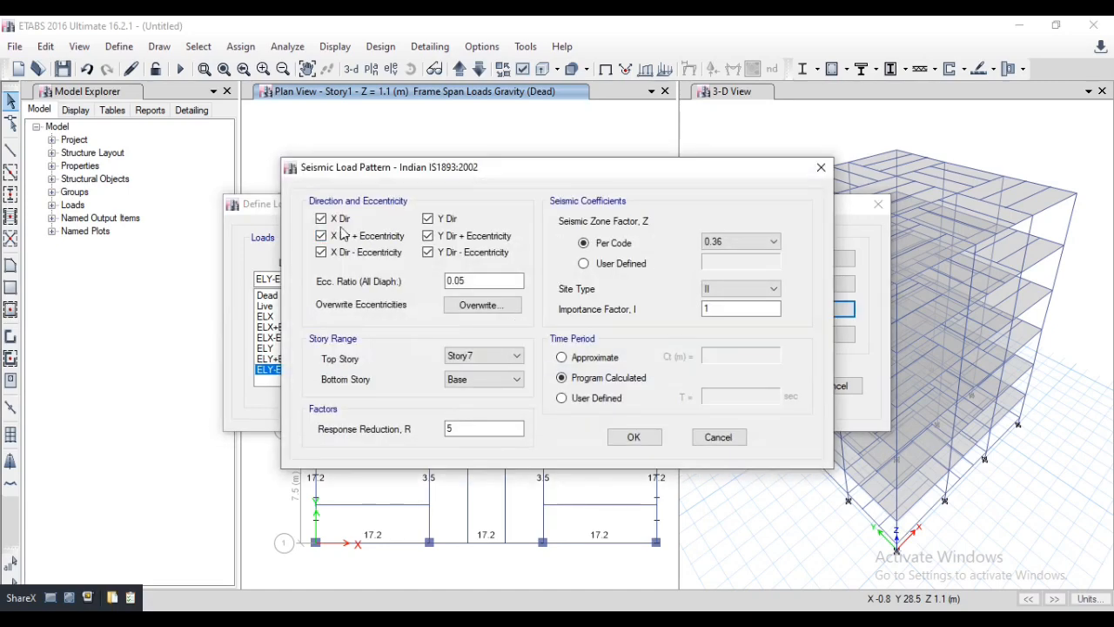
pyautogui.click(345, 220)
pyautogui.click(346, 236)
pyautogui.click(350, 252)
# - Set ELY-E's seismic zone factor to 0.16 and importance factor to 1.5
pyautogui.click(766, 241)
pyautogui.click(718, 275)
pyautogui.click(736, 308)
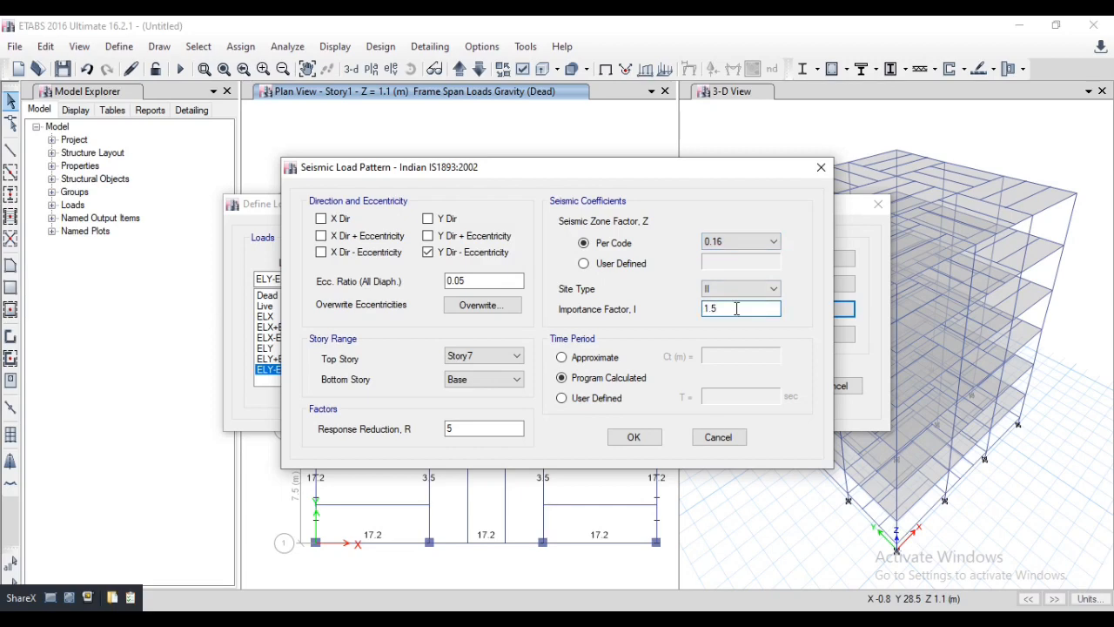
# - Set ELY-E's user-defined time period to 0.97 sec and bottom story to Story1, and accept the load pattern definitions
pyautogui.click(601, 397)
pyautogui.click(734, 396)
pyautogui.write('0.97')
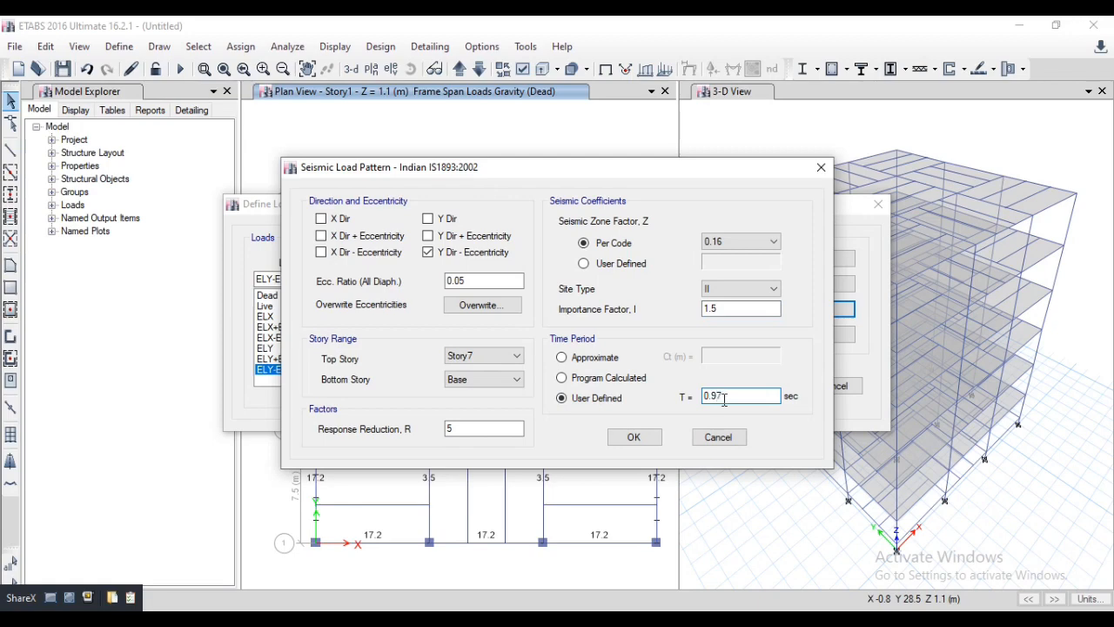
pyautogui.click(490, 380)
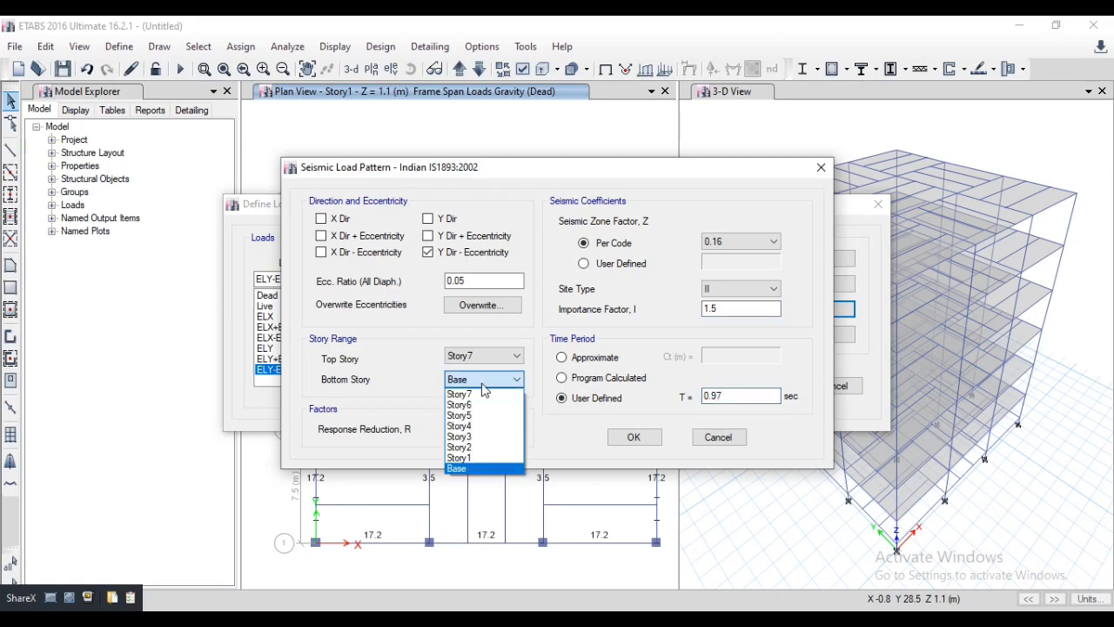
pyautogui.click(468, 458)
pyautogui.click(633, 437)
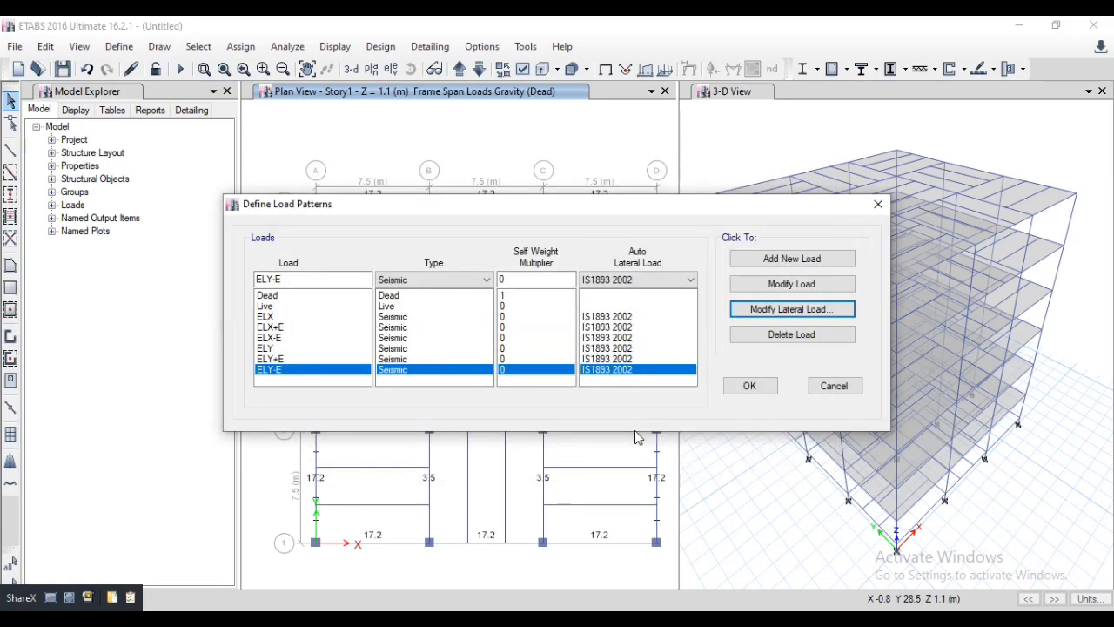
pyautogui.click(773, 389)
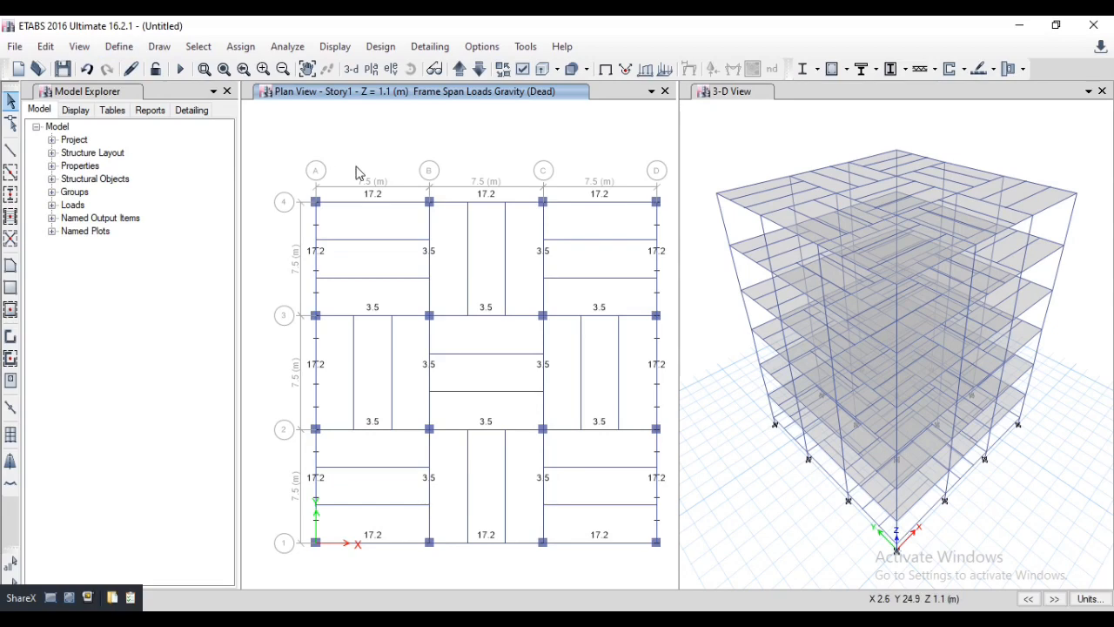
# - Rename the existing mass source to MASS SOURCE and have it use Specified Load Patterns instead of Element Self Mass
pyautogui.click(118, 46)
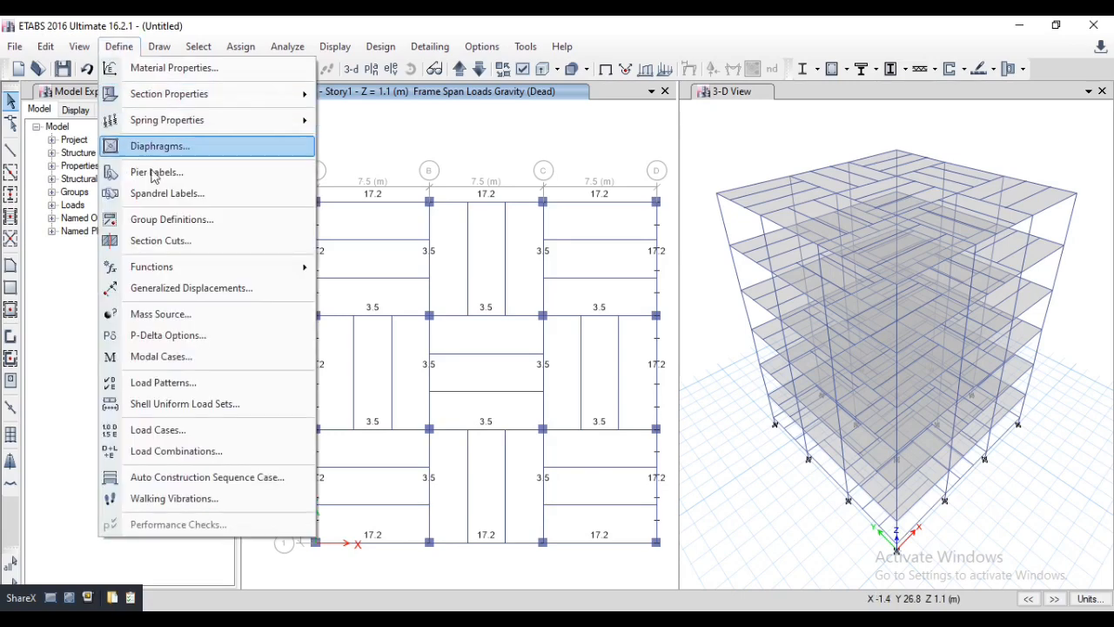
pyautogui.click(161, 313)
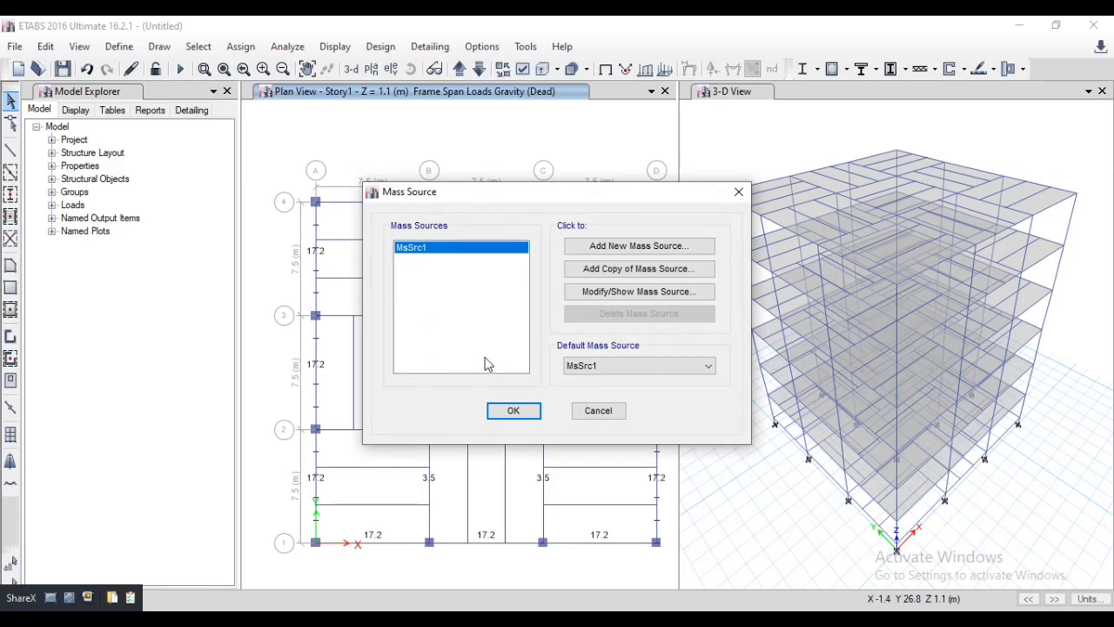
pyautogui.click(640, 292)
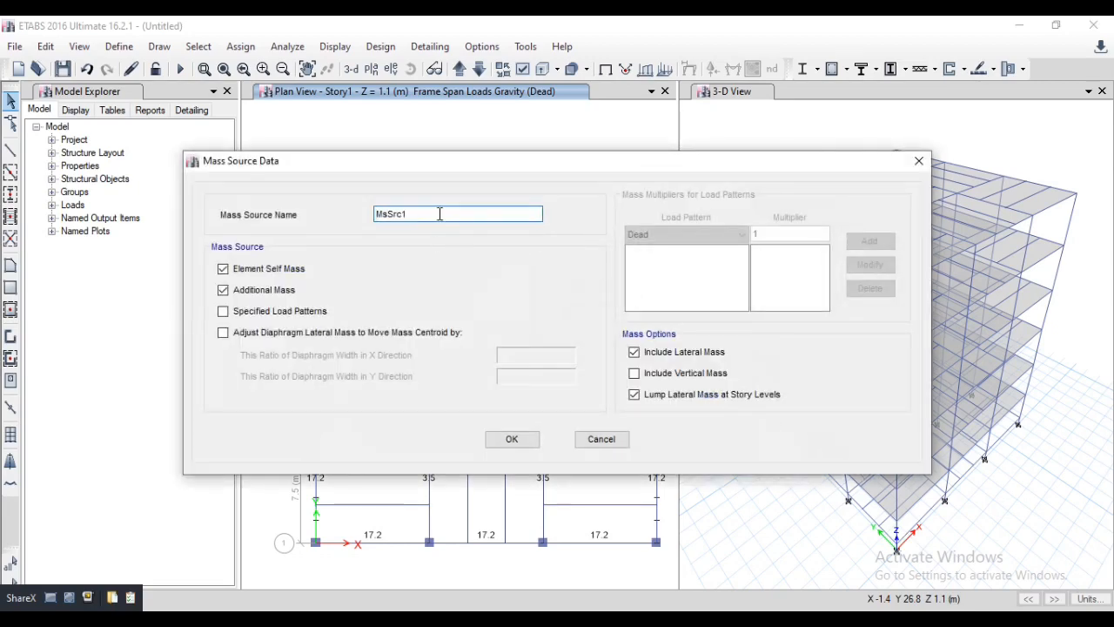
pyautogui.press('BackSpace')
pyautogui.press('BackSpace')
pyautogui.press('BackSpace')
pyautogui.press('BackSpace')
pyautogui.press('BackSpace')
pyautogui.write('ASS')
pyautogui.click(224, 311)
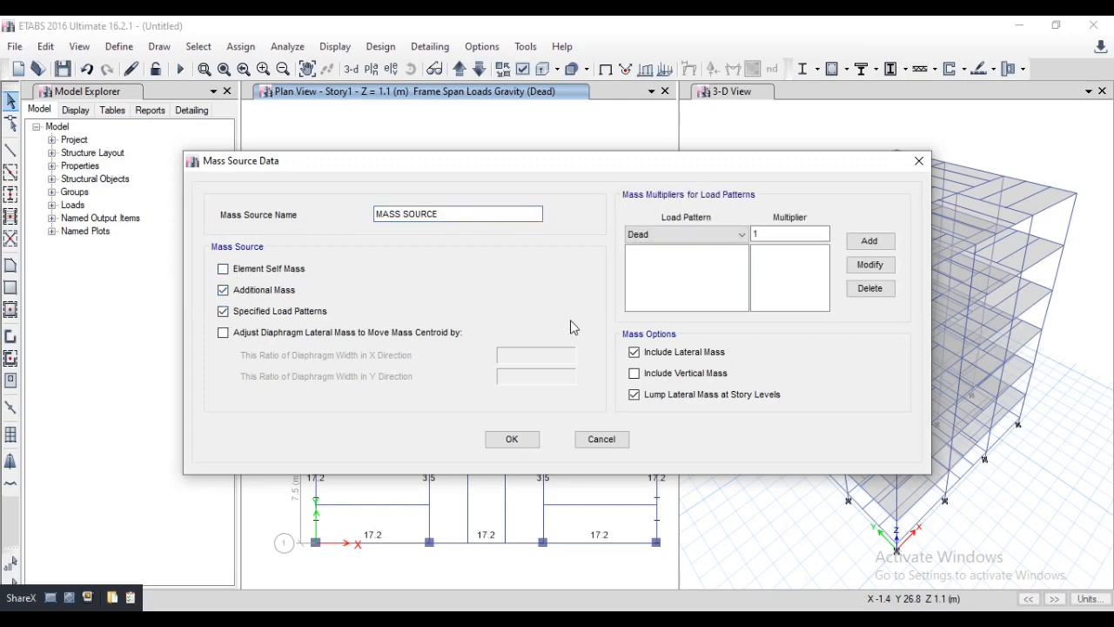
# - Add mass multipliers of 1 for the Dead and 0.5 for the Live load pattern and accept the mass source
pyautogui.click(728, 234)
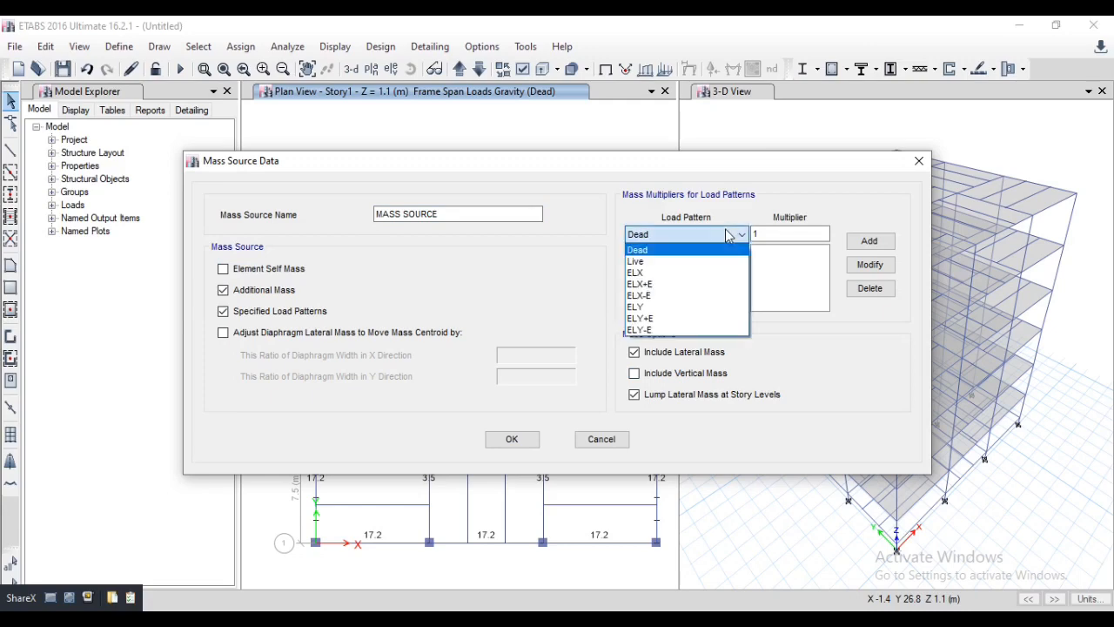
pyautogui.click(659, 261)
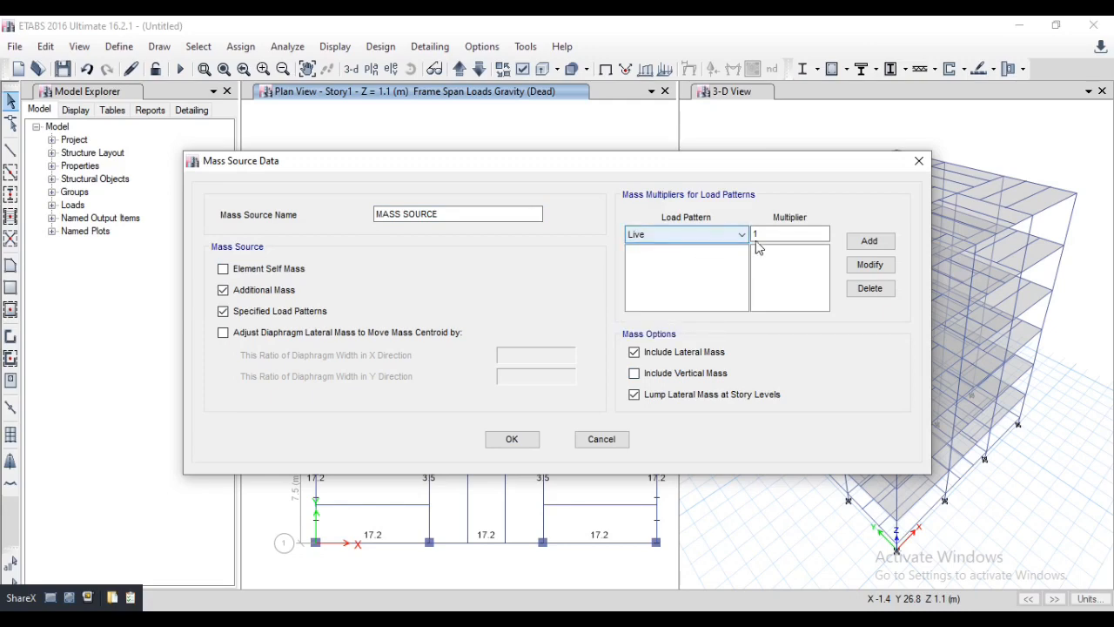
pyautogui.click(741, 234)
pyautogui.click(661, 247)
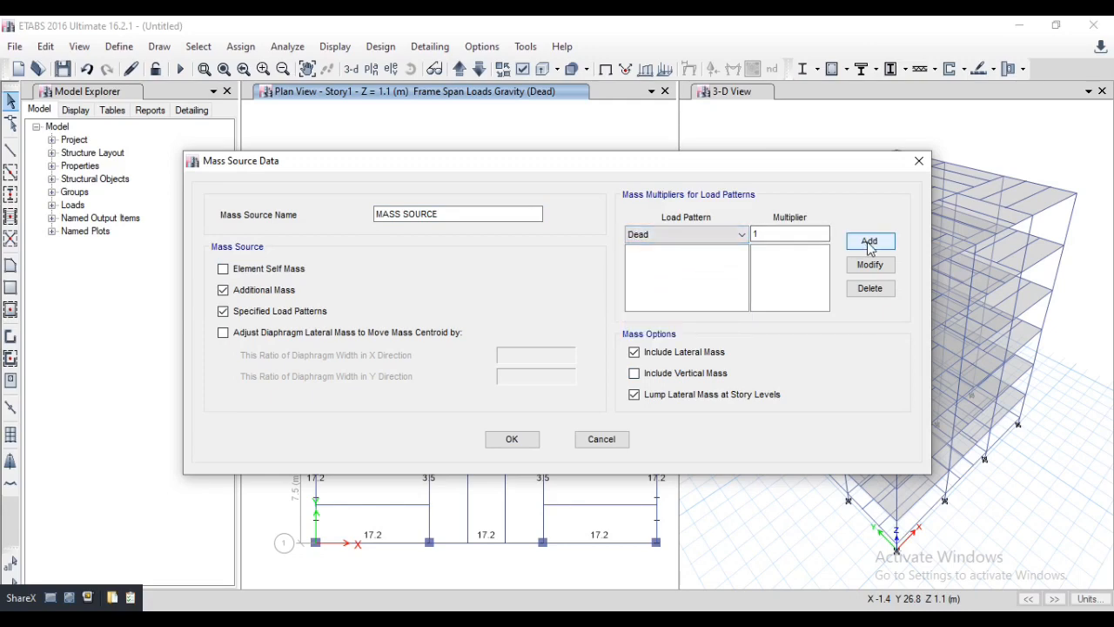
pyautogui.click(868, 241)
pyautogui.click(742, 234)
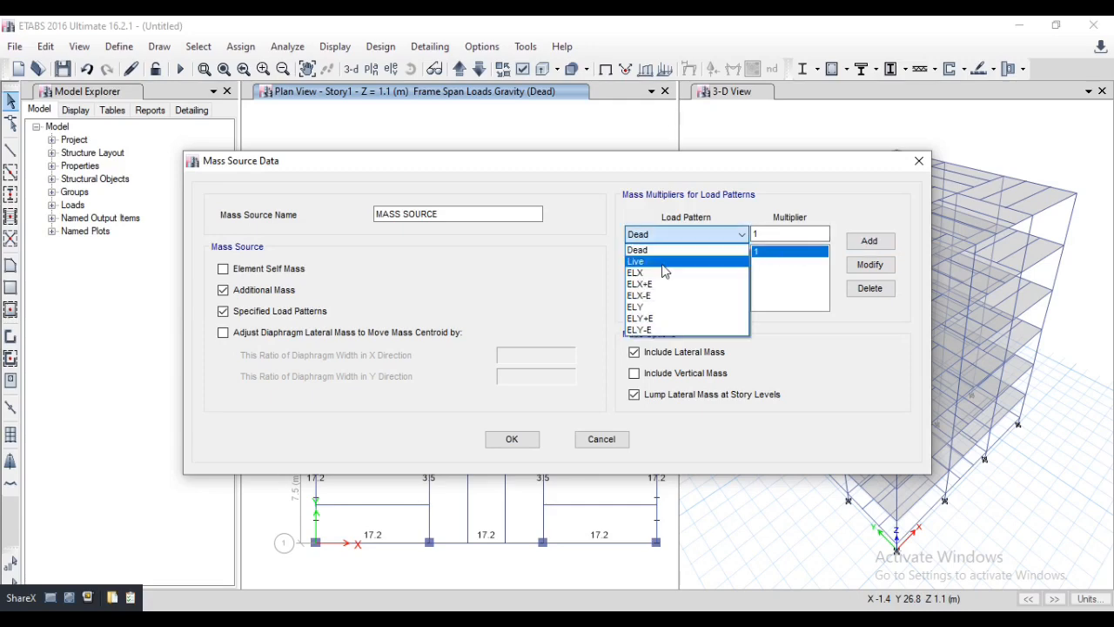
pyautogui.click(662, 261)
pyautogui.click(760, 234)
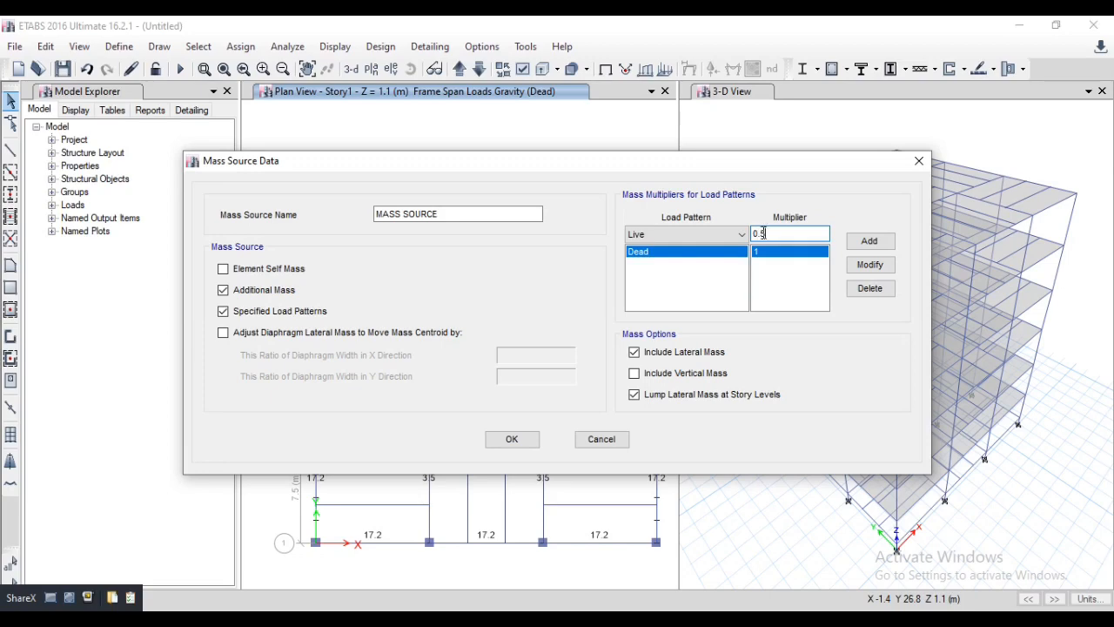
pyautogui.click(881, 243)
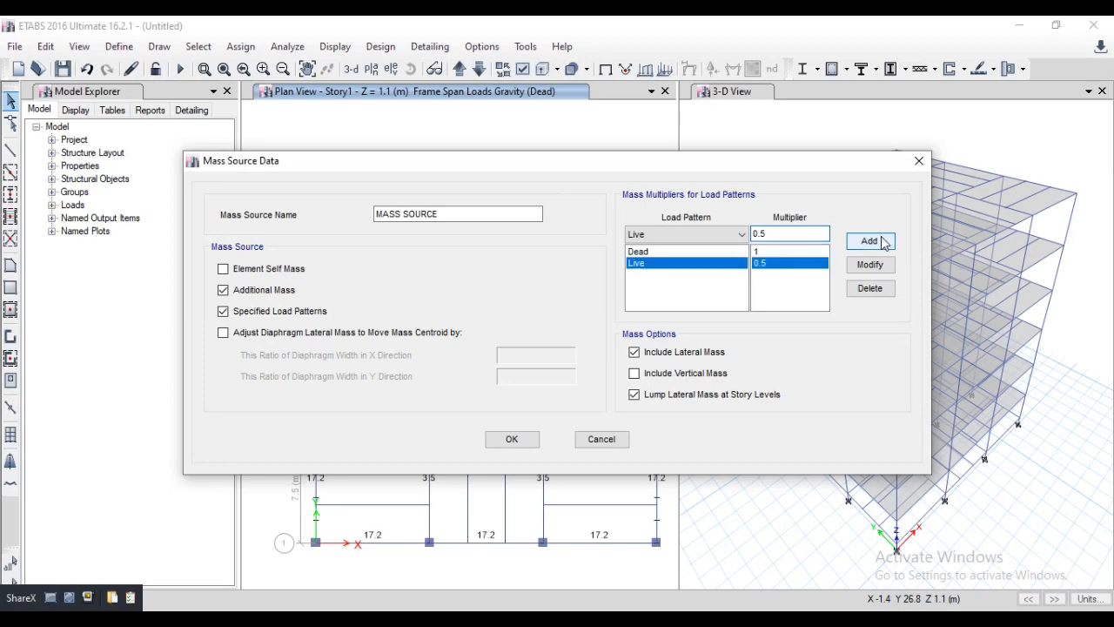
pyautogui.click(510, 440)
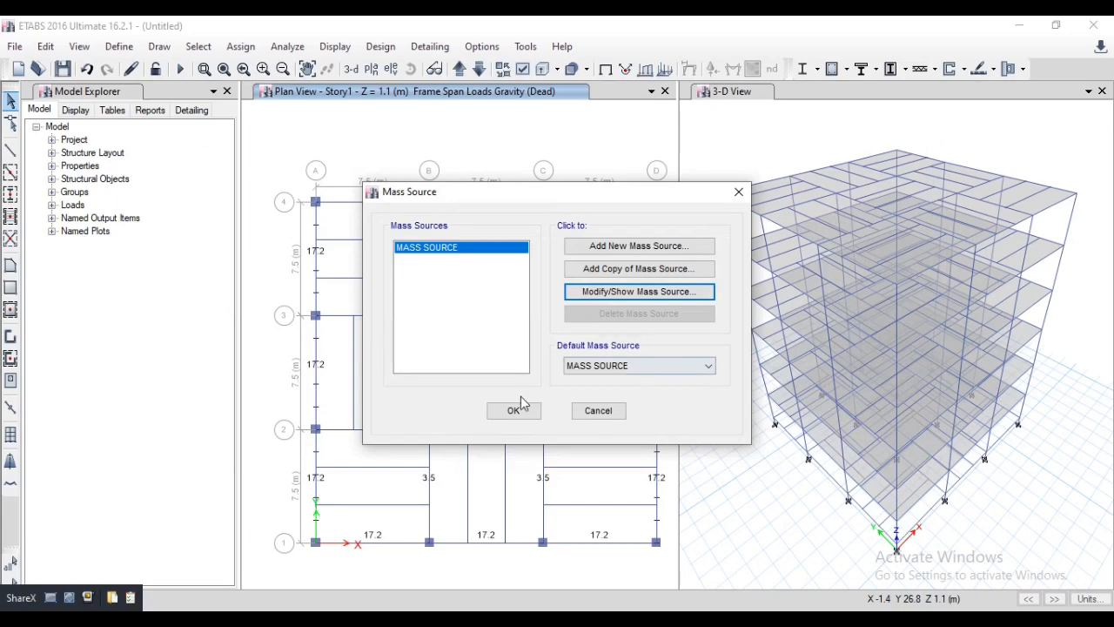
pyautogui.click(514, 414)
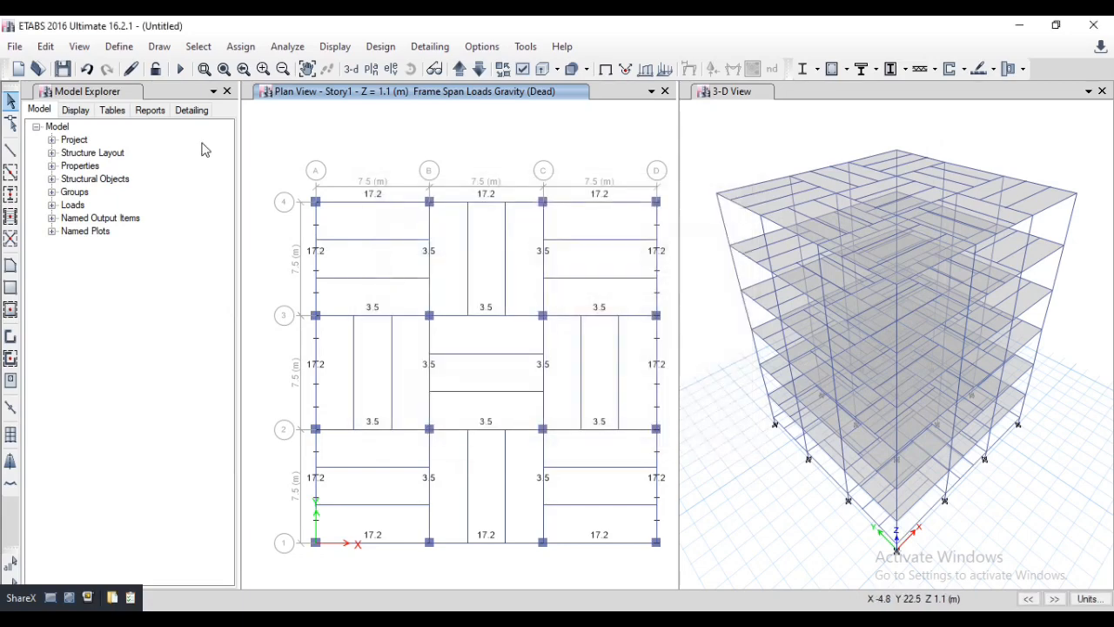
# - Review the list of defined load cases and their types
pyautogui.click(119, 46)
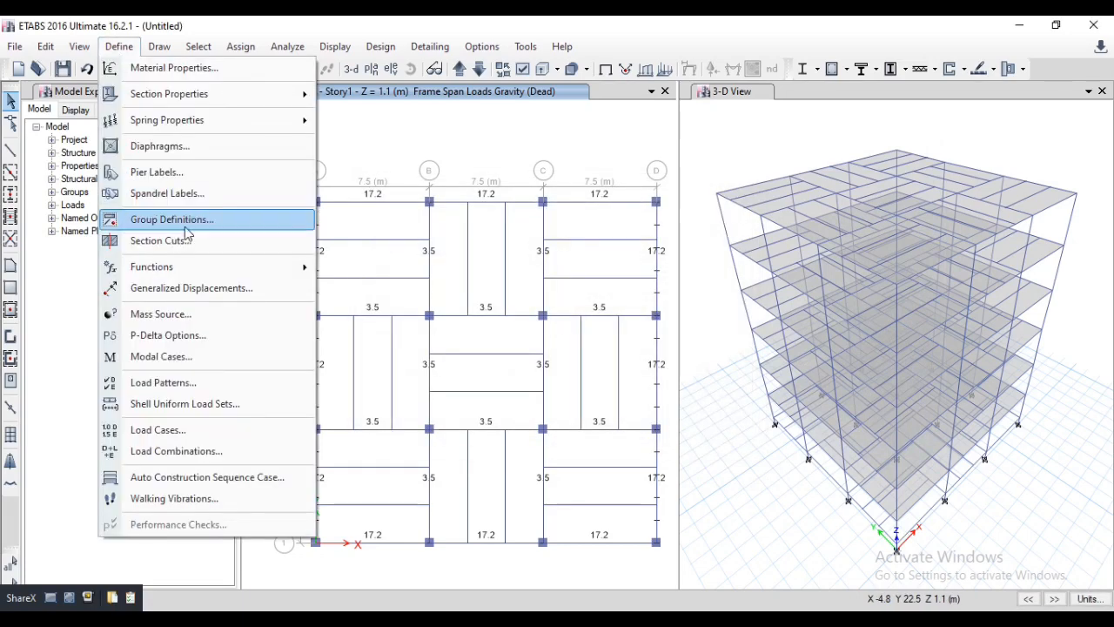
pyautogui.click(157, 430)
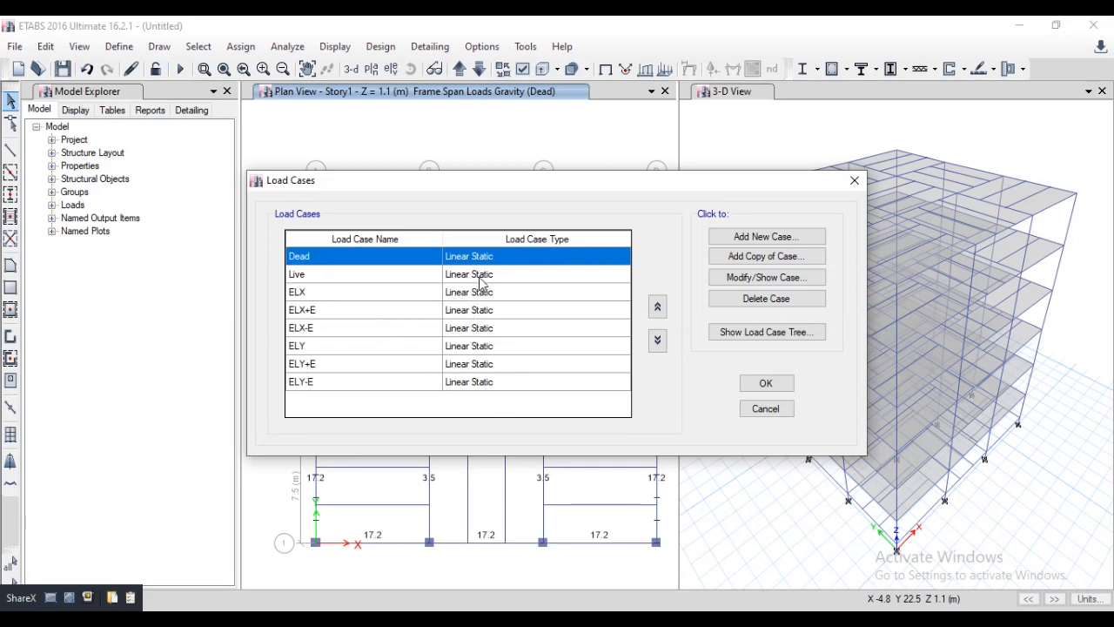
pyautogui.click(765, 383)
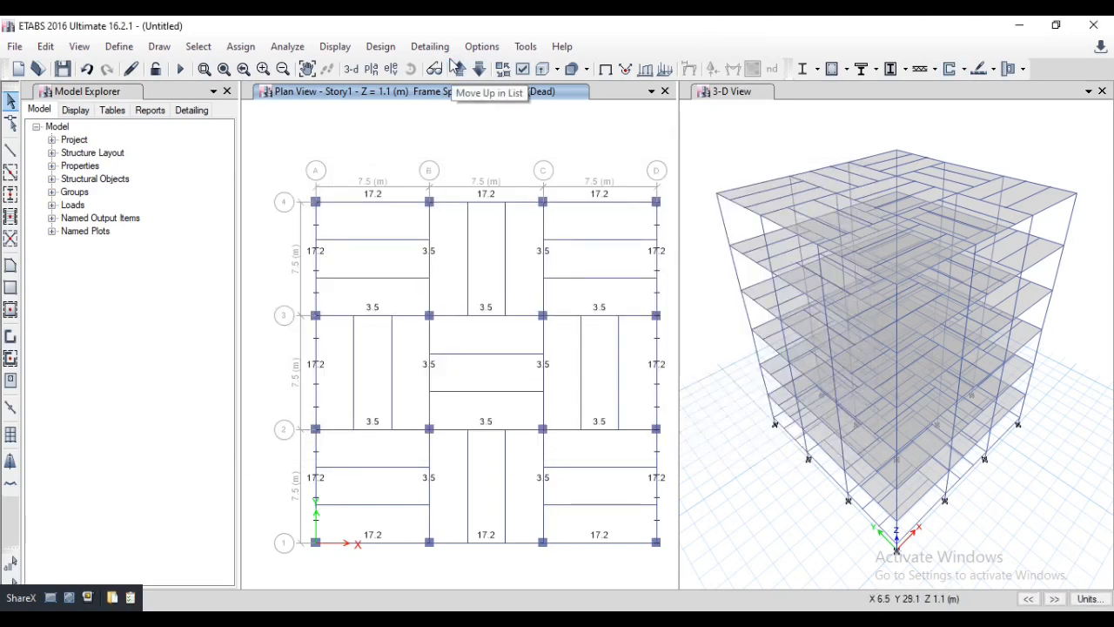
# - Check the model with all joint, frame, shell and other checks at 1 mm tolerance, including the trim or extend frames fix
pyautogui.click(287, 46)
pyautogui.click(330, 73)
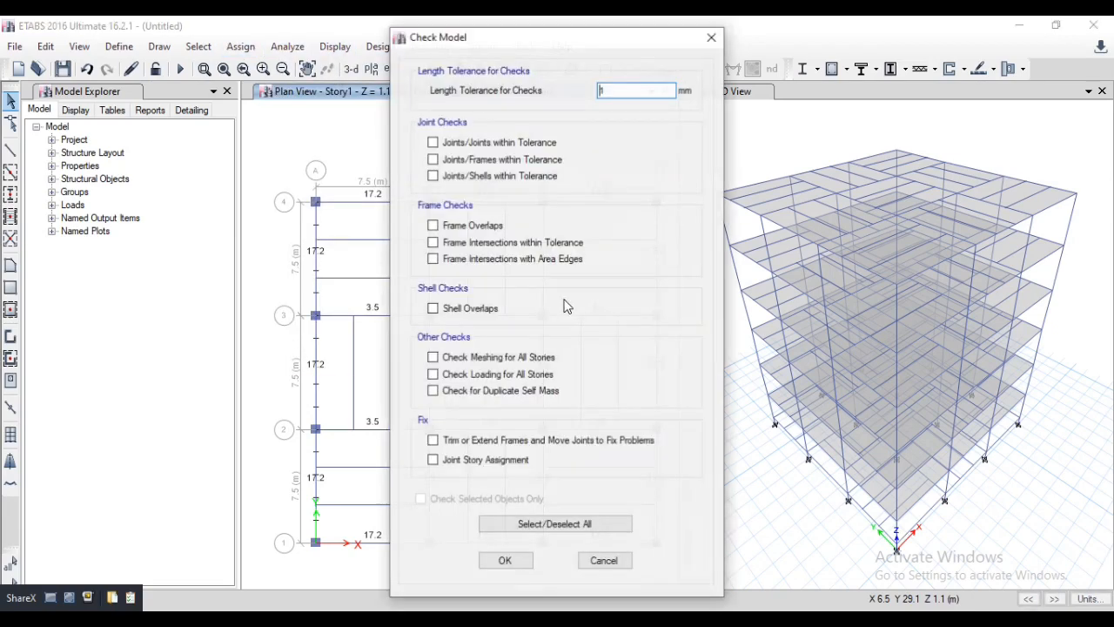
pyautogui.click(543, 526)
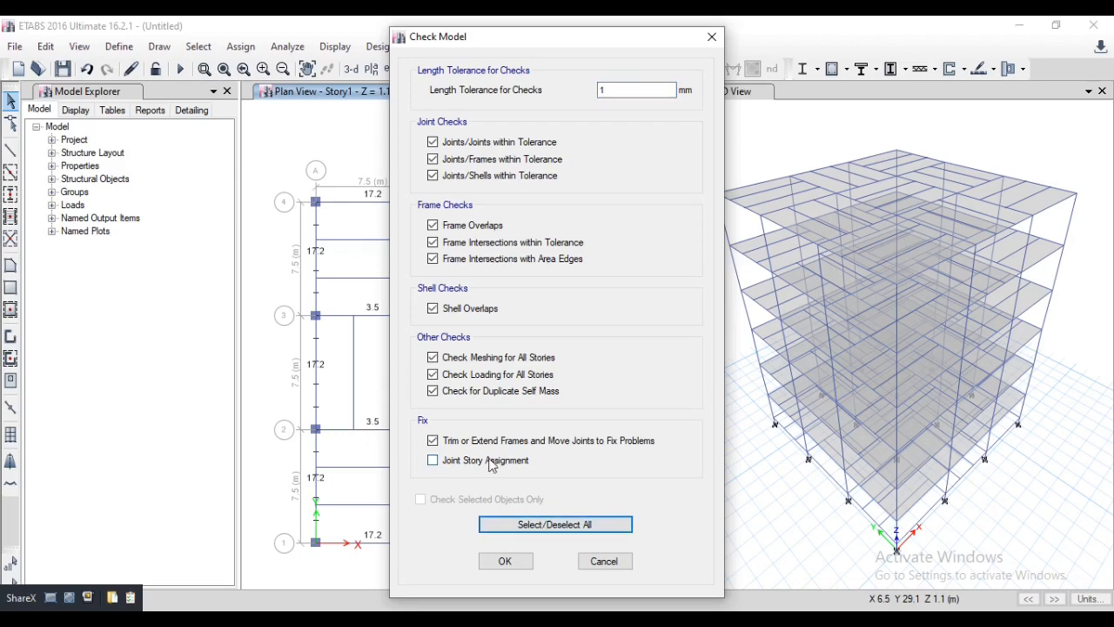
pyautogui.click(509, 560)
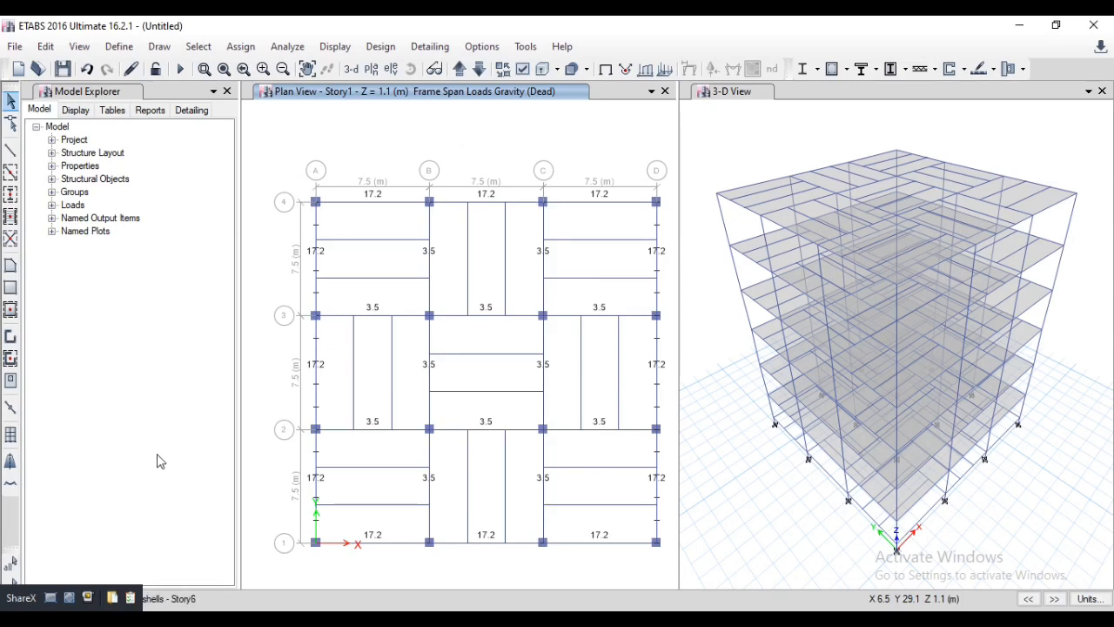
pyautogui.moveTo(20, 597); pyautogui.dragTo(577, 598)
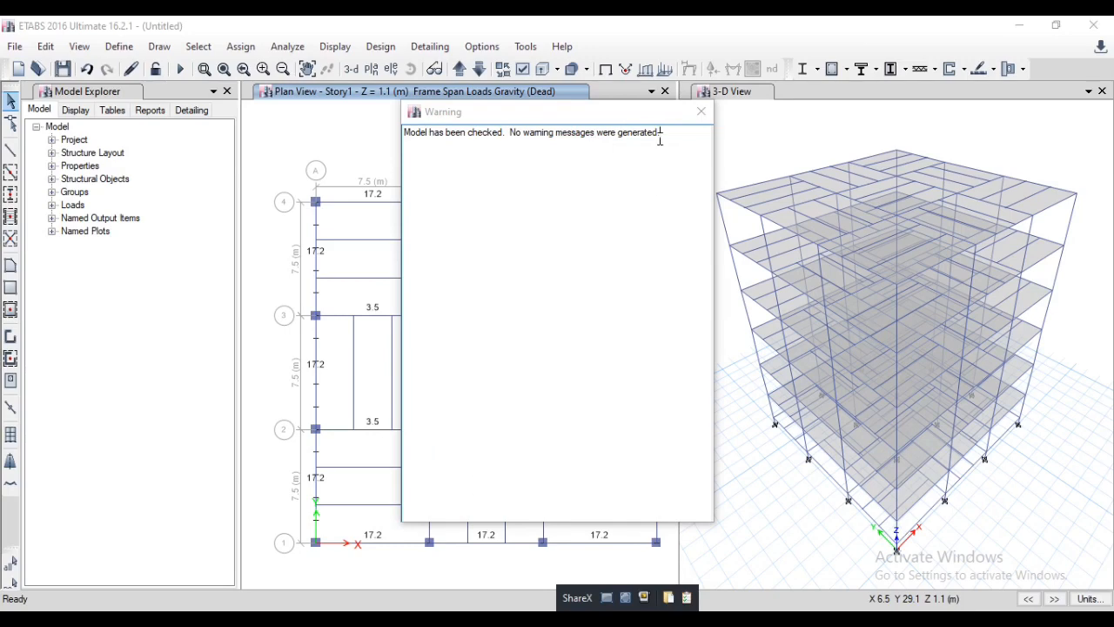
pyautogui.click(701, 112)
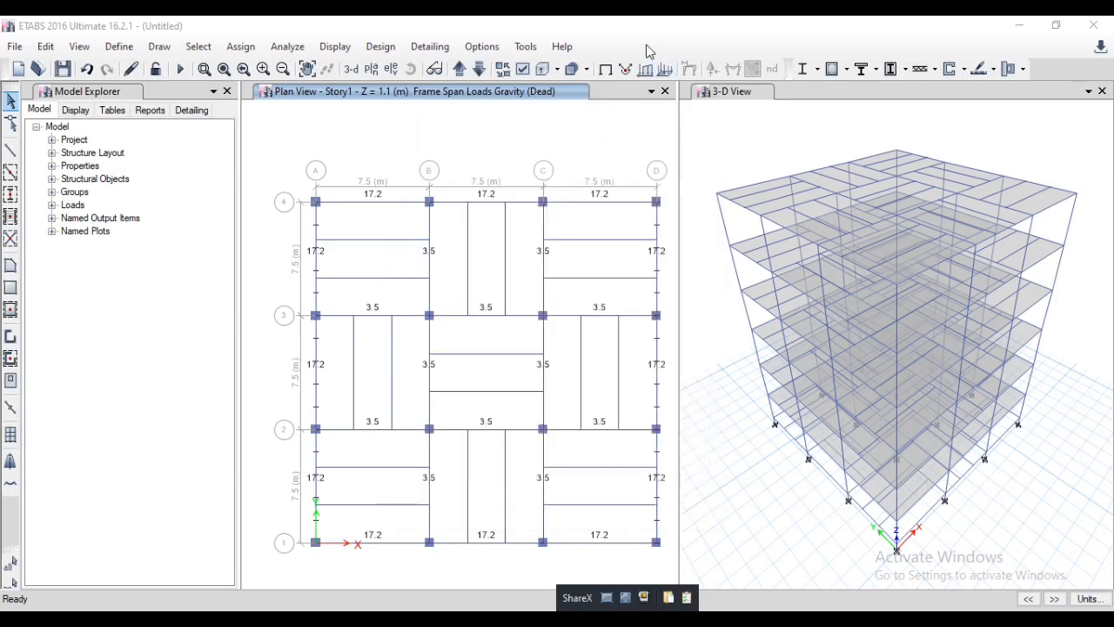
# - Run the analysis, saving the model in Documents as IIT KANPUR 123
pyautogui.click(294, 48)
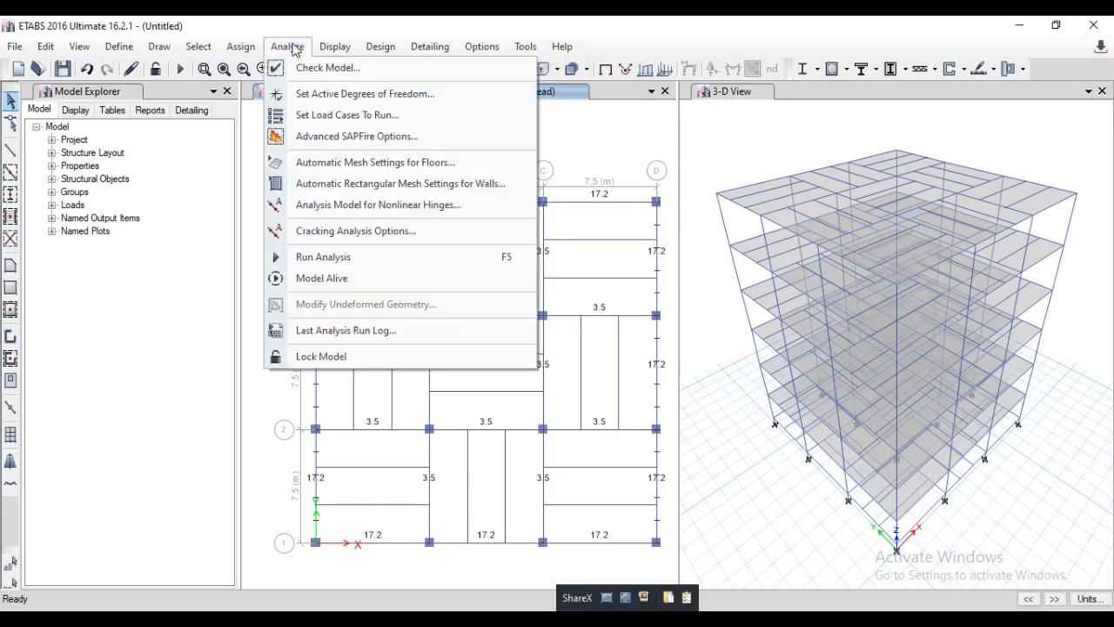
pyautogui.click(355, 263)
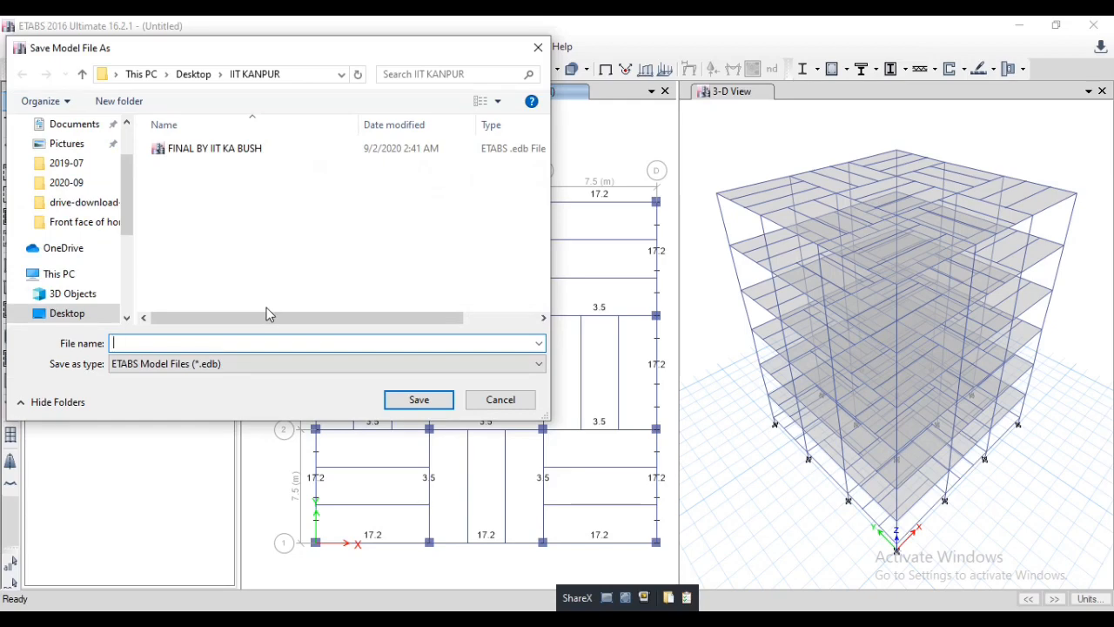
pyautogui.write('IIT KANPUR')
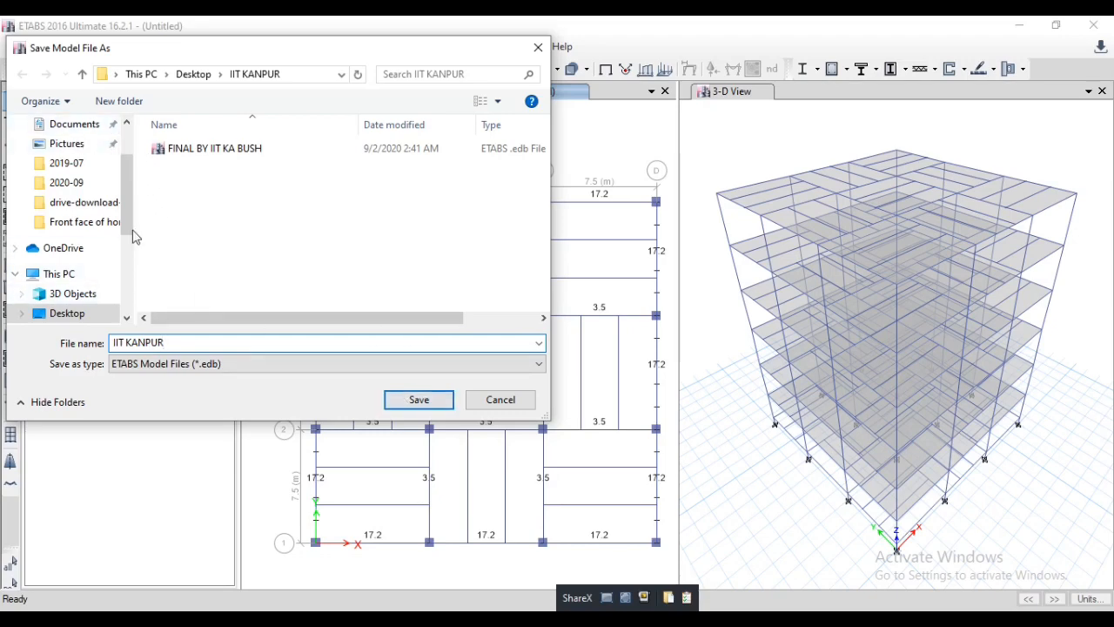
pyautogui.click(86, 131)
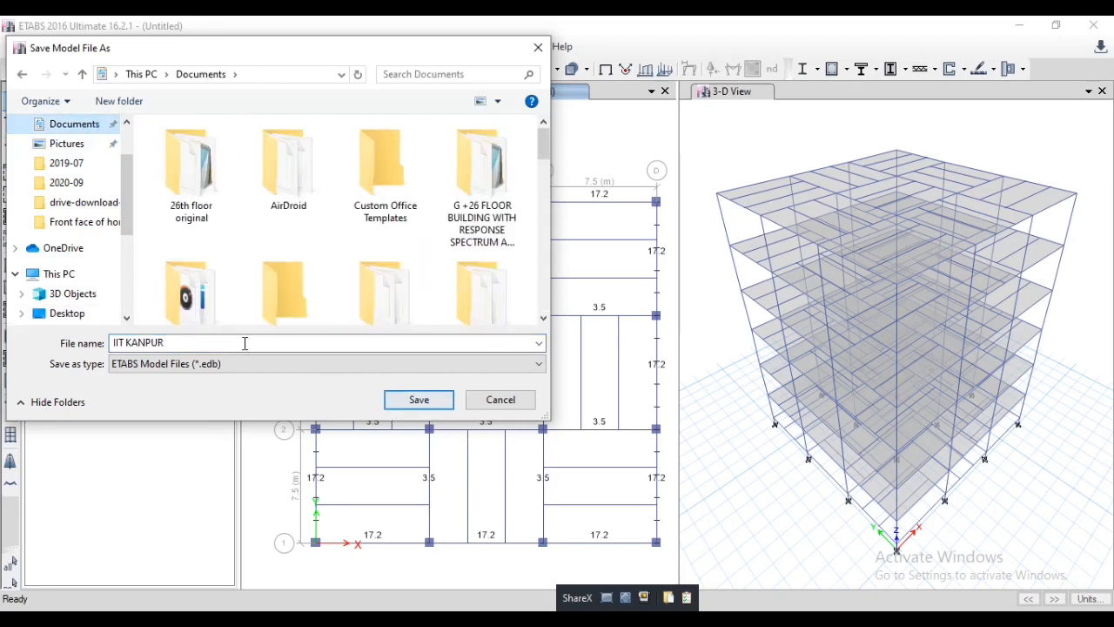
pyautogui.click(193, 340)
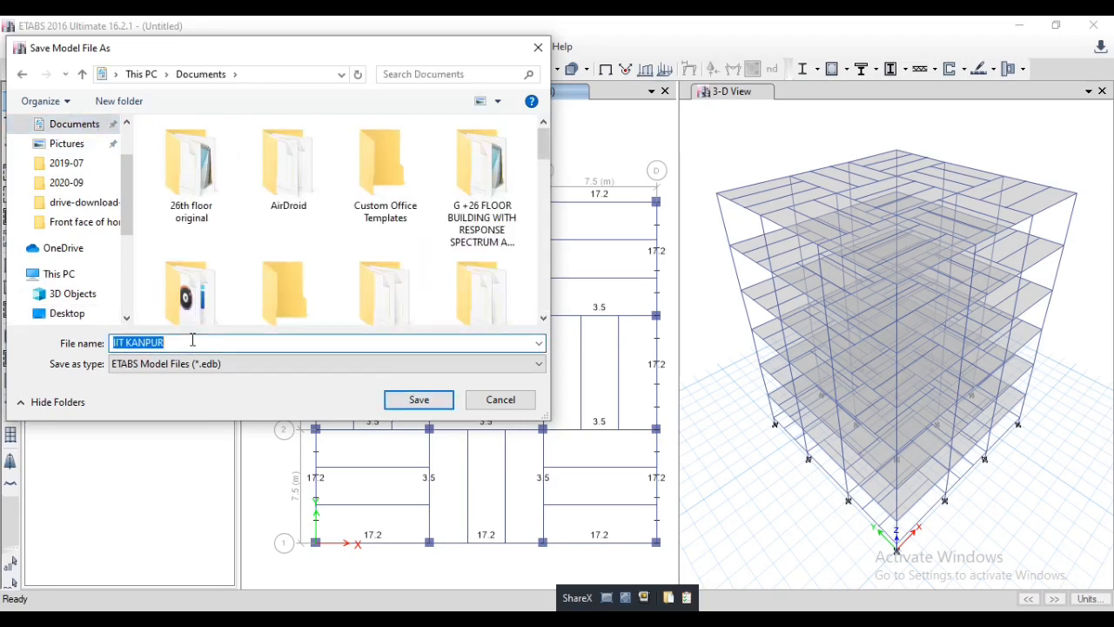
pyautogui.click(193, 341)
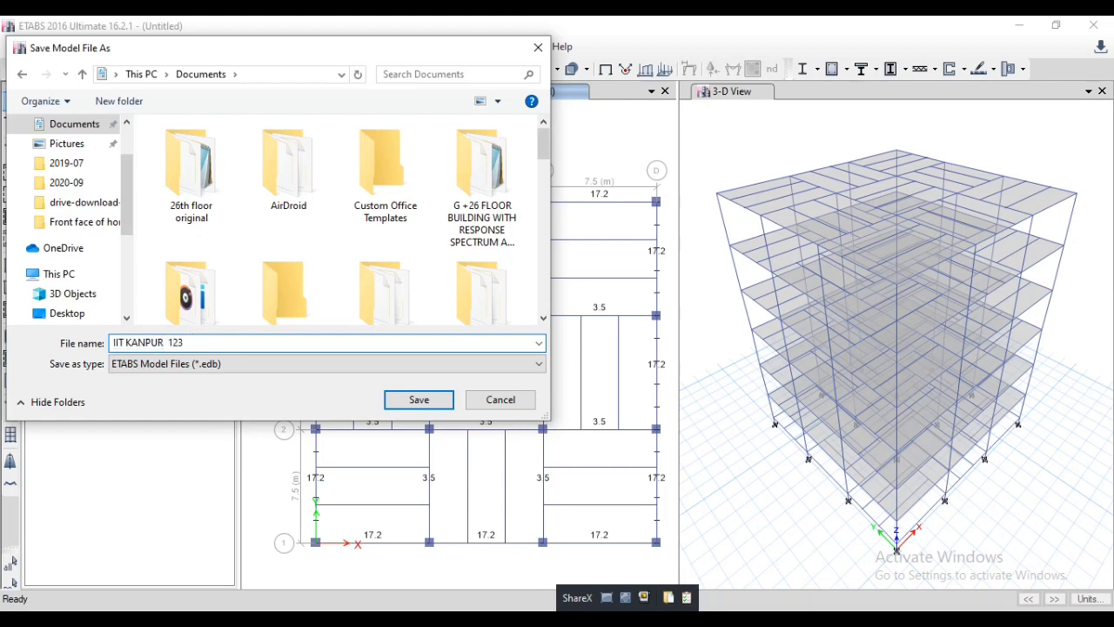
pyautogui.write('123')
pyautogui.click(409, 400)
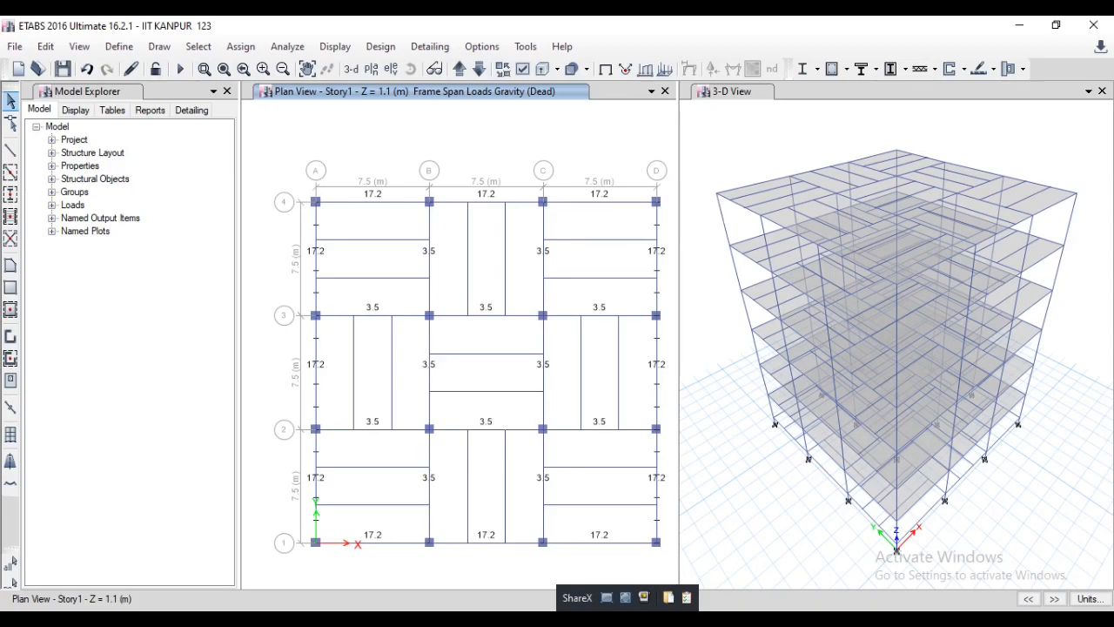
# - Switch to EQ26.pdf to review the building's seismic weight calculation, and return to ETABS to inspect the Dead load displacements
pyautogui.hotkey('alt', 'Tab')
pyautogui.scroll(3, 703, 230)
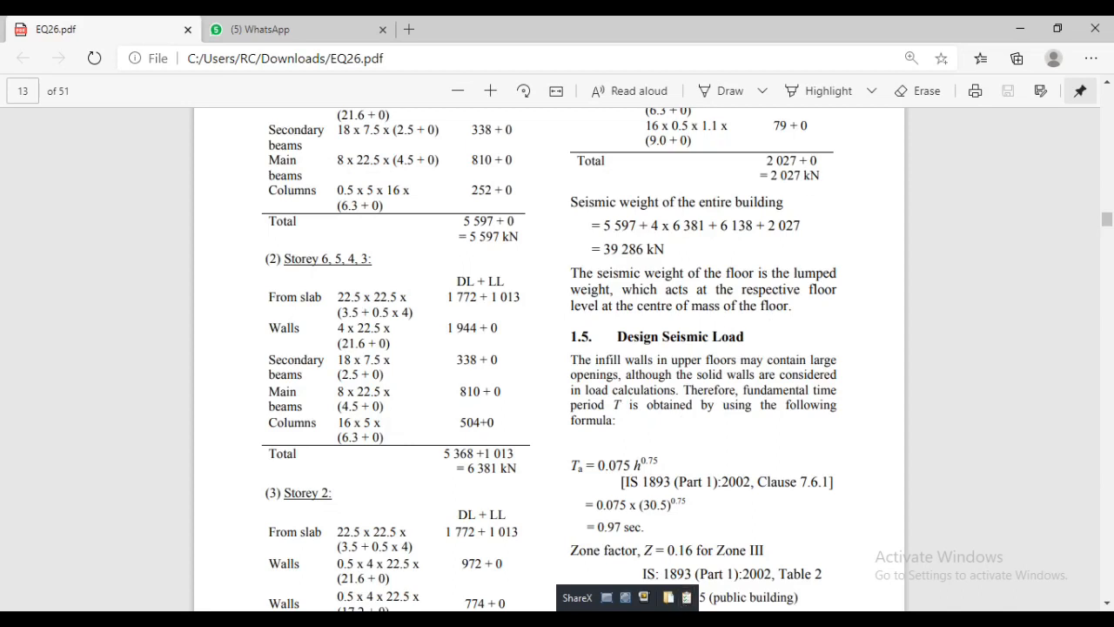
pyautogui.moveTo(668, 597)
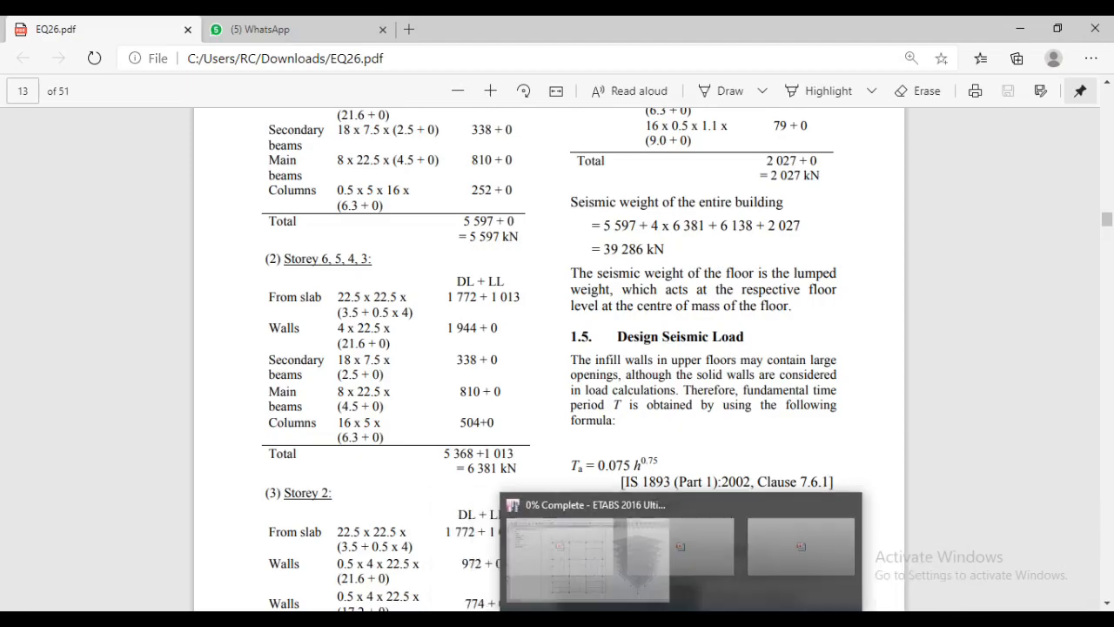
pyautogui.click(670, 555)
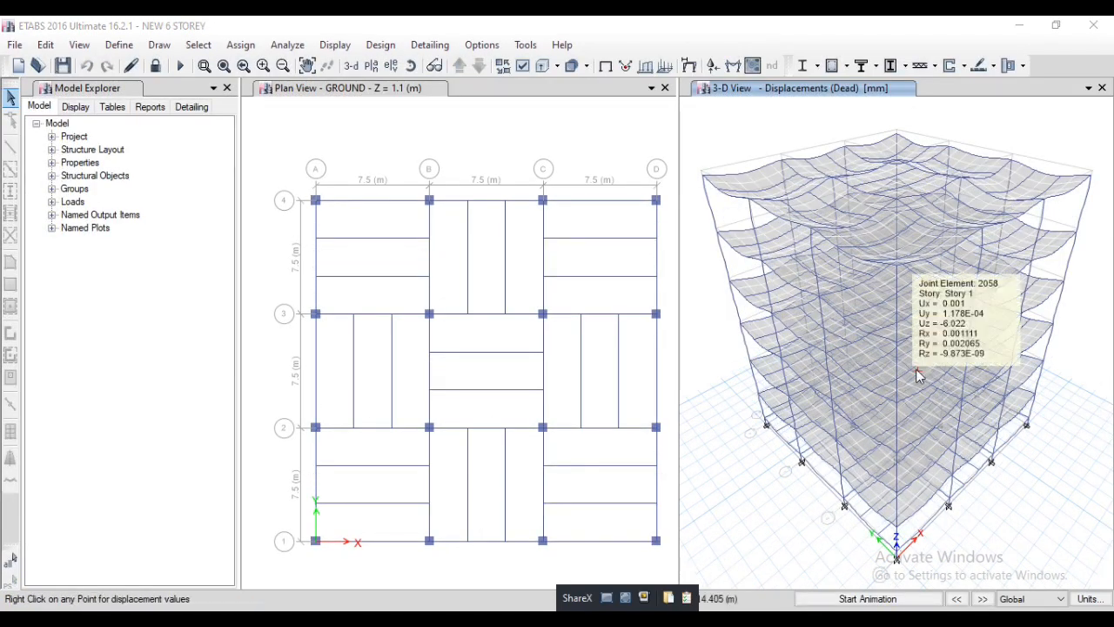
pyautogui.moveTo(788, 250)
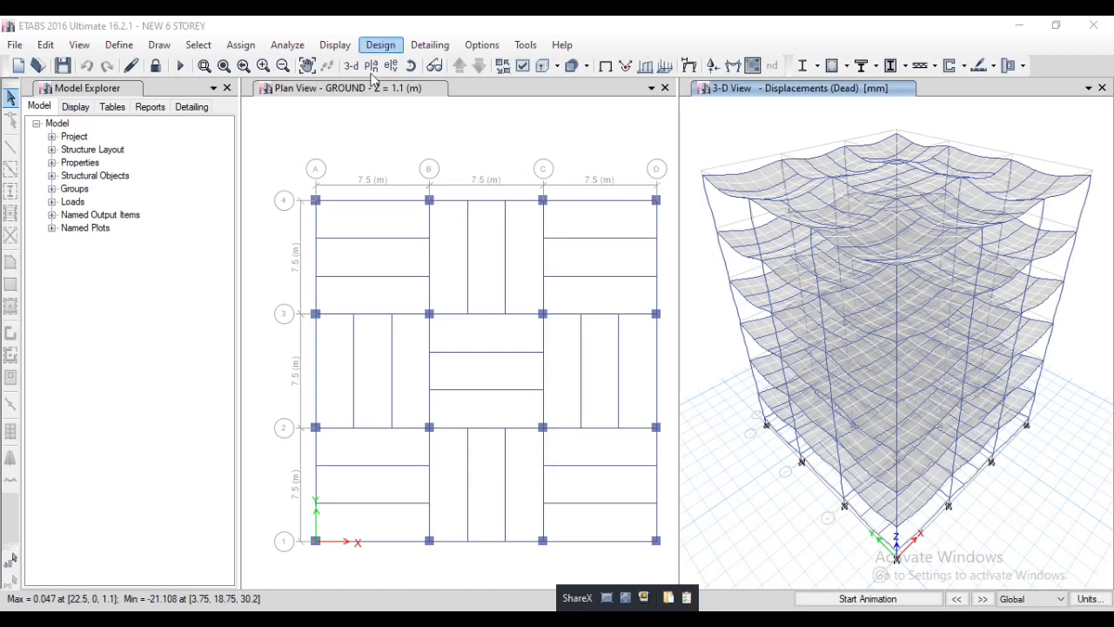
# - Show the model's Loads tables and inspect the weight used and base shear in the Auto Seismic - IS 1893:2002 table
pyautogui.click(335, 44)
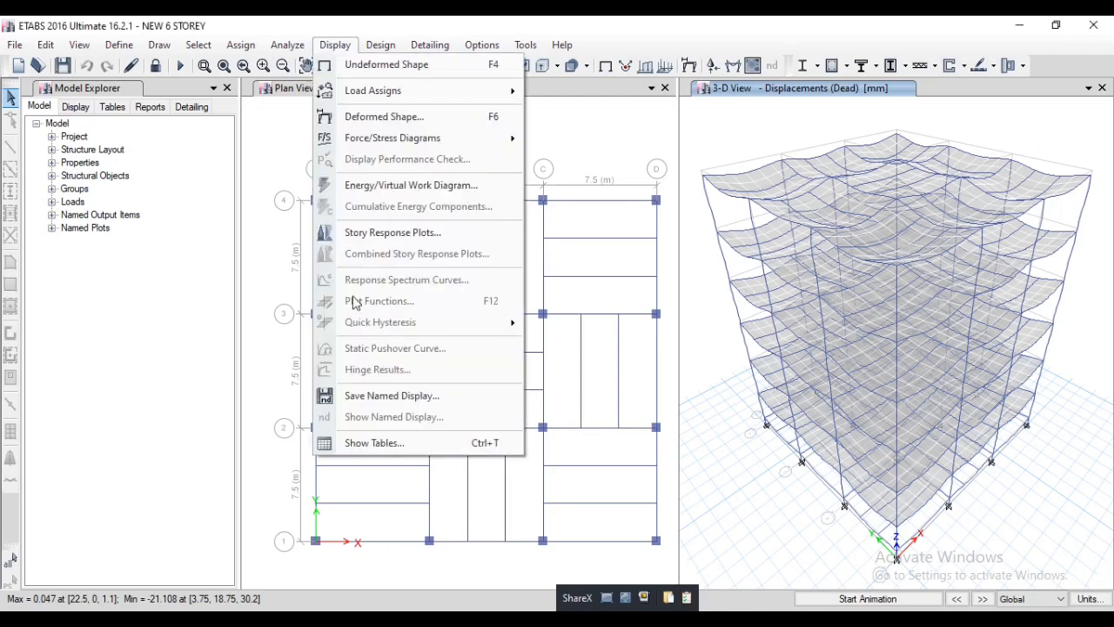
pyautogui.click(378, 448)
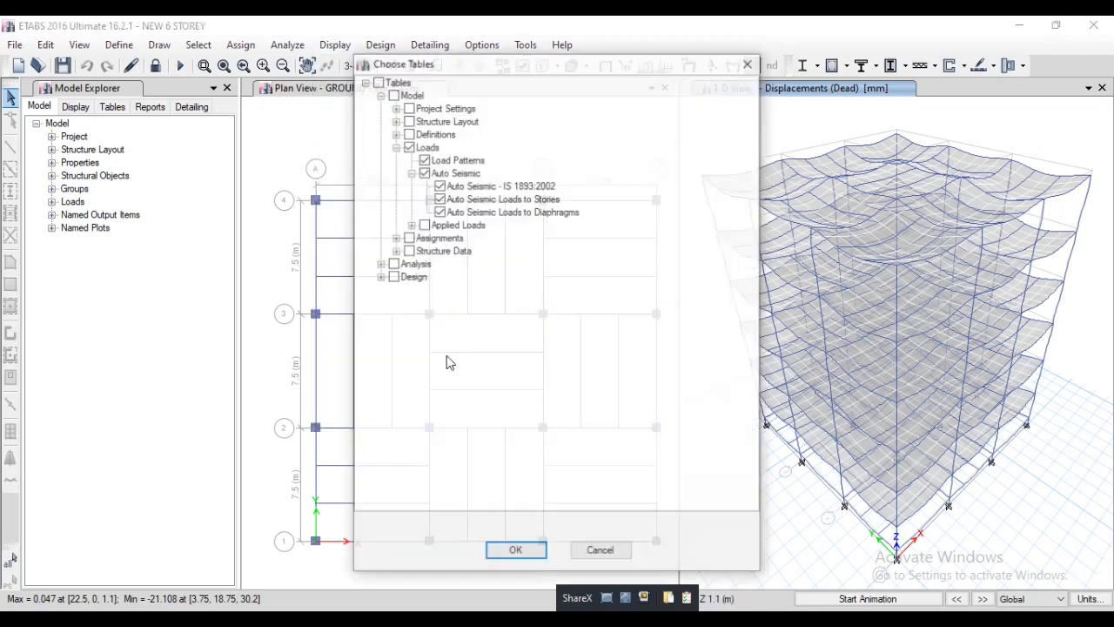
pyautogui.click(409, 147)
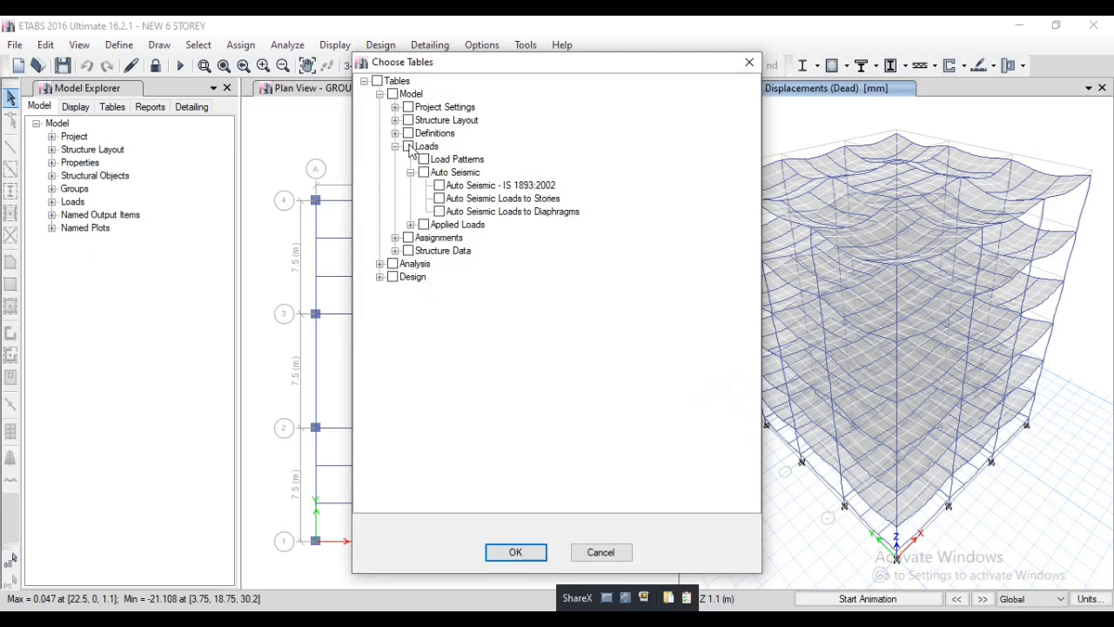
pyautogui.click(409, 146)
pyautogui.click(515, 552)
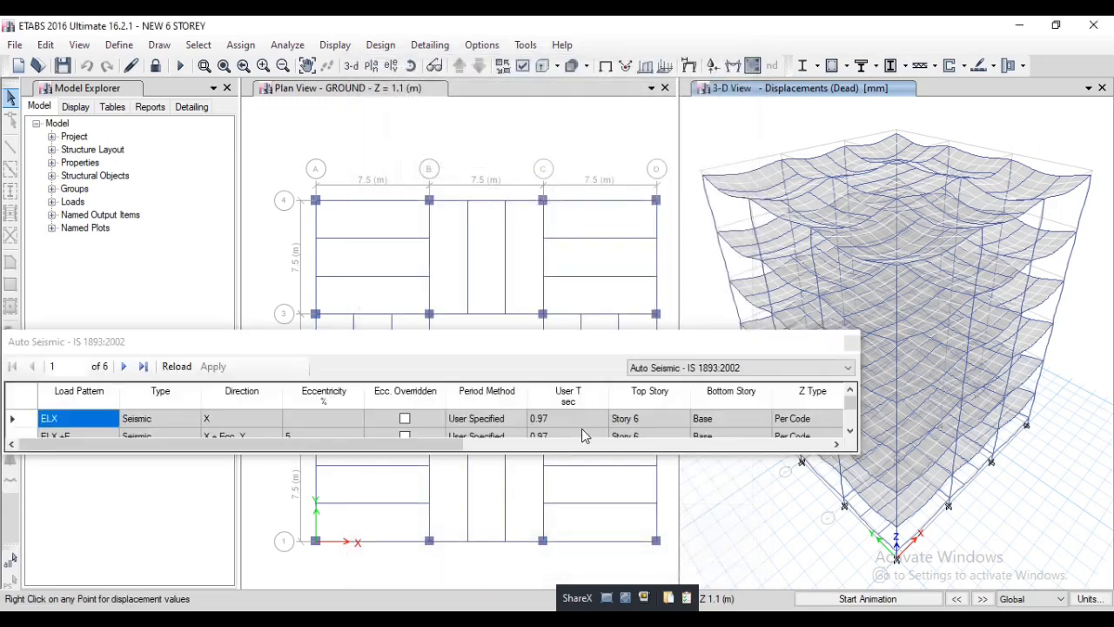
pyautogui.moveTo(460, 442); pyautogui.dragTo(815, 444)
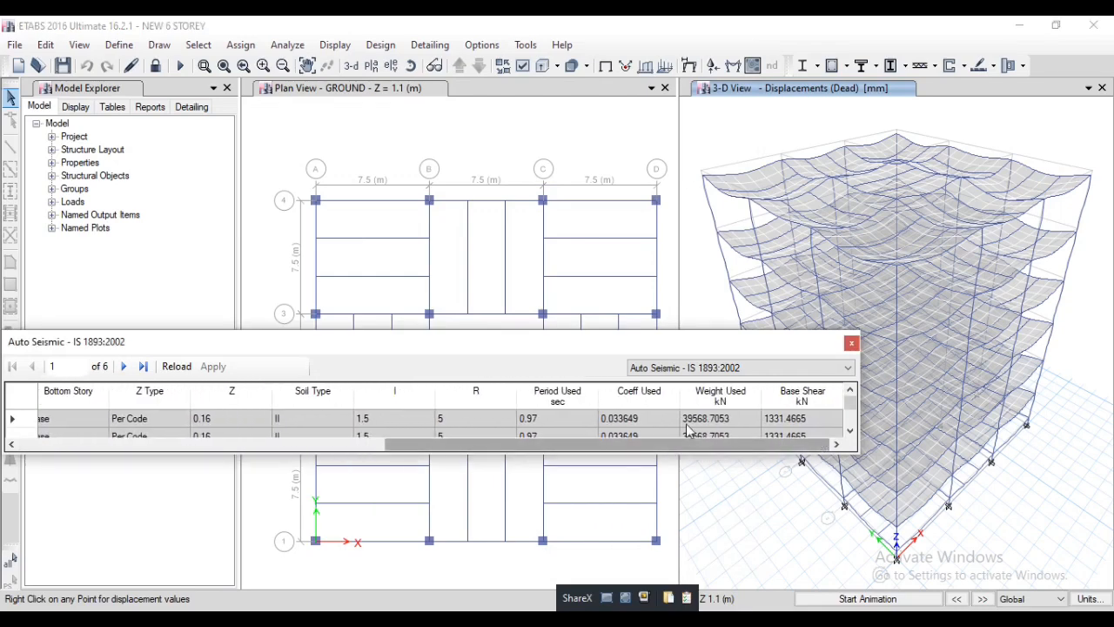
pyautogui.moveTo(720, 405)
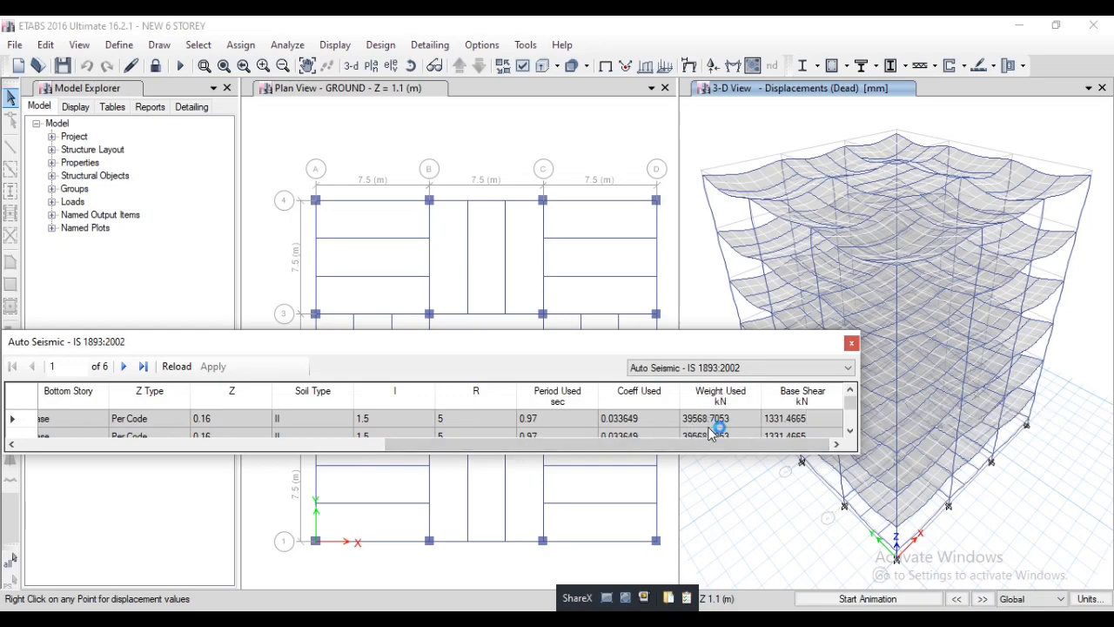
# - Switch to EQ26.pdf and review the seismic weight calculation for the entire building on page 13
pyautogui.hotkey('alt', 'Tab')
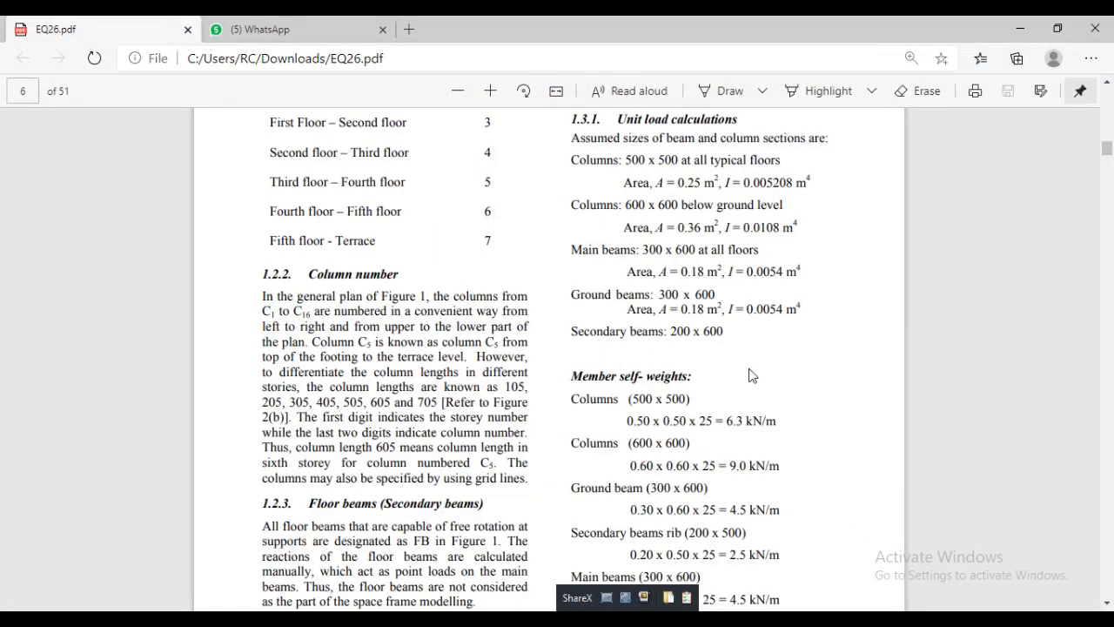
pyautogui.scroll(3, 737, 379)
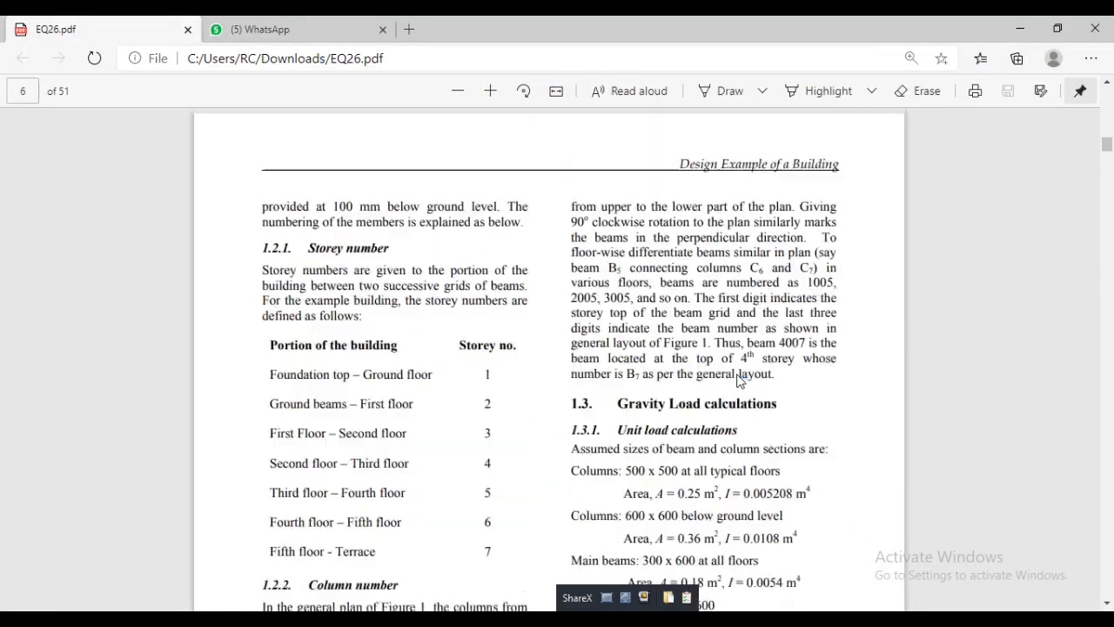
pyautogui.scroll(-3, 738, 380)
pyautogui.scroll(-20, 738, 380)
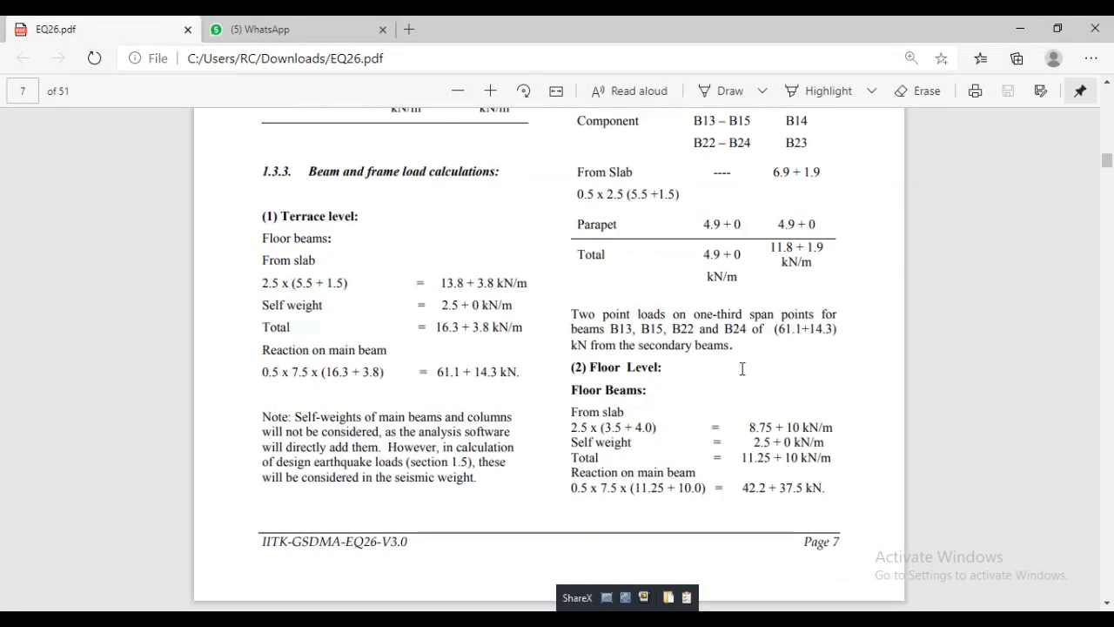
pyautogui.scroll(-20, 742, 372)
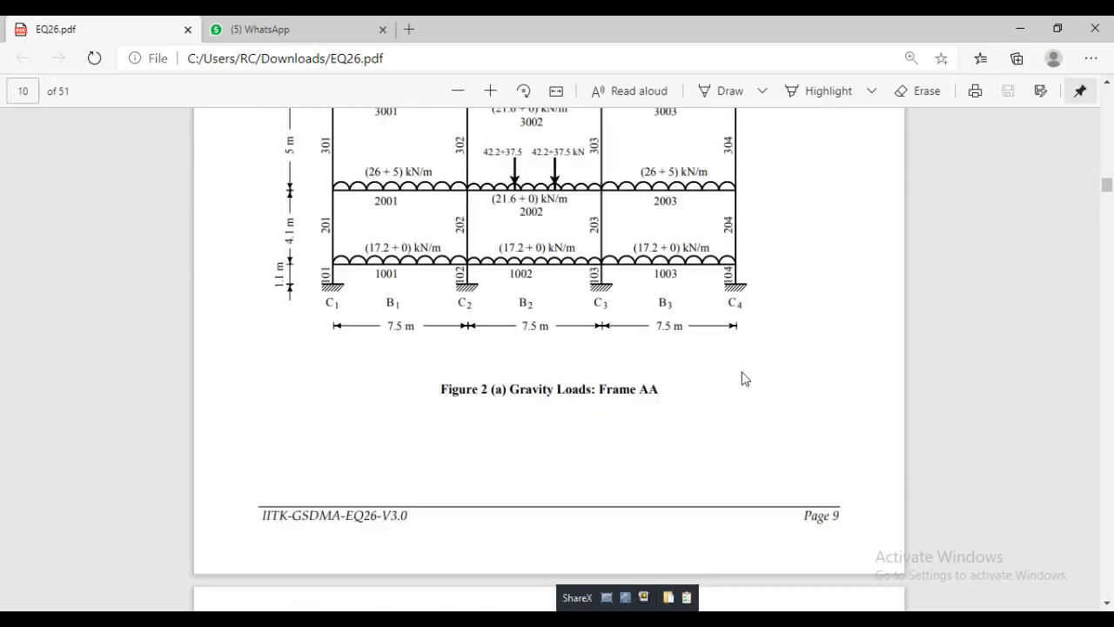
pyautogui.scroll(-3, 743, 378)
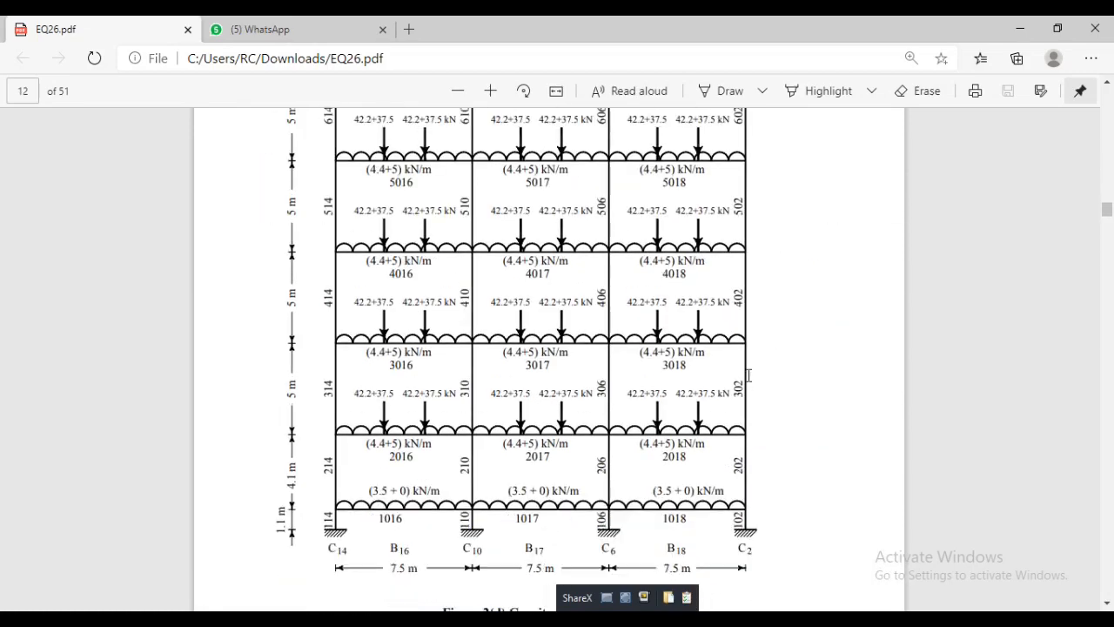
pyautogui.scroll(-10, 606, 214)
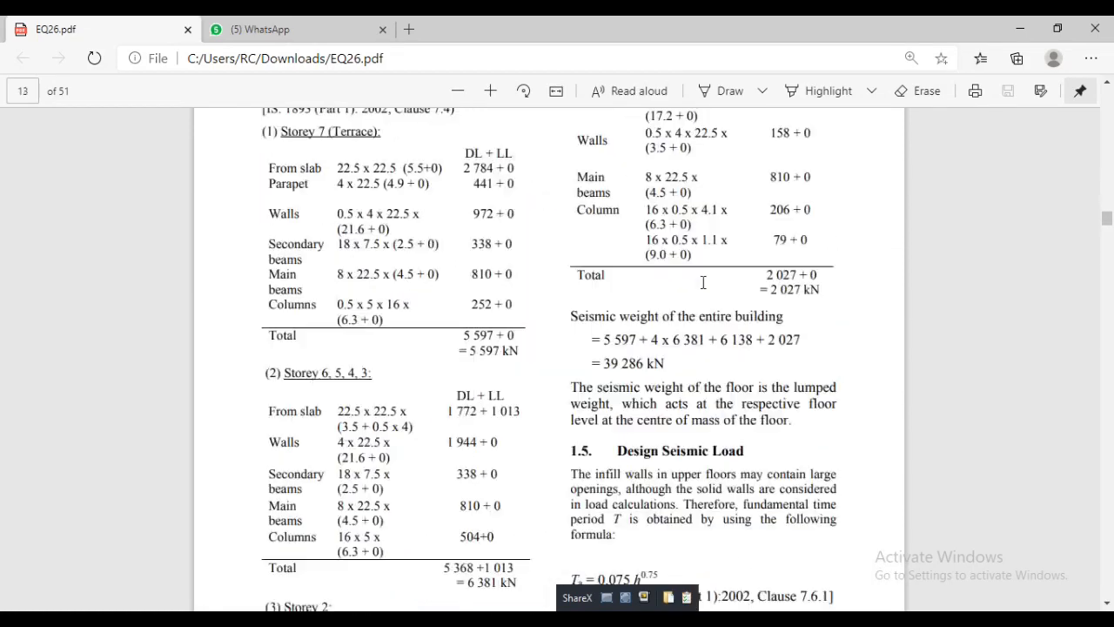
pyautogui.scroll(7, 703, 287)
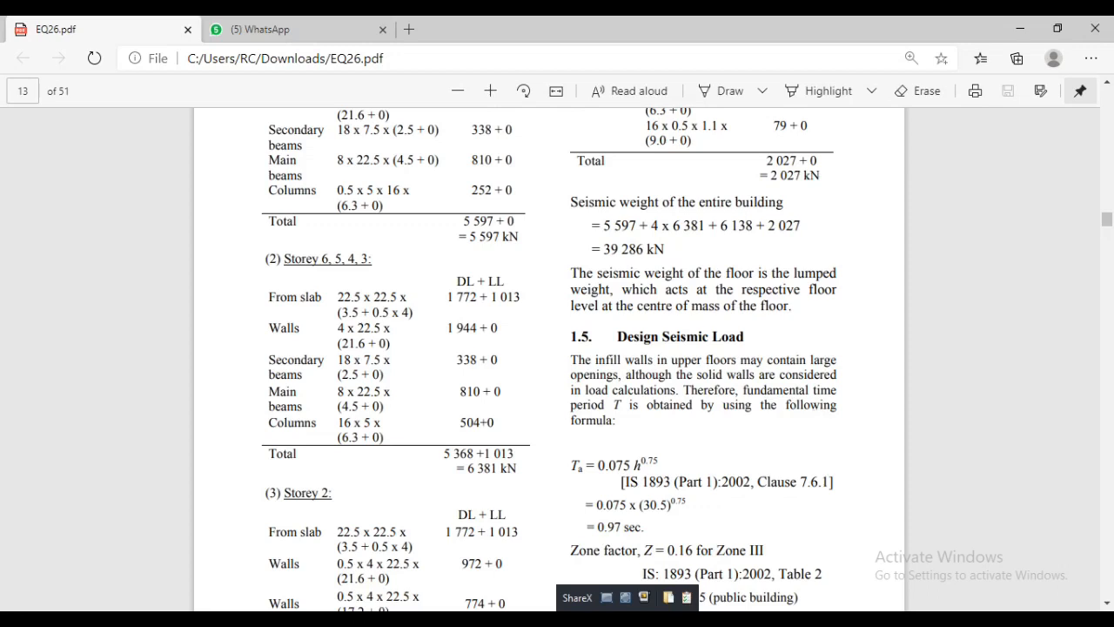
# - Switch back to the NEW 6 STOREY model in ETABS and close its Auto Seismic table
pyautogui.moveTo(659, 619)
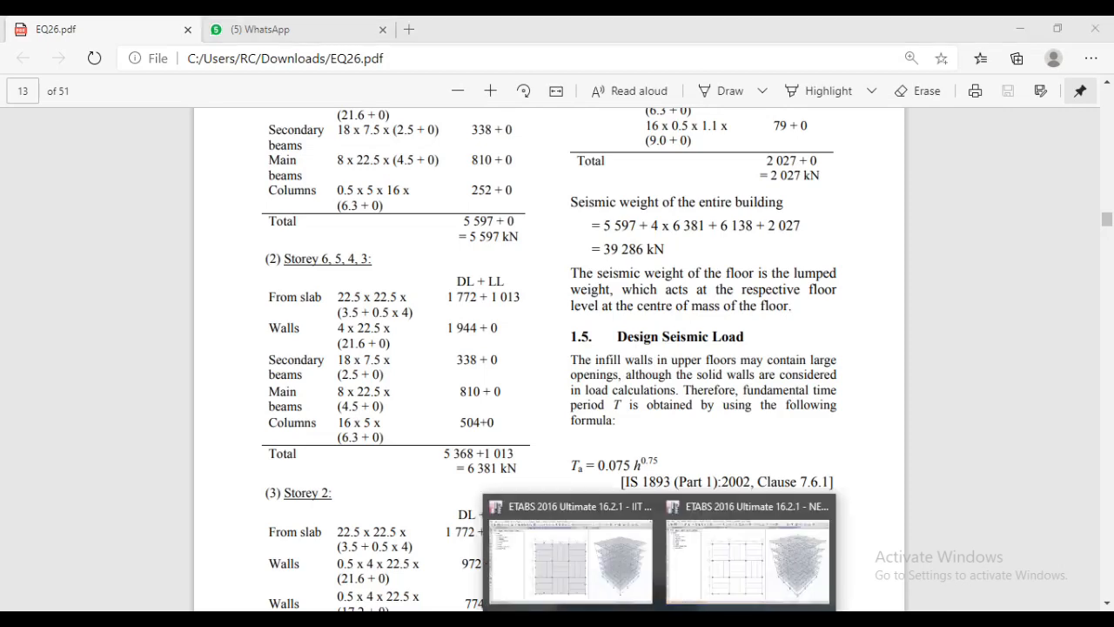
pyautogui.click(741, 587)
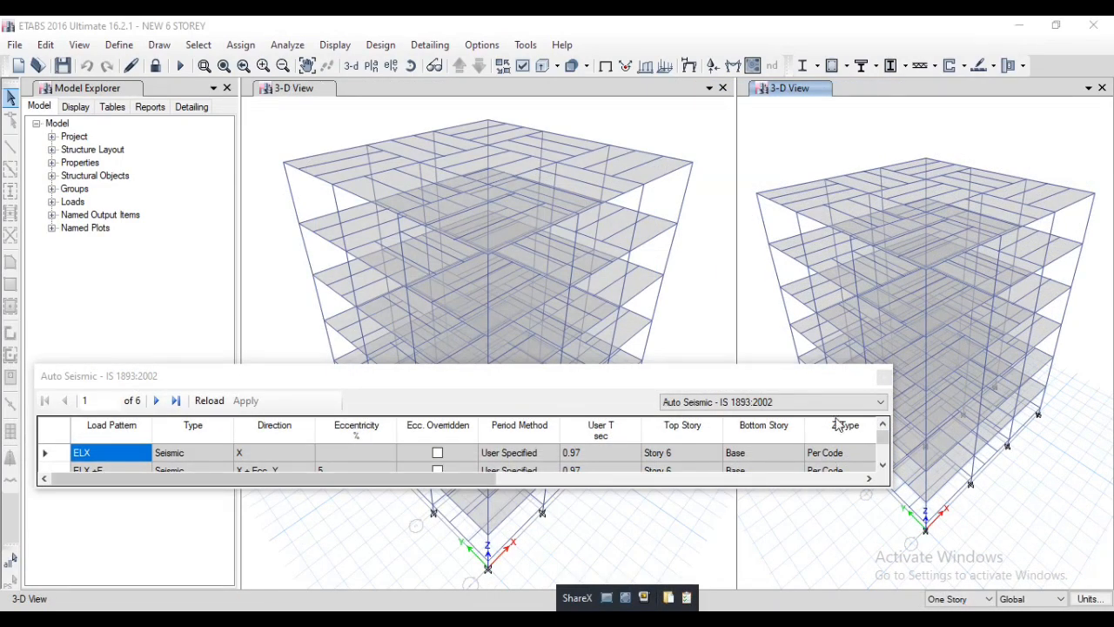
pyautogui.click(884, 378)
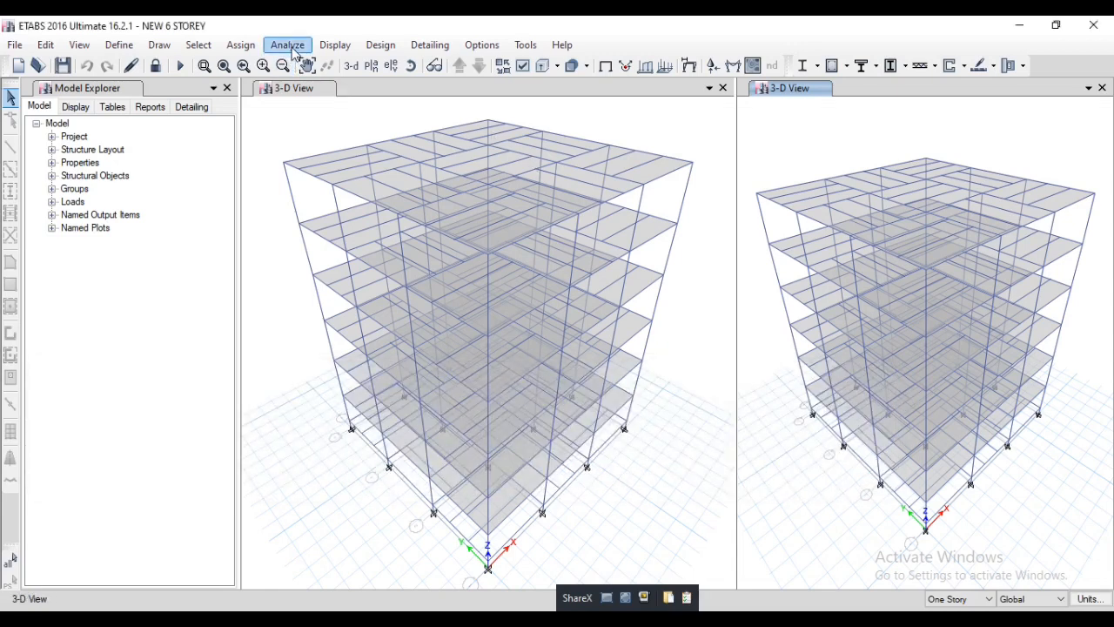
# - Display the slabs' resultant MMax, MMin and M11 moment contours in turn for the Dead load case in the 3-D view
pyautogui.click(335, 45)
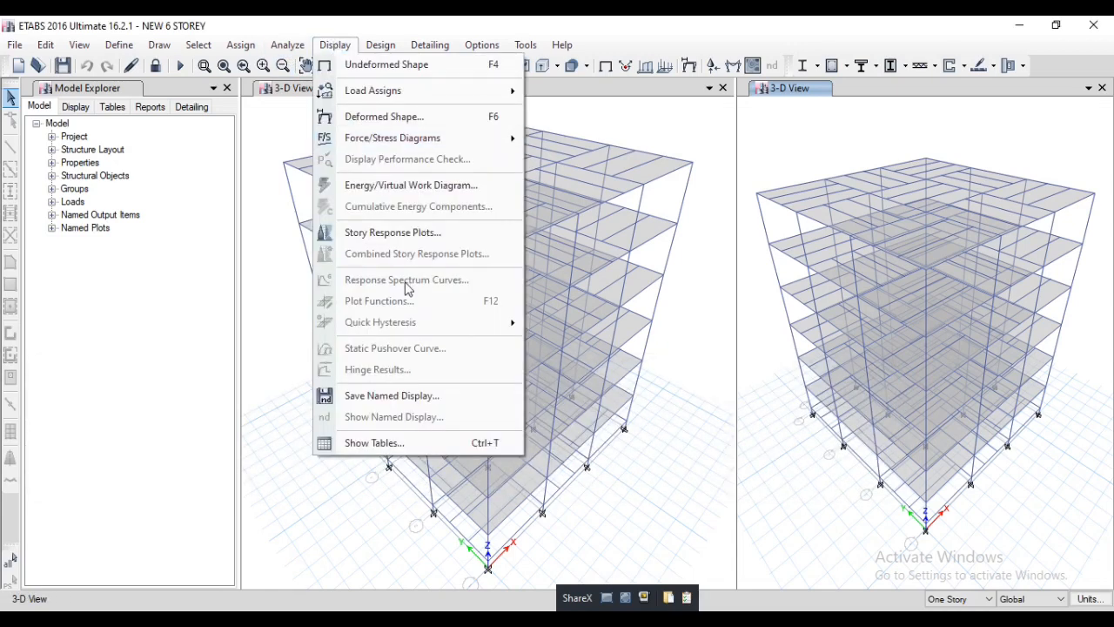
pyautogui.moveTo(398, 141)
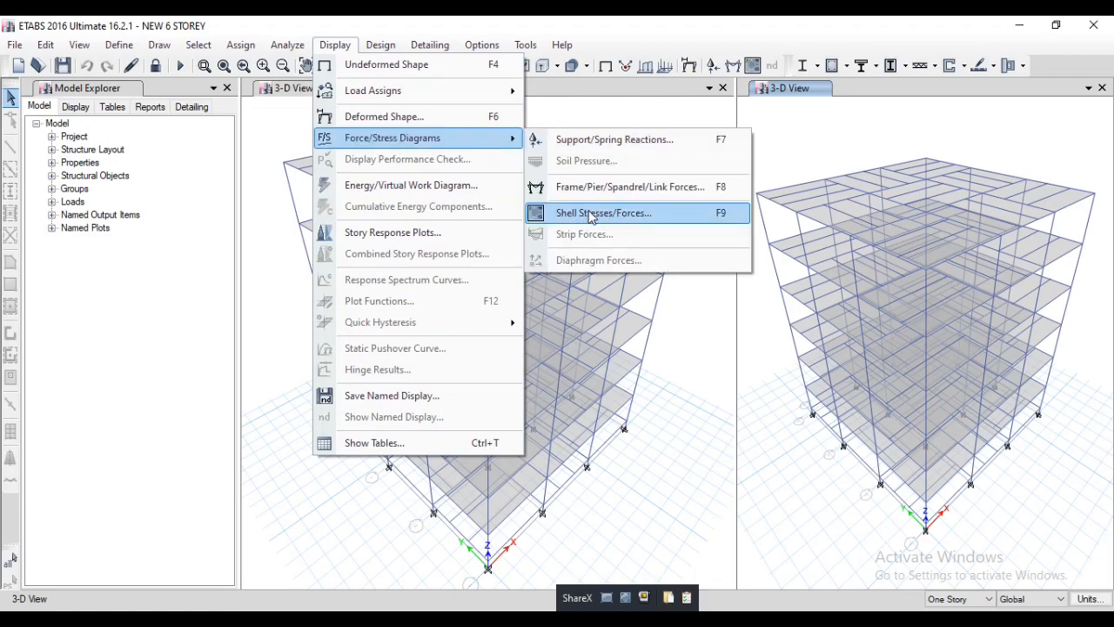
pyautogui.click(643, 215)
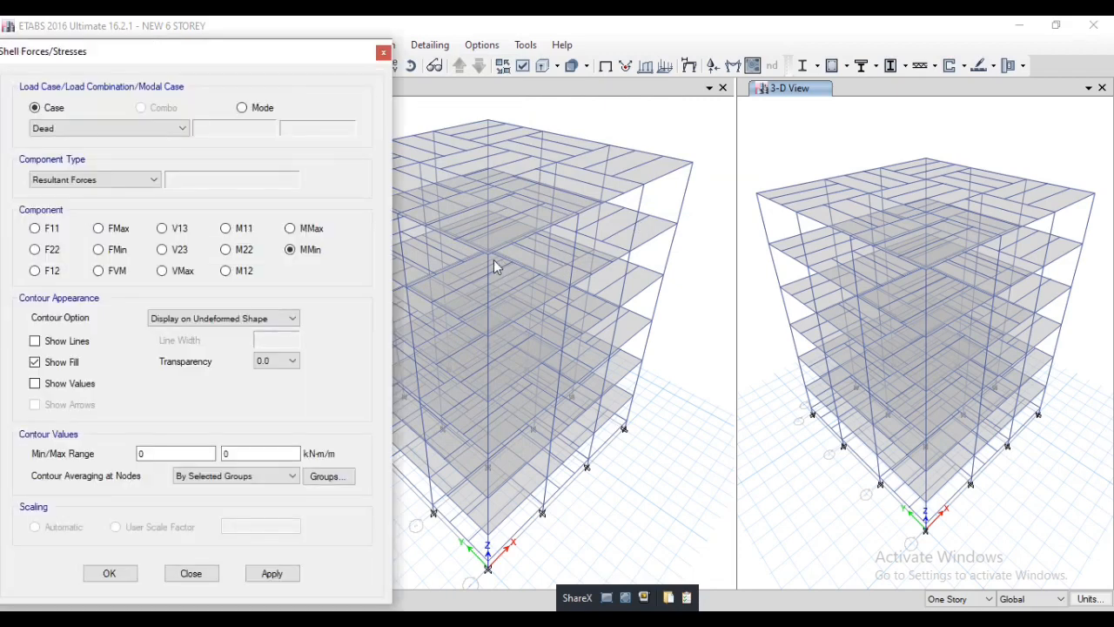
pyautogui.click(292, 229)
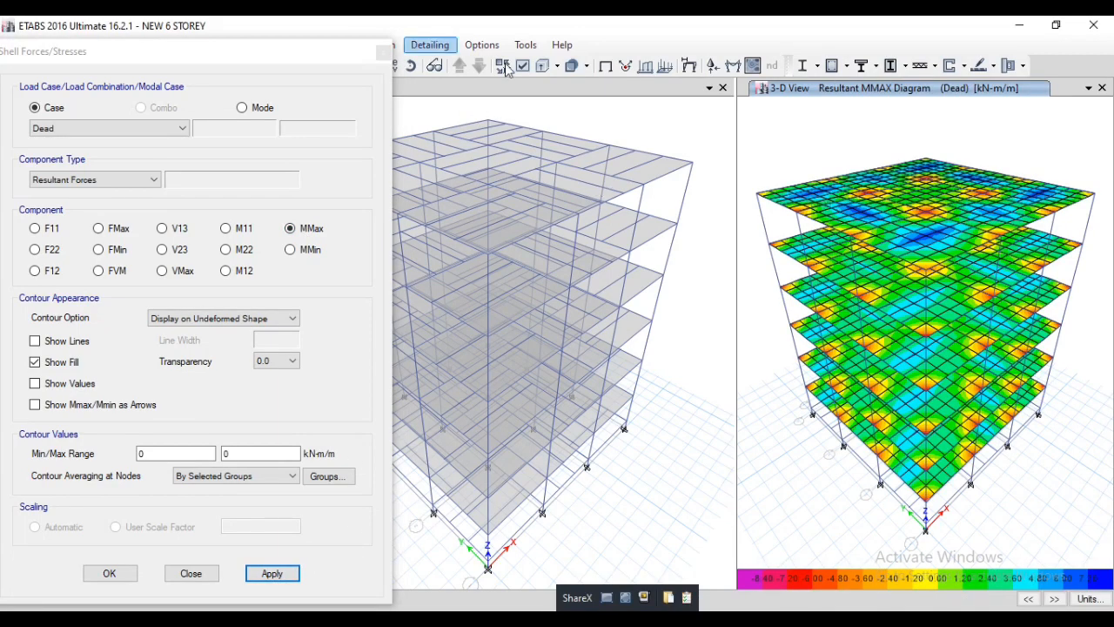
pyautogui.click(309, 250)
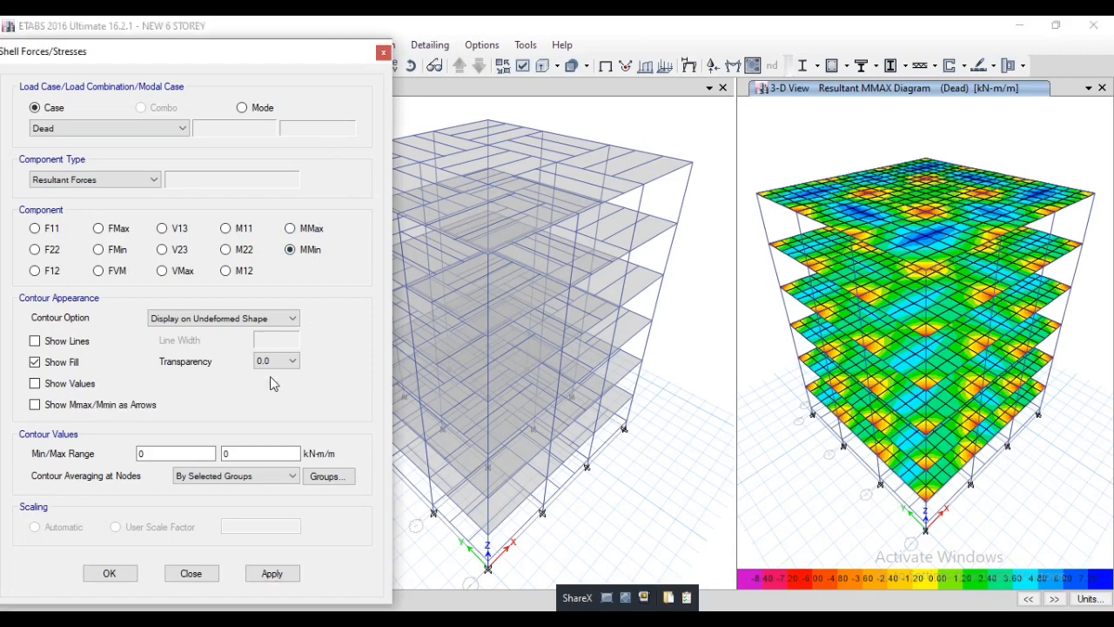
pyautogui.click(272, 576)
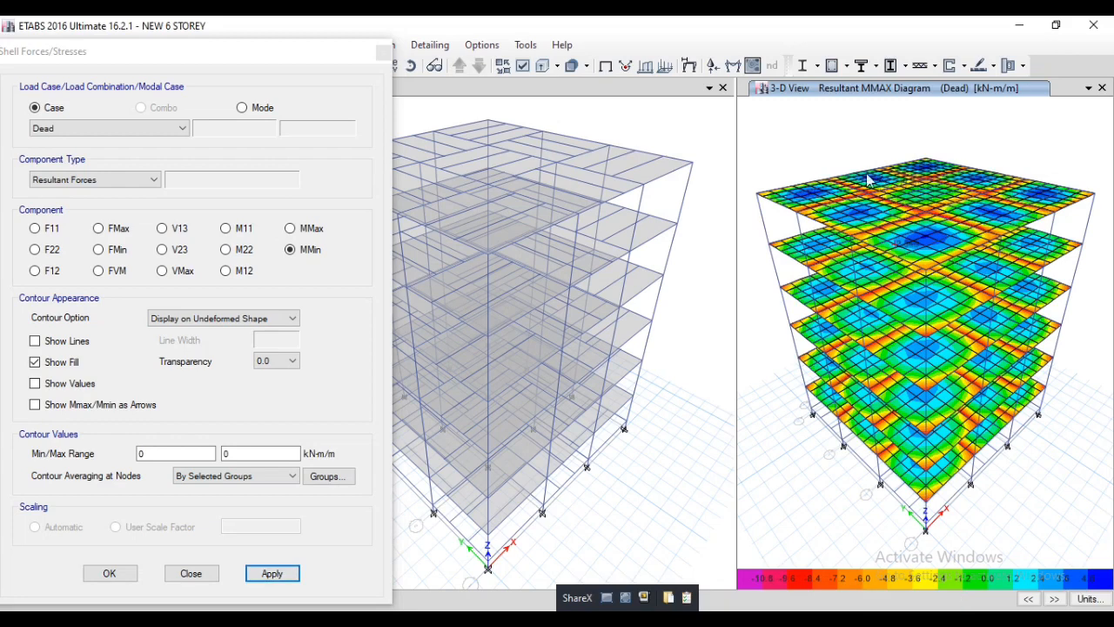
pyautogui.click(226, 228)
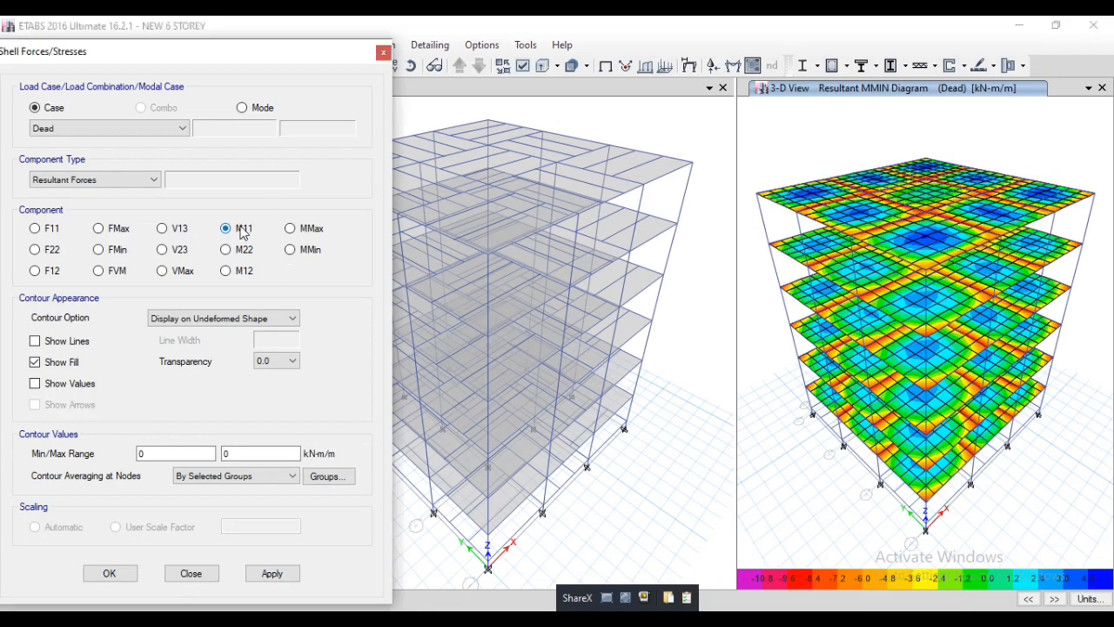
pyautogui.click(272, 575)
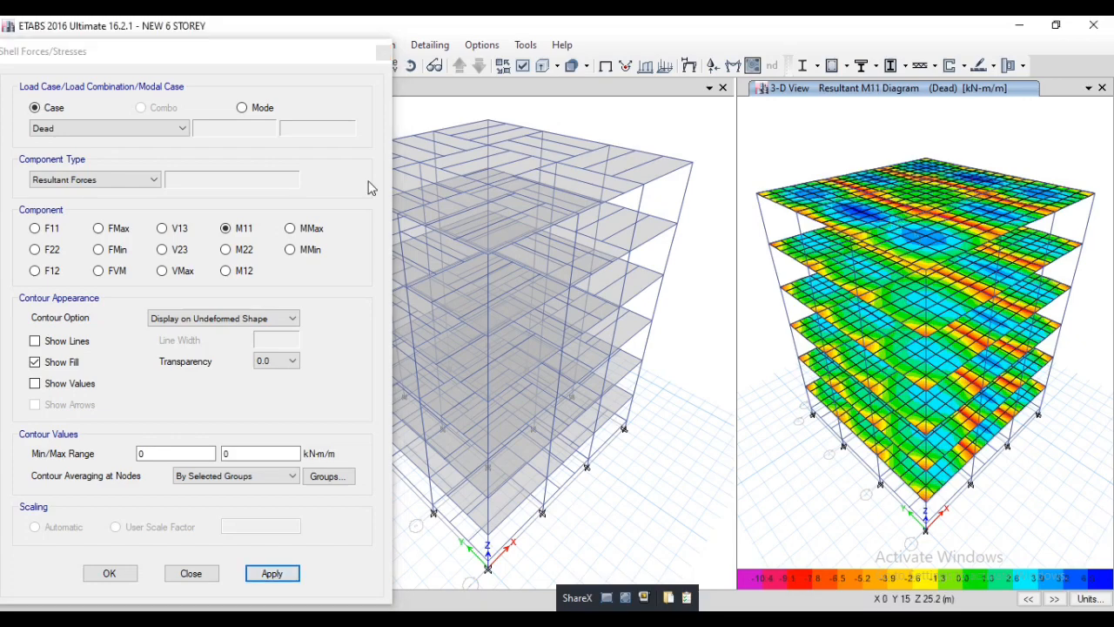
# - Display the slabs' resultant M12 contours for Modal mode number 1 and close the shell forces settings
pyautogui.moveTo(206, 51)
pyautogui.mouseDown()
pyautogui.moveTo(761, 79)
pyautogui.moveTo(206, 45)
pyautogui.mouseUp()
pyautogui.click(247, 101)
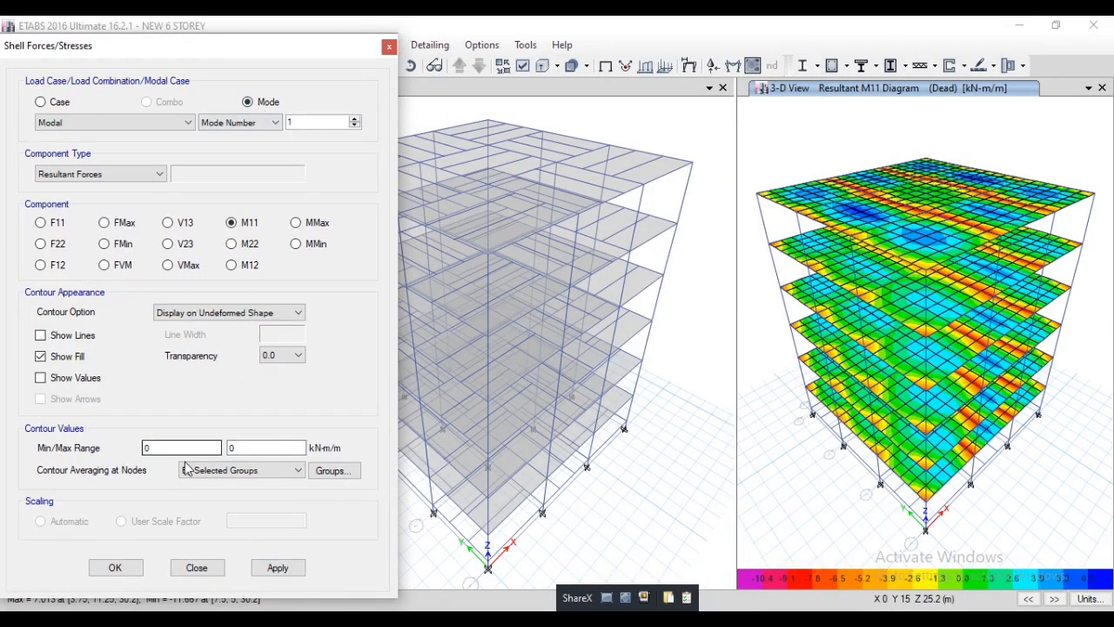
pyautogui.click(231, 264)
pyautogui.click(278, 568)
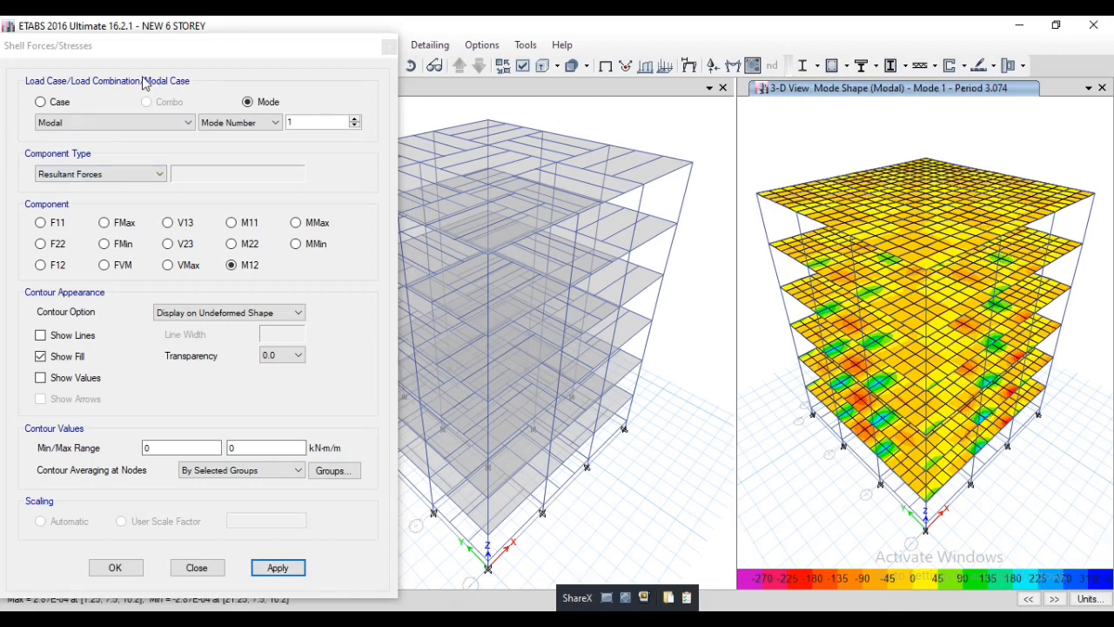
pyautogui.click(73, 123)
pyautogui.click(73, 123)
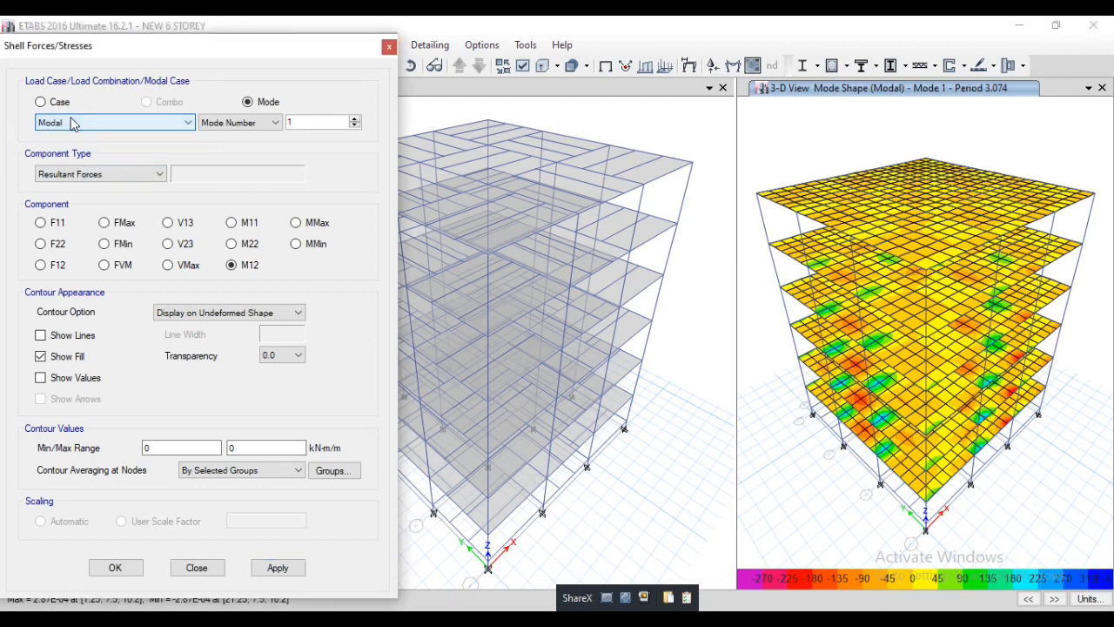
pyautogui.click(389, 47)
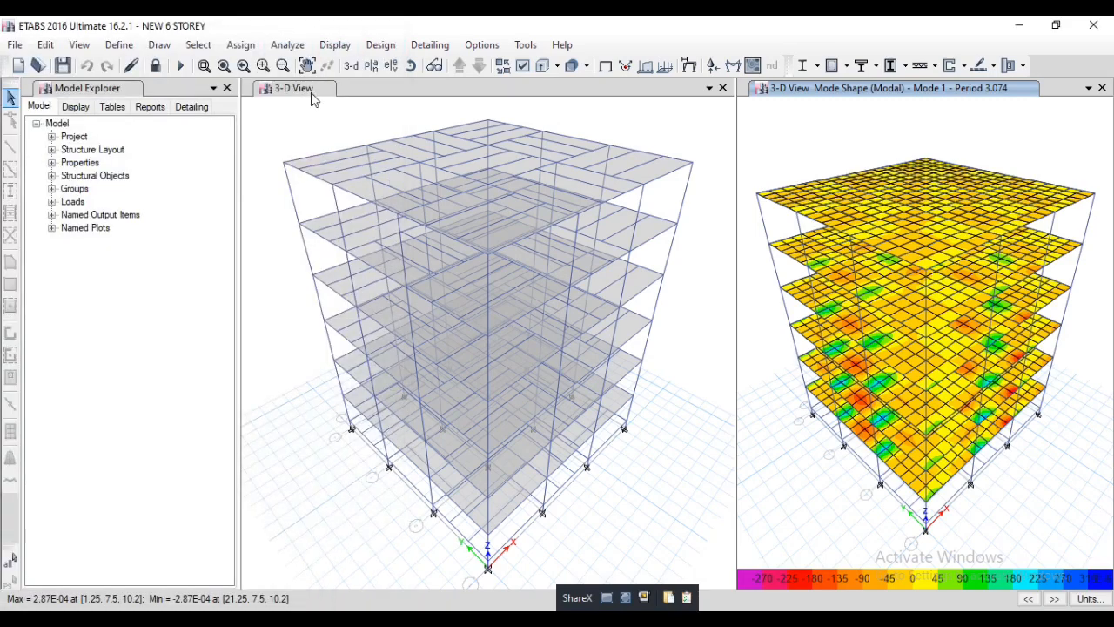
# - Display the deformed shape for Modal mode number 1 with automatic scaling and start its animation
pyautogui.click(288, 45)
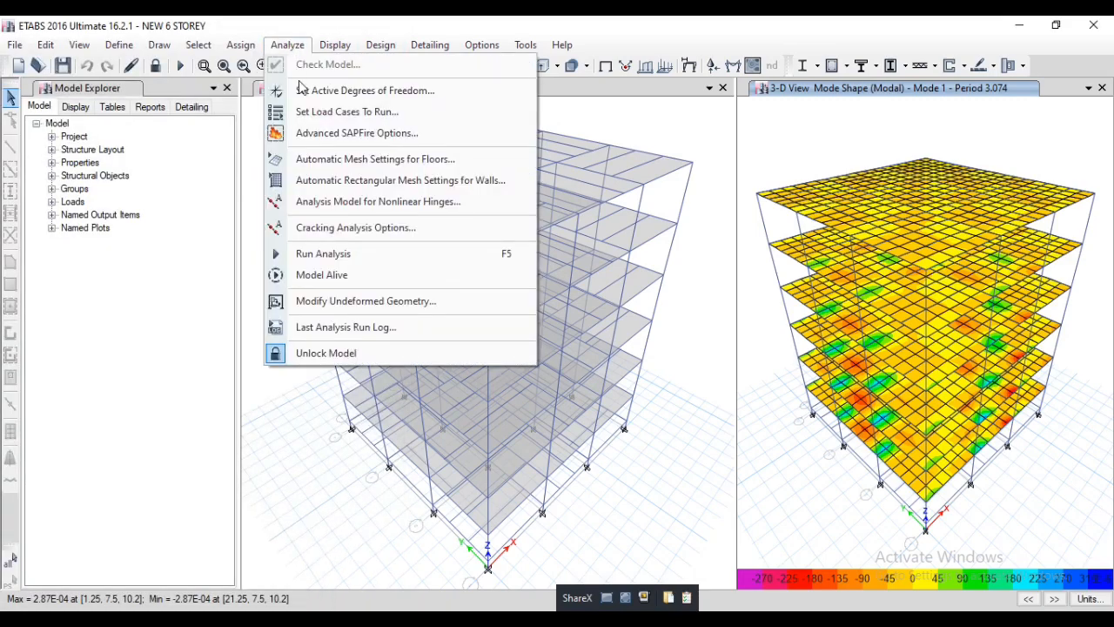
pyautogui.moveTo(335, 45)
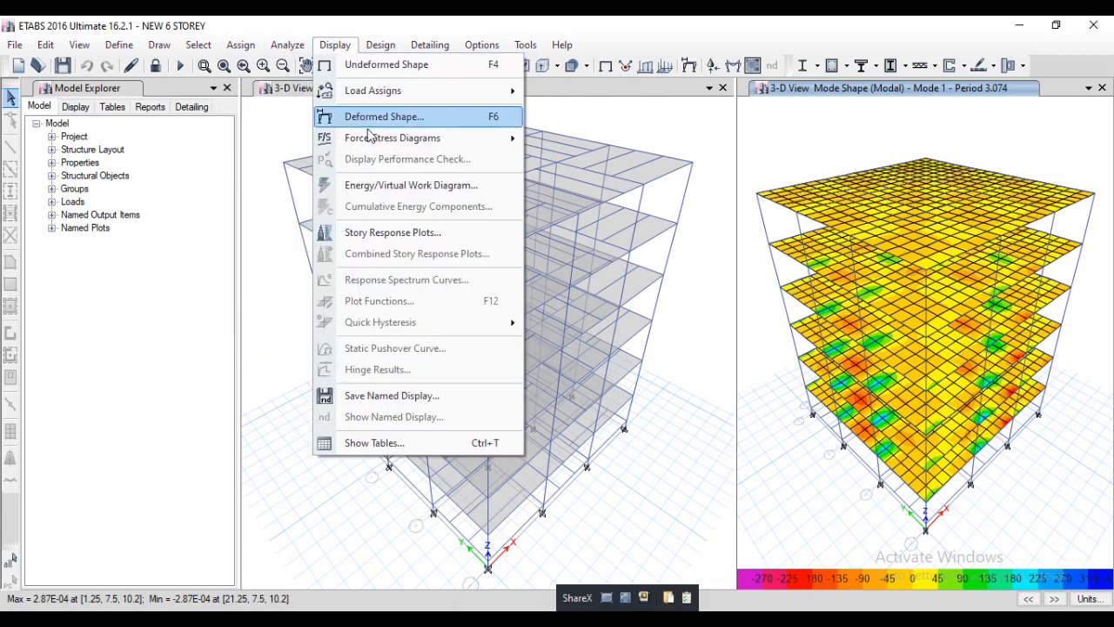
pyautogui.moveTo(374, 140)
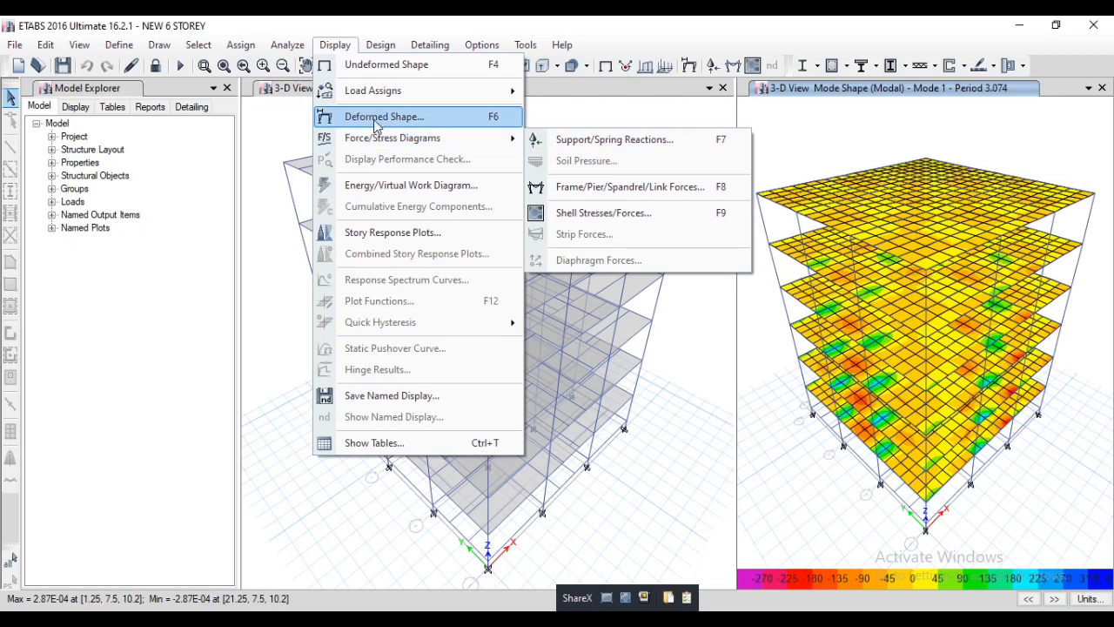
pyautogui.click(380, 116)
pyautogui.click(624, 148)
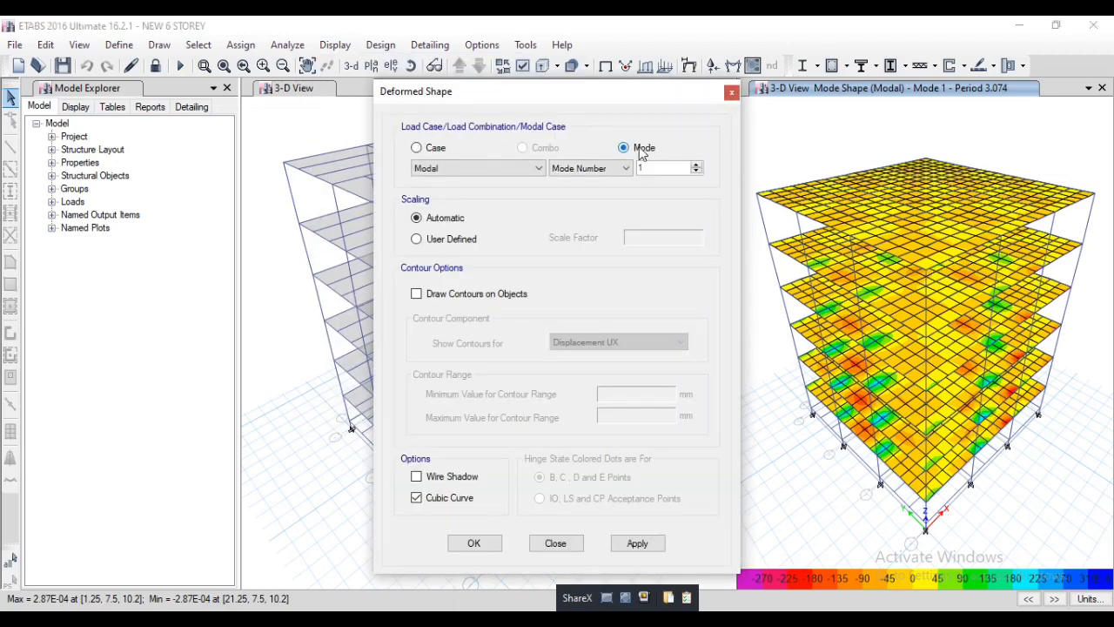
pyautogui.click(639, 543)
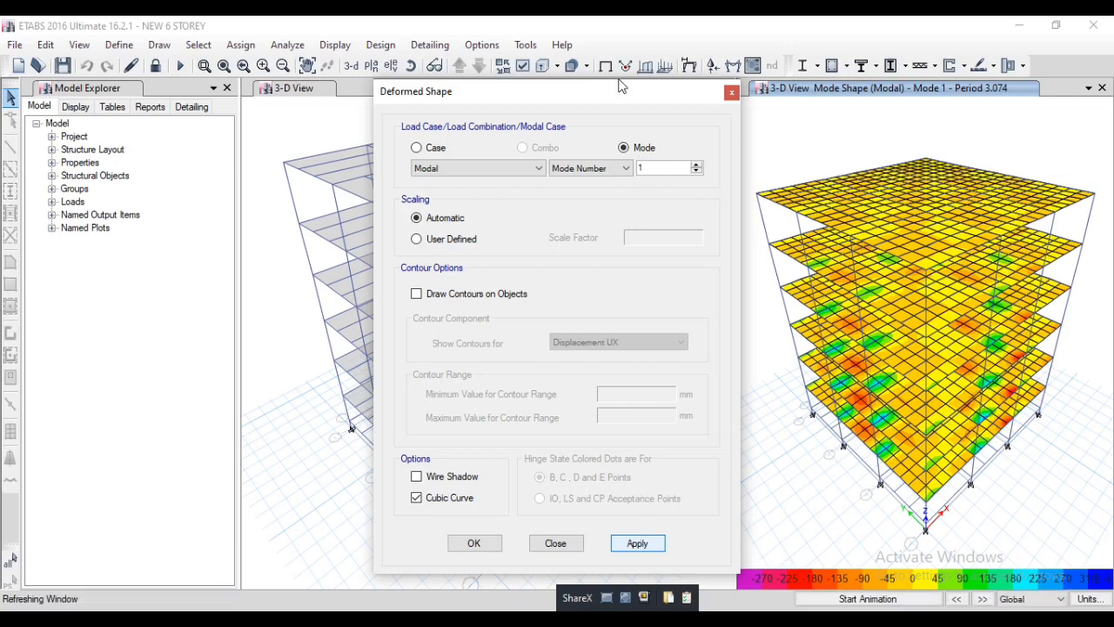
pyautogui.moveTo(621, 100); pyautogui.dragTo(463, 80)
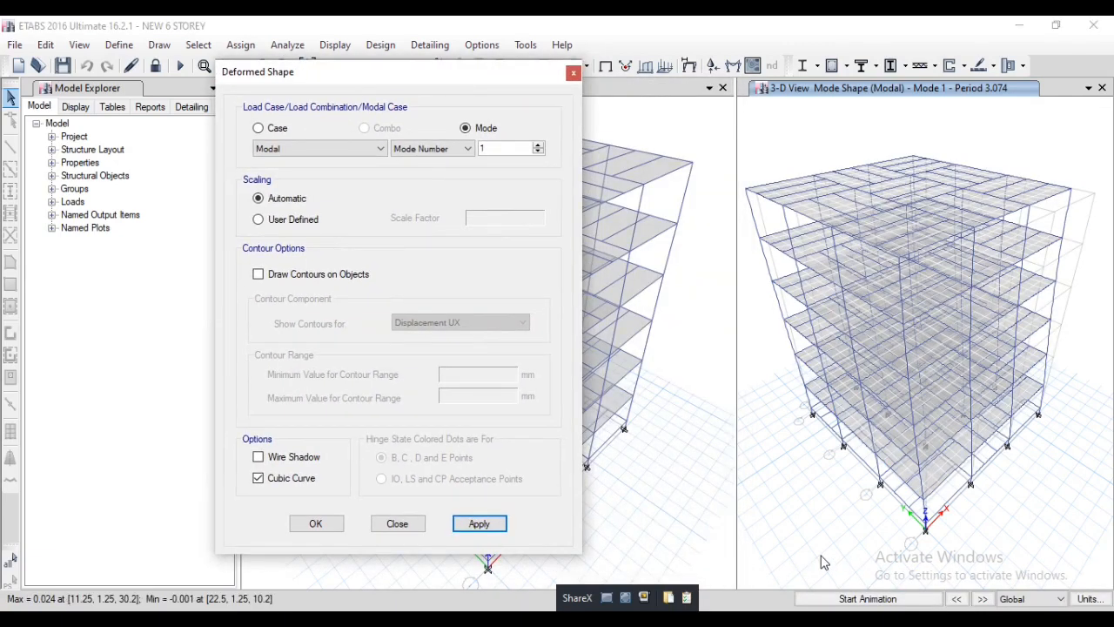
pyautogui.click(850, 599)
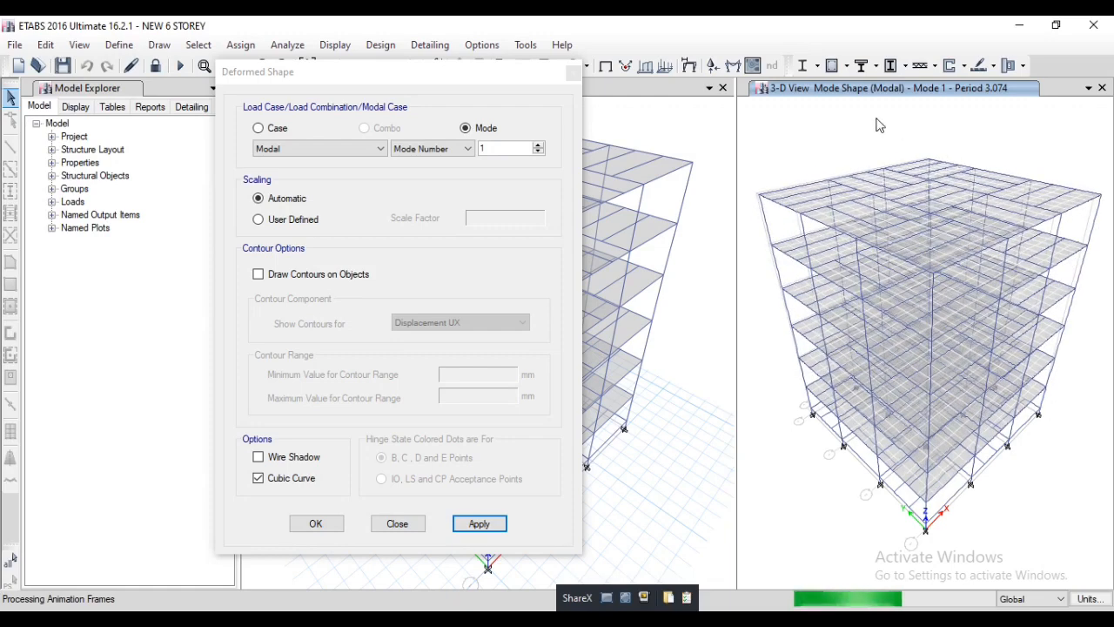
# - Display the Modal deformed shape for mode number 2 in the plain 3-D view and animate it
pyautogui.moveTo(485, 76); pyautogui.dragTo(272, 68)
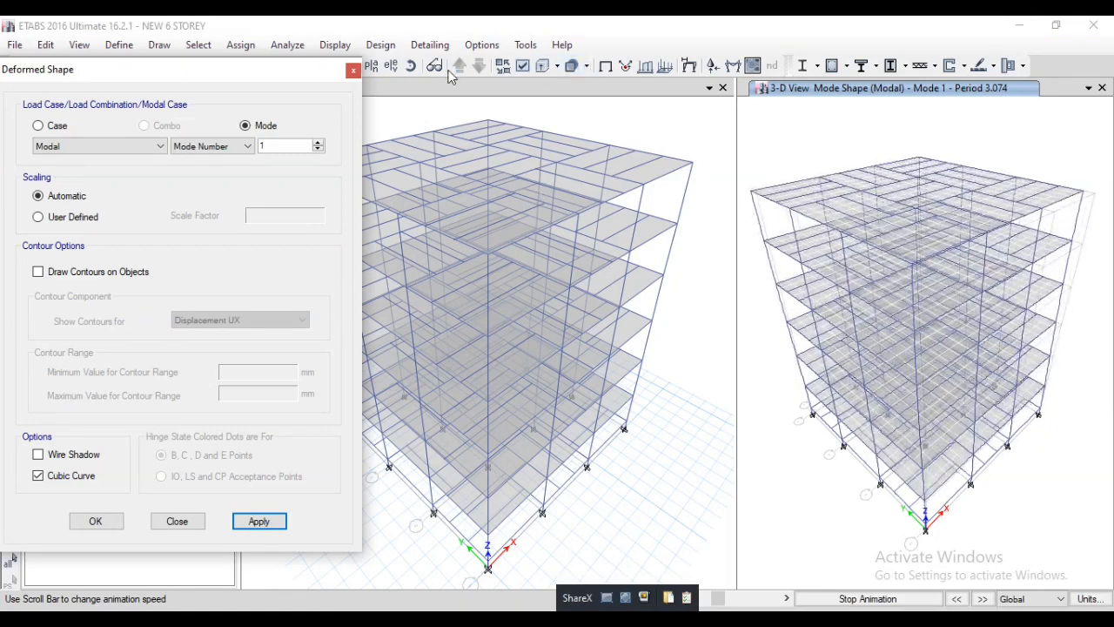
pyautogui.moveTo(246, 69); pyautogui.dragTo(844, 135)
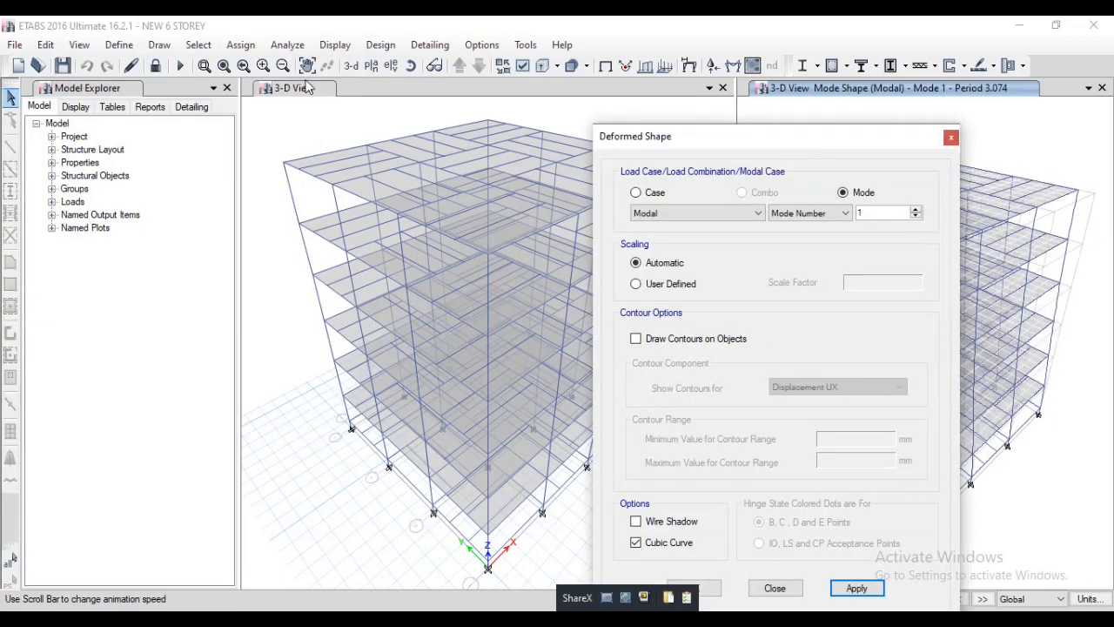
pyautogui.click(916, 209)
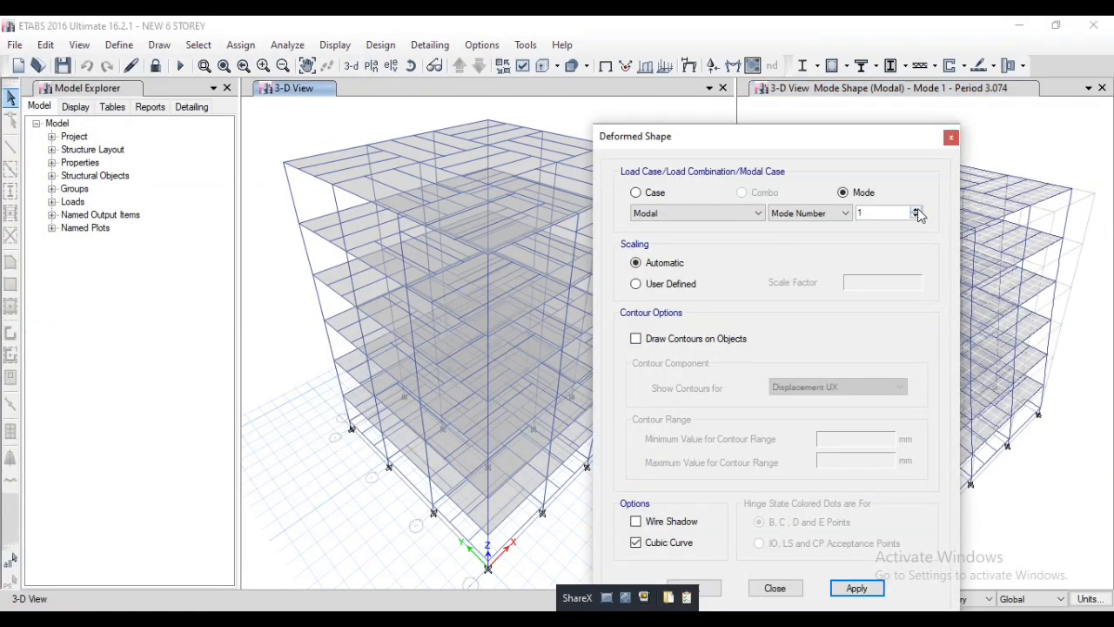
pyautogui.click(857, 588)
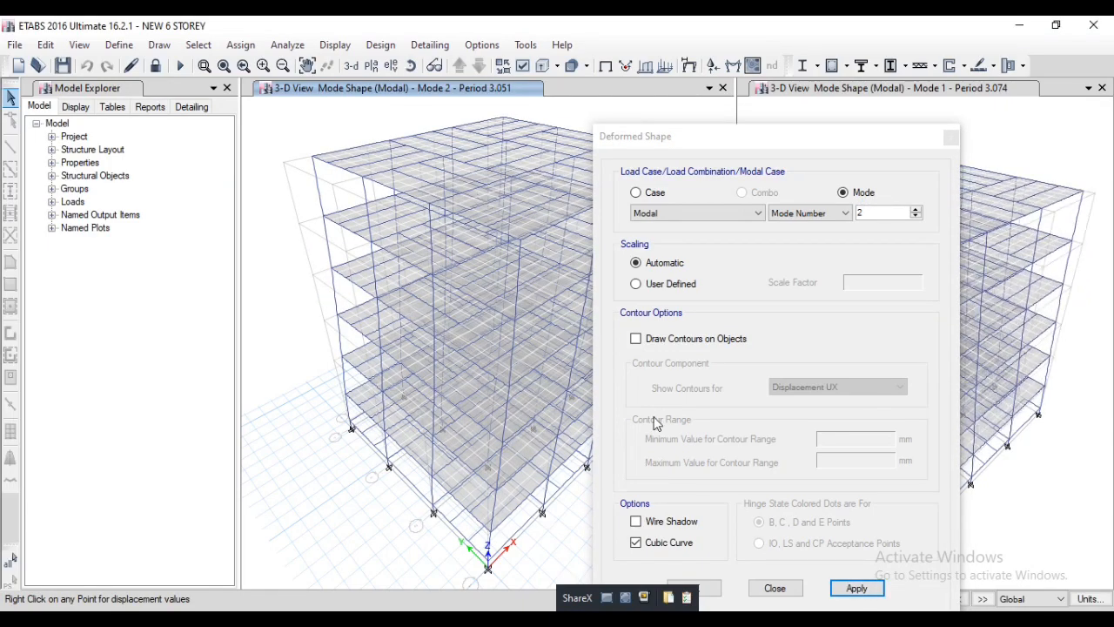
pyautogui.moveTo(816, 143); pyautogui.dragTo(599, 41)
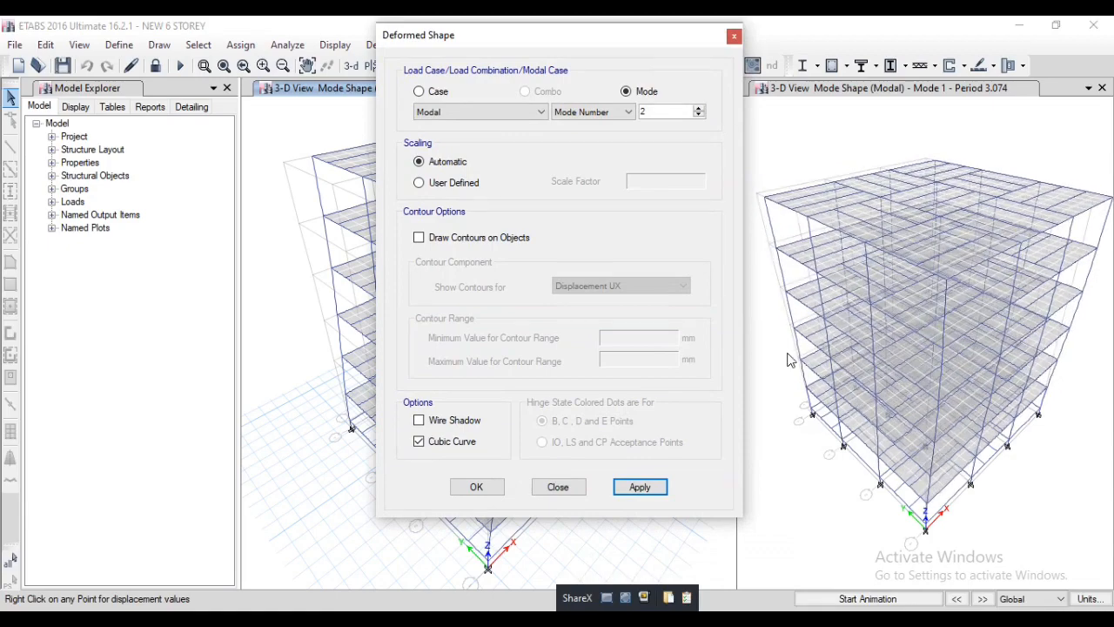
pyautogui.click(874, 598)
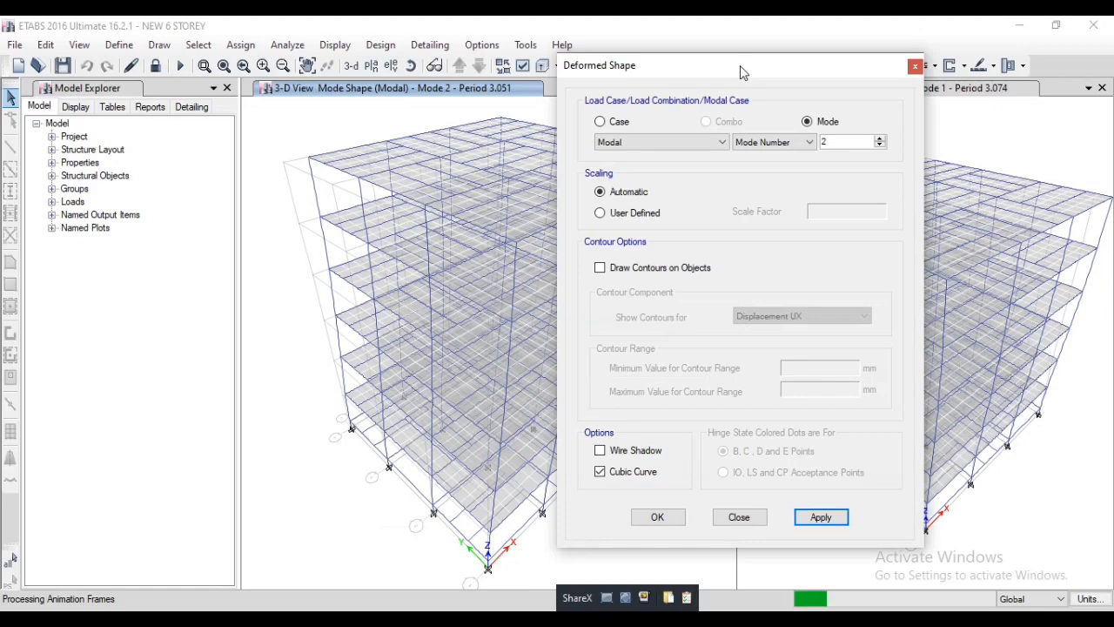
pyautogui.moveTo(739, 65); pyautogui.dragTo(834, 371)
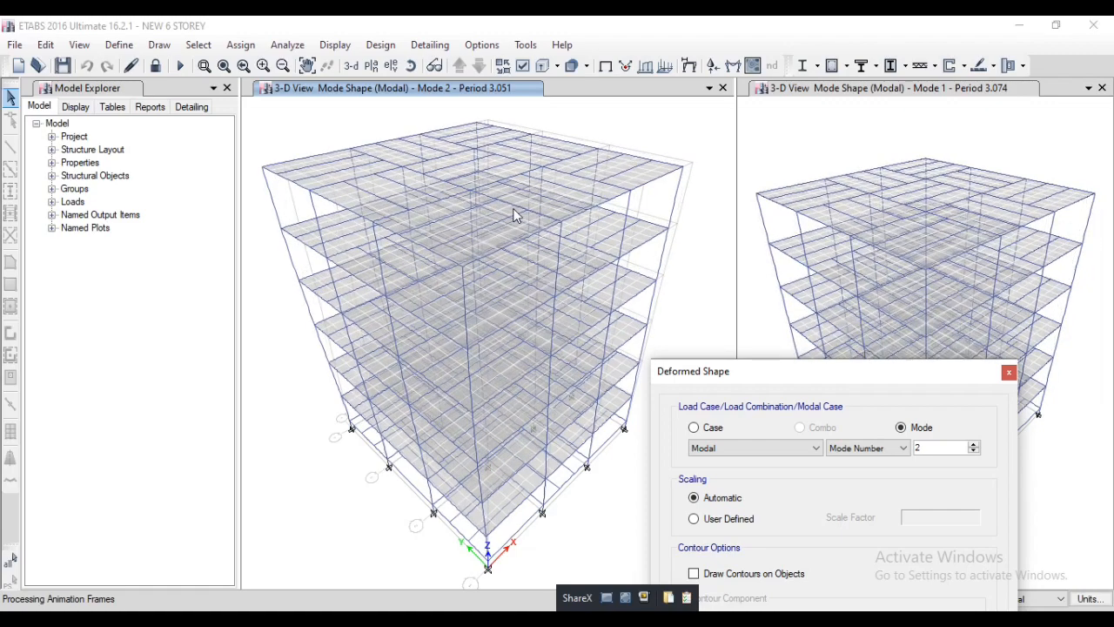
# - Add a new view window beneath the Mode 1 mode shape view
pyautogui.click(1088, 89)
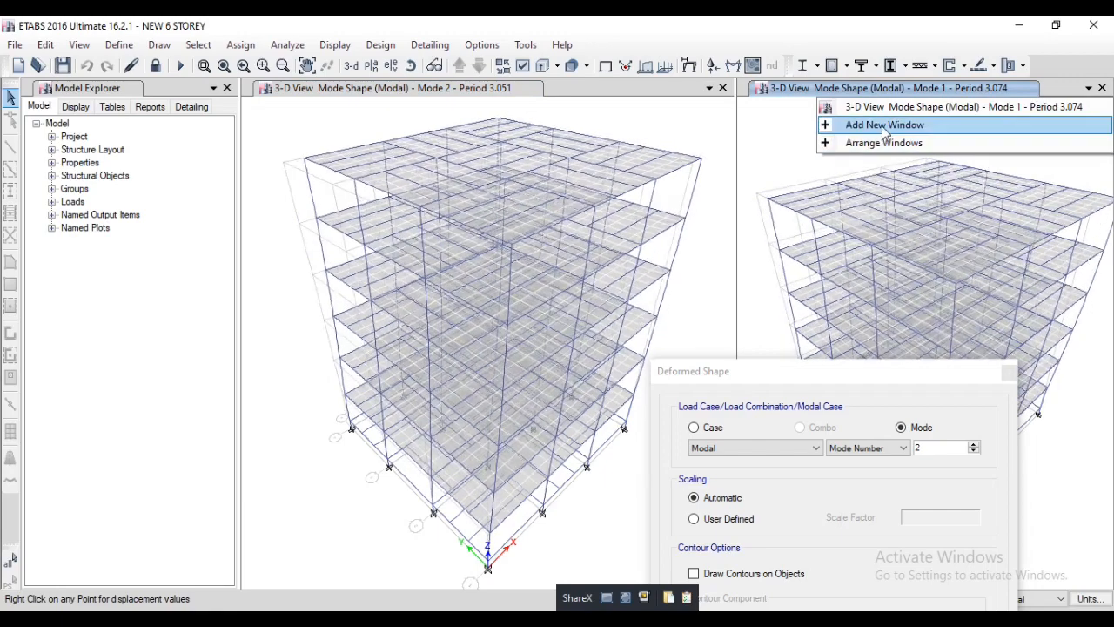
pyautogui.click(870, 127)
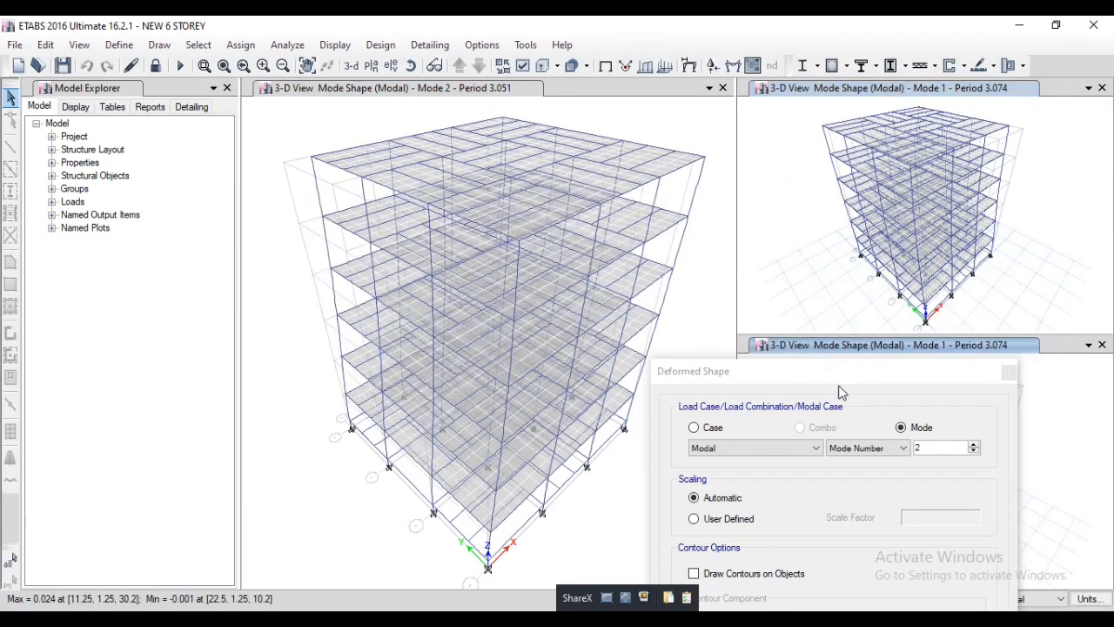
pyautogui.click(924, 375)
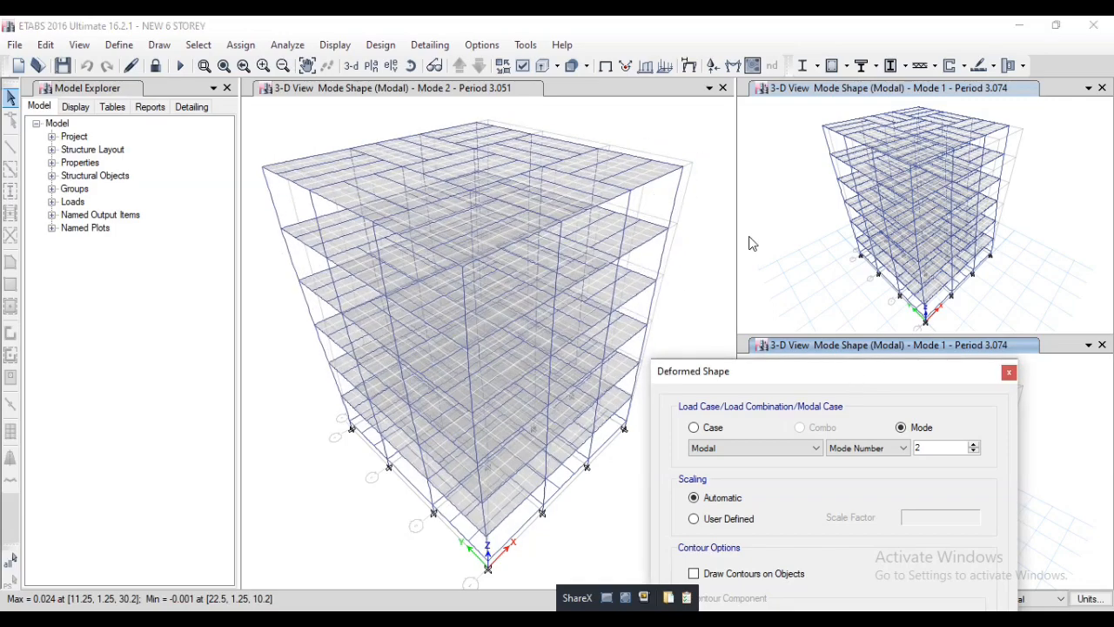
# - Display the Modal deformed shape for mode number 3 in the newly added 3-D view and animate it
pyautogui.moveTo(868, 370); pyautogui.dragTo(707, 52)
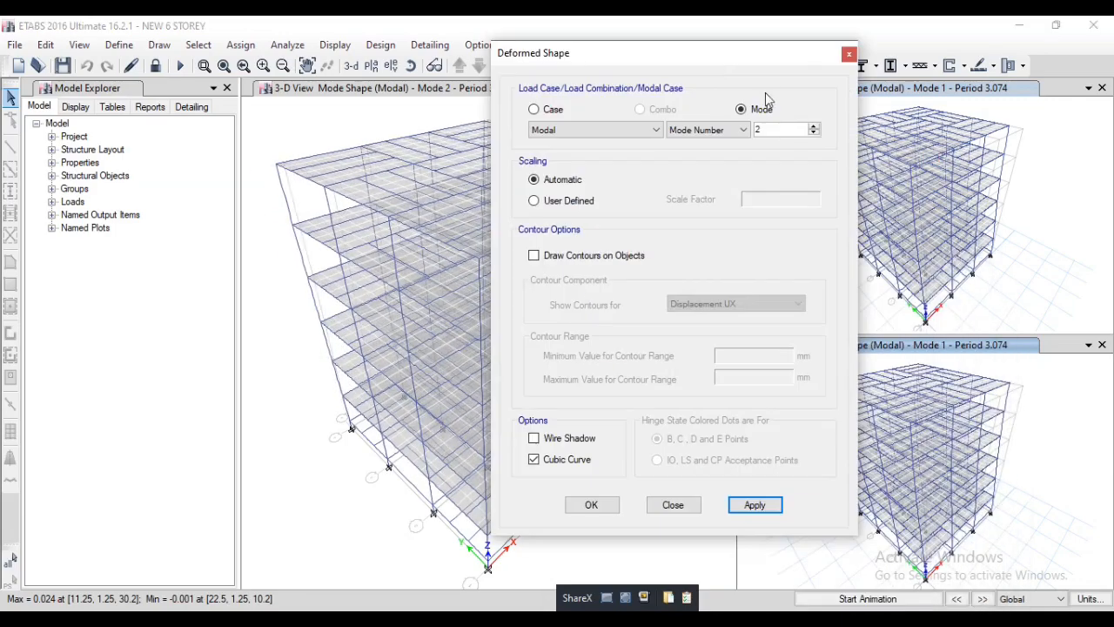
pyautogui.click(814, 126)
pyautogui.click(904, 350)
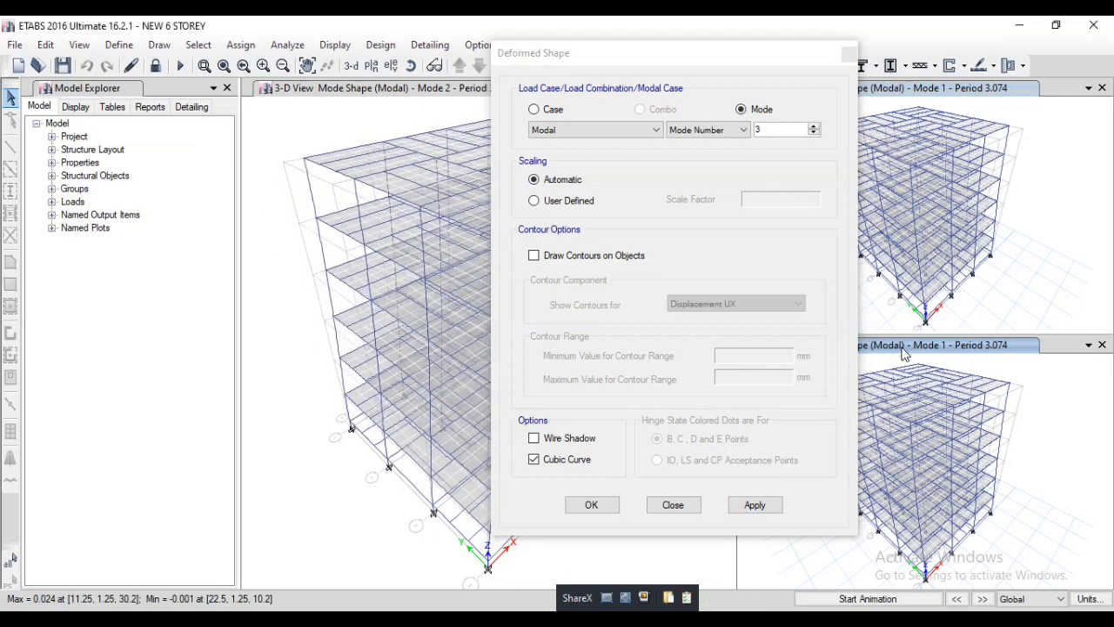
pyautogui.click(756, 504)
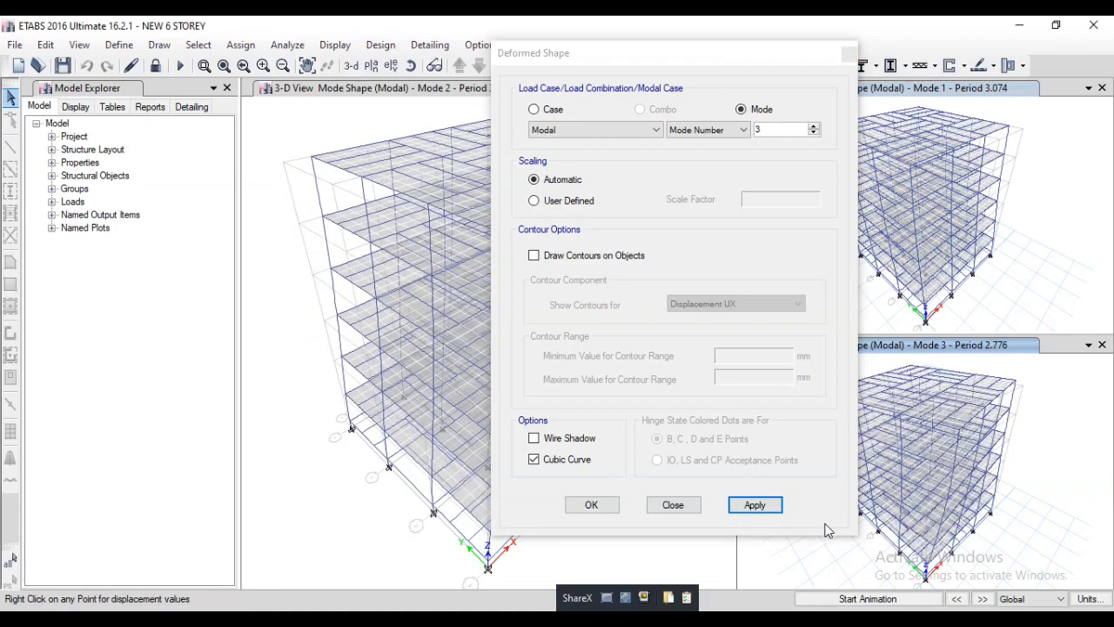
pyautogui.click(846, 598)
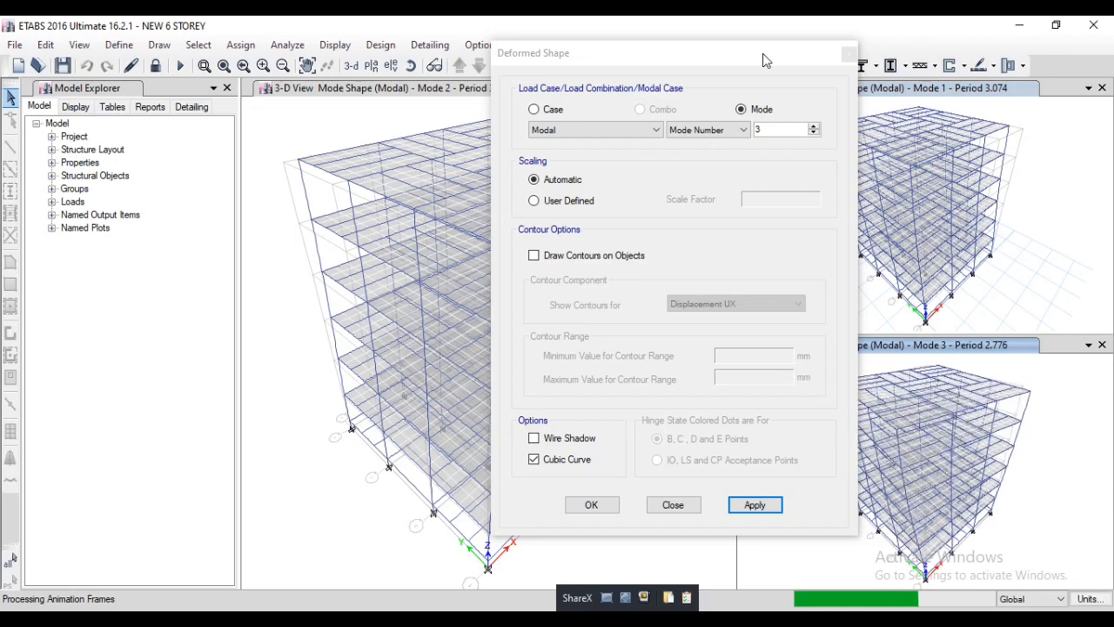
pyautogui.moveTo(758, 59); pyautogui.dragTo(60, 36)
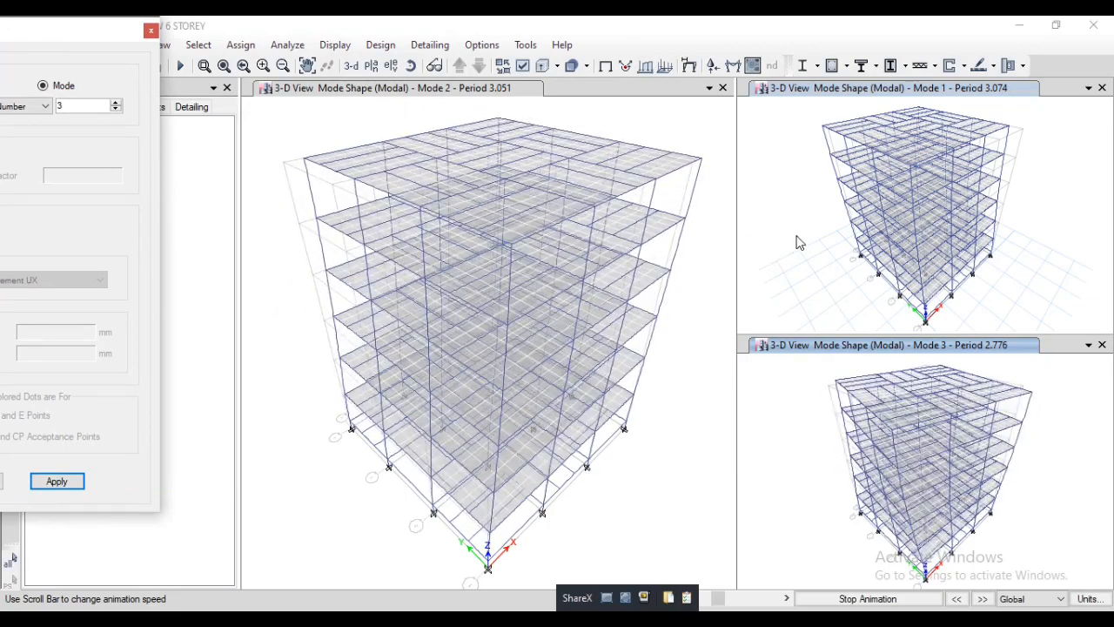
# - Close the deformed shape settings and show the undeformed shape in the Mode 1 view
pyautogui.click(882, 88)
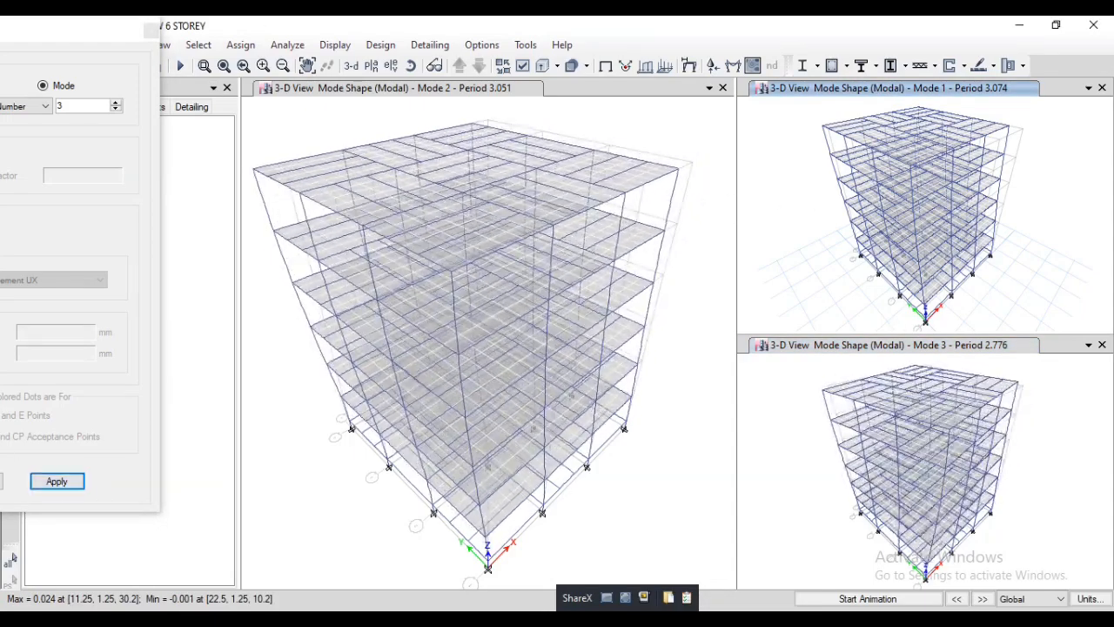
pyautogui.moveTo(80, 28); pyautogui.dragTo(118, 38)
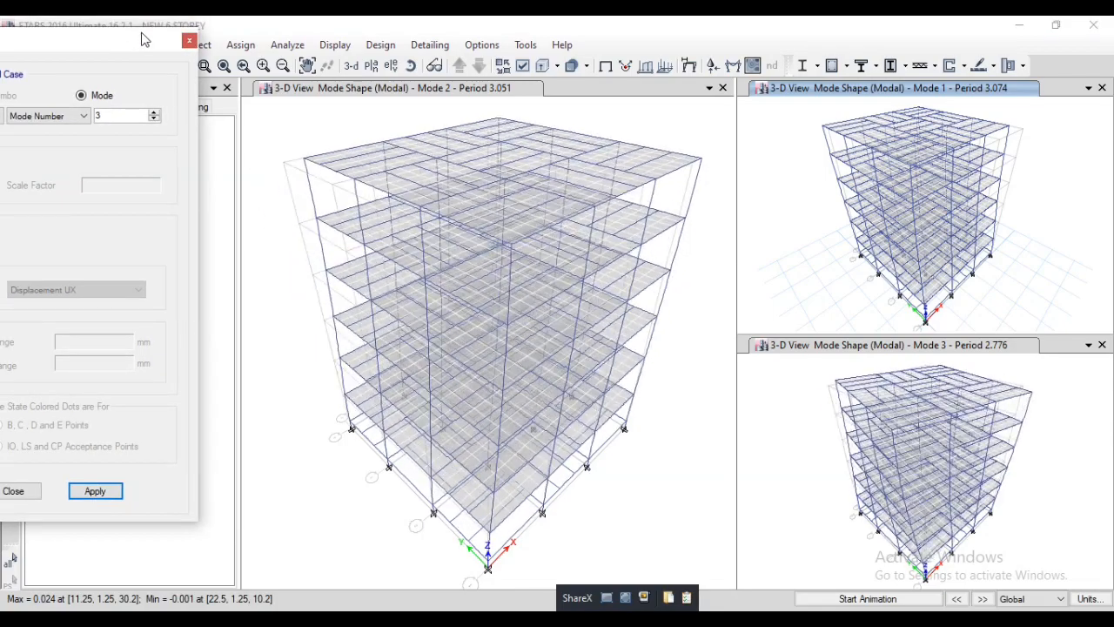
pyautogui.click(189, 41)
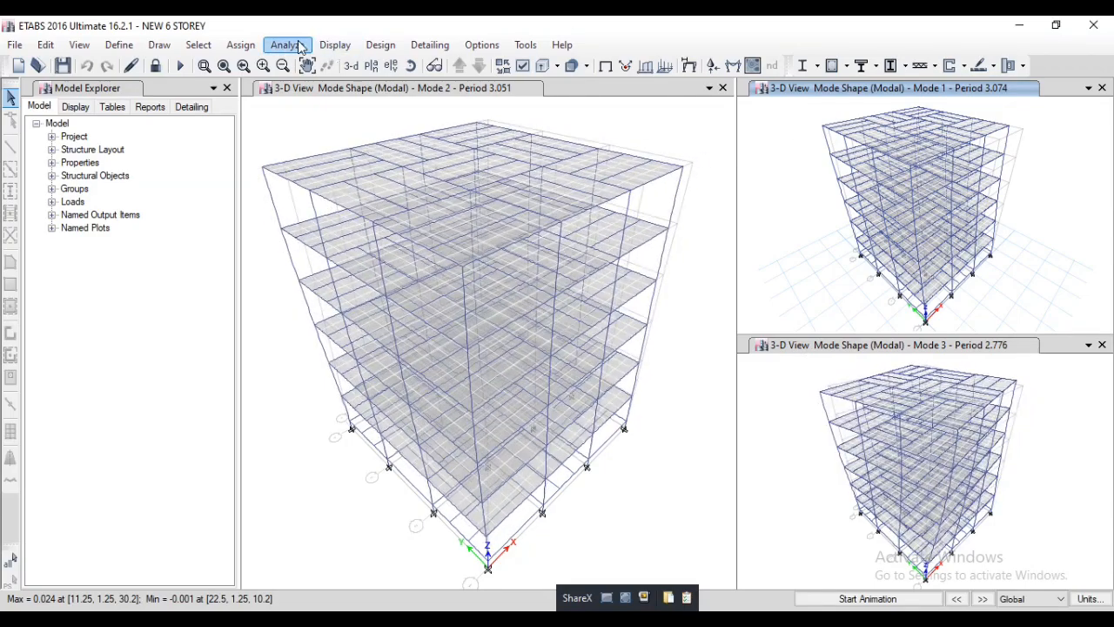
pyautogui.click(335, 44)
pyautogui.click(374, 64)
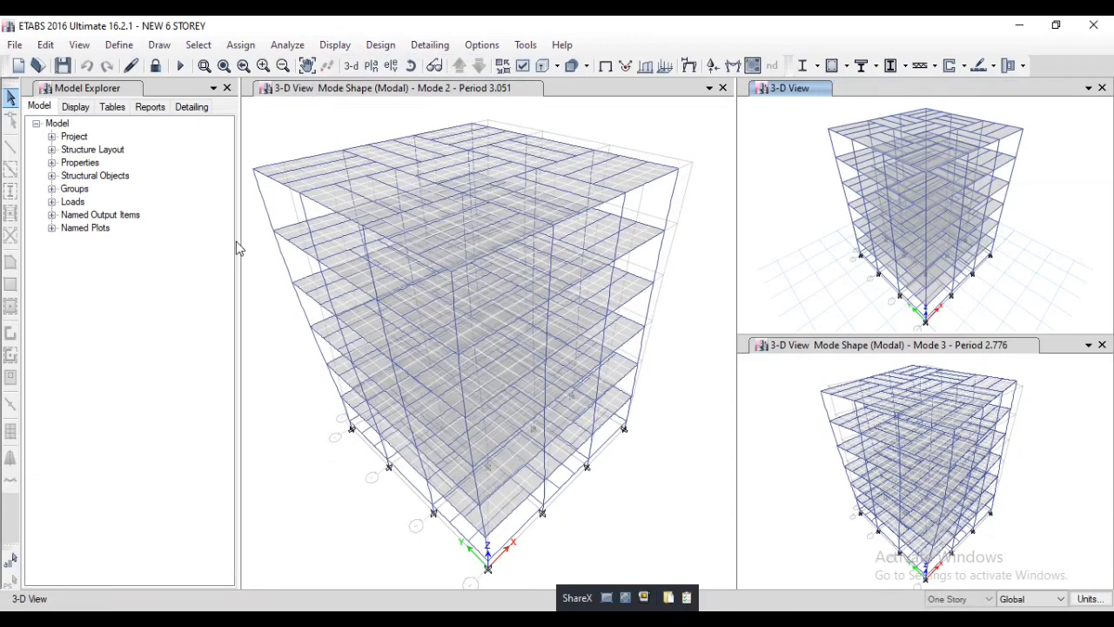
# - Display the Fx, Fy, Fz, My and Mz joint reactions as arrows for Modal mode number 1 in the undeformed 3-D view
pyautogui.click(241, 46)
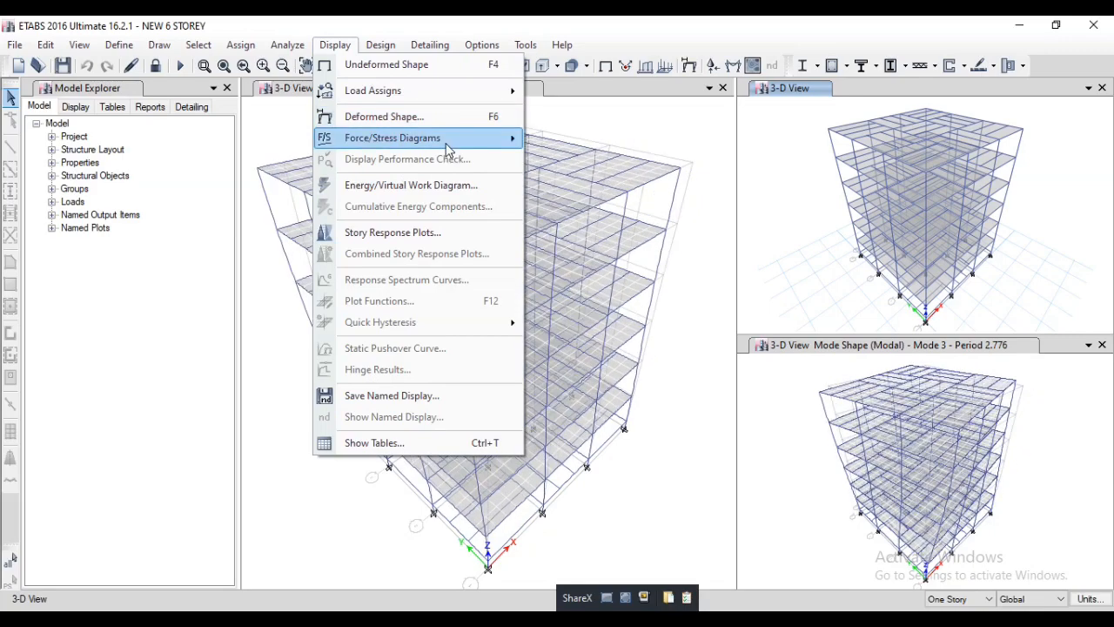
pyautogui.moveTo(453, 140)
pyautogui.click(600, 144)
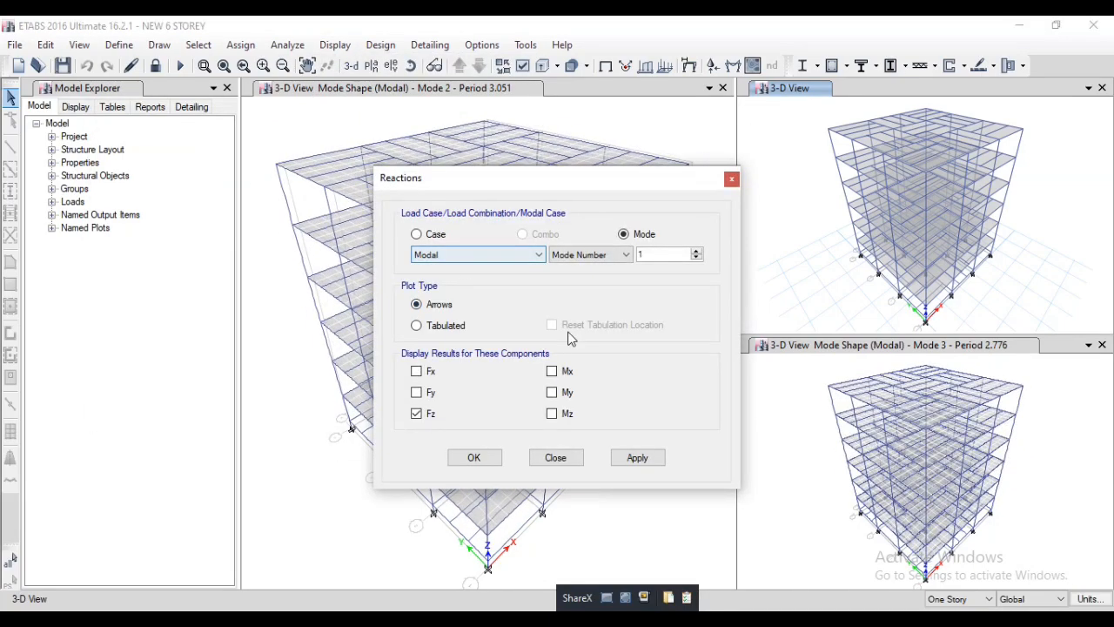
pyautogui.click(426, 372)
pyautogui.click(428, 393)
pyautogui.click(561, 413)
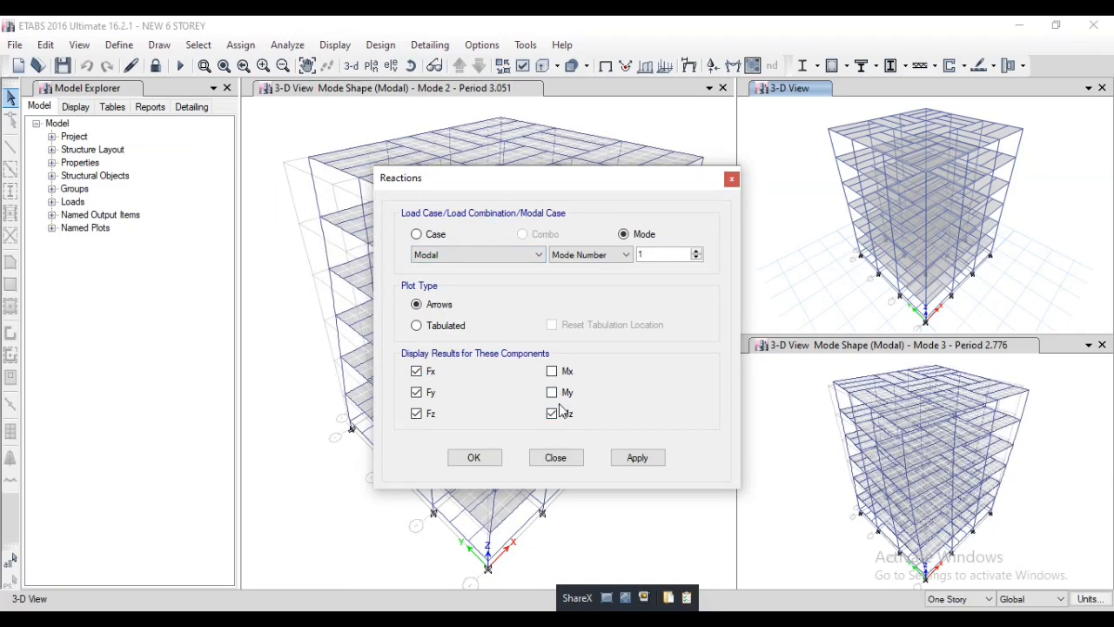
pyautogui.click(557, 392)
pyautogui.click(801, 94)
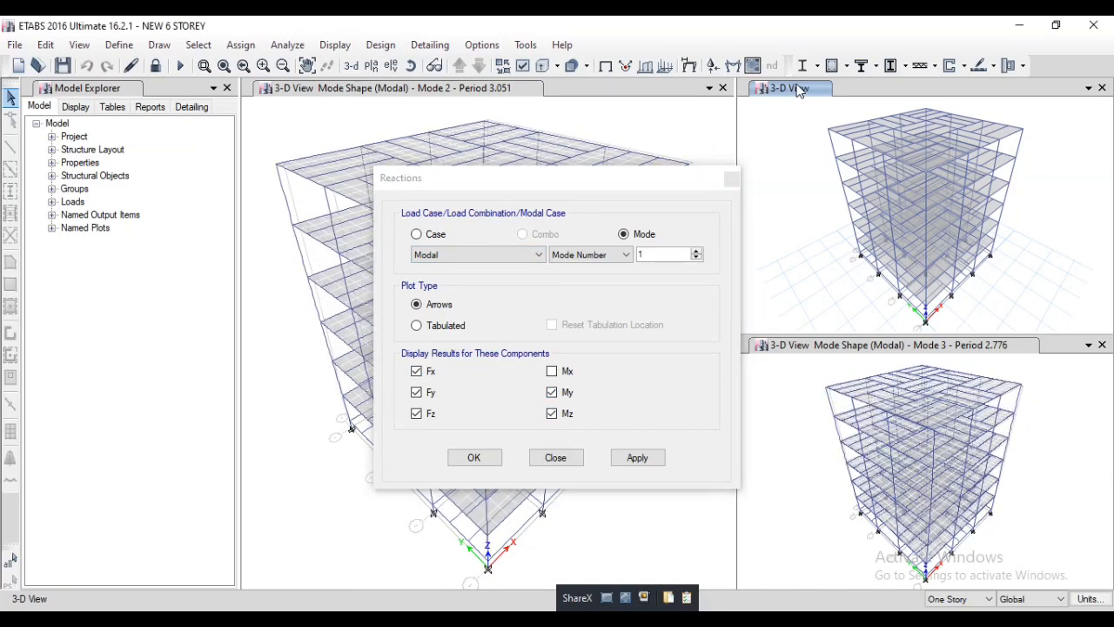
pyautogui.click(637, 457)
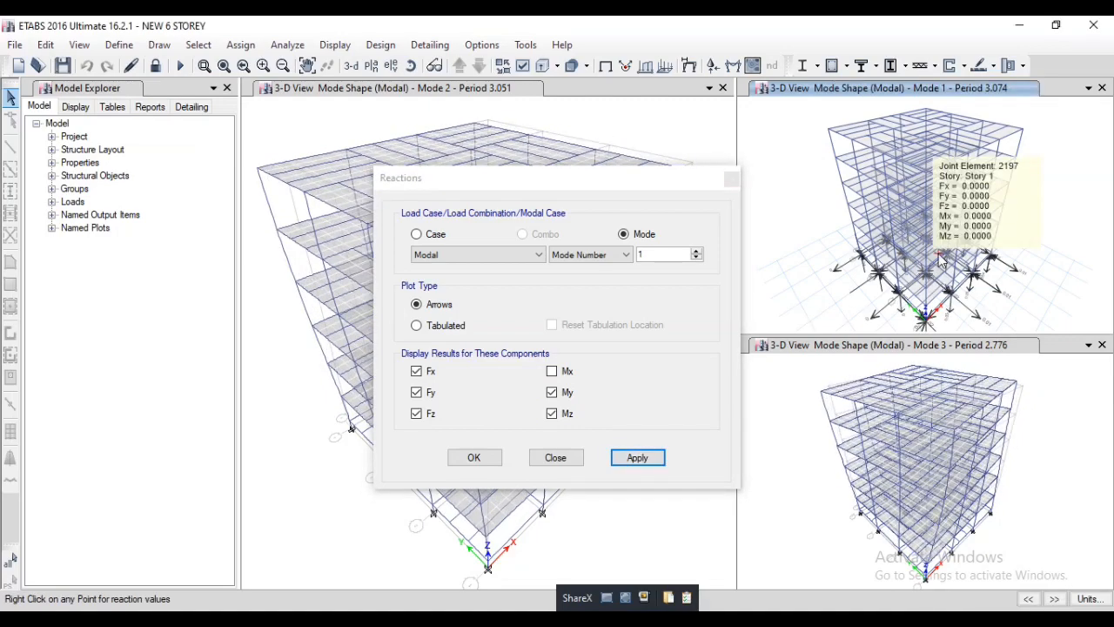
# - Examine the reaction arrows at the base joints, close the Mode 3 view, and close the reactions settings
pyautogui.scroll(3, 885, 290)
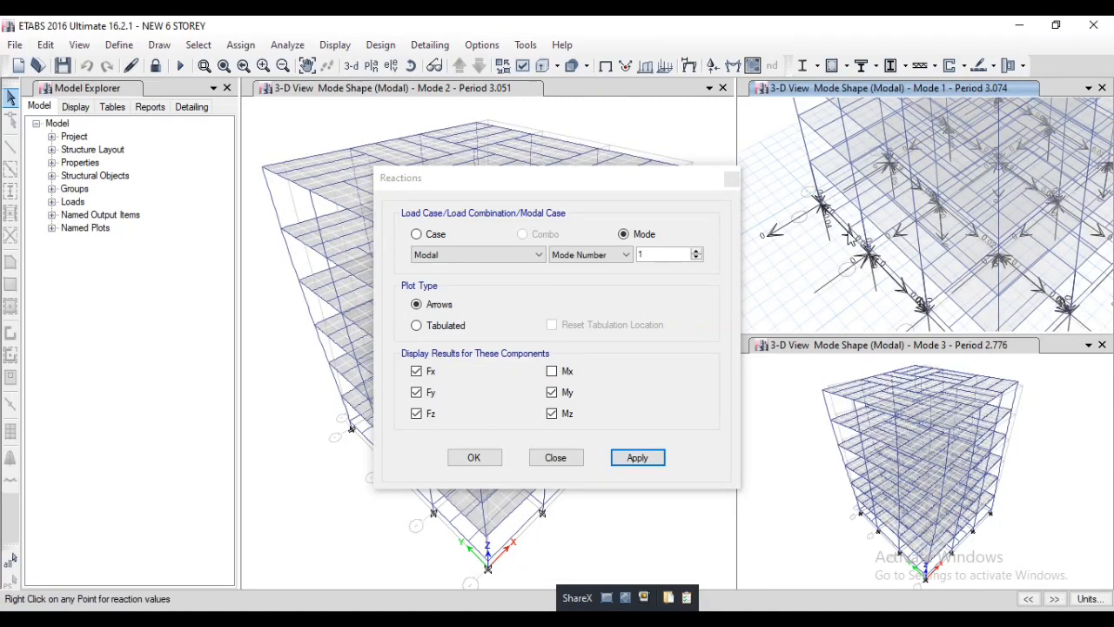
pyautogui.moveTo(821, 205)
pyautogui.scroll(3, 821, 204)
pyautogui.scroll(2, 818, 213)
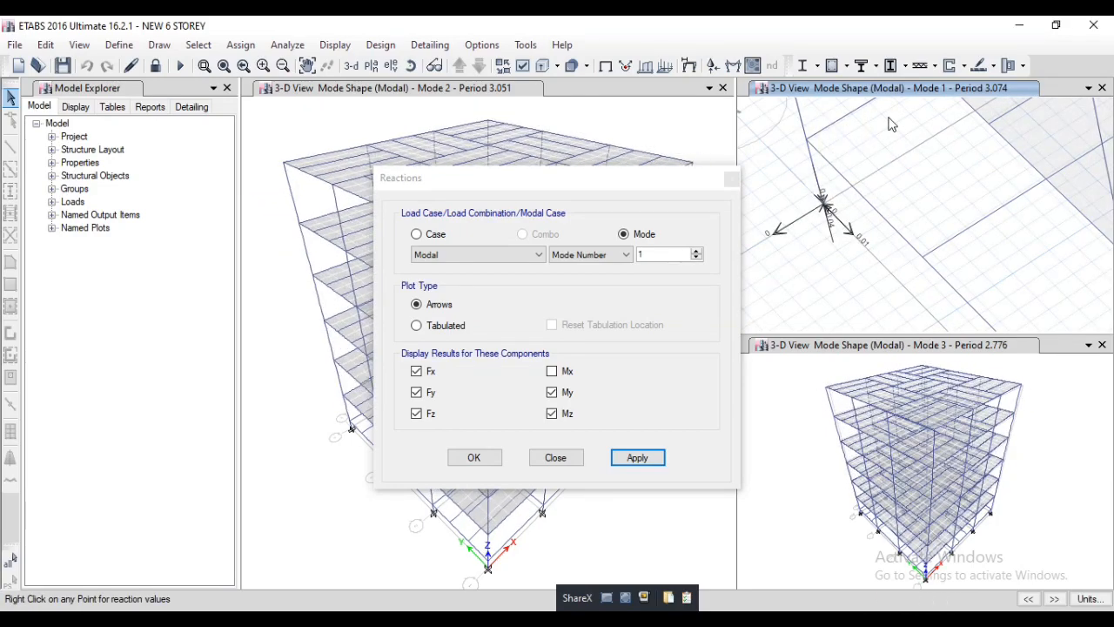
pyautogui.click(1102, 344)
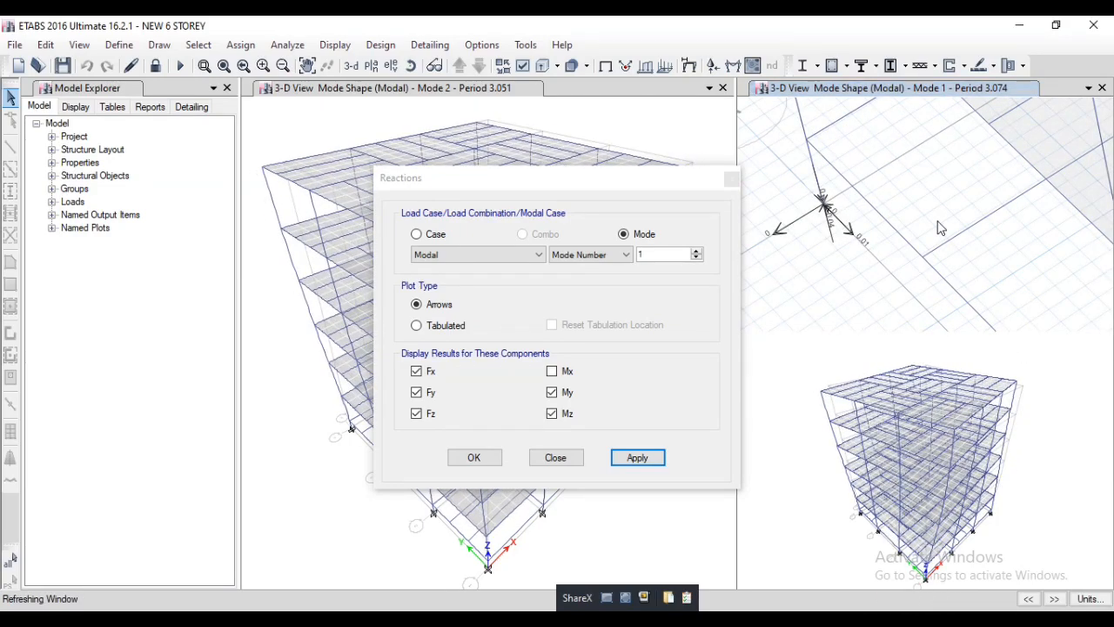
pyautogui.scroll(3, 868, 481)
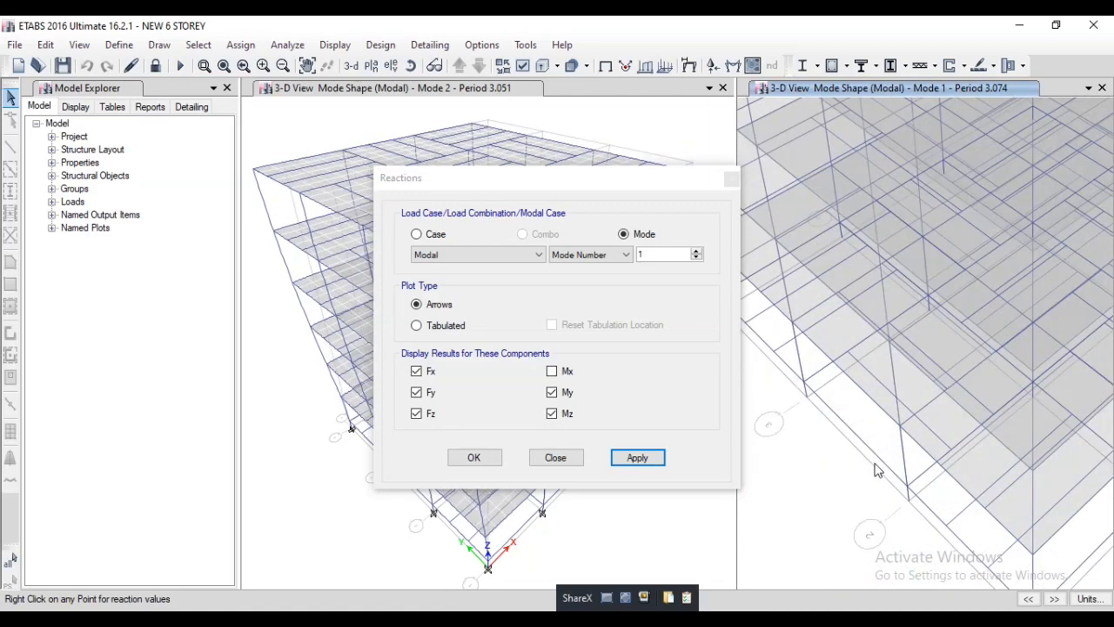
pyautogui.scroll(-5, 946, 423)
pyautogui.scroll(2, 947, 420)
pyautogui.scroll(5, 944, 414)
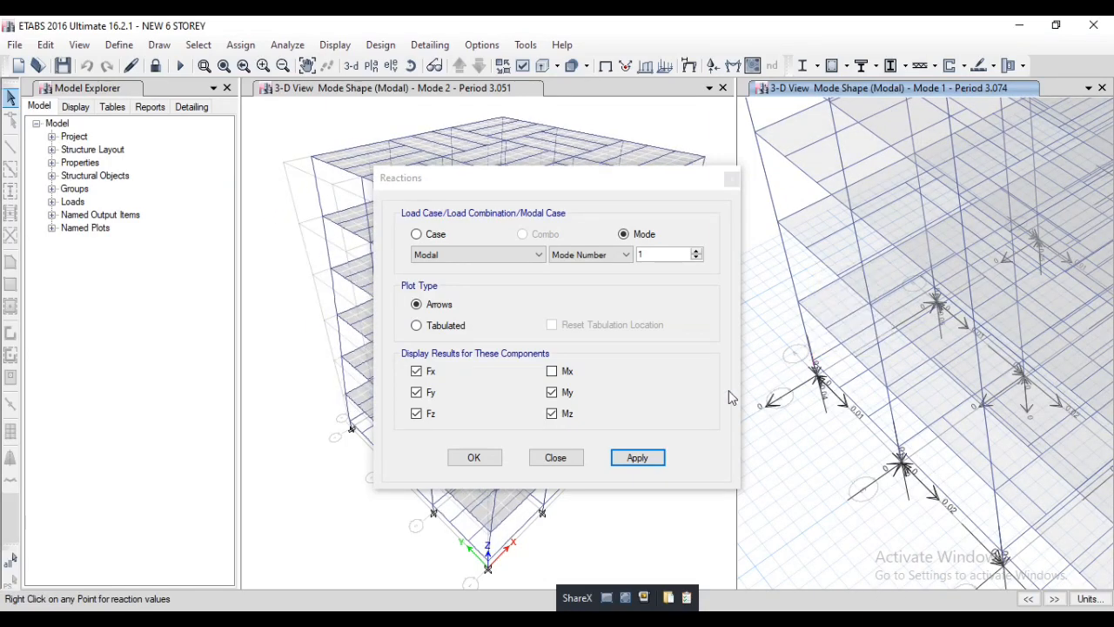
pyautogui.click(732, 177)
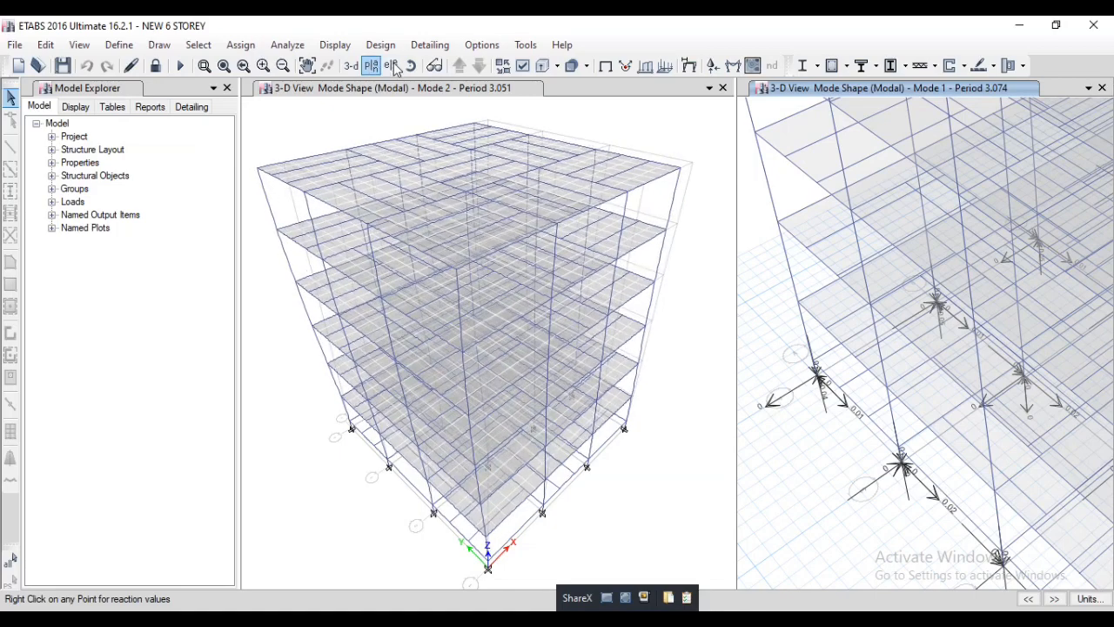
# - Display filled Moment 3-3 diagrams on the frames for Modal mode number 1, close the Mode 2 view and inspect the top-storey beams
pyautogui.click(712, 66)
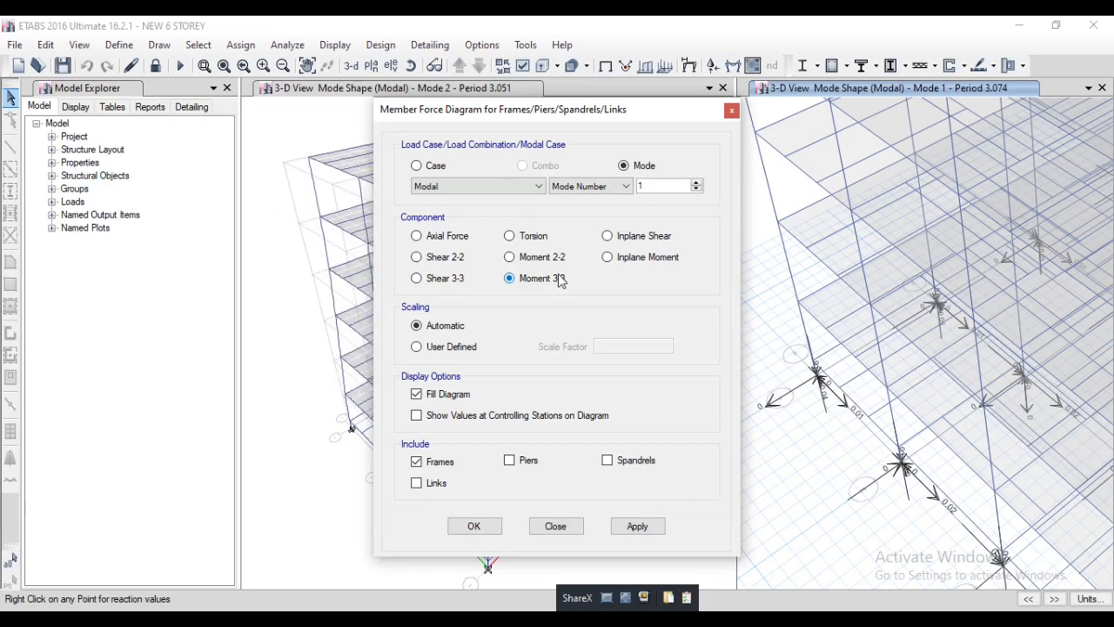
pyautogui.click(644, 527)
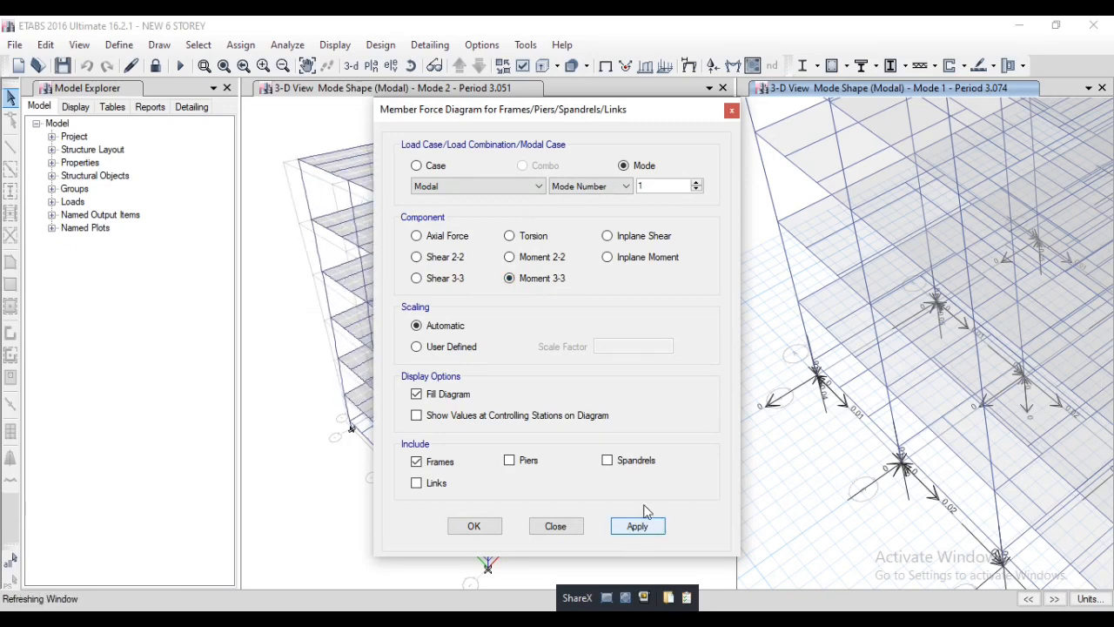
pyautogui.moveTo(507, 120); pyautogui.dragTo(172, 117)
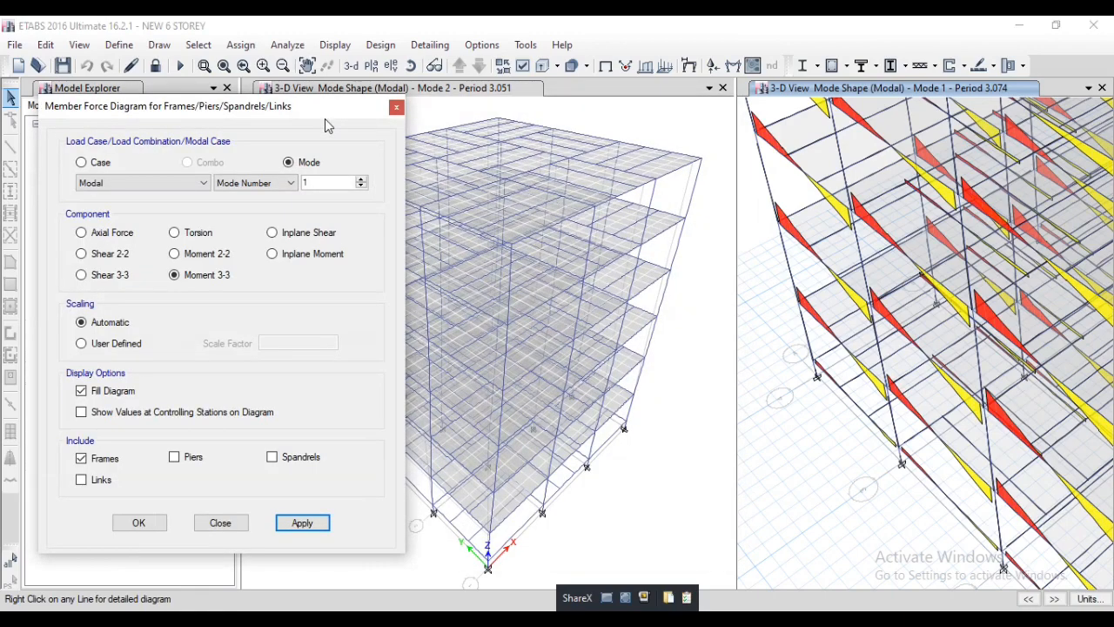
pyautogui.click(696, 159)
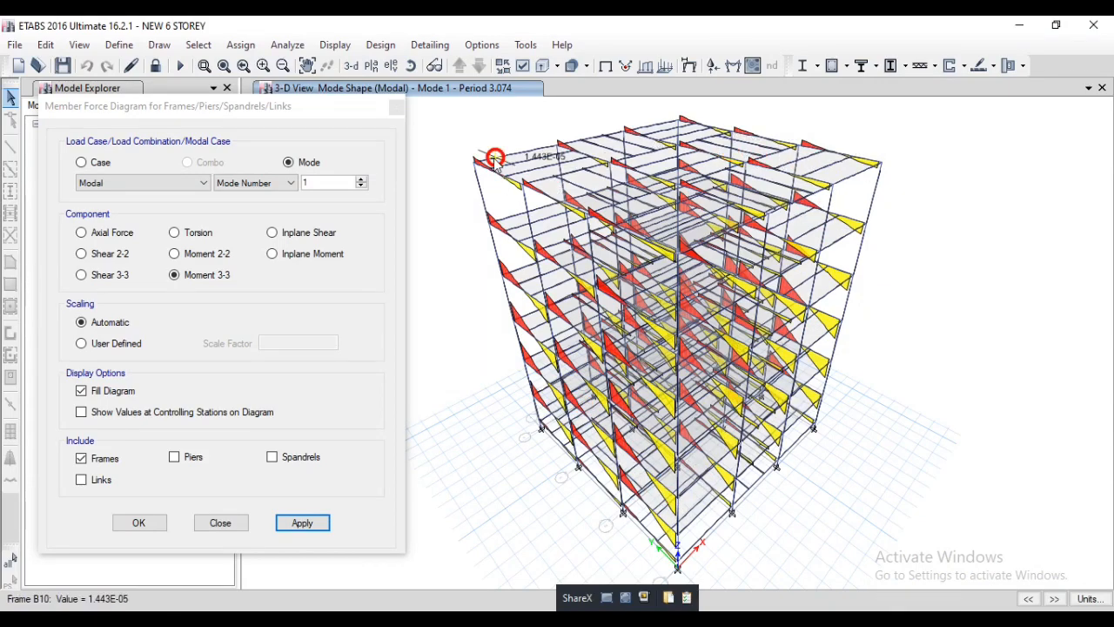
pyautogui.scroll(8, 502, 168)
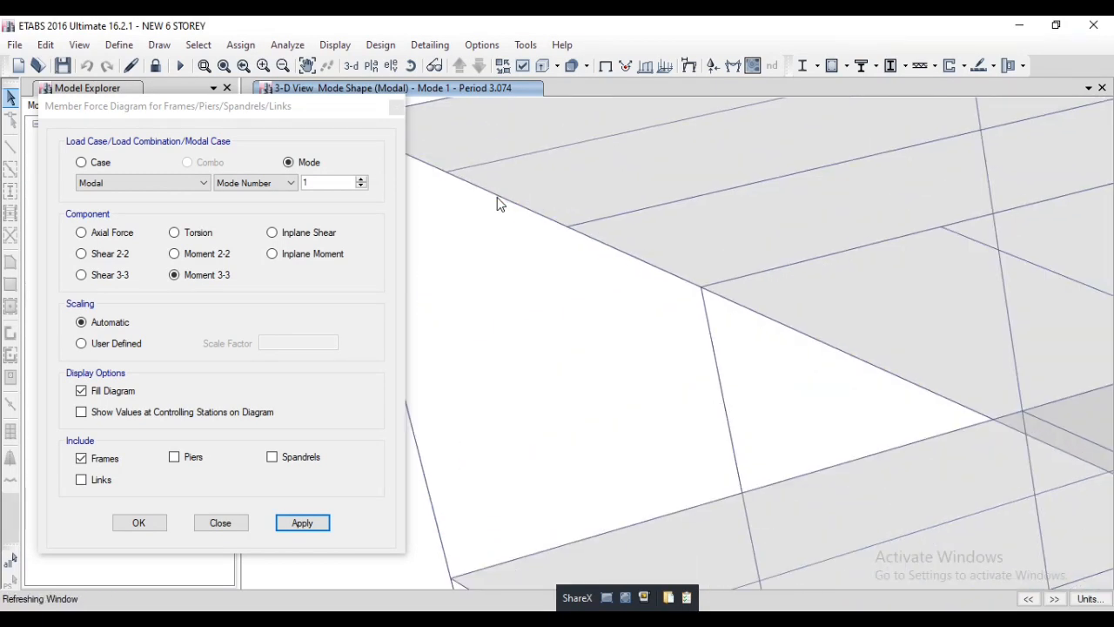
# - Display filled Shear 2-2 diagrams on the frames for Modal mode number 1 across the whole building
pyautogui.scroll(-8, 498, 204)
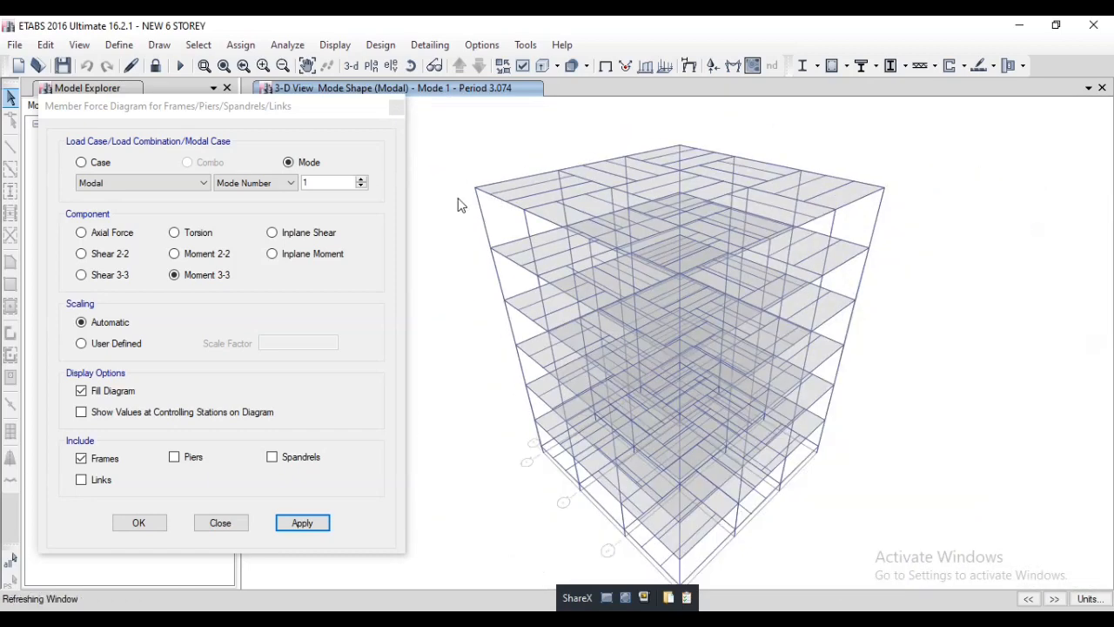
pyautogui.click(123, 260)
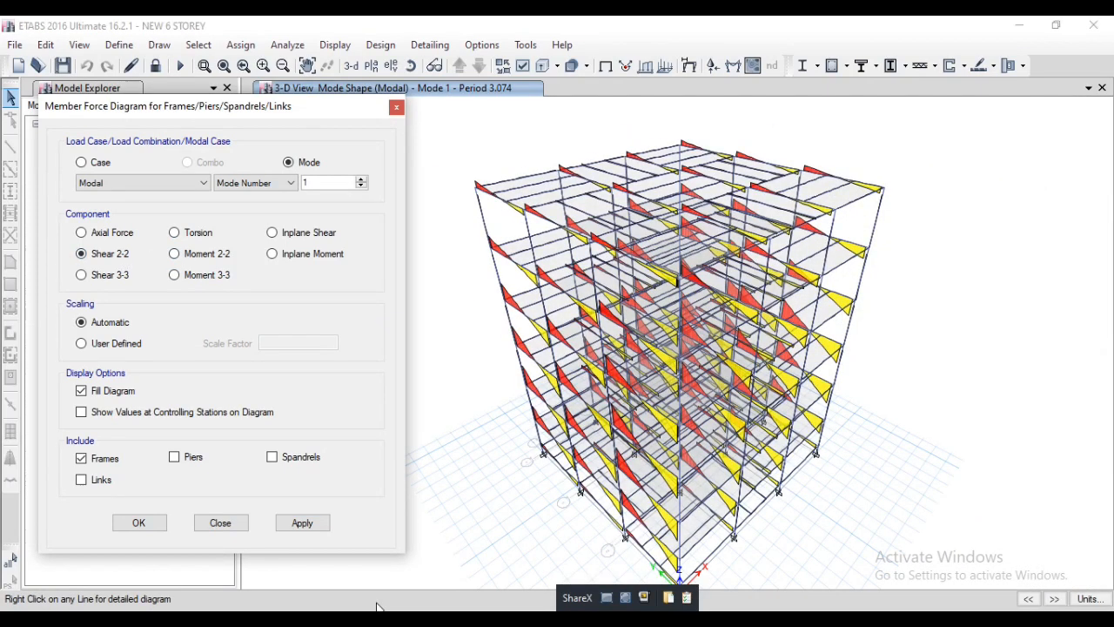
pyautogui.click(318, 526)
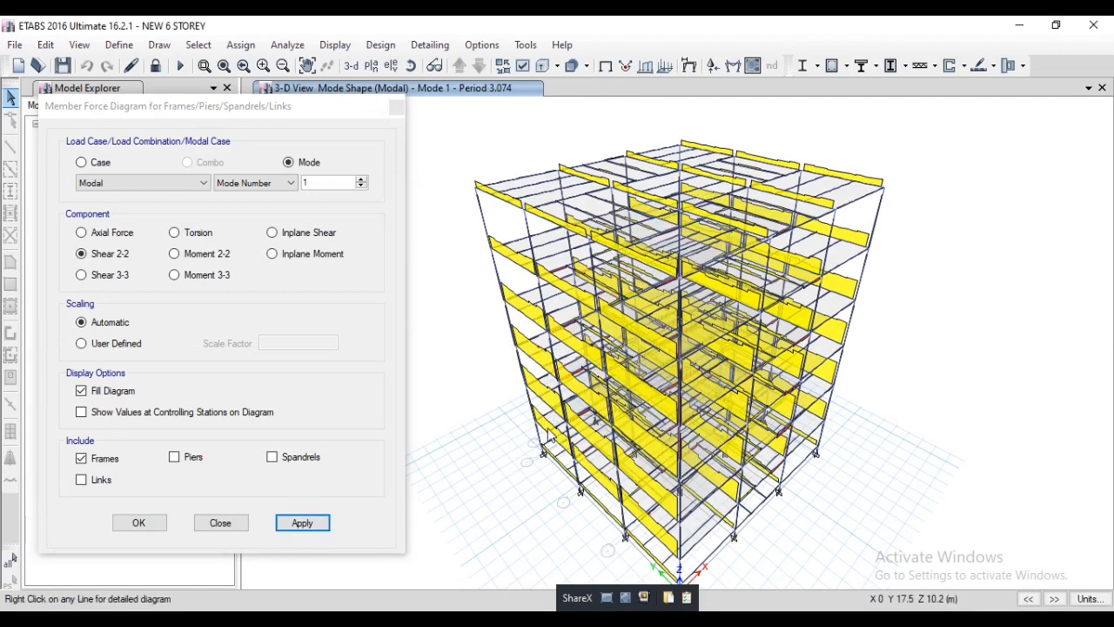
# - Display filled Axial Force diagrams for Modal mode number 1, inspect the columns up close and close the member force settings
pyautogui.click(98, 240)
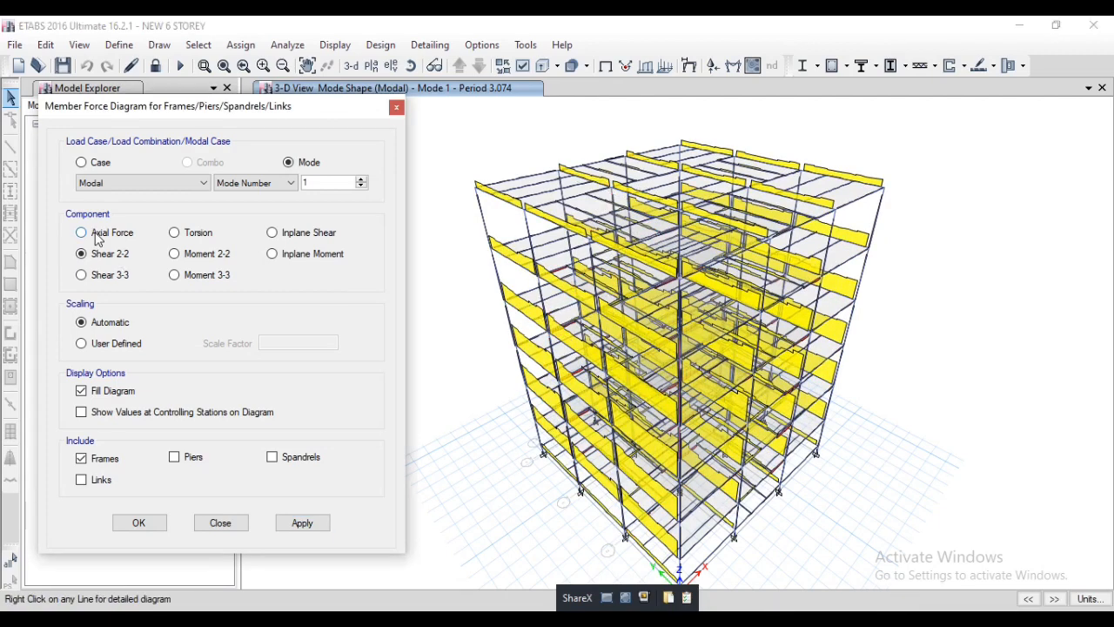
pyautogui.click(302, 524)
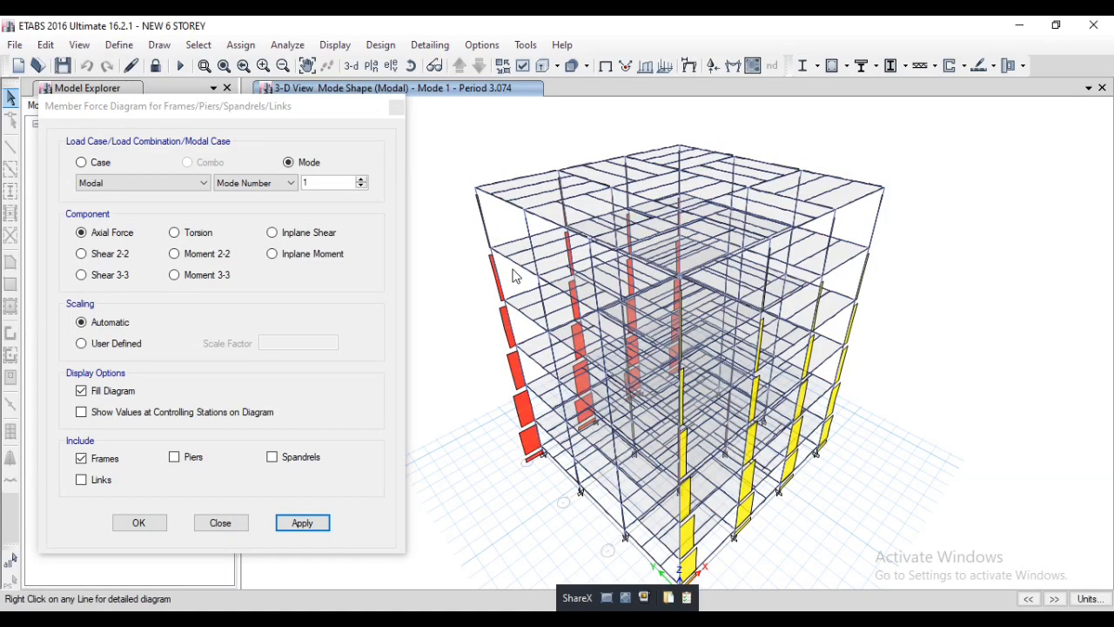
pyautogui.scroll(4, 499, 389)
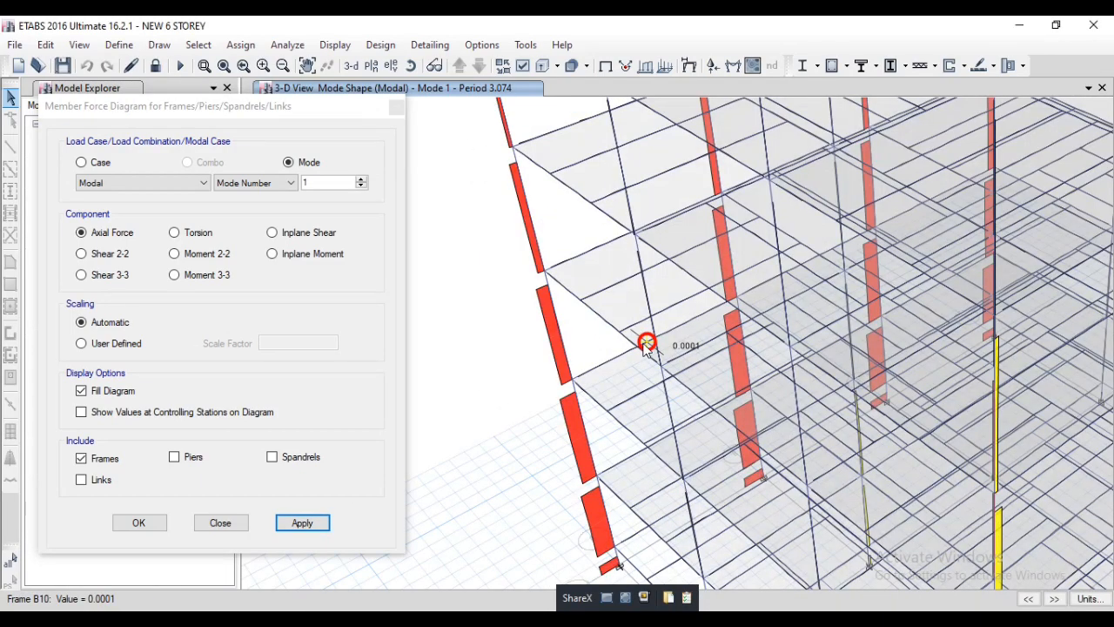
pyautogui.scroll(-4, 643, 343)
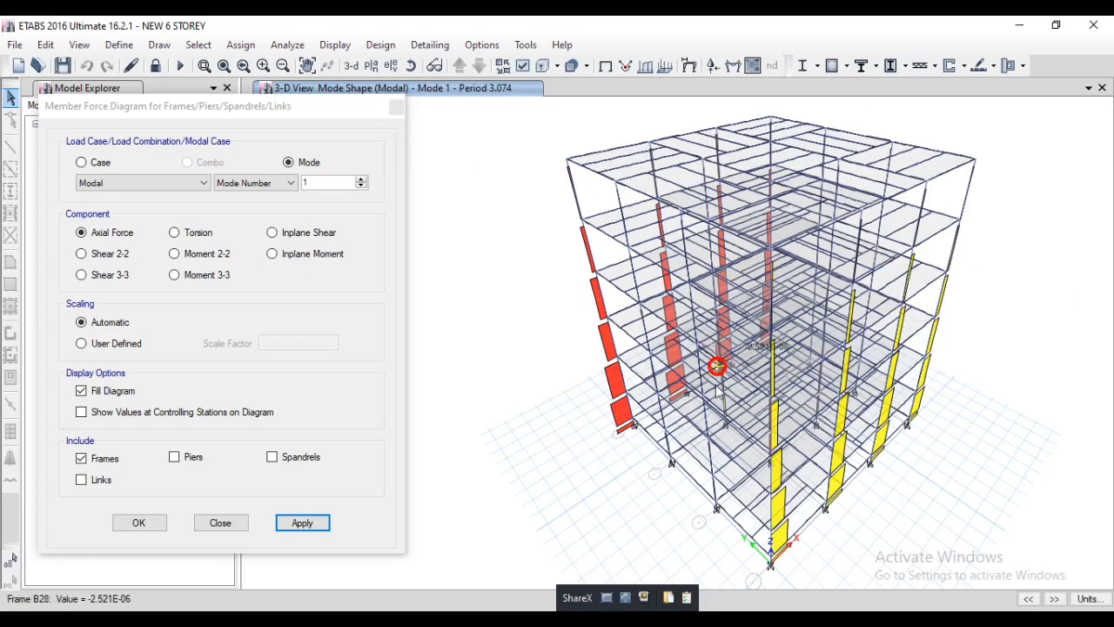
pyautogui.scroll(5, 764, 542)
pyautogui.scroll(-5, 764, 542)
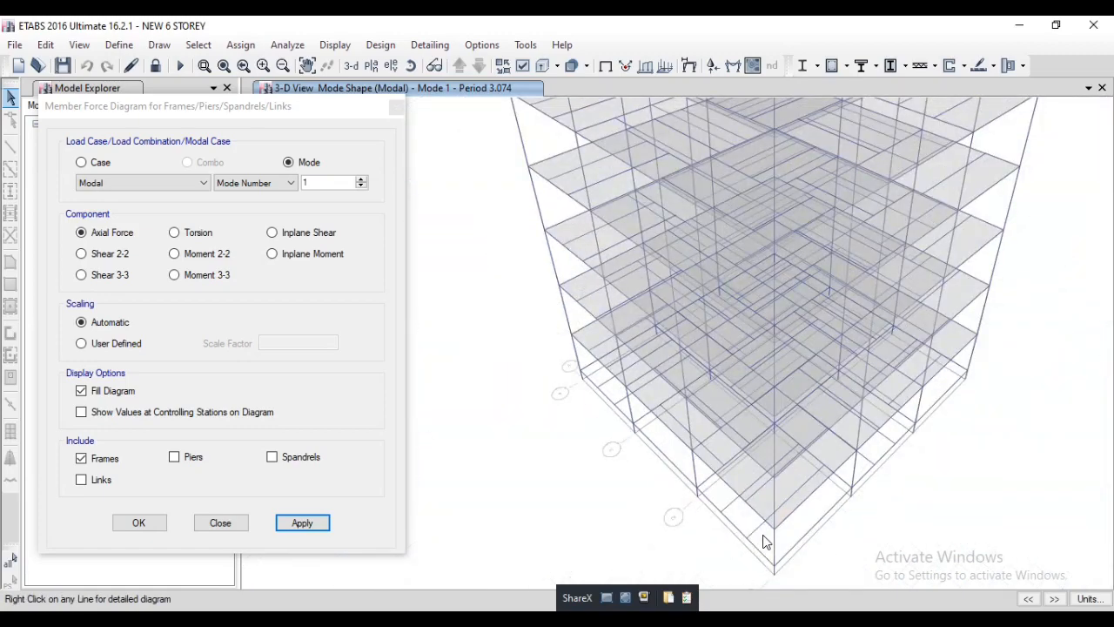
pyautogui.click(396, 108)
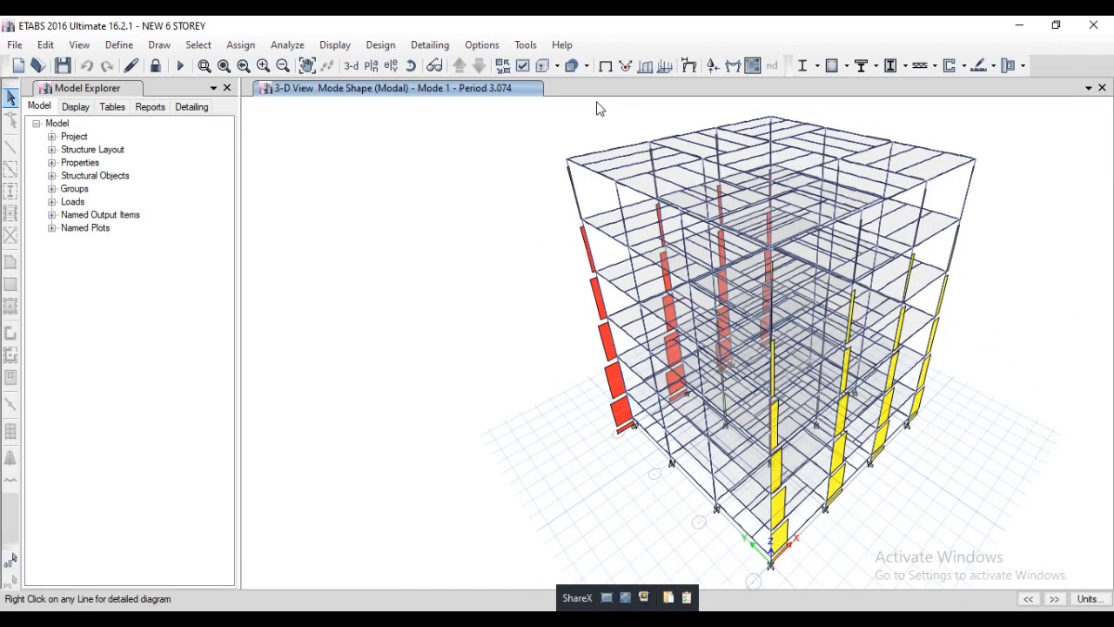
# - Open the load and analysis result tables and show the Auto Seismic - IS 1893:2002 table
pyautogui.click(336, 47)
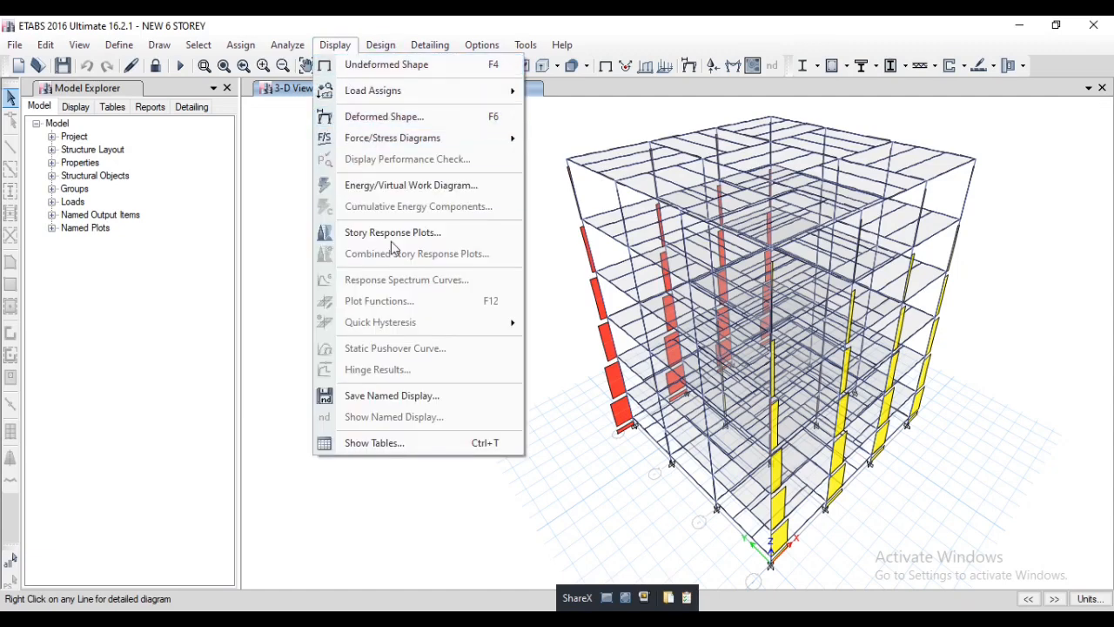
pyautogui.click(390, 446)
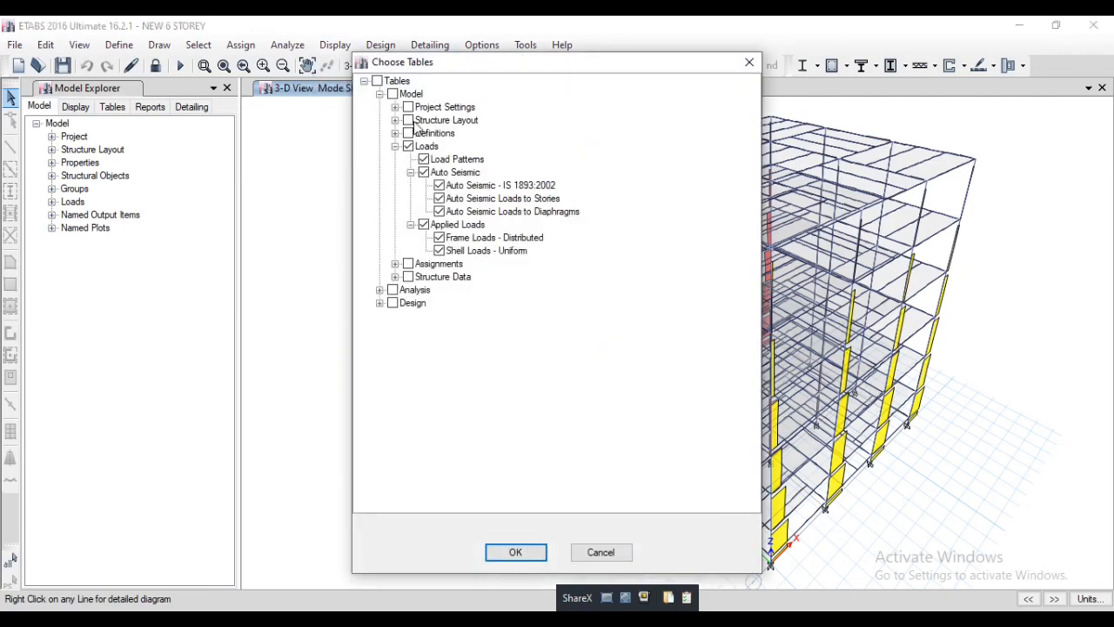
pyautogui.click(525, 557)
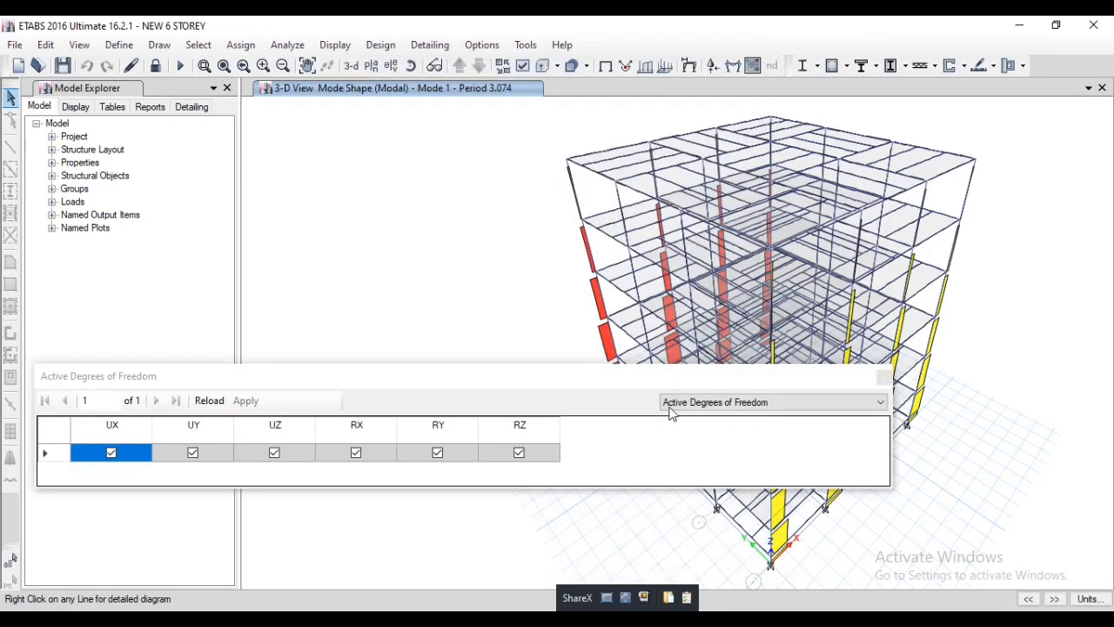
pyautogui.click(771, 407)
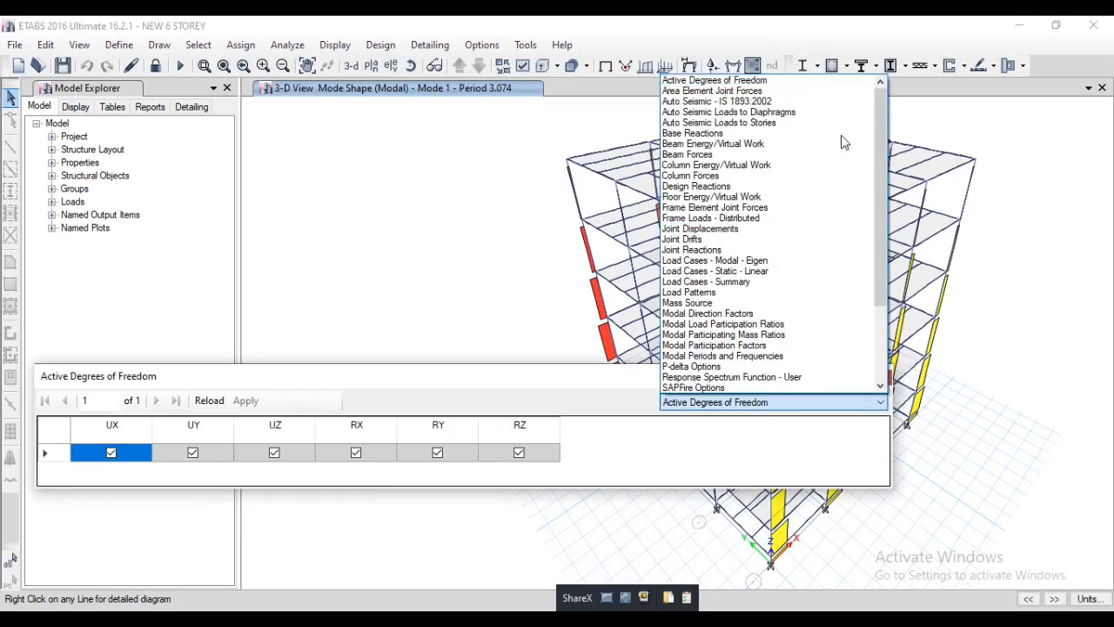
pyautogui.click(842, 101)
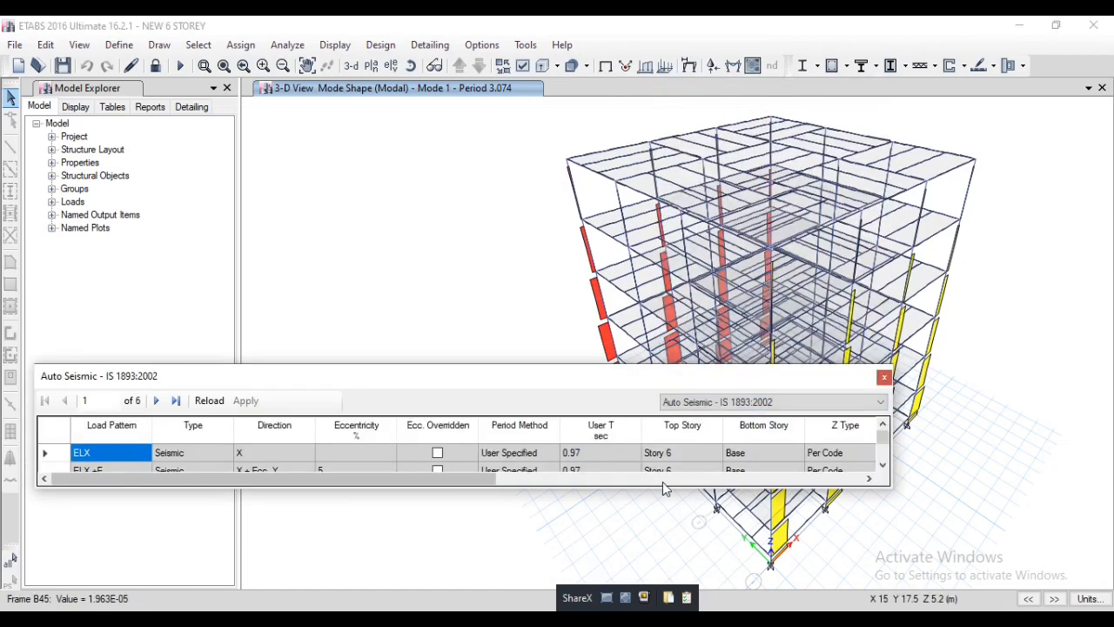
# - Enlarge the auto seismic table to show all rows and review its columns from load pattern to base shear
pyautogui.moveTo(423, 476); pyautogui.dragTo(763, 522)
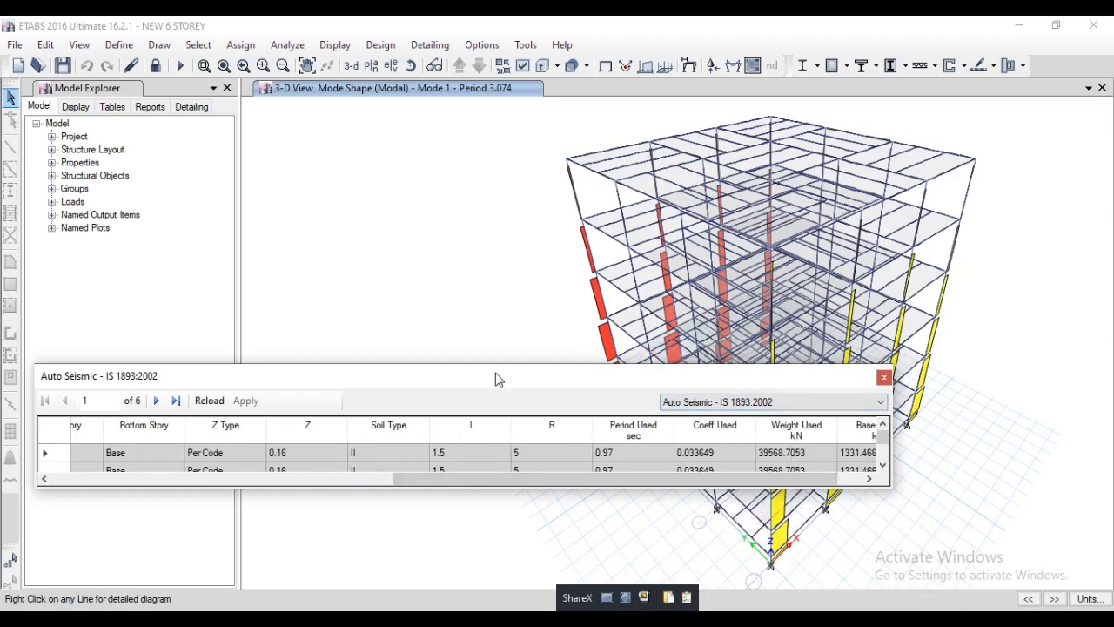
pyautogui.moveTo(495, 363); pyautogui.dragTo(546, 180)
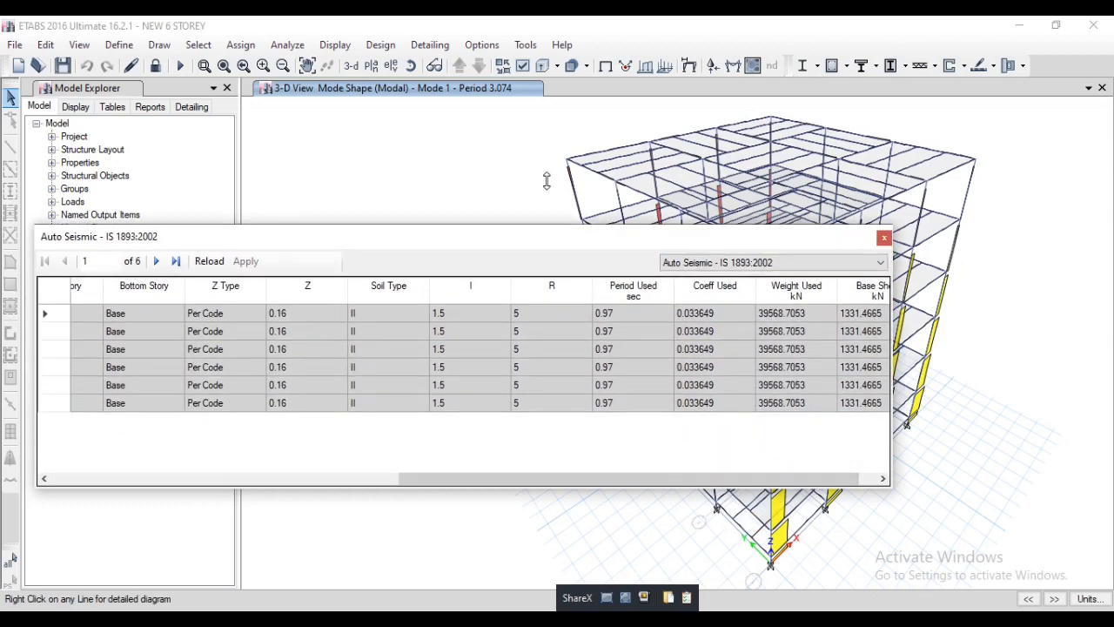
pyautogui.moveTo(596, 479); pyautogui.dragTo(229, 421)
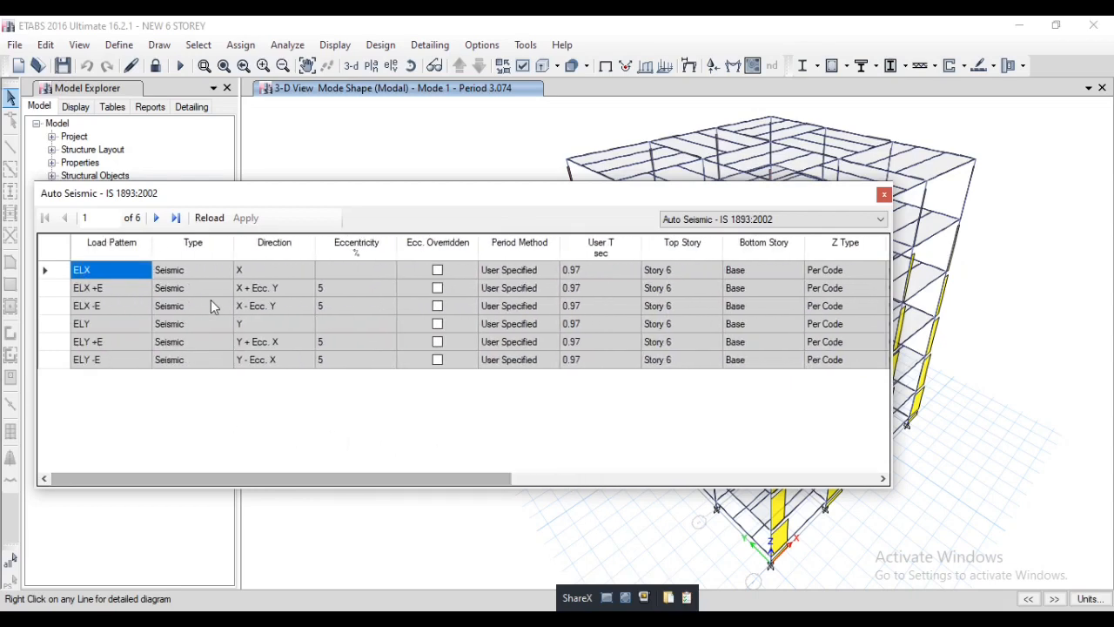
pyautogui.moveTo(279, 480); pyautogui.dragTo(843, 534)
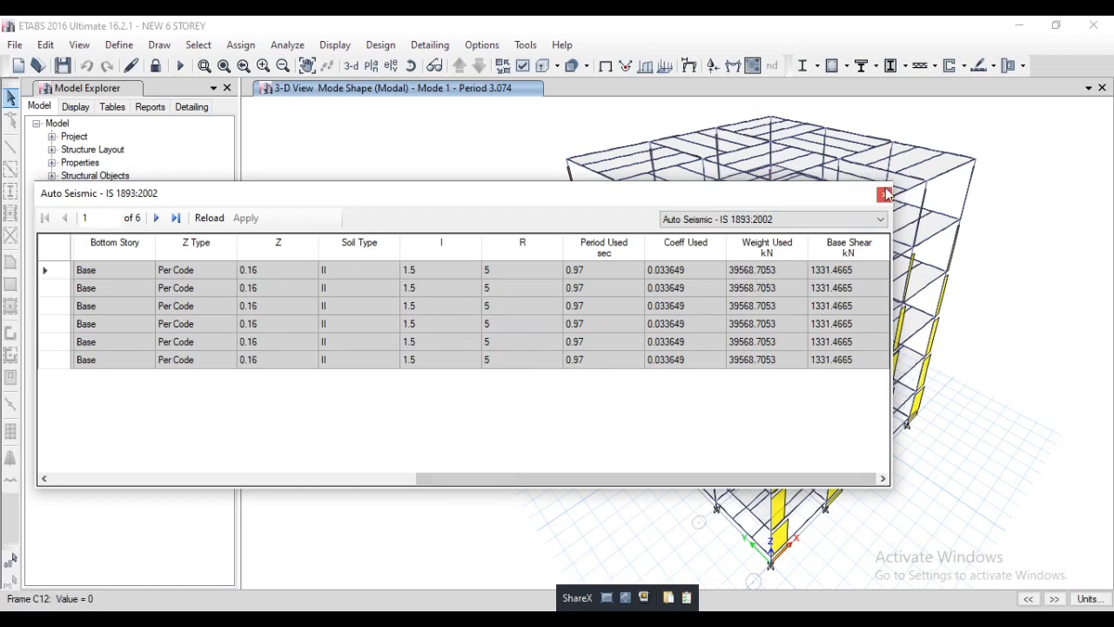
# - Review the Base Reactions table for all load cases and the load multipliers in the Mass Source table
pyautogui.click(761, 221)
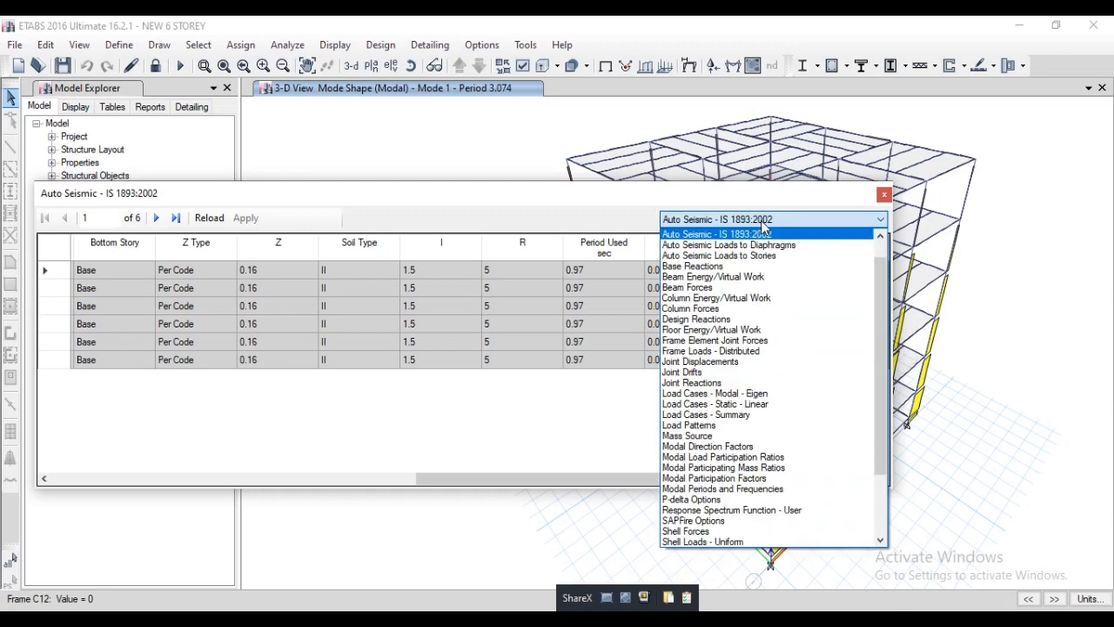
pyautogui.click(705, 266)
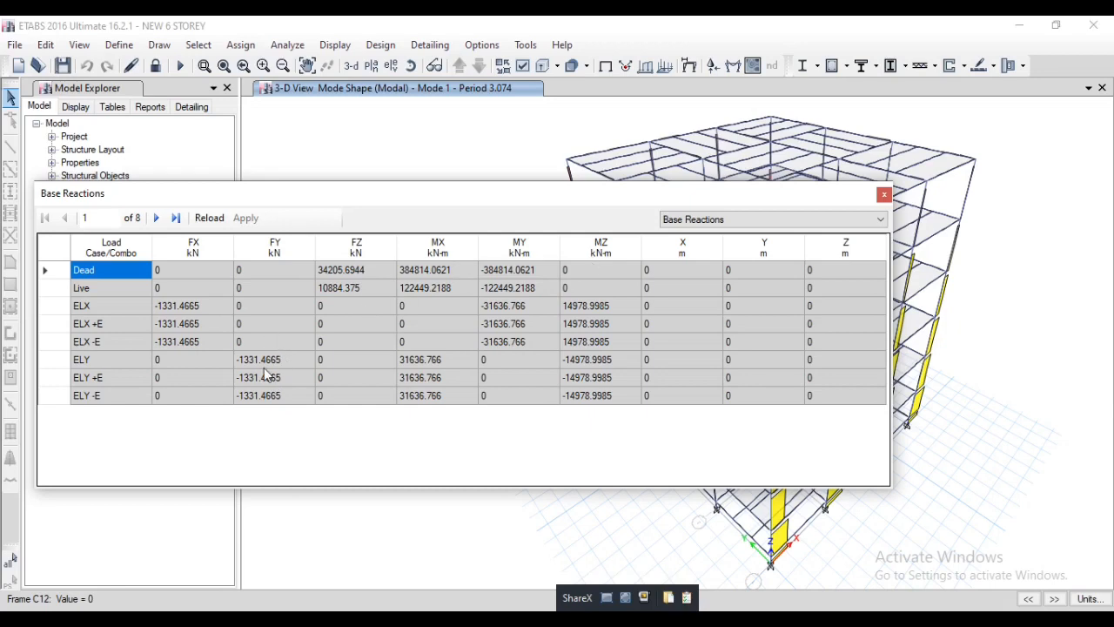
pyautogui.click(805, 222)
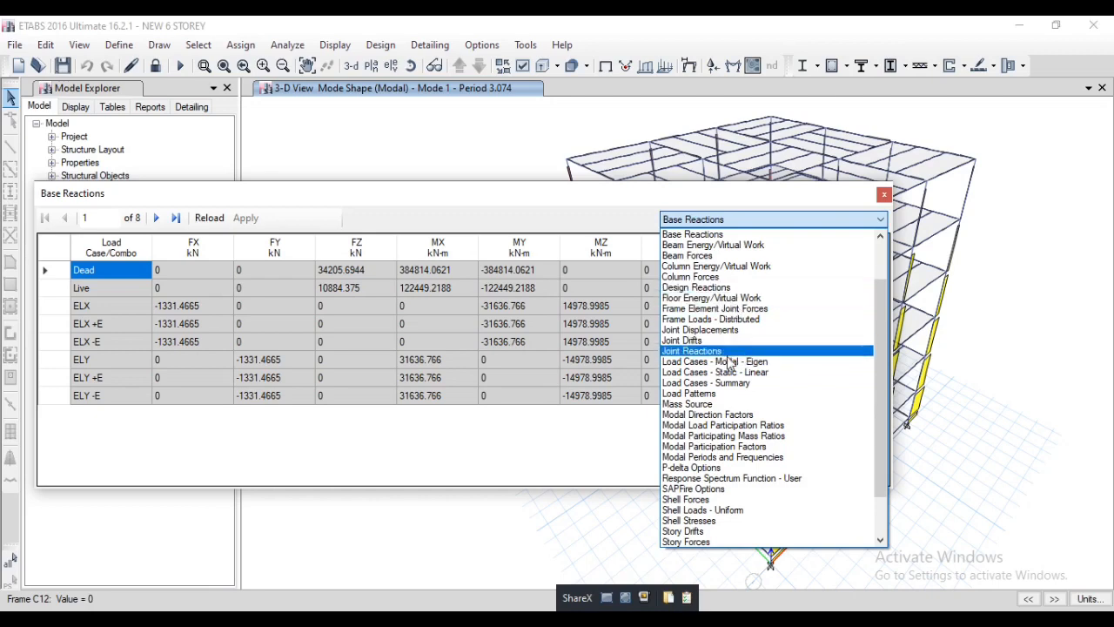
pyautogui.click(740, 402)
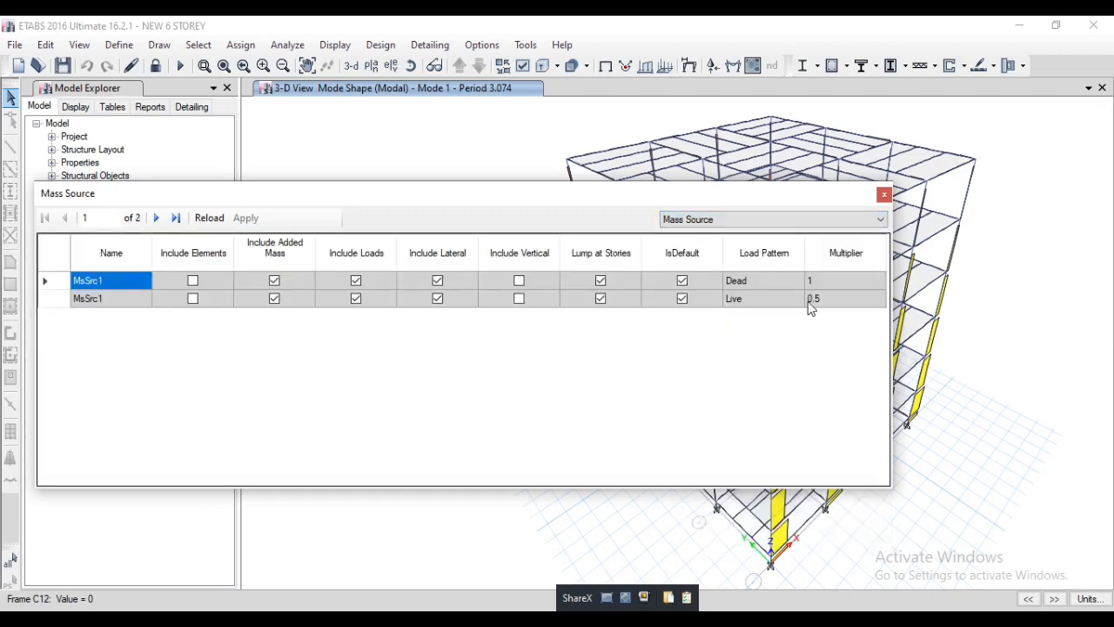
# - Show the Story Drifts table and review the drifts from Story 6 down to GROUND
pyautogui.click(787, 218)
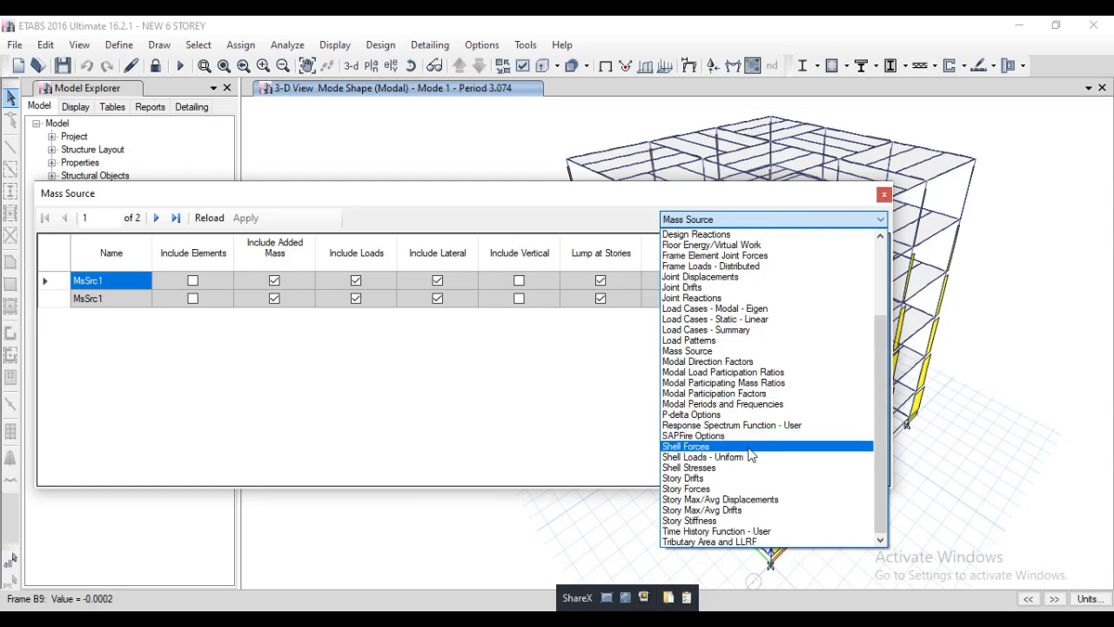
pyautogui.click(734, 478)
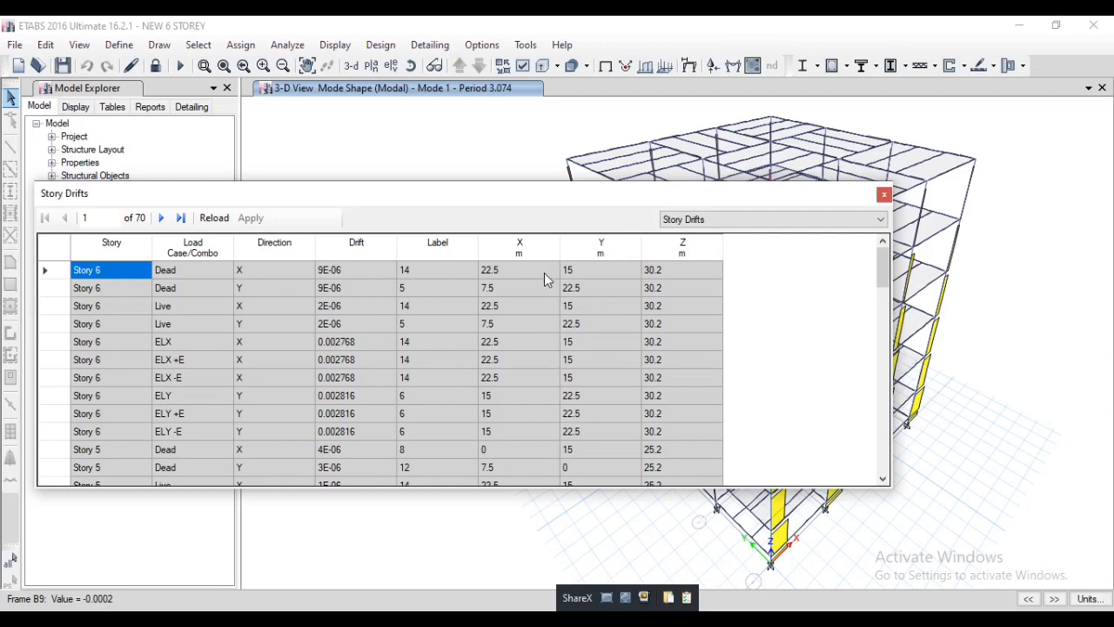
pyautogui.scroll(-4, 540, 271)
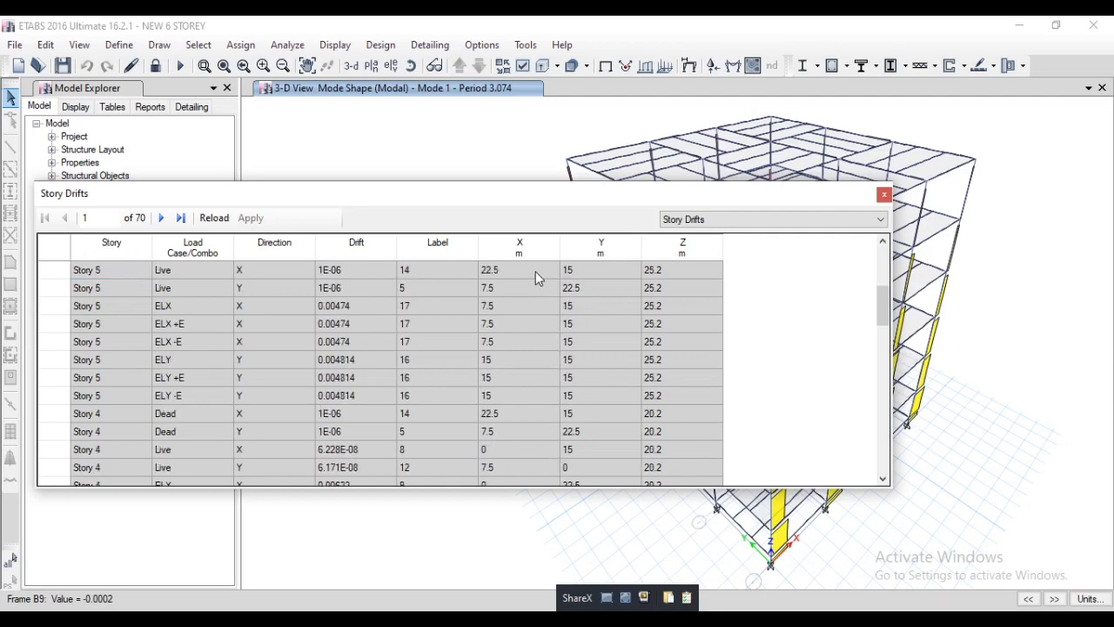
pyautogui.scroll(4, 527, 298)
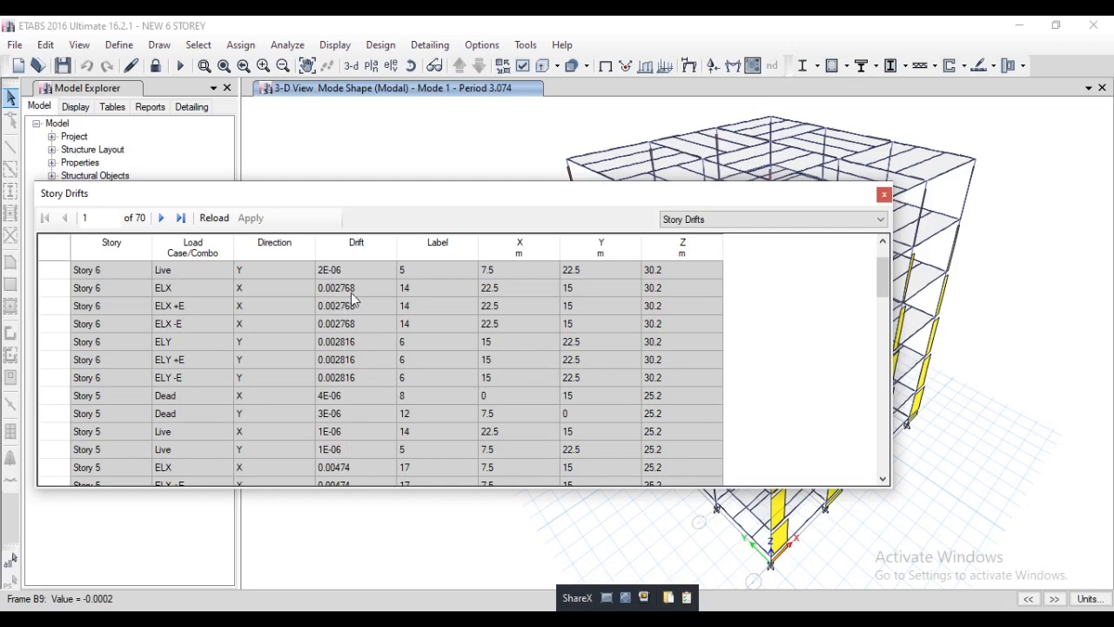
pyautogui.scroll(-10, 674, 312)
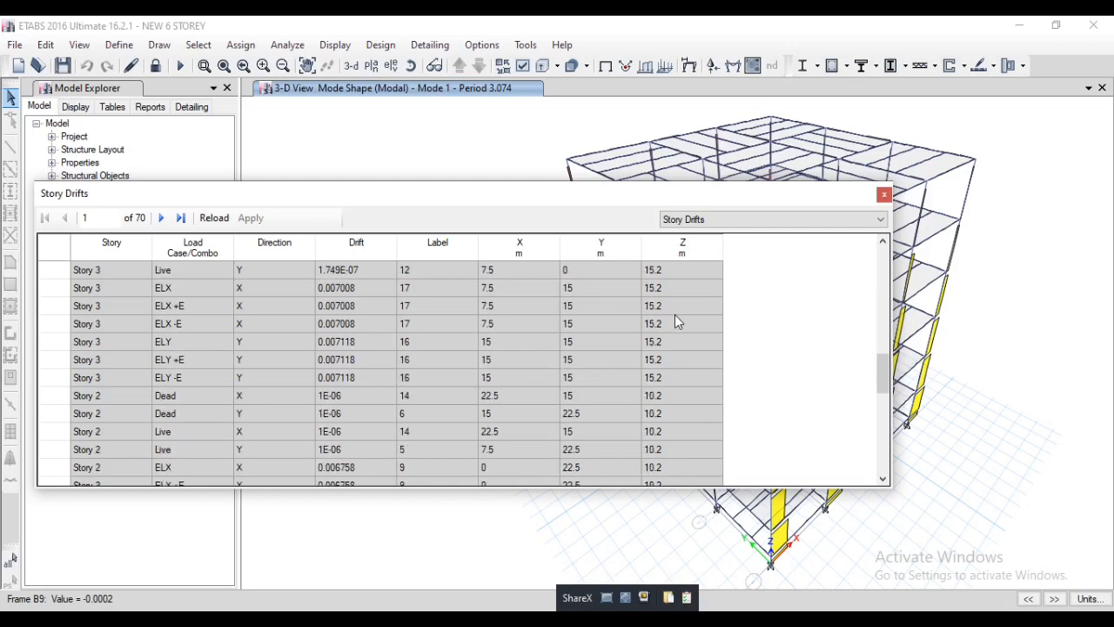
pyautogui.scroll(-12, 372, 350)
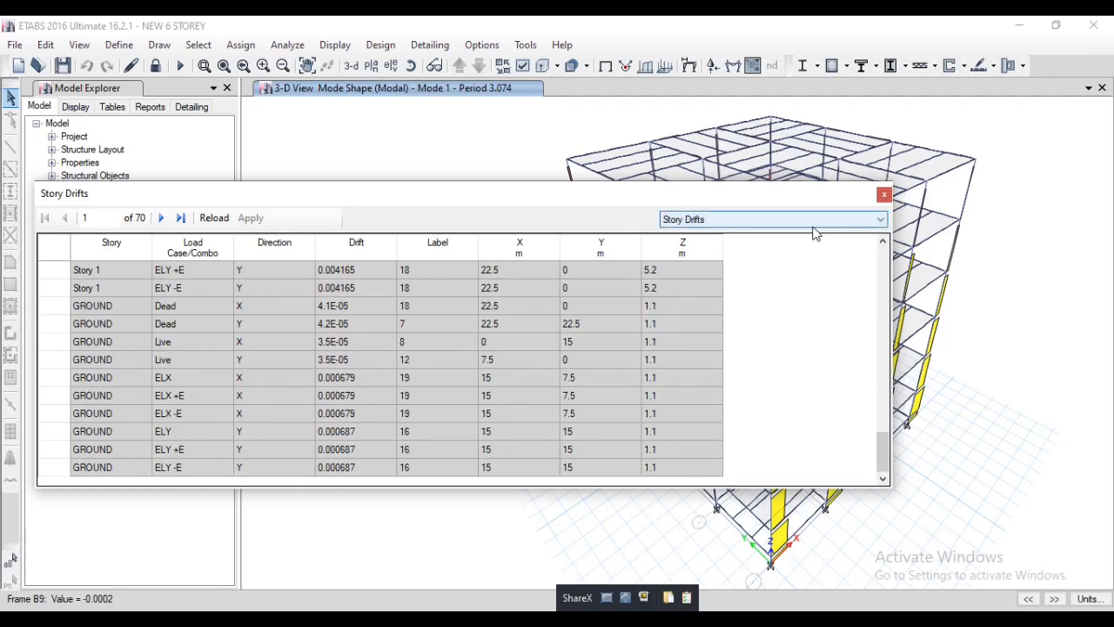
# - Show the Story Stiffness table and review the storey shear, drift and stiffness for the ELX and ELY cases
pyautogui.click(879, 219)
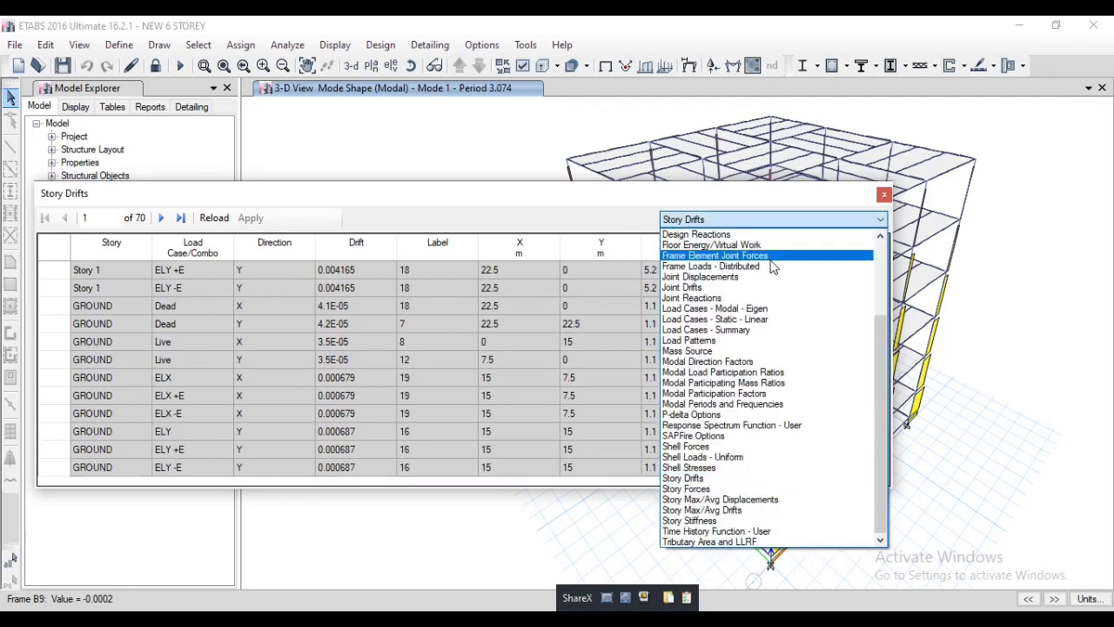
pyautogui.click(701, 520)
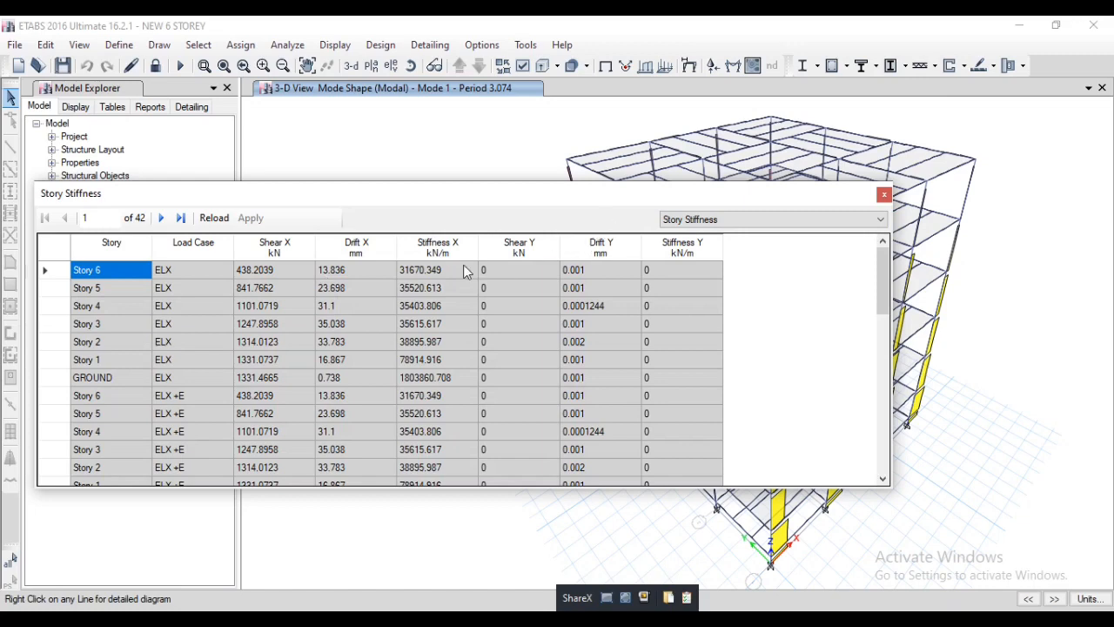
pyautogui.scroll(-1, 338, 279)
pyautogui.scroll(1, 338, 279)
pyautogui.scroll(-6, 335, 278)
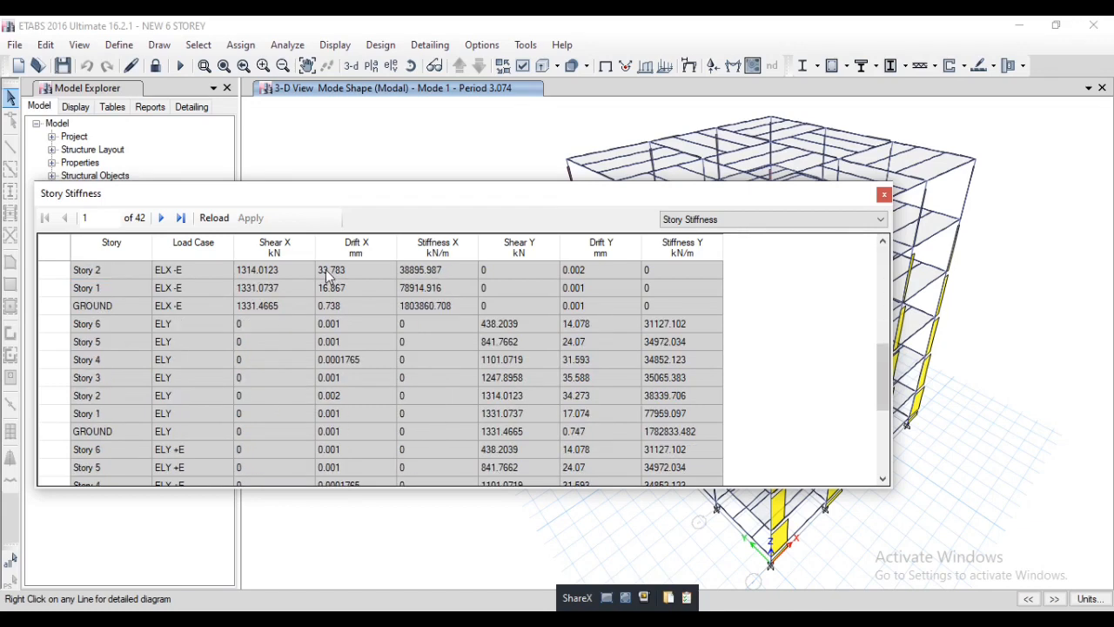
# - Show the Modal Participating Mass Ratios table, review the periods and mass sums of all 12 modes, and close the tables
pyautogui.click(715, 220)
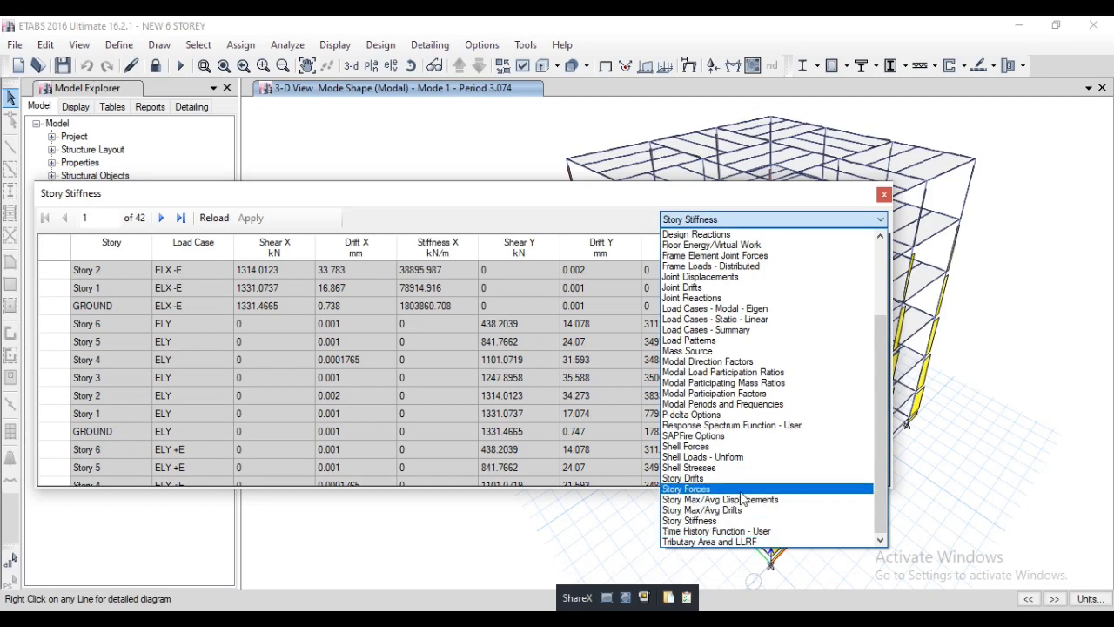
pyautogui.click(775, 384)
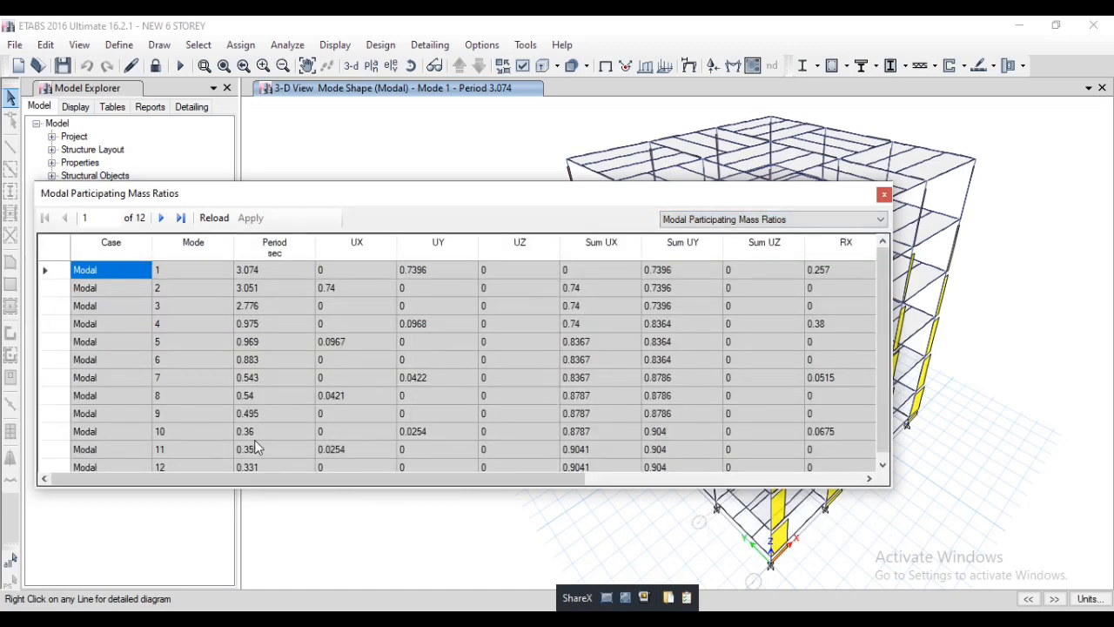
pyautogui.scroll(-1, 255, 448)
pyautogui.scroll(1, 255, 447)
pyautogui.scroll(-1, 283, 374)
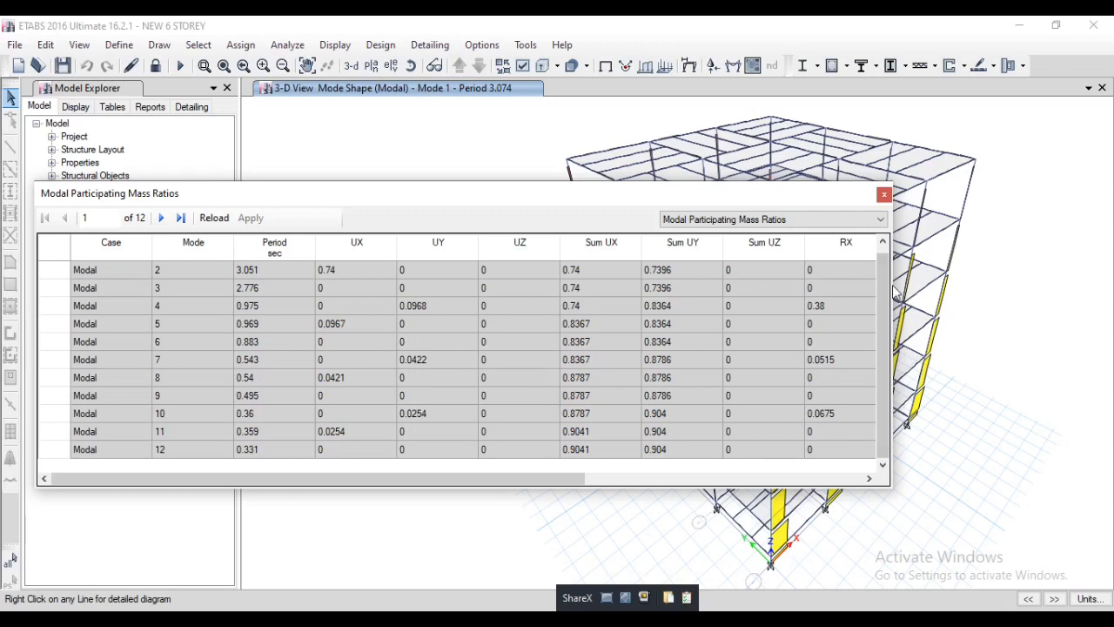
pyautogui.scroll(1, 882, 304)
pyautogui.click(883, 193)
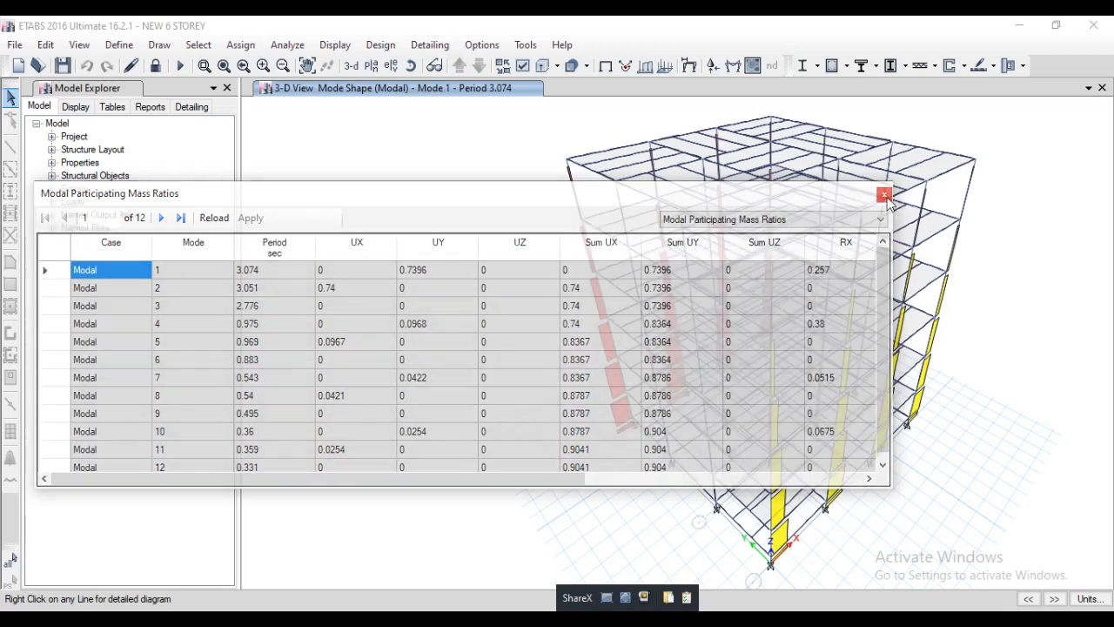